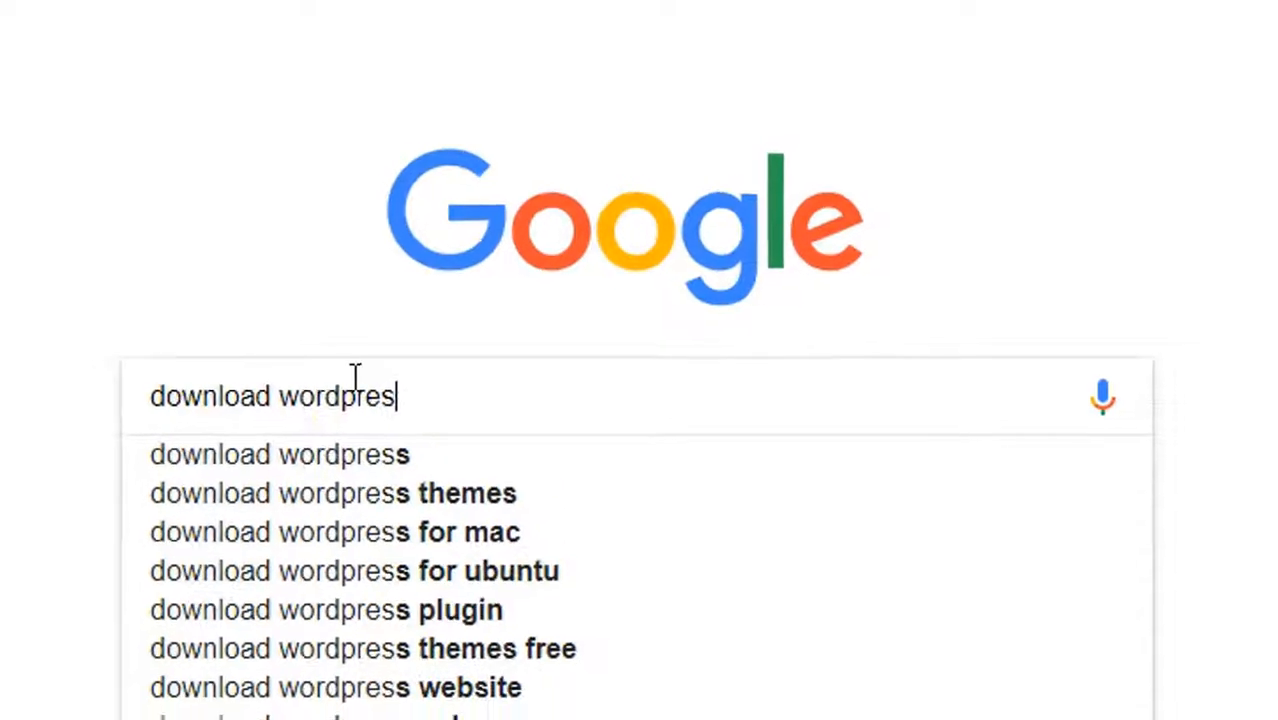
# Search Google for "download wordpress" and download the WordPress 4.9 zip from the WordPress.org download page
pyautogui.write('ss')
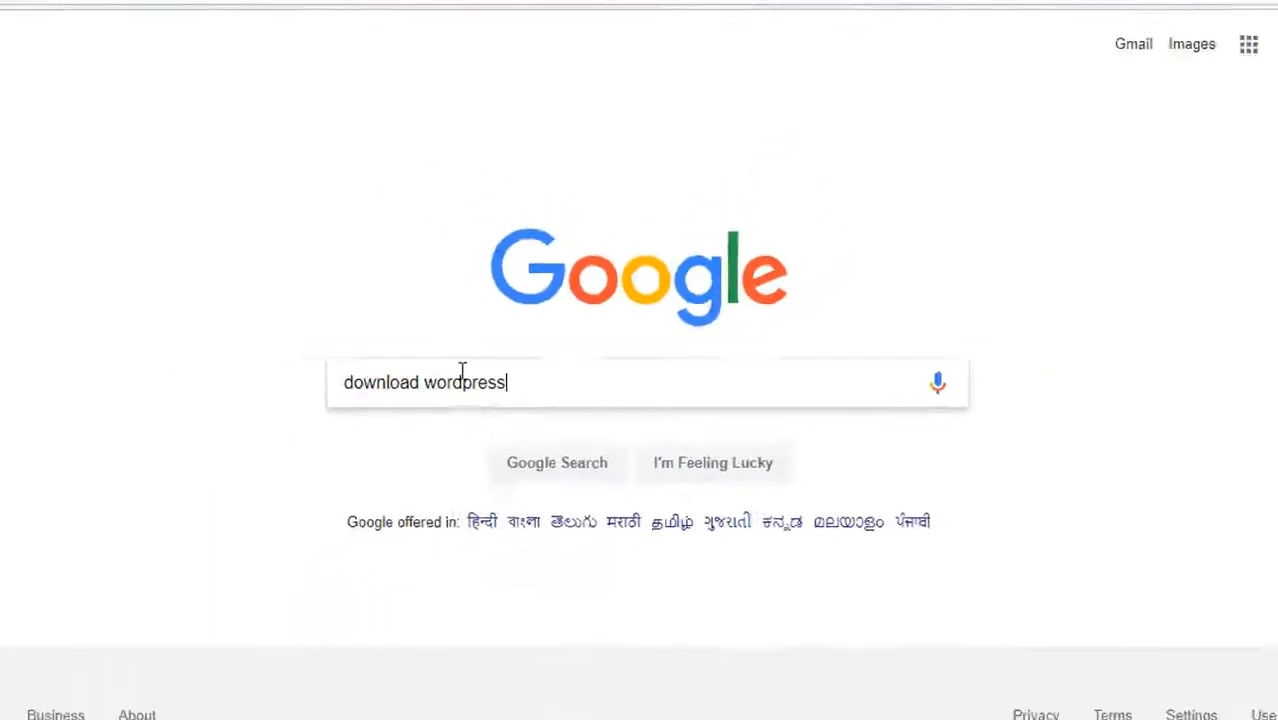
pyautogui.press('Return')
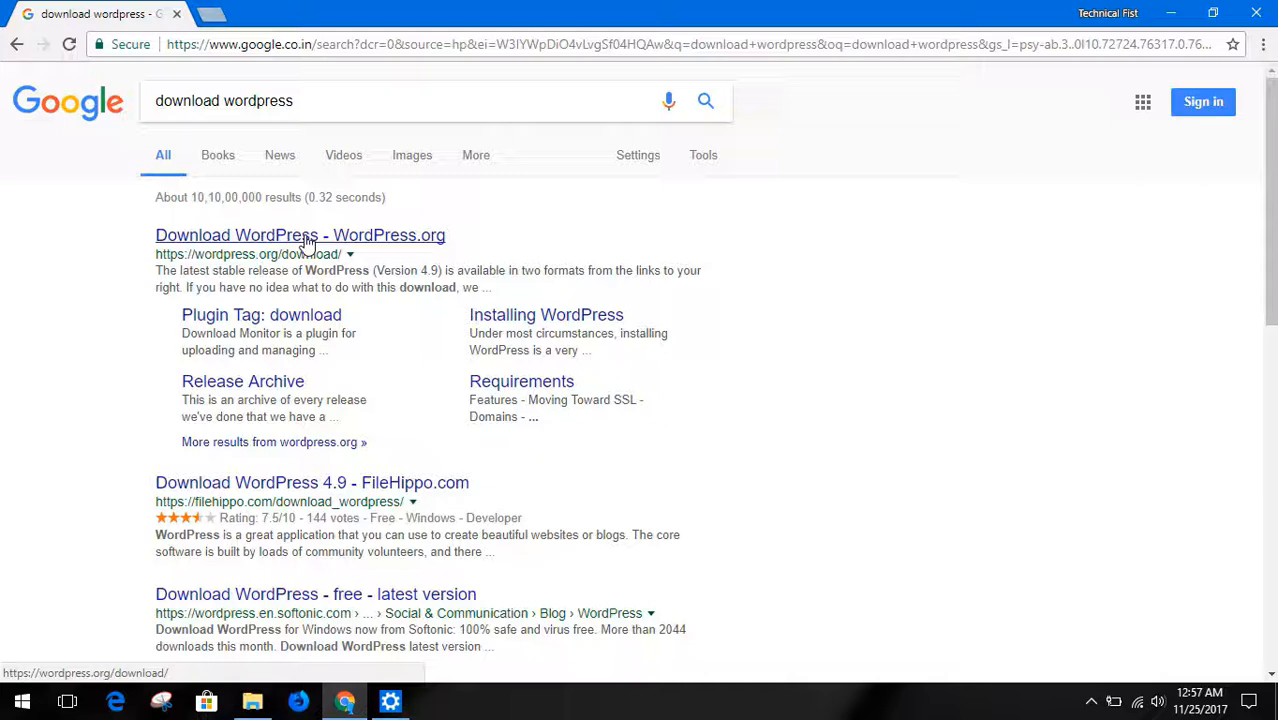
pyautogui.click(307, 236)
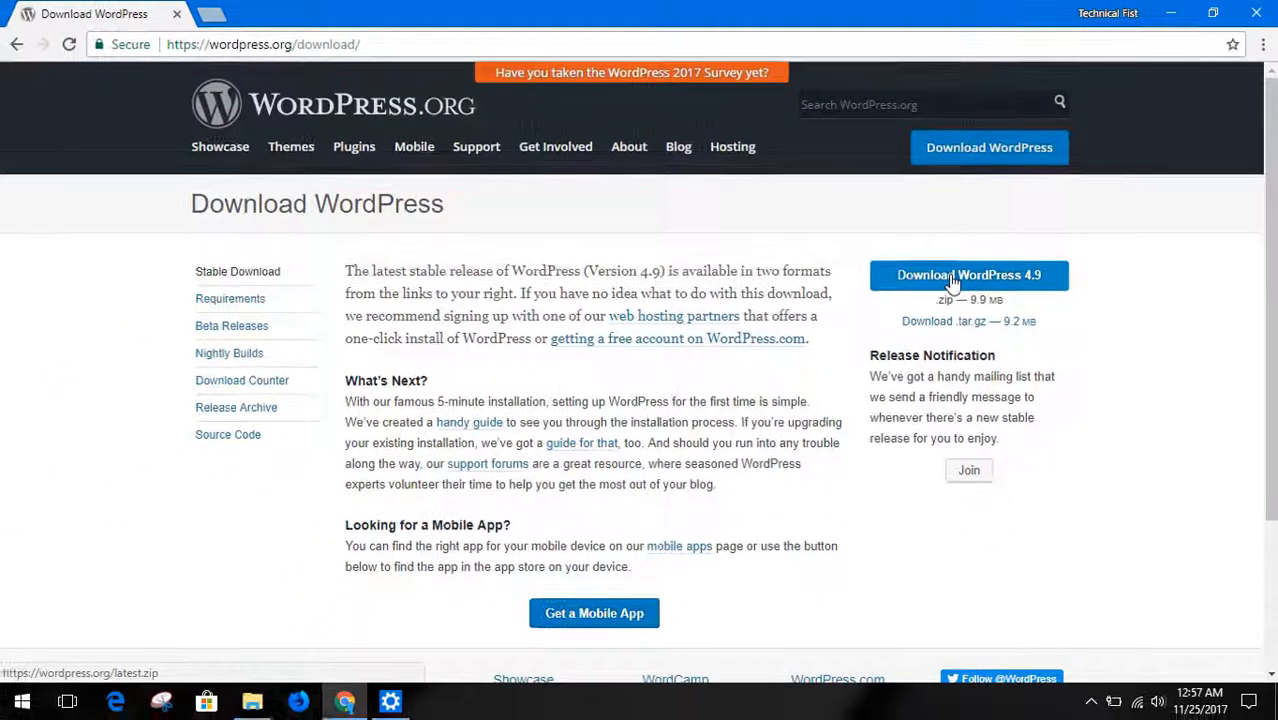
pyautogui.click(877, 347)
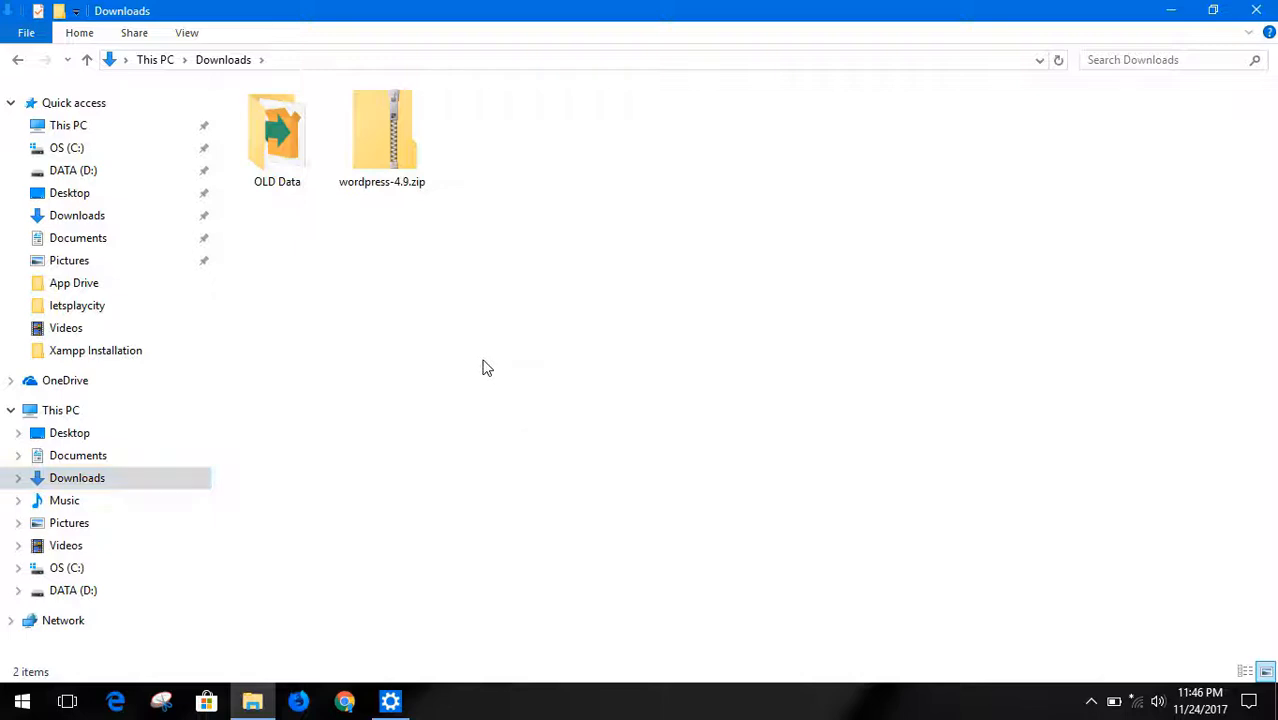
# Copy wordpress-4.9.zip from Downloads into the htdocs folder of xampp on drive D
pyautogui.click(393, 191)
pyautogui.click(393, 191)
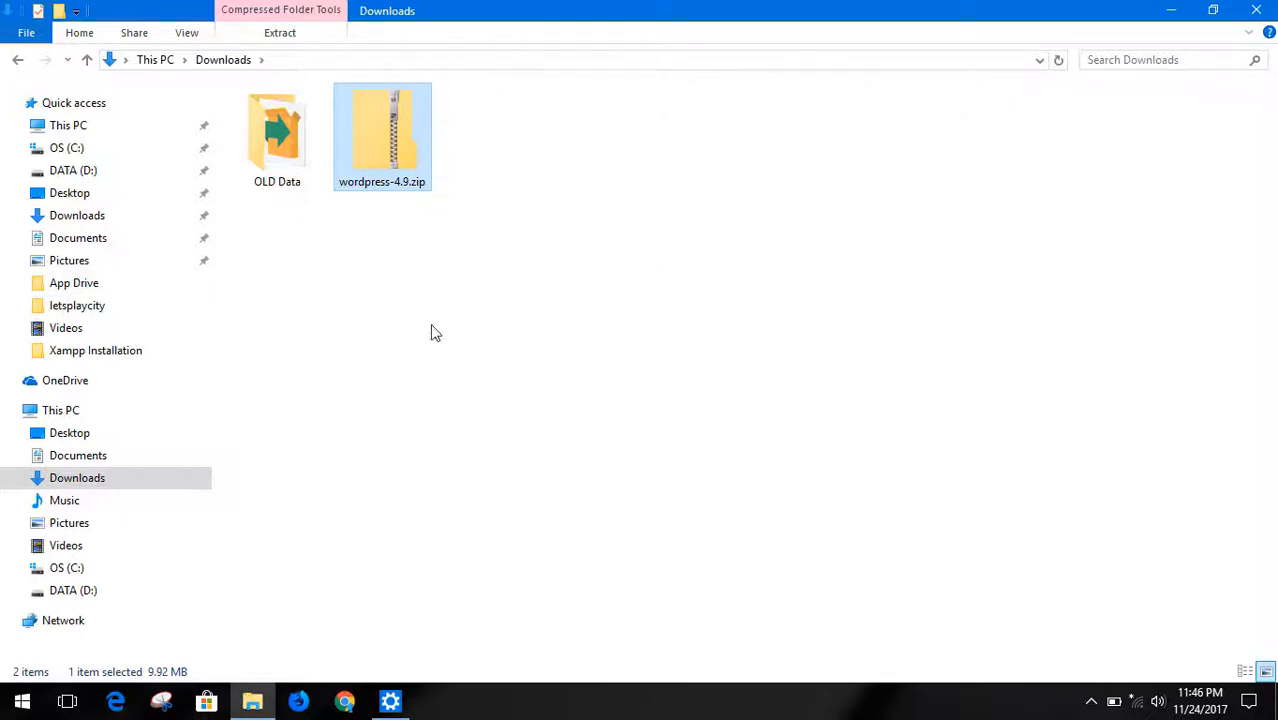
pyautogui.click(77, 416)
pyautogui.doubleClick(543, 262)
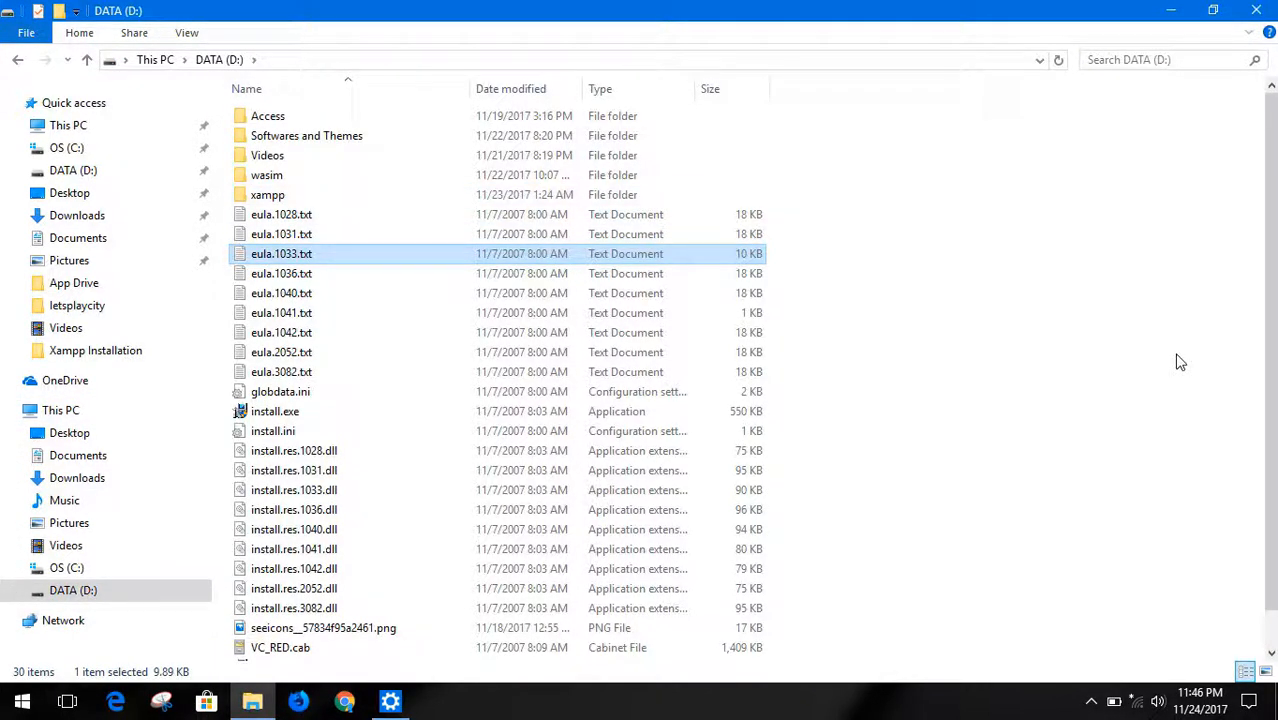
pyautogui.click(1128, 358)
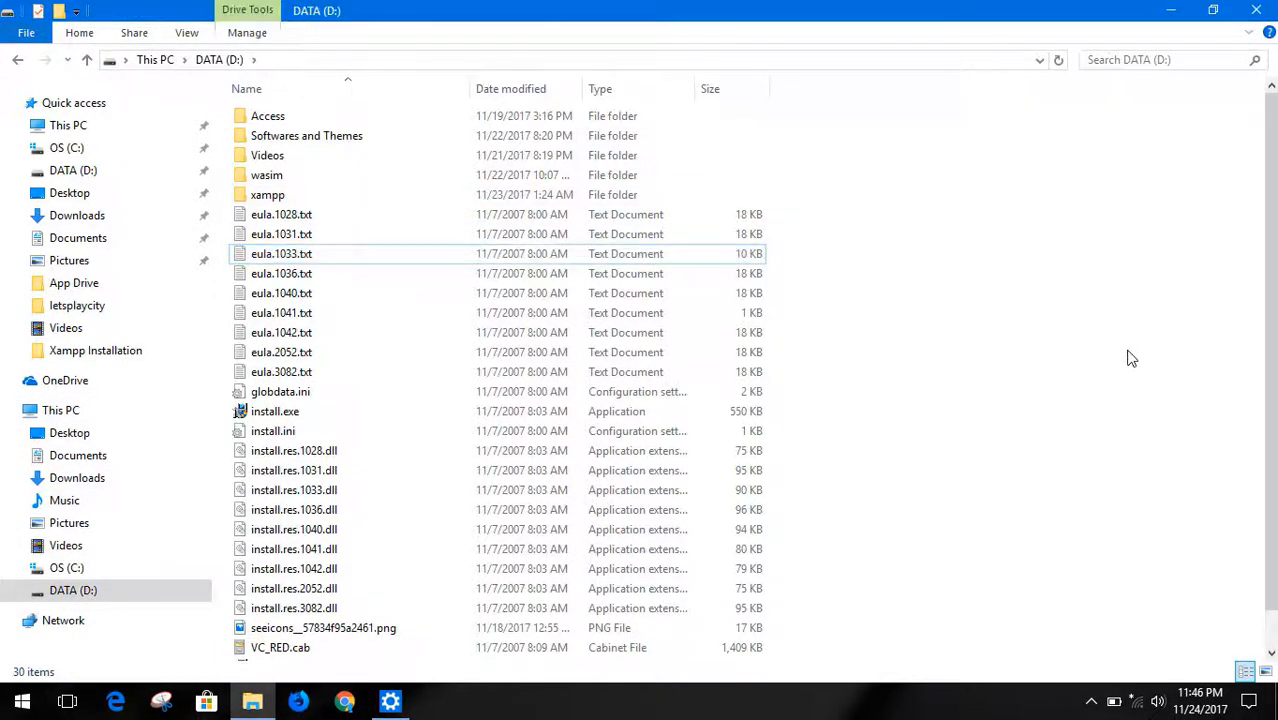
pyautogui.doubleClick(411, 195)
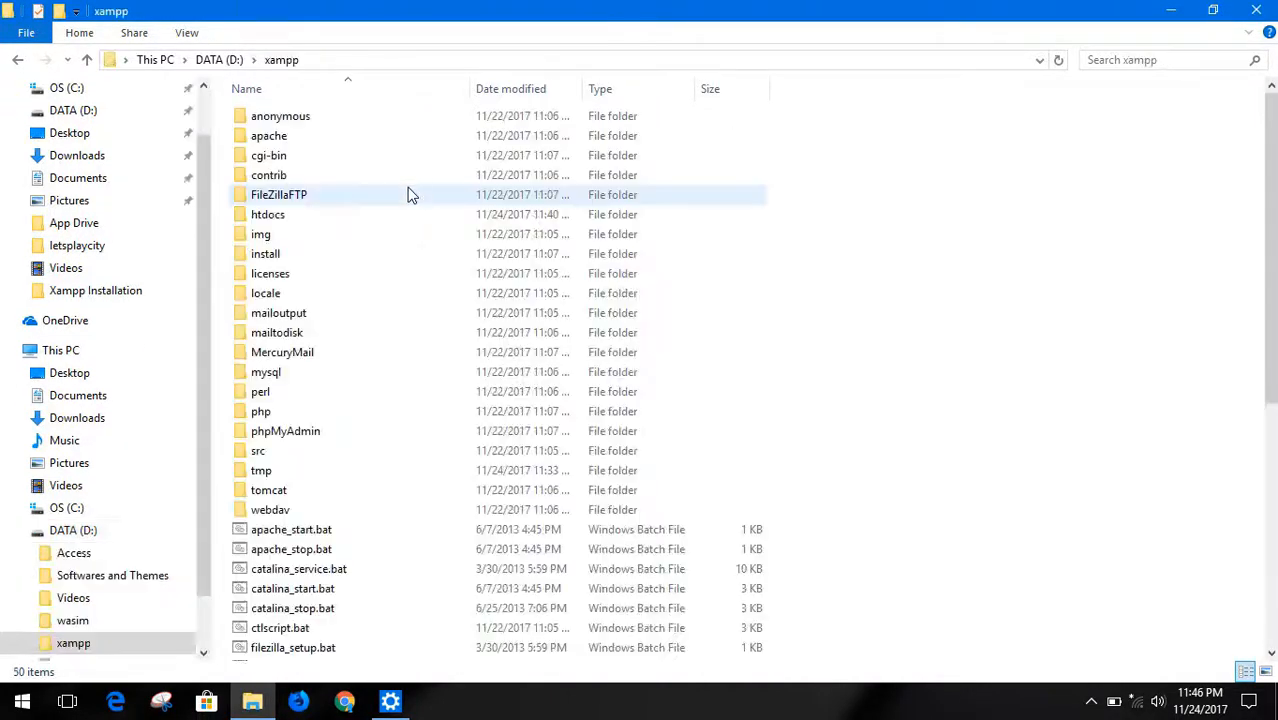
pyautogui.doubleClick(322, 214)
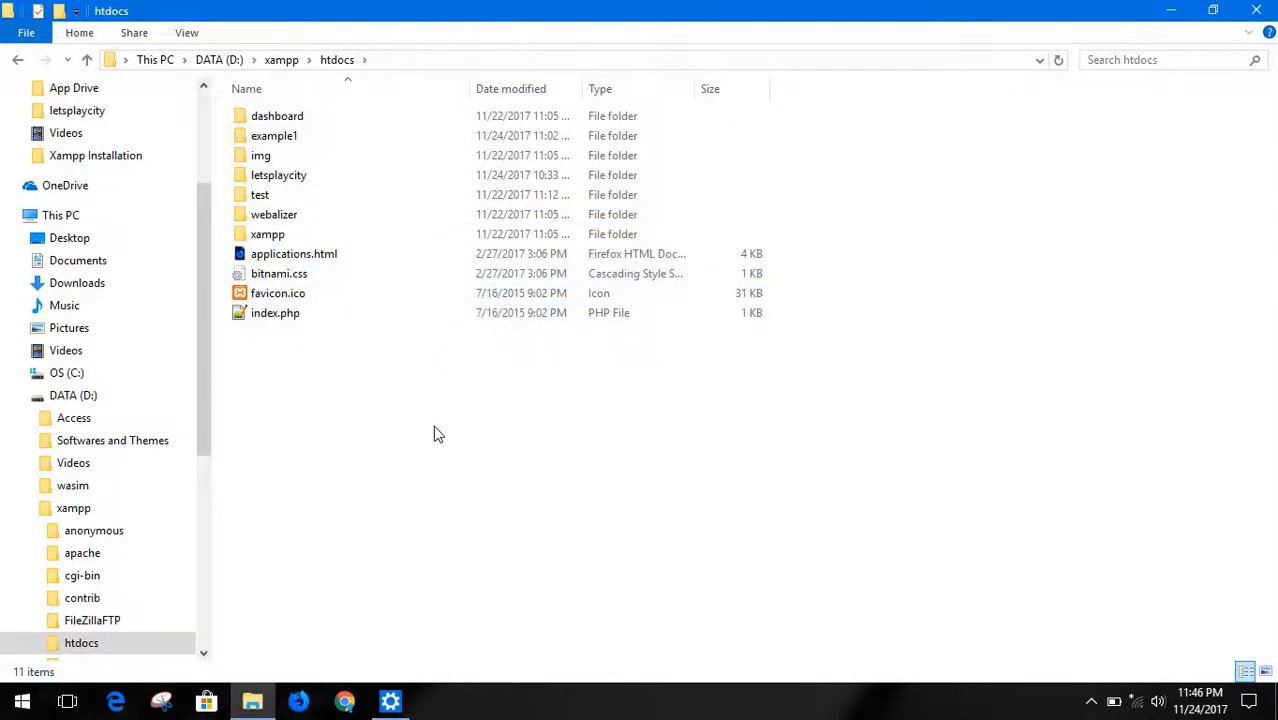
pyautogui.hotkey('ctrl', 'v')
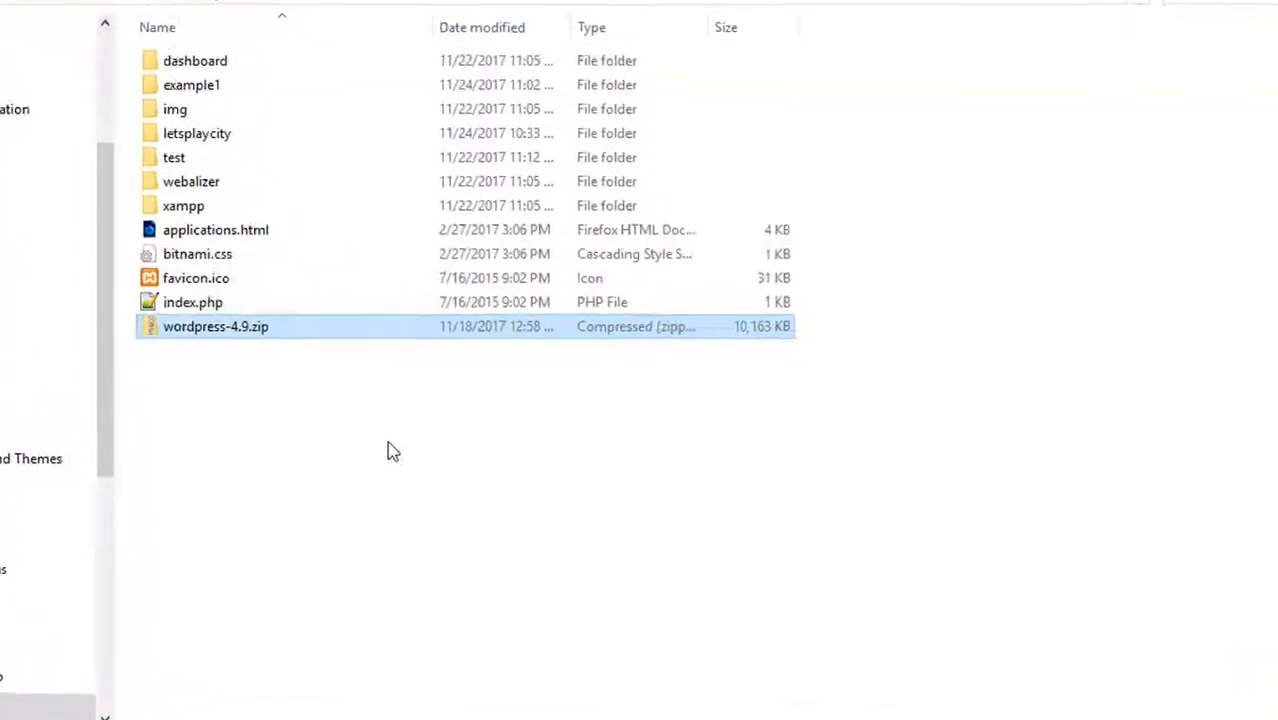
# Extract wordpress-4.9.zip directly into the htdocs folder with 7-Zip
pyautogui.click(219, 316)
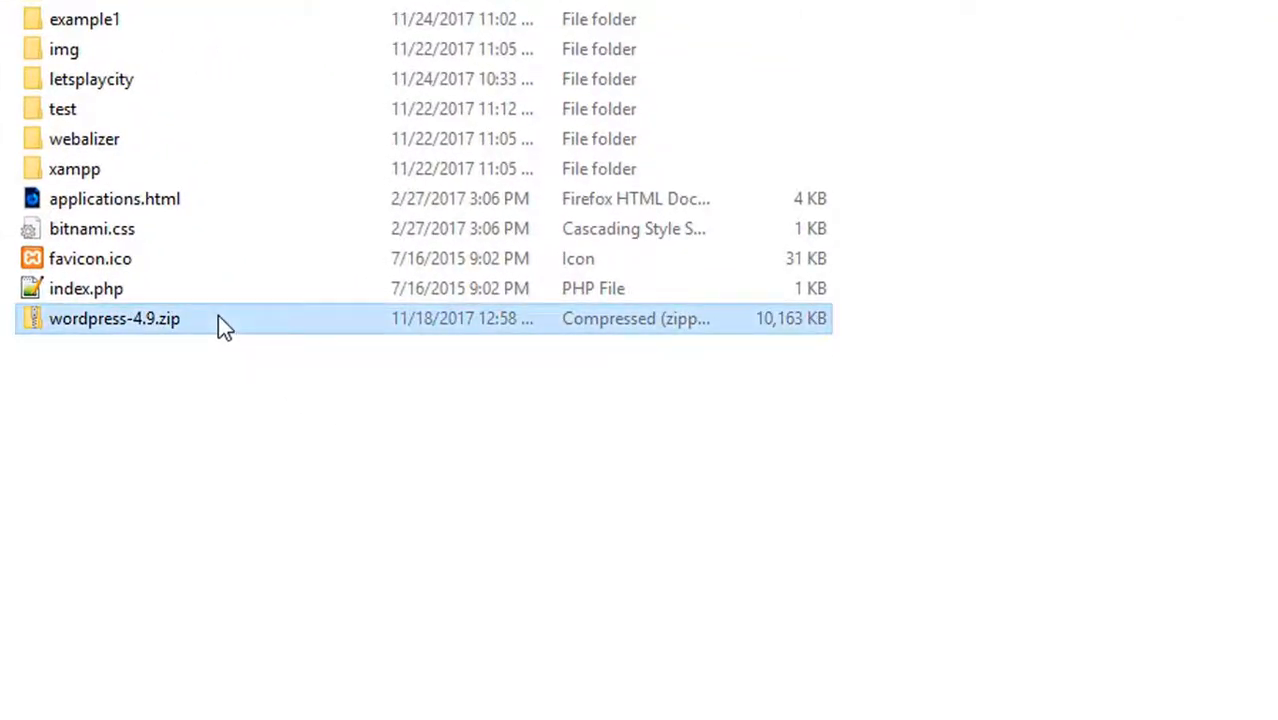
pyautogui.rightClick(218, 315)
pyautogui.moveTo(354, 358)
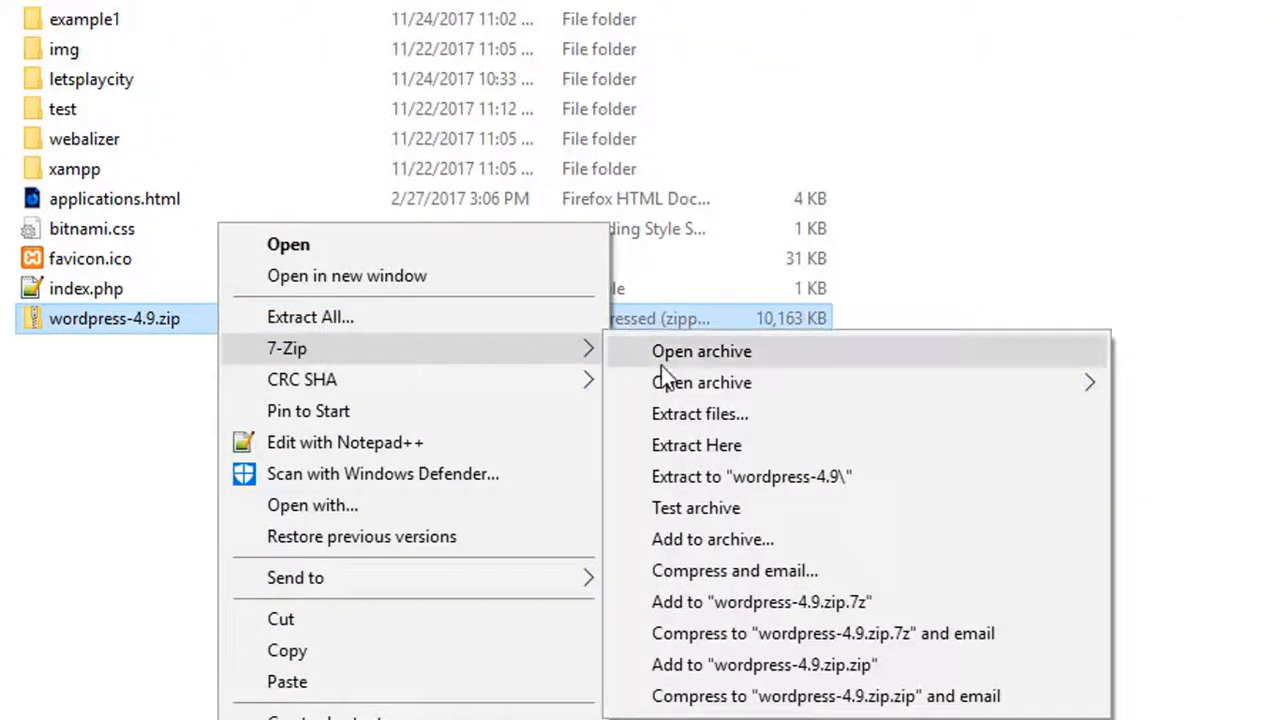
pyautogui.click(756, 449)
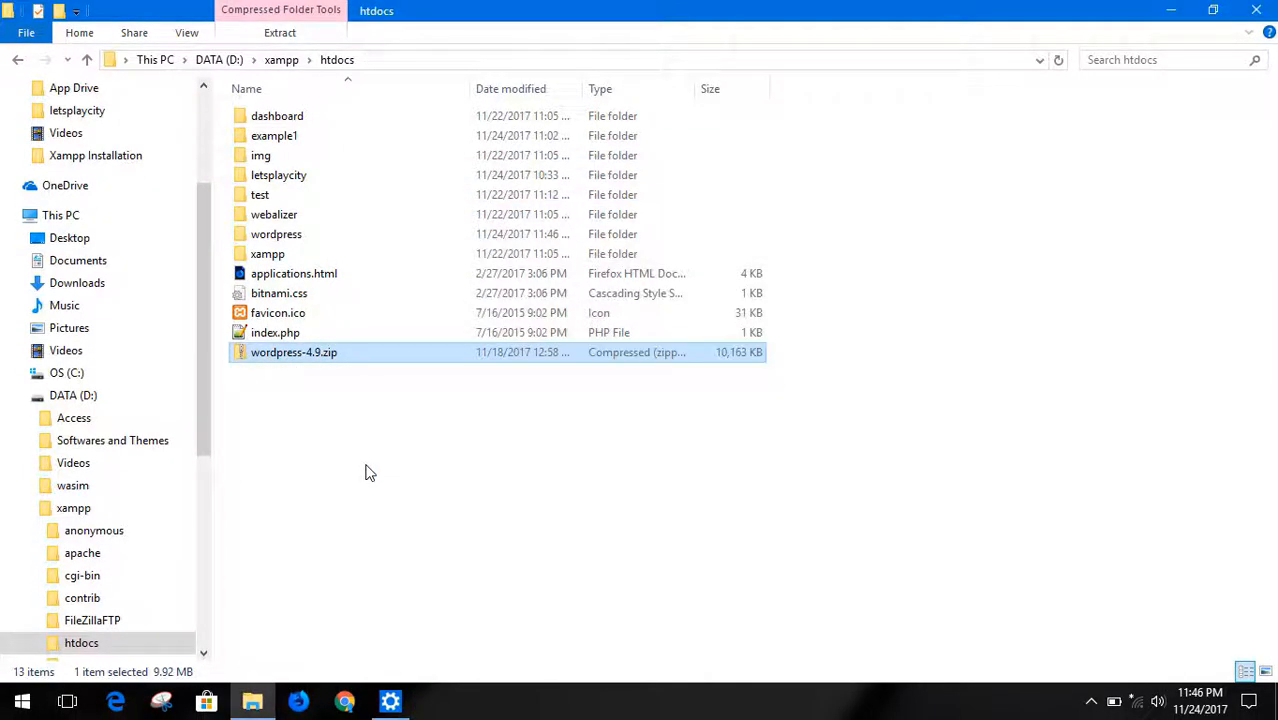
pyautogui.click(367, 470)
pyautogui.click(334, 237)
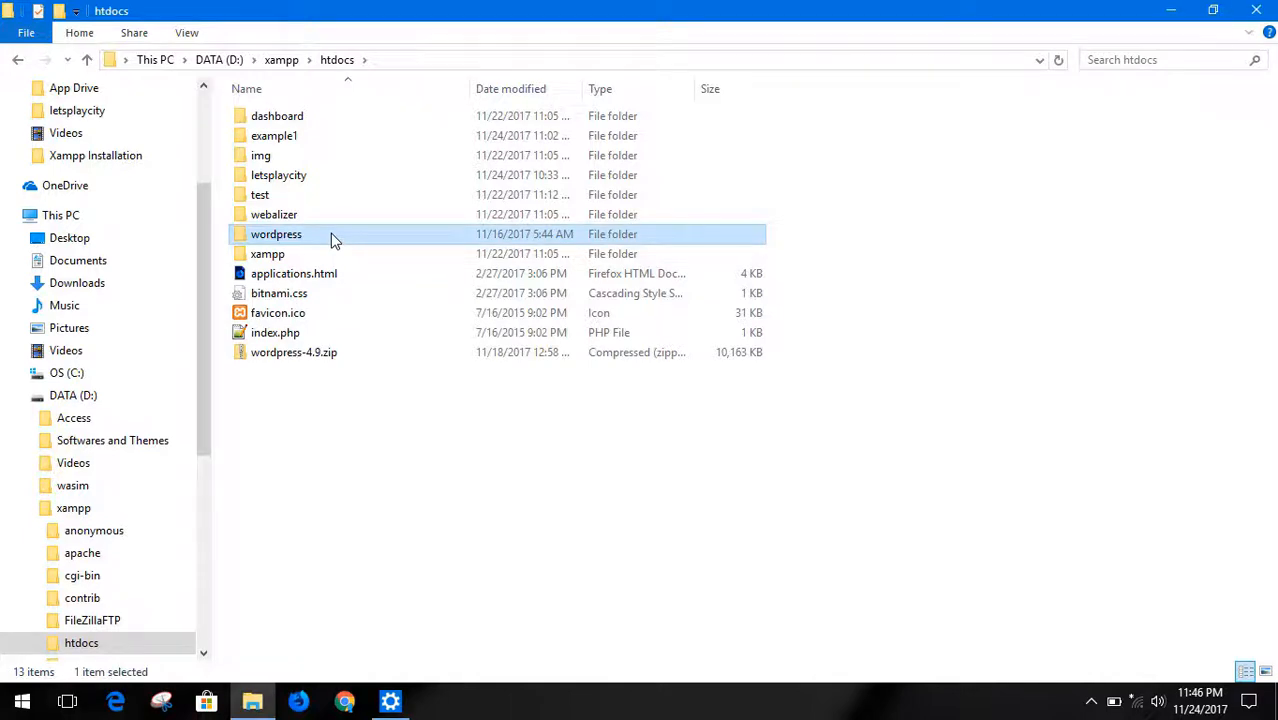
pyautogui.click(397, 487)
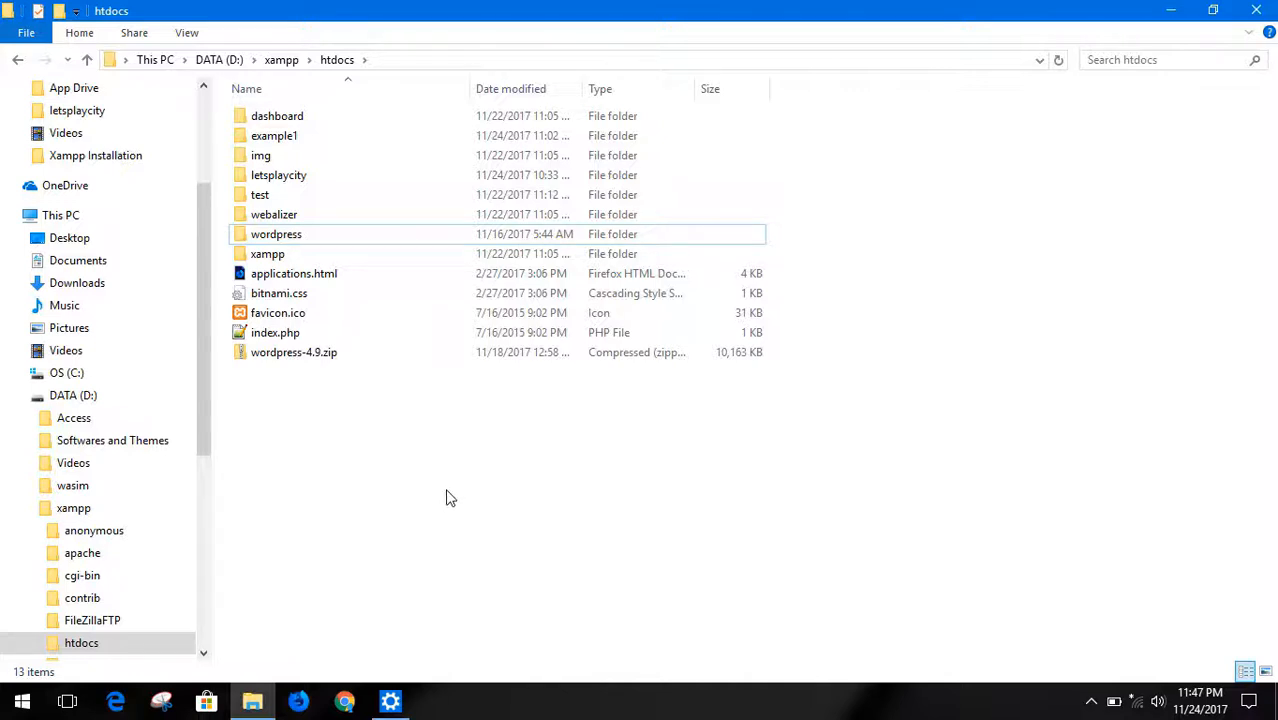
pyautogui.click(403, 236)
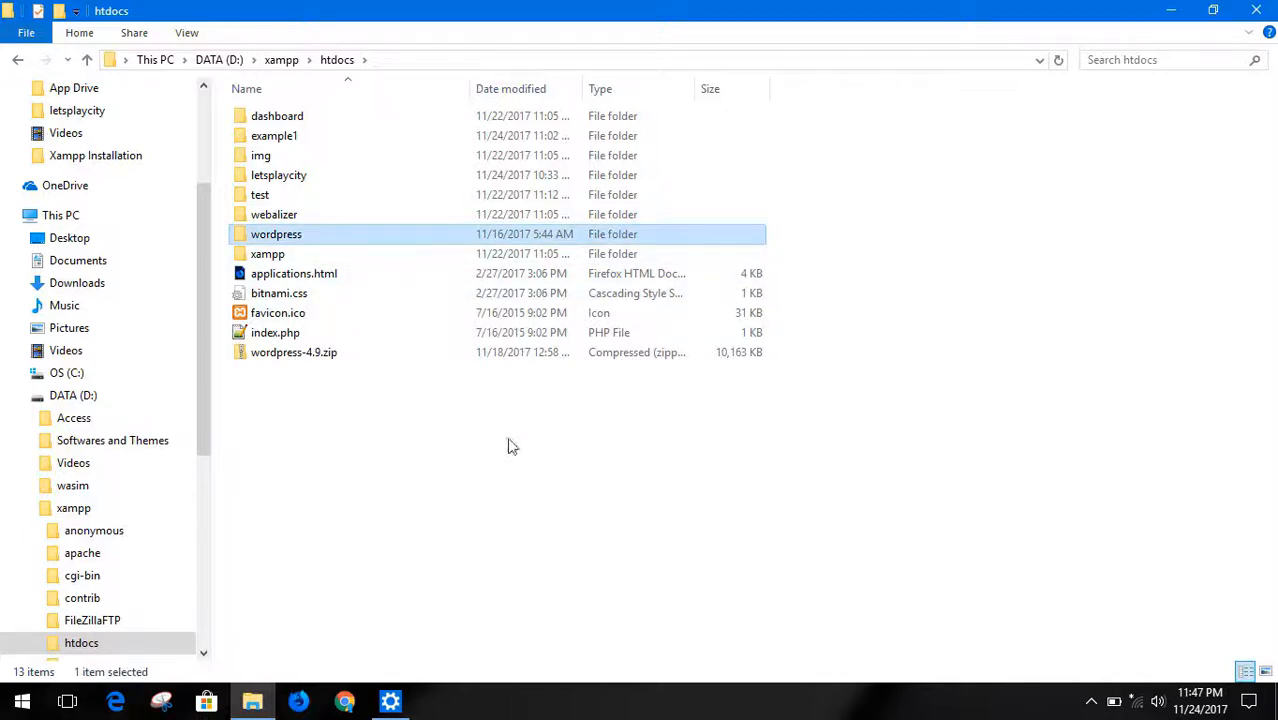
pyautogui.click(483, 470)
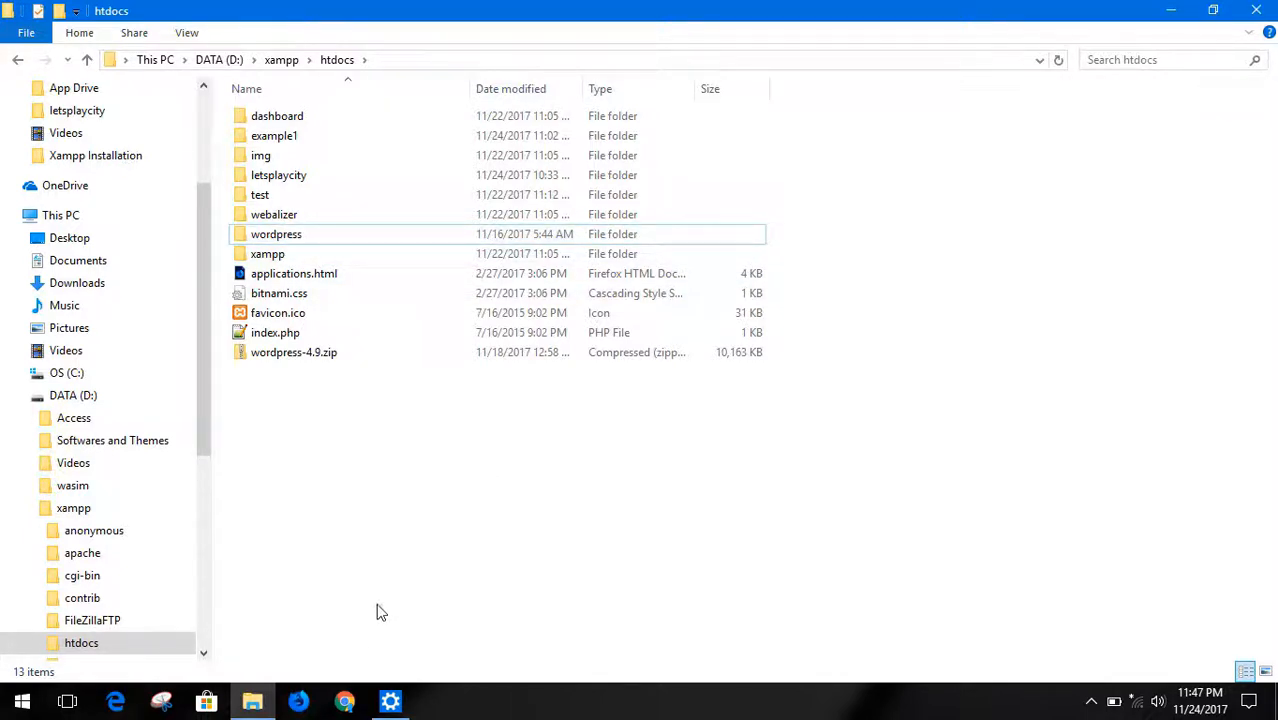
# Switch to Chrome, load localhost, and open phpMyAdmin from the XAMPP dashboard
pyautogui.click(344, 703)
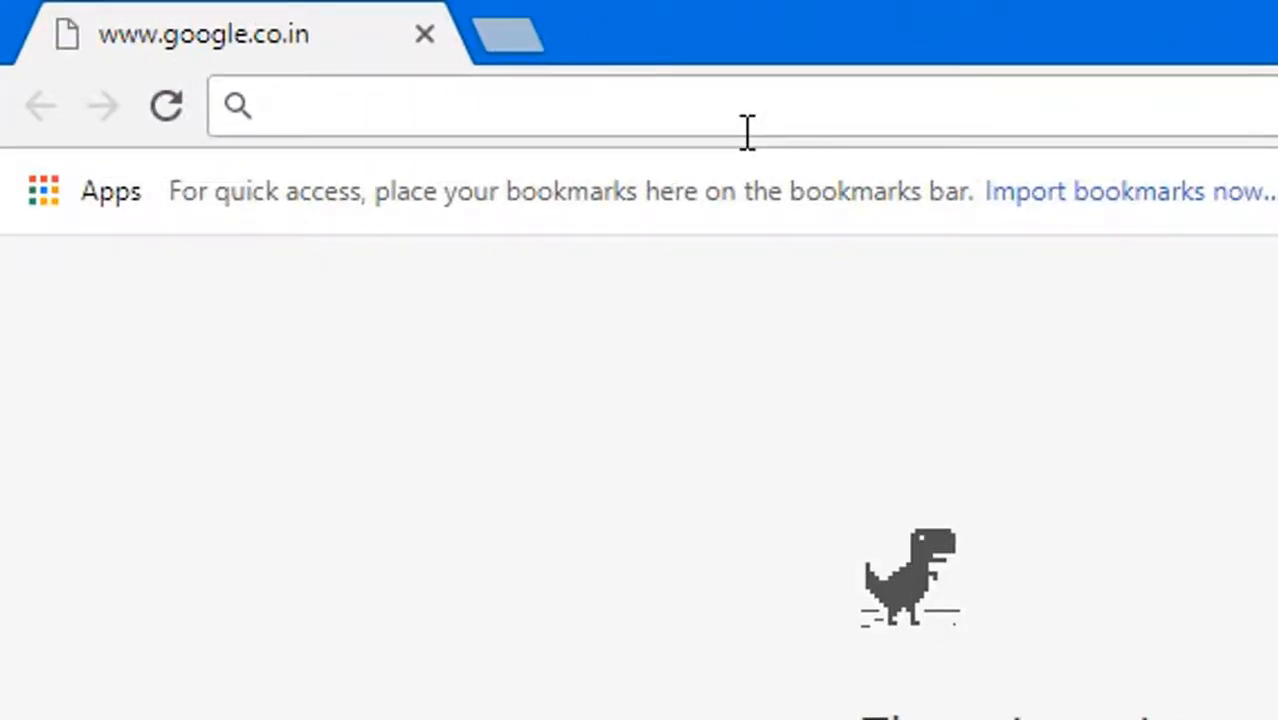
pyautogui.write('localhost')
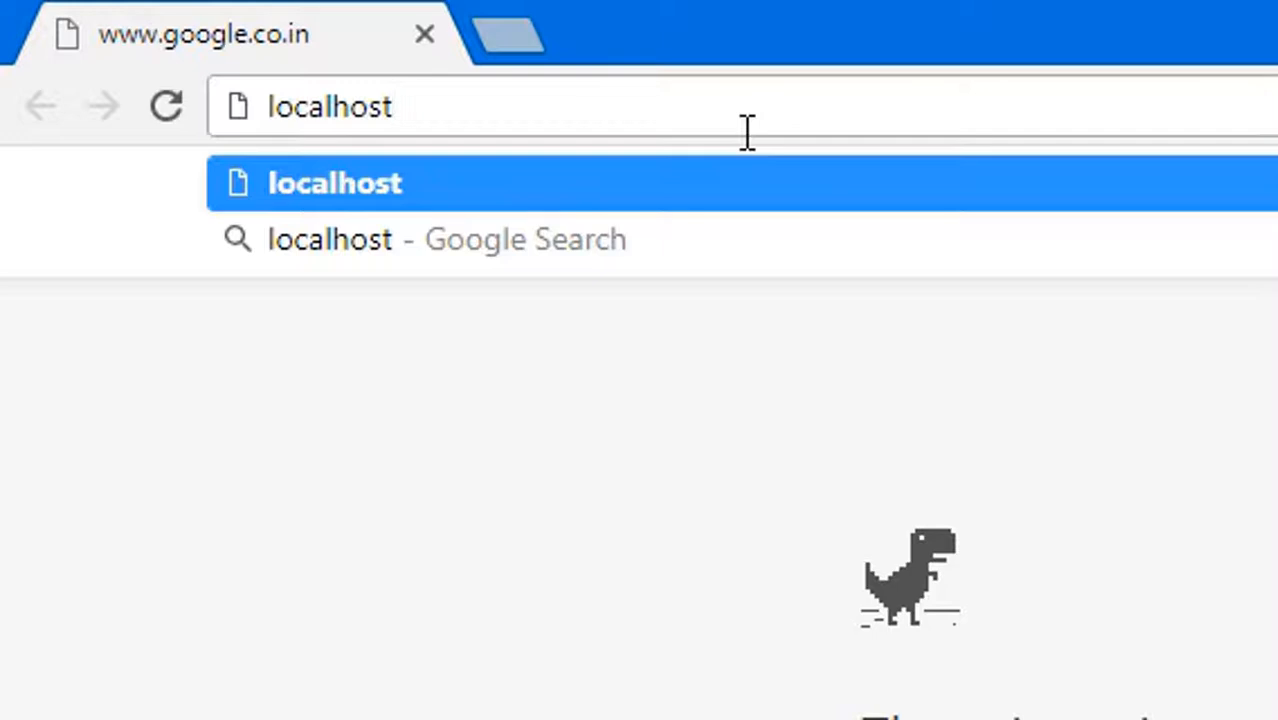
pyautogui.press('Return')
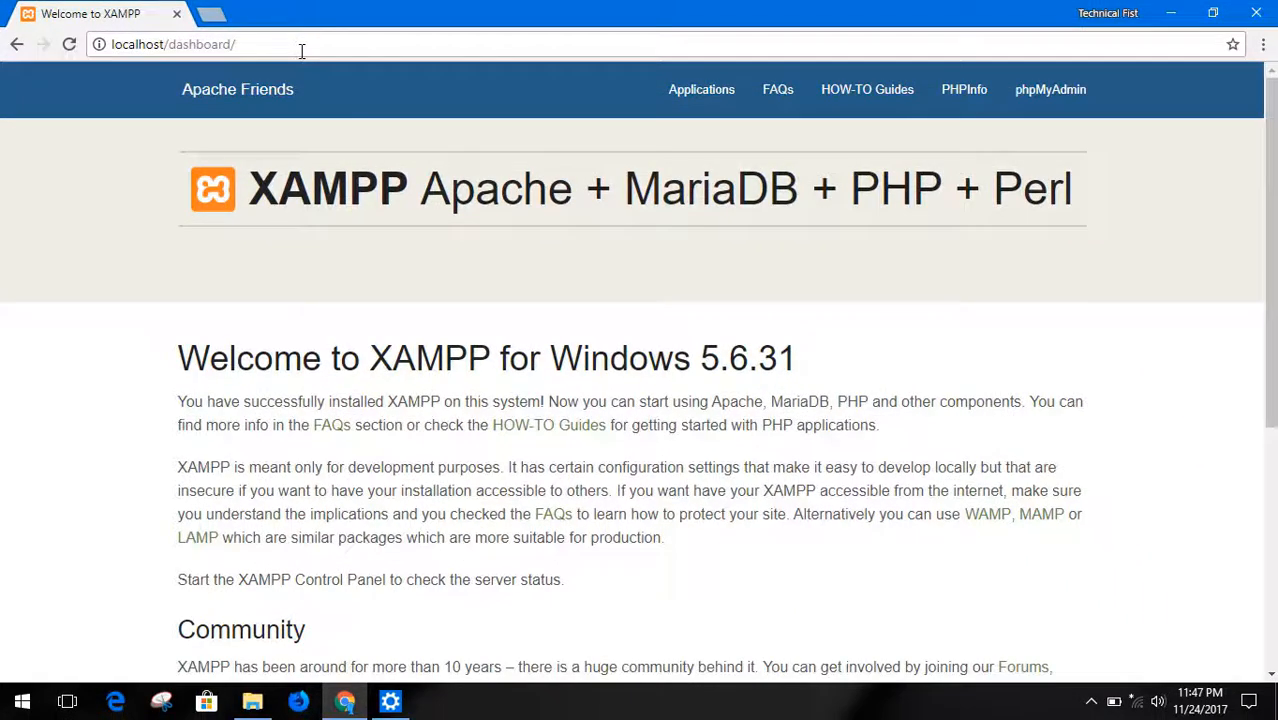
pyautogui.click(653, 107)
pyautogui.click(1053, 113)
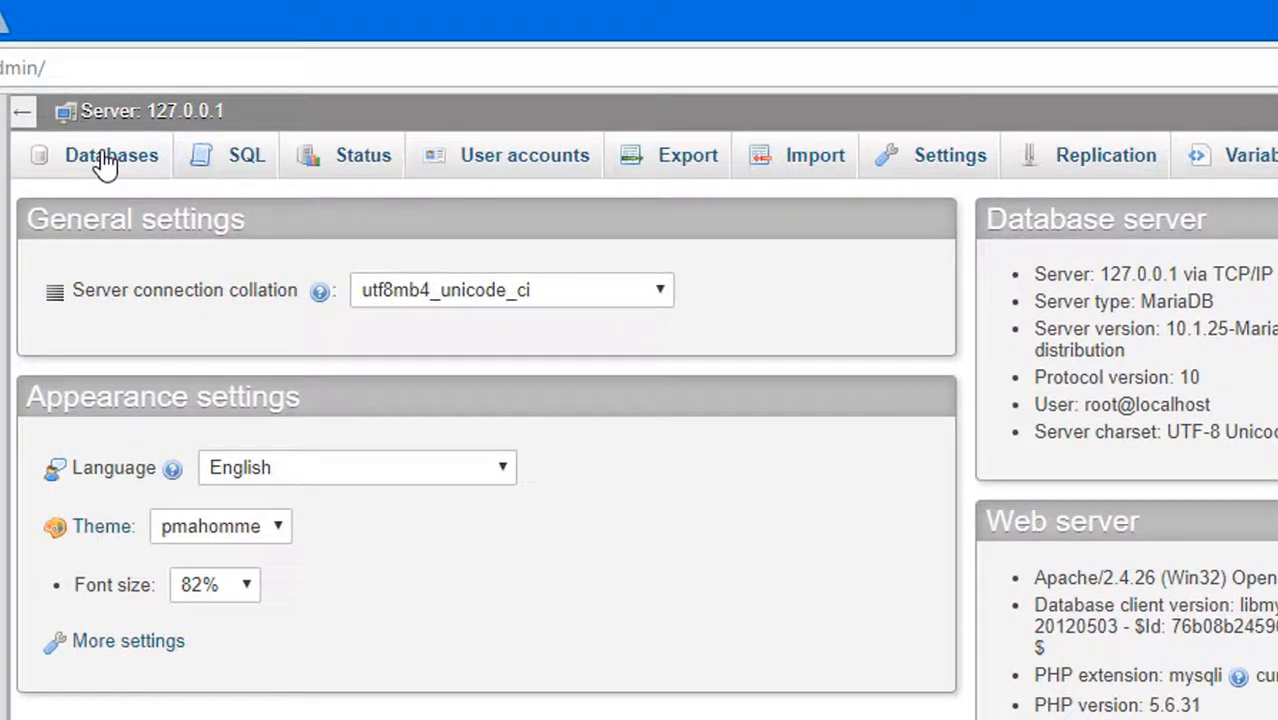
# Create a database named testwordpress in phpMyAdmin without choosing a collation
pyautogui.click(105, 160)
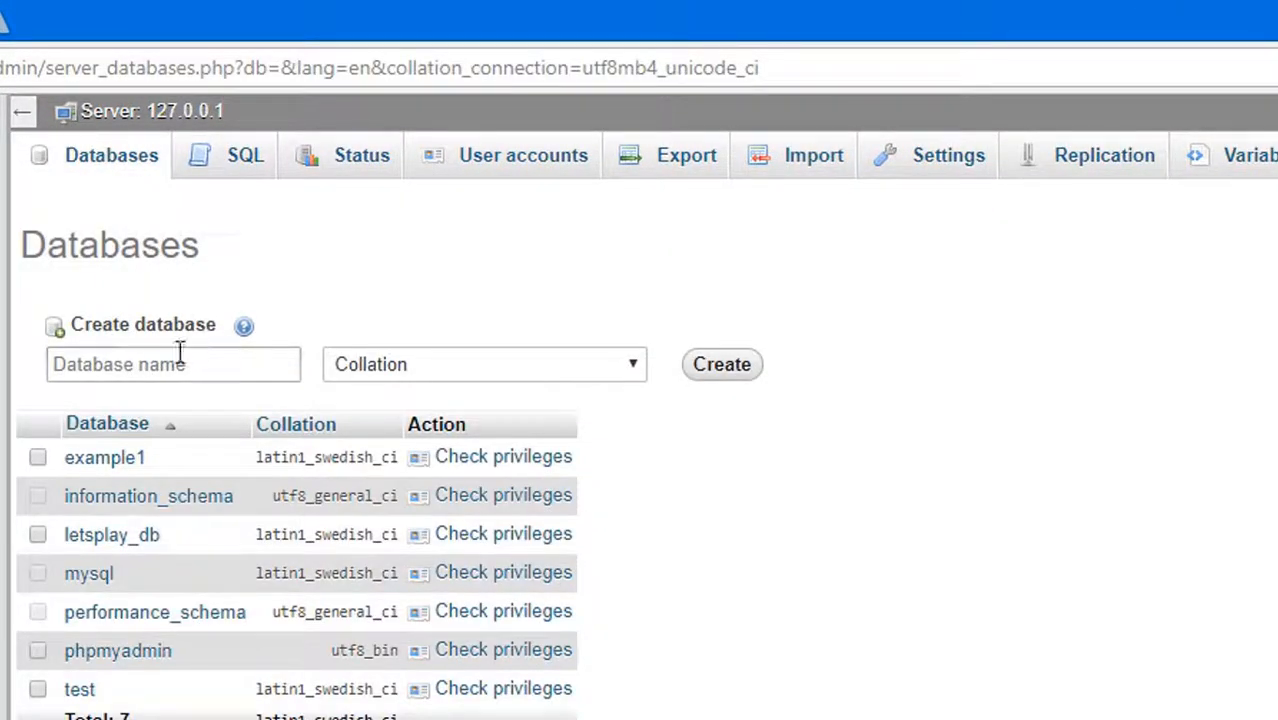
pyautogui.click(179, 352)
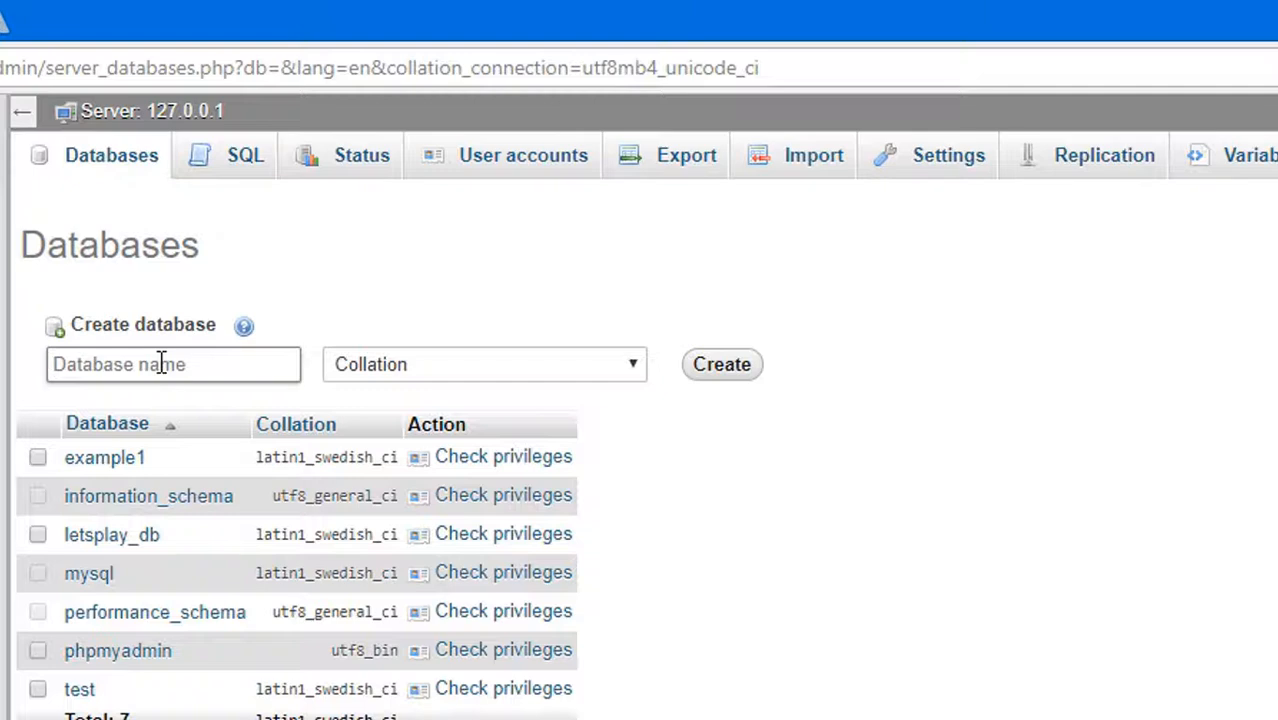
pyautogui.write('t')
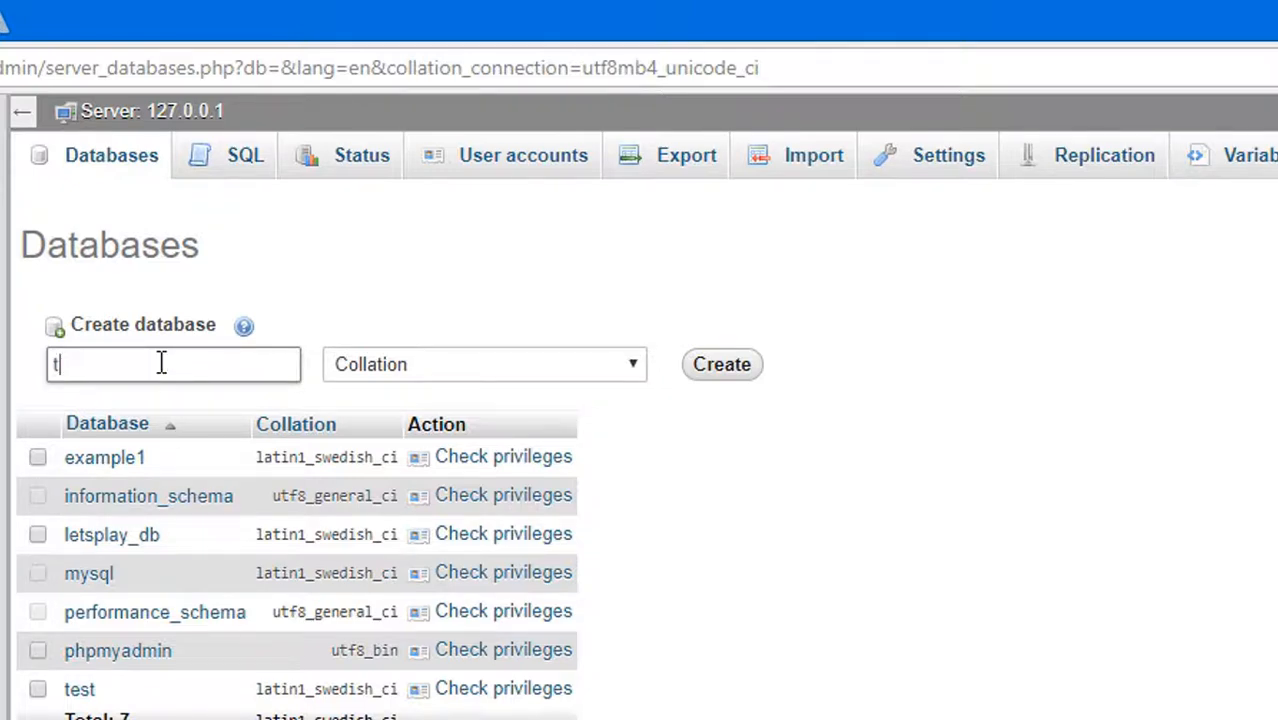
pyautogui.write('estwordpress')
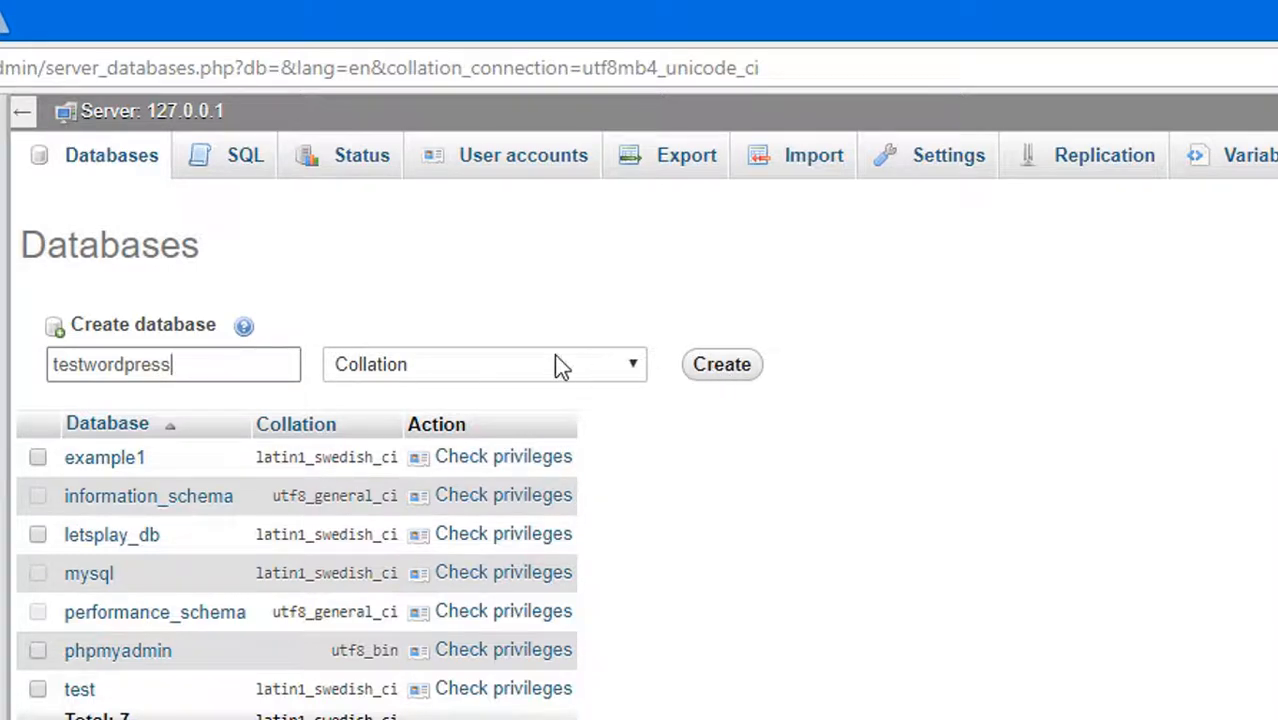
pyautogui.click(489, 364)
pyautogui.click(489, 364)
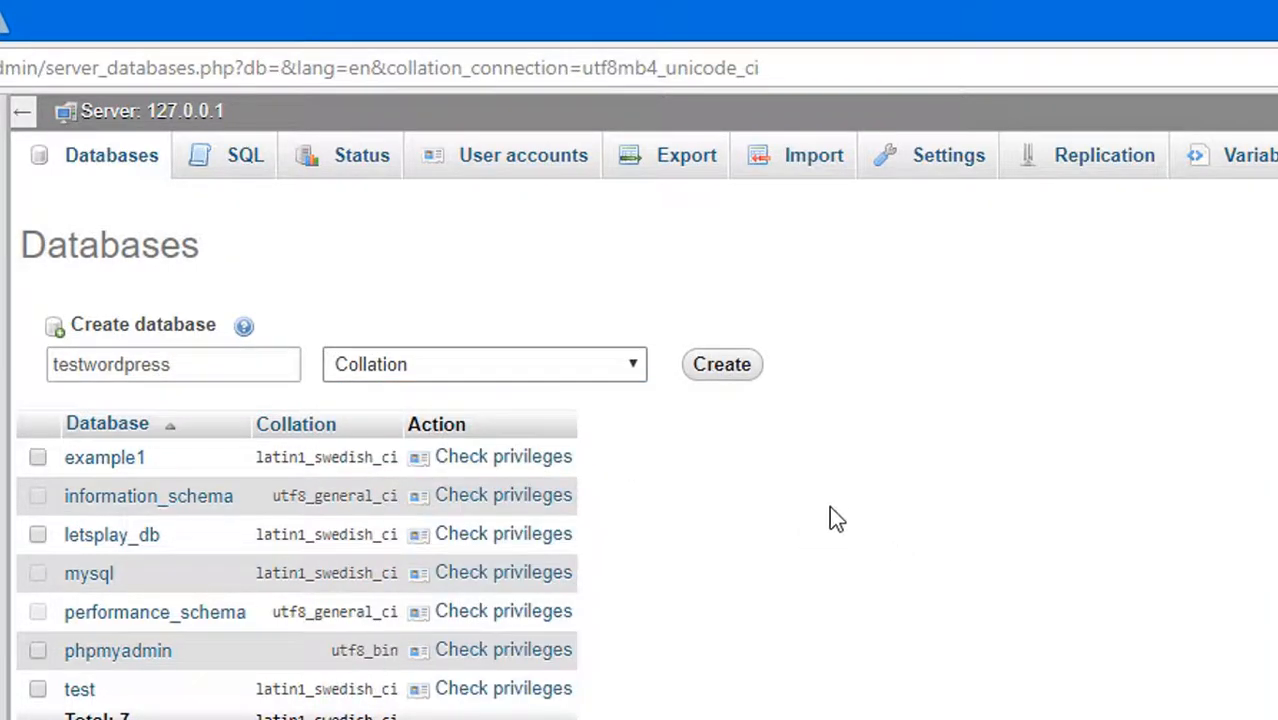
pyautogui.click(712, 367)
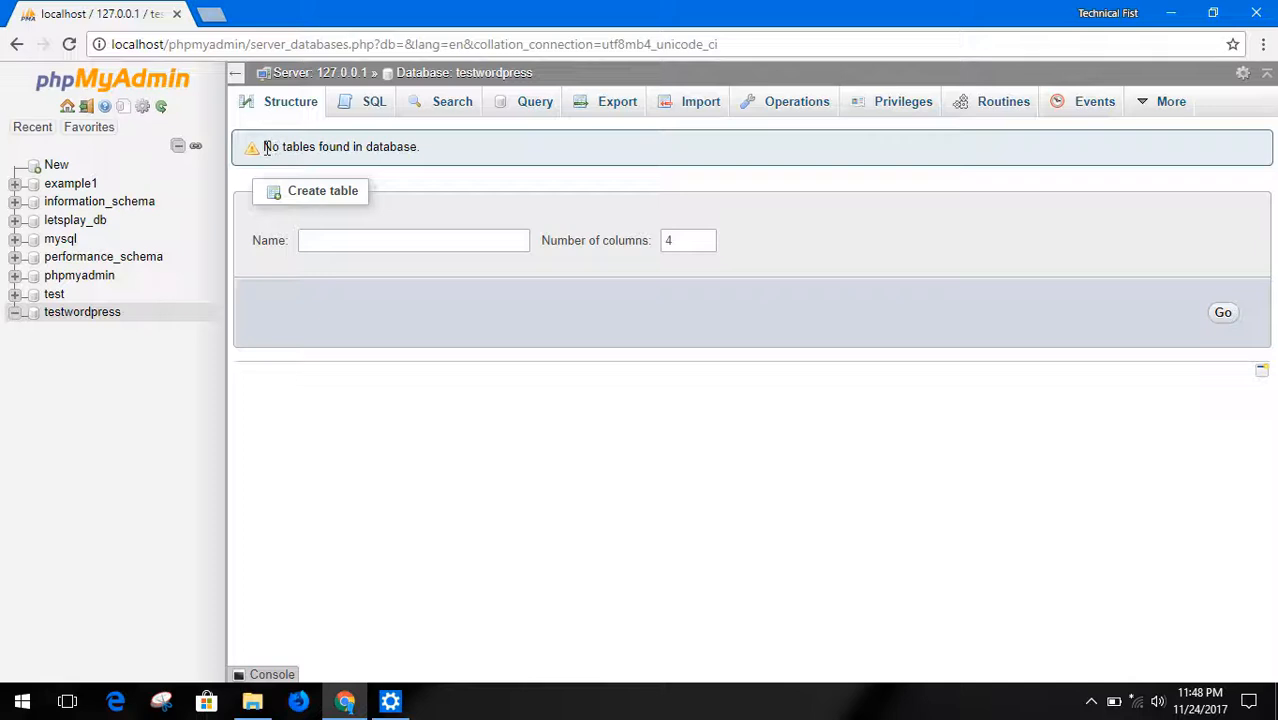
pyautogui.moveTo(263, 147); pyautogui.dragTo(448, 151)
pyautogui.click(455, 157)
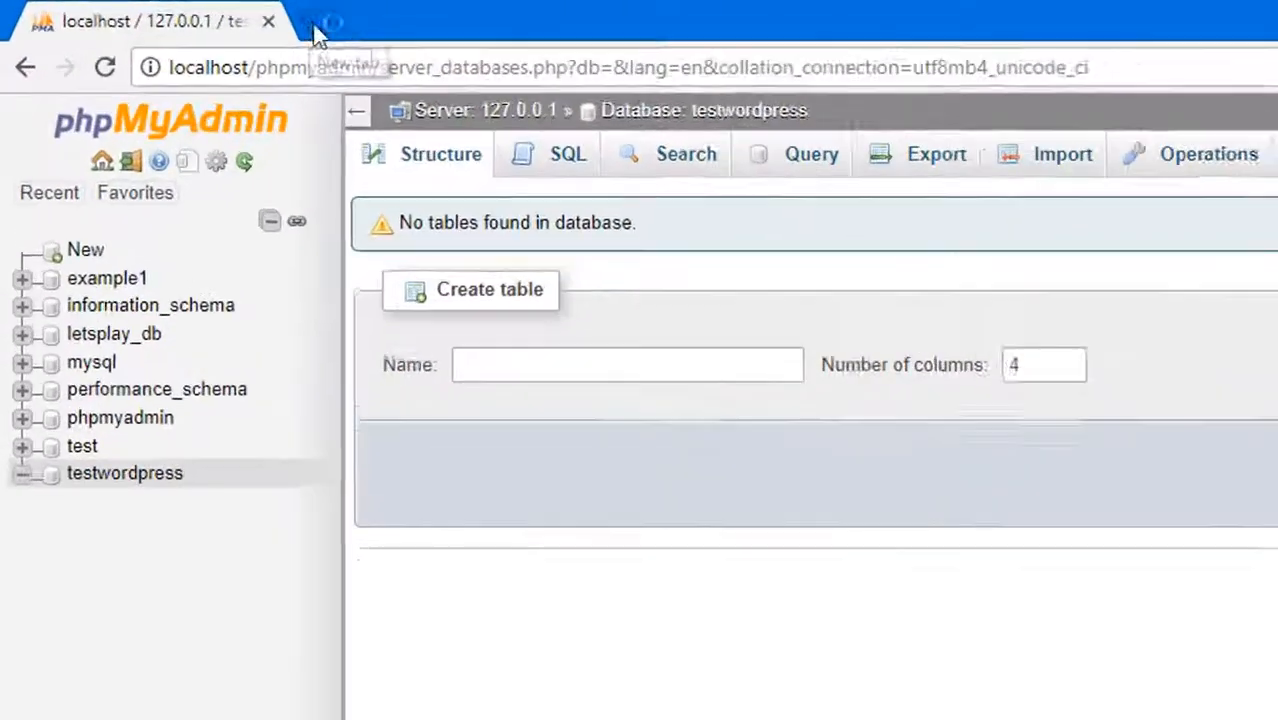
# Load localhost/wordpress in a new browser tab to open the WordPress setup page
pyautogui.click(210, 14)
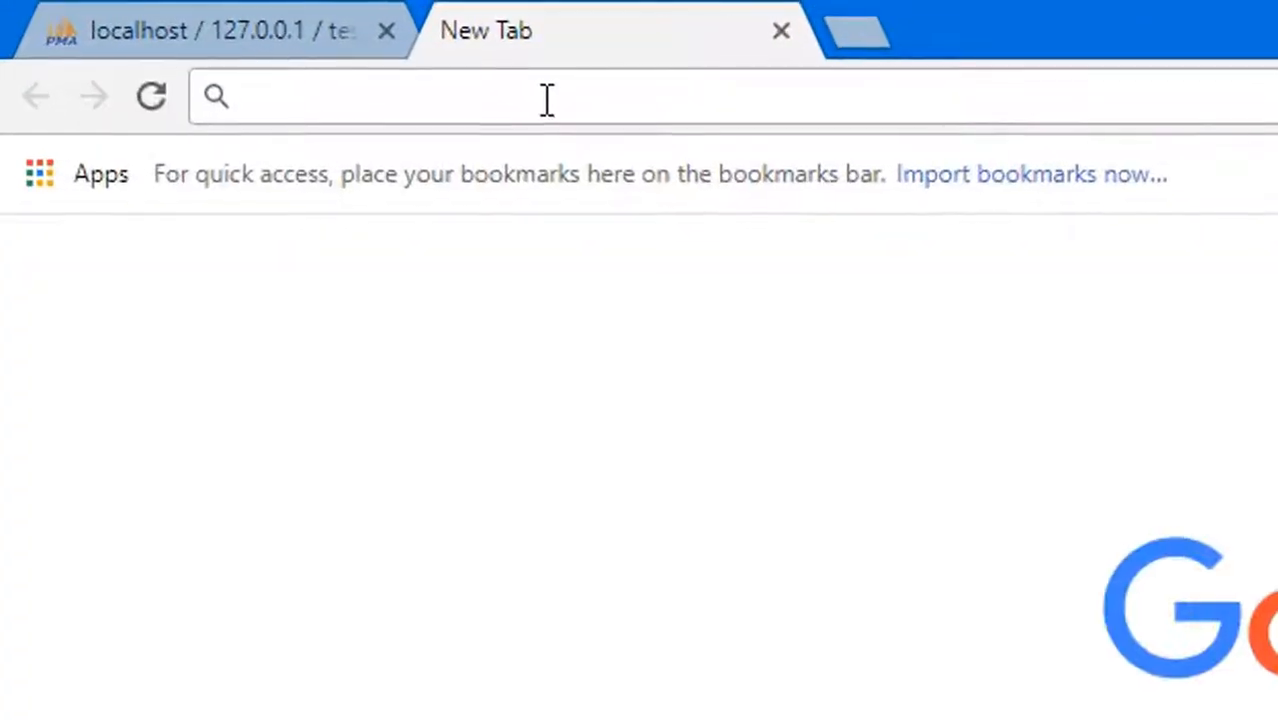
pyautogui.write('loc')
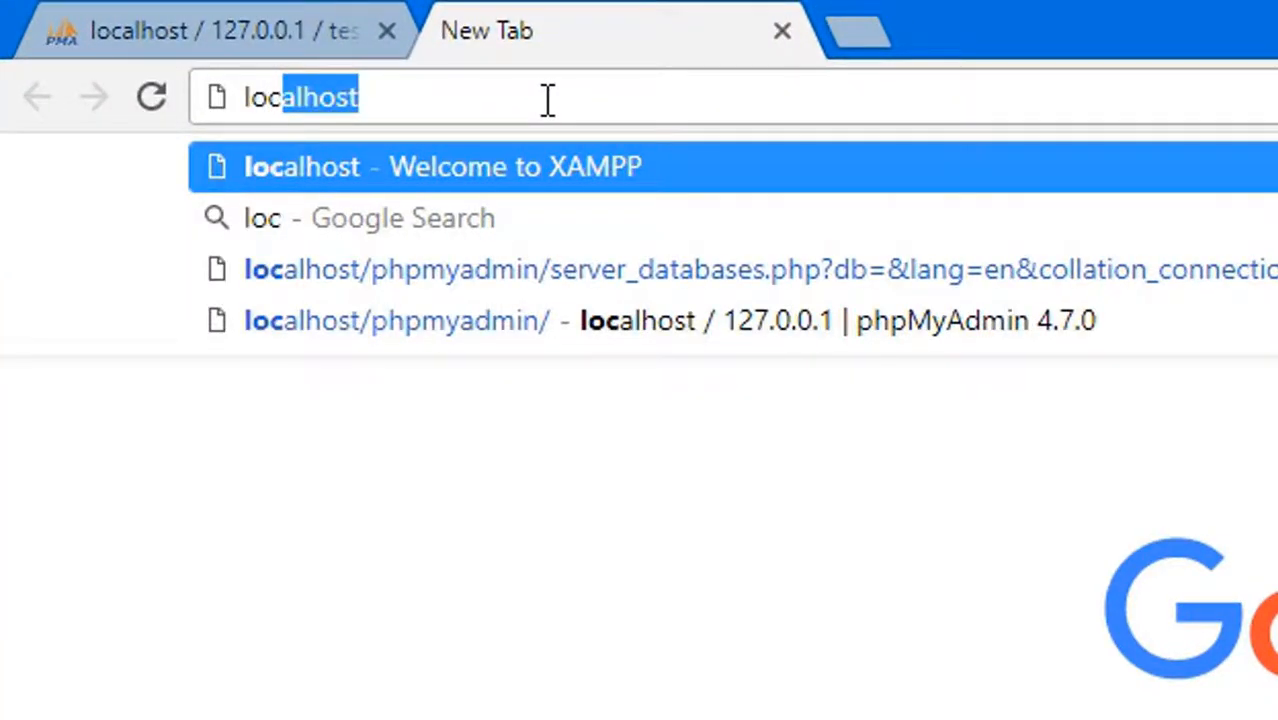
pyautogui.write('alhost/')
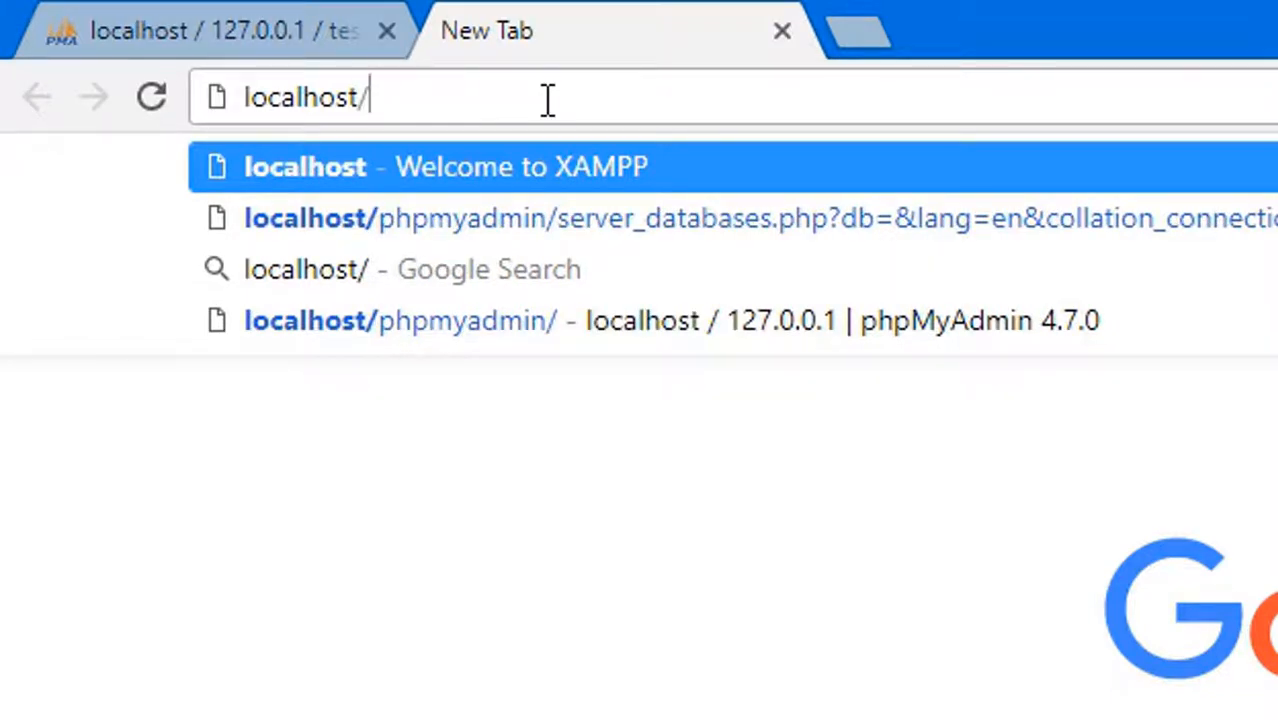
pyautogui.write('wordpre')
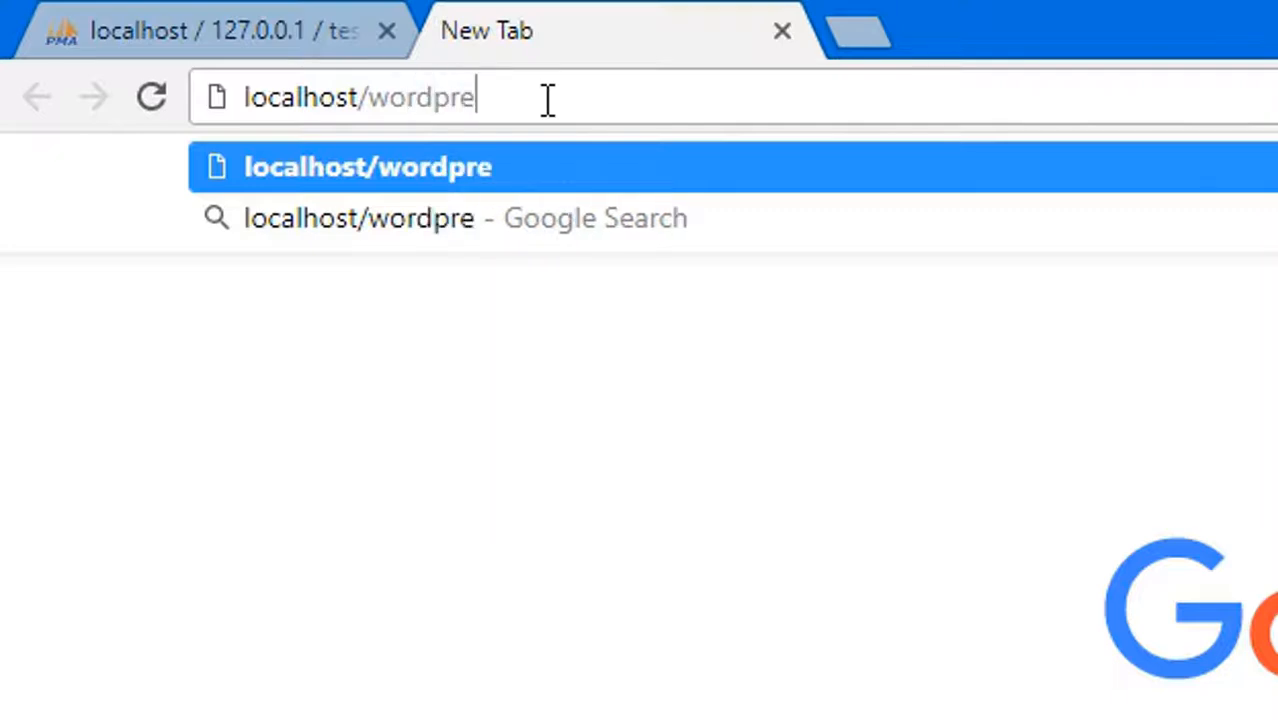
pyautogui.write('ss')
pyautogui.click(442, 275)
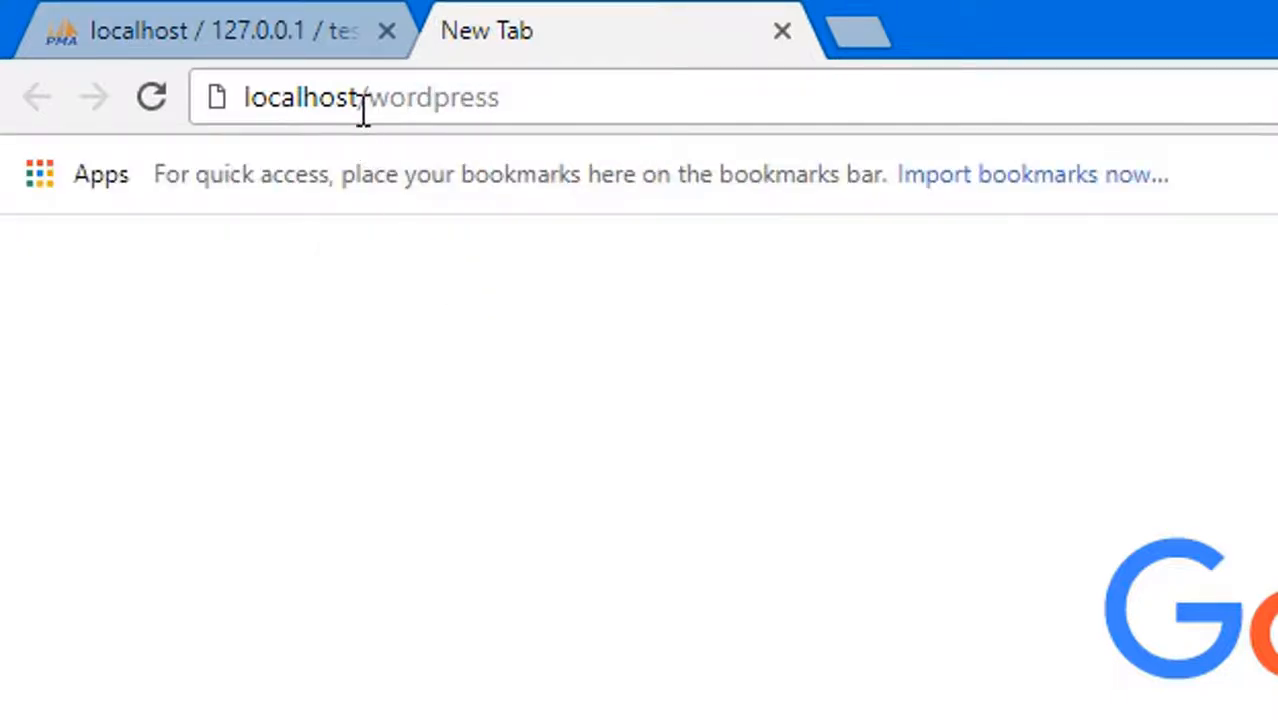
pyautogui.moveTo(370, 97); pyautogui.dragTo(508, 96)
pyautogui.click(537, 97)
pyautogui.moveTo(370, 98); pyautogui.dragTo(506, 106)
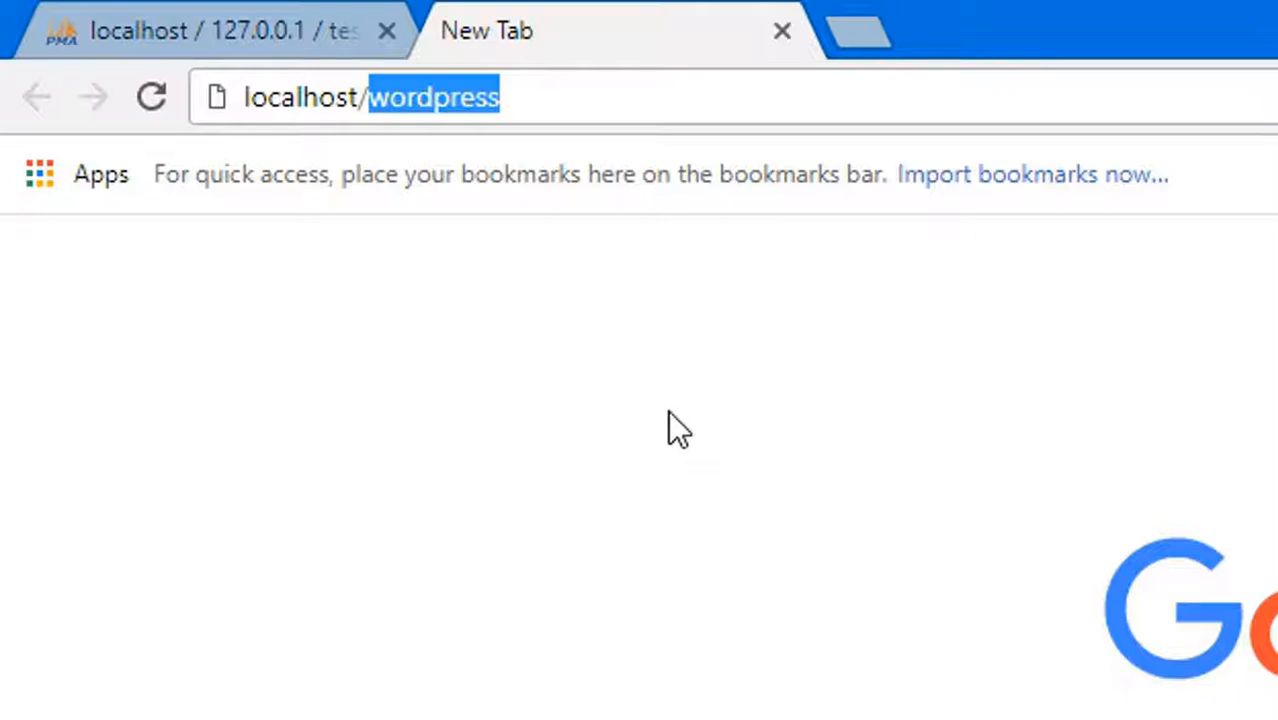
pyautogui.click(426, 320)
pyautogui.click(562, 97)
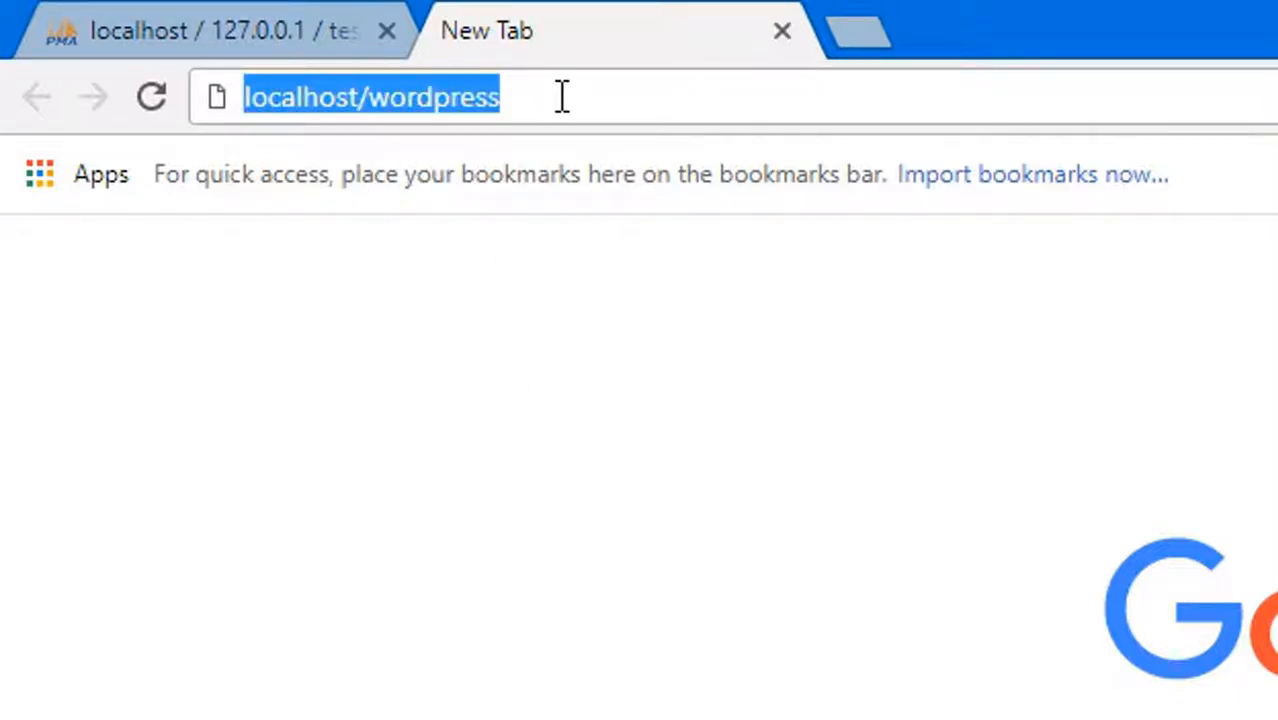
pyautogui.press('Return')
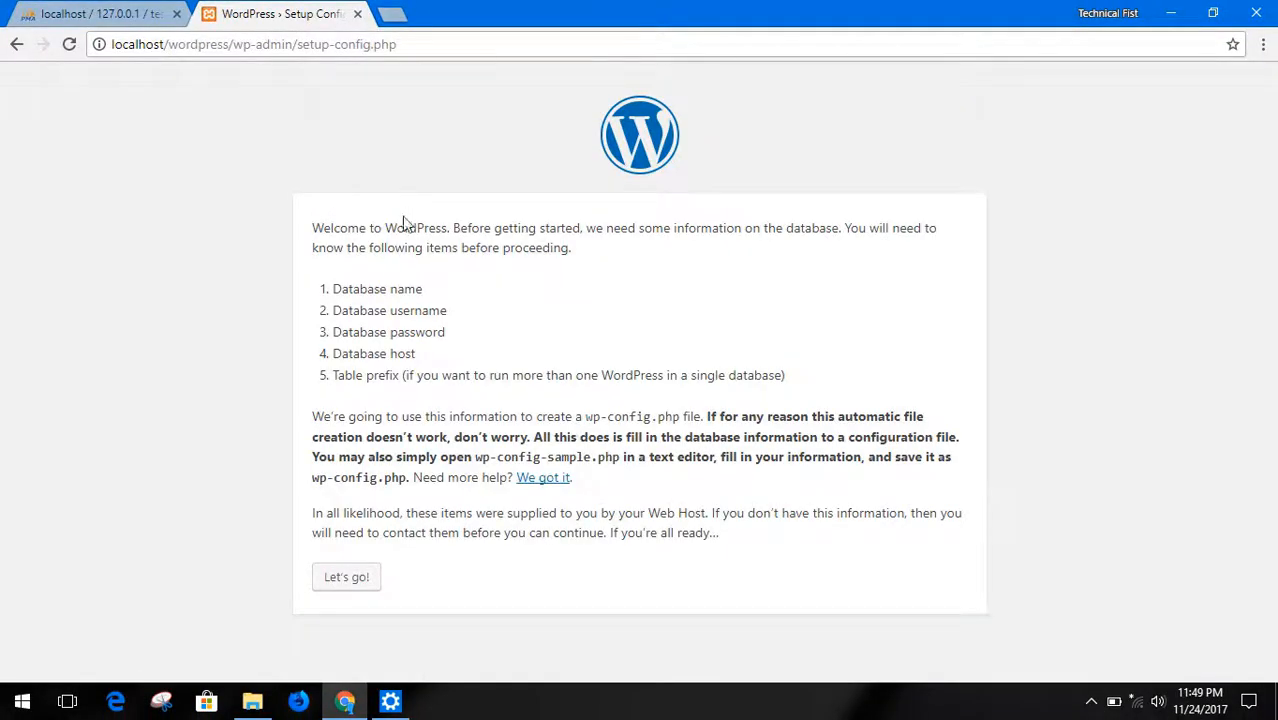
# Read the setup introduction and the list of database items required before proceeding
pyautogui.tripleClick(408, 248)
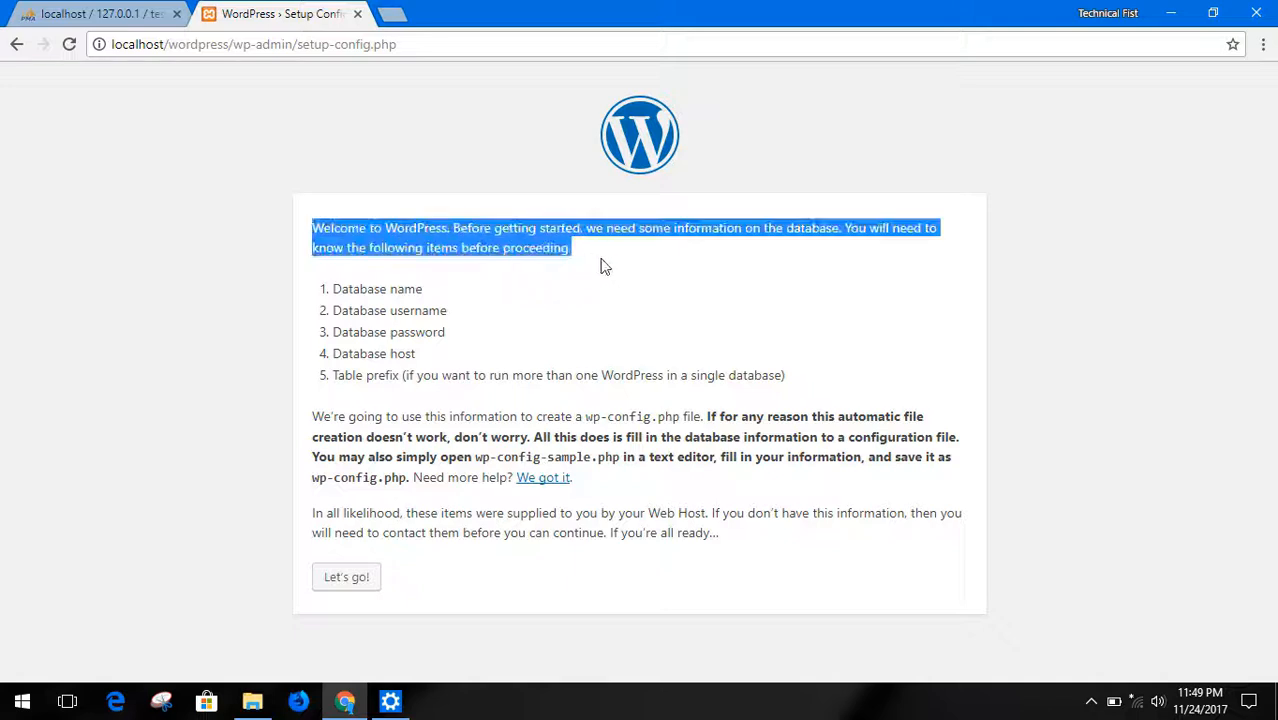
pyautogui.click(600, 266)
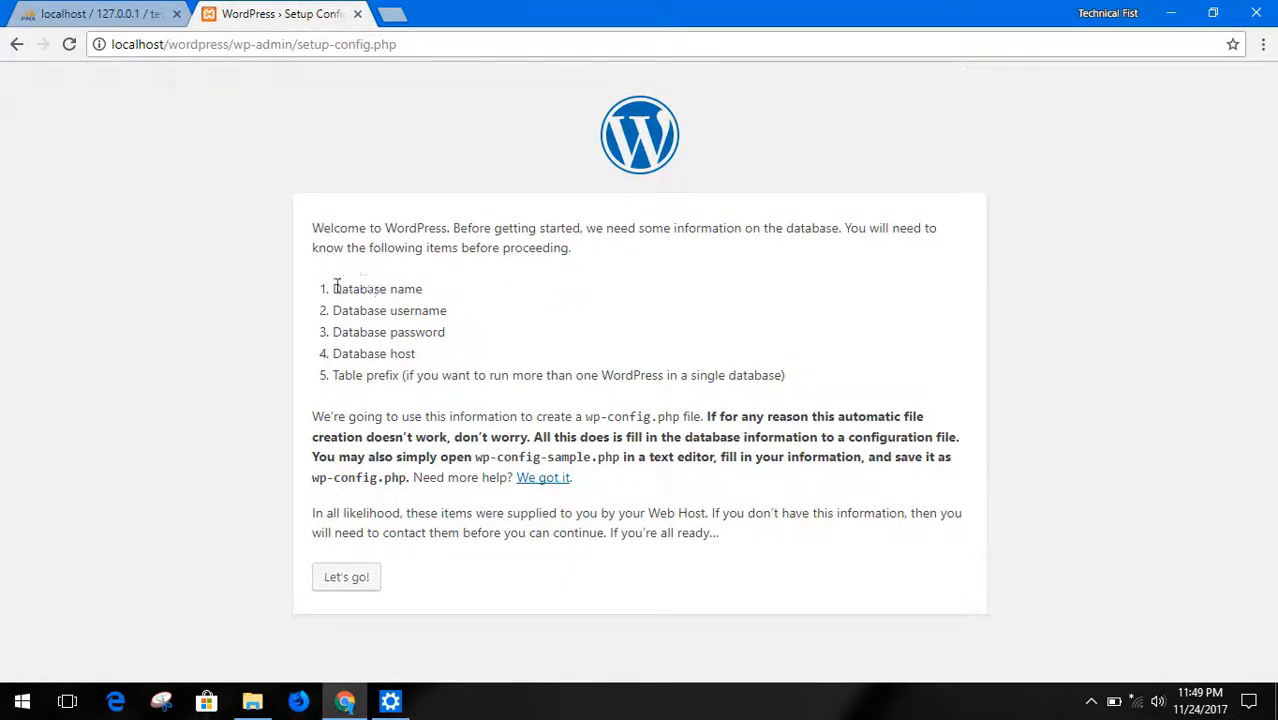
pyautogui.moveTo(330, 289); pyautogui.dragTo(422, 290)
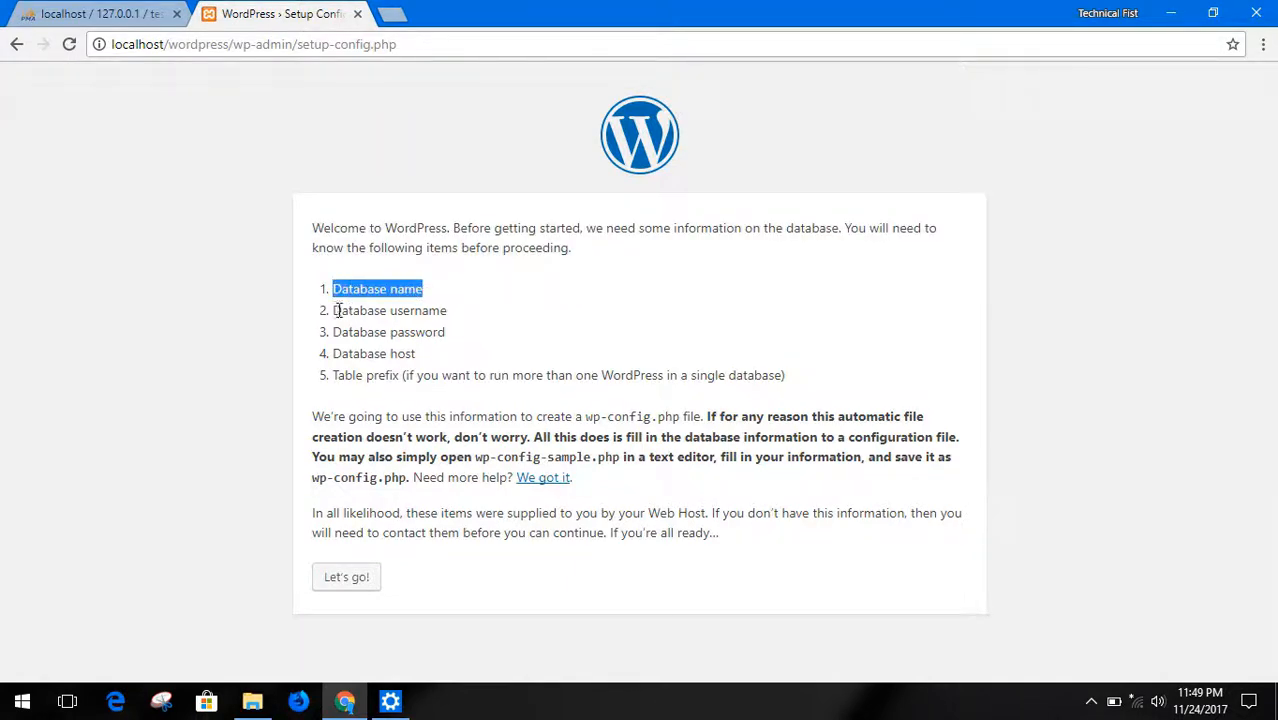
pyautogui.moveTo(333, 311); pyautogui.dragTo(445, 333)
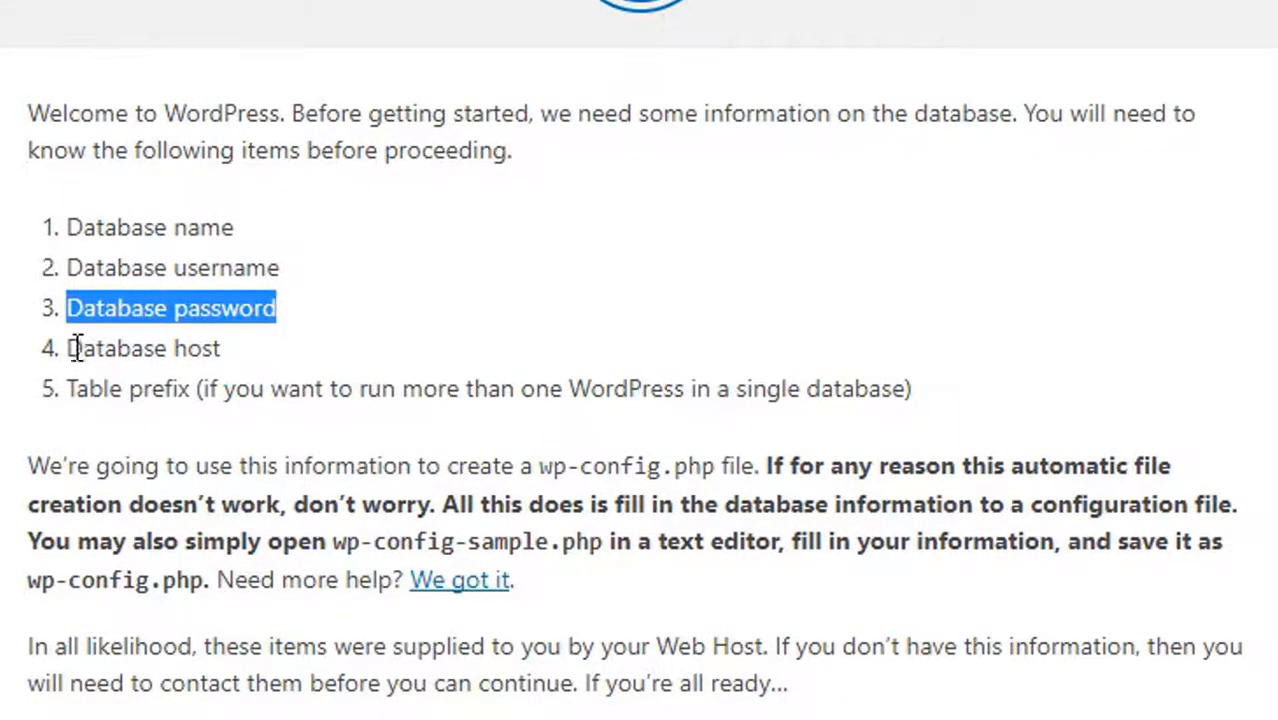
pyautogui.moveTo(70, 348); pyautogui.dragTo(217, 352)
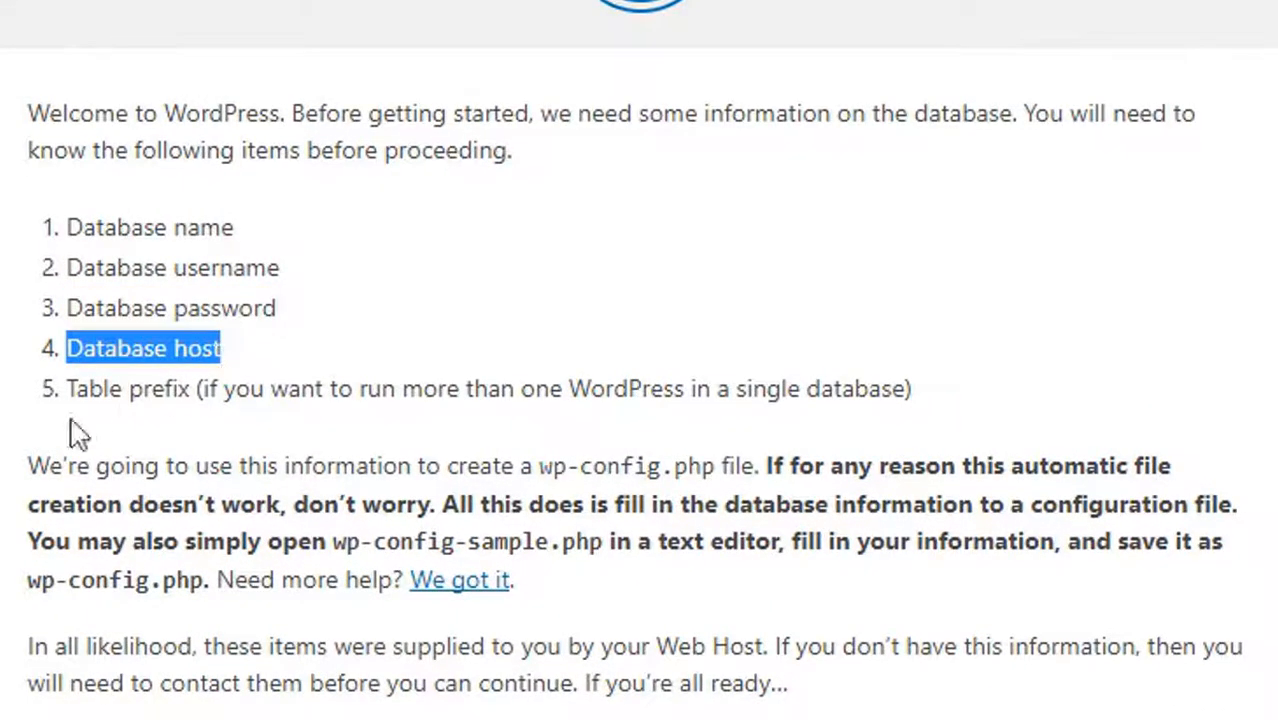
pyautogui.moveTo(65, 392); pyautogui.dragTo(200, 393)
pyautogui.click(316, 366)
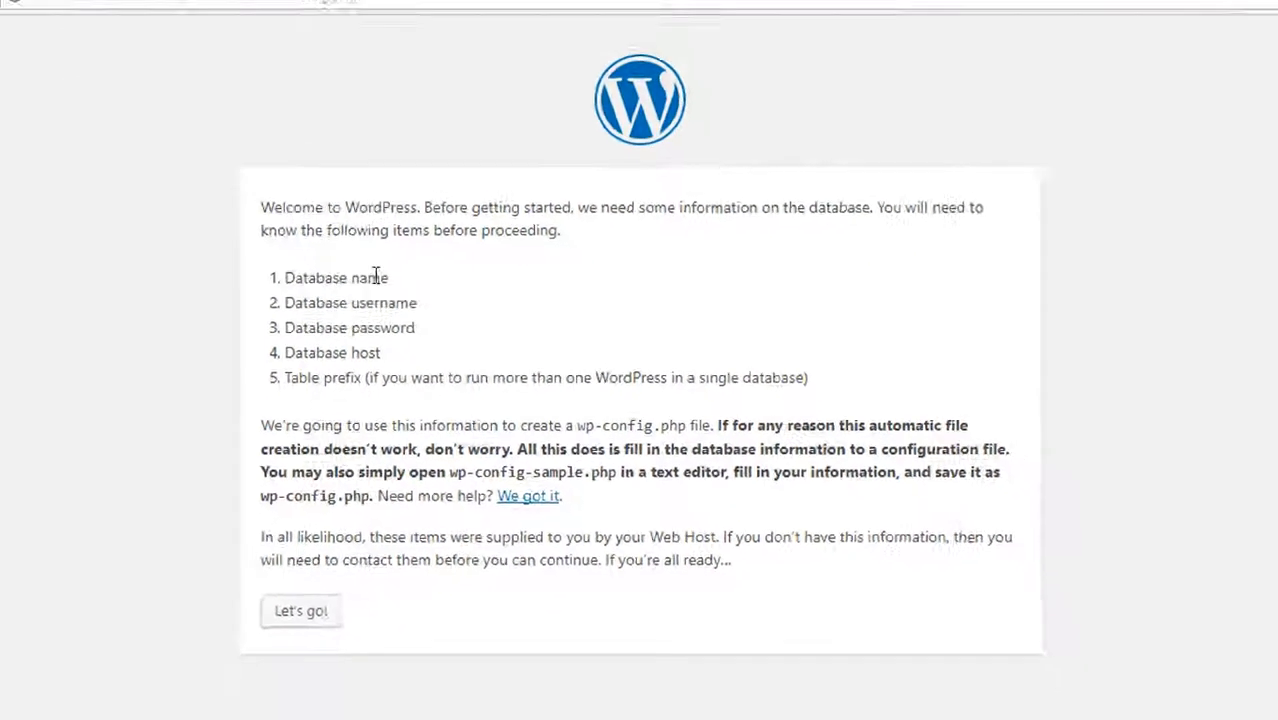
# Check the name of the new WordPress database in phpMyAdmin and return to the setup page
pyautogui.moveTo(389, 278); pyautogui.dragTo(316, 278)
pyautogui.click(108, 13)
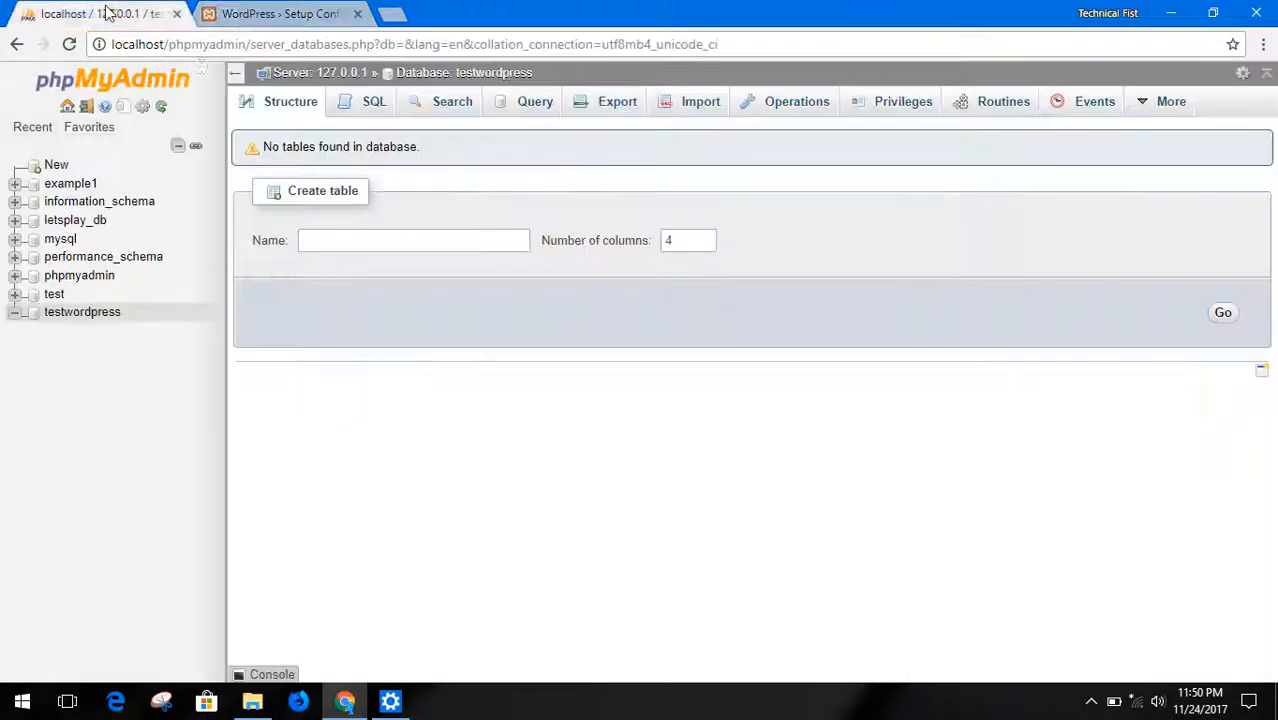
pyautogui.moveTo(138, 318); pyautogui.dragTo(47, 318)
pyautogui.hotkey('ctrl', 'Tab')
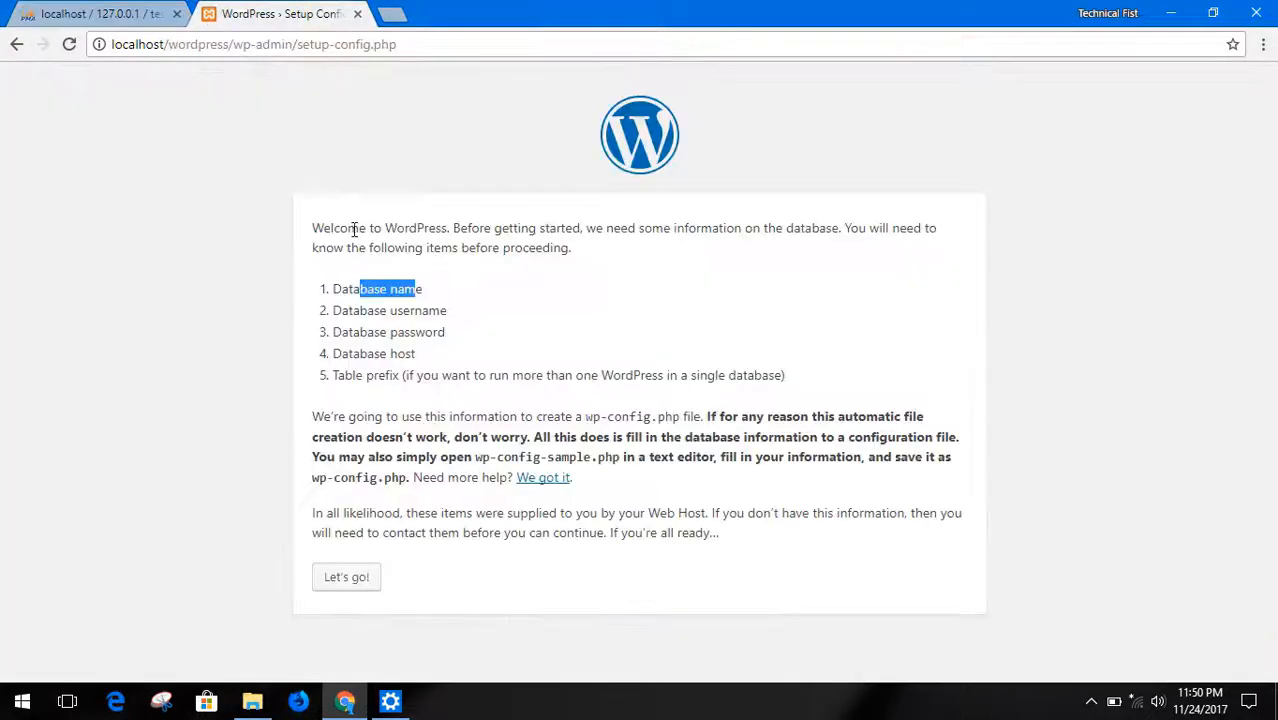
# Review the database username, password, host and table prefix requirements in the setup list
pyautogui.moveTo(335, 318); pyautogui.dragTo(505, 318)
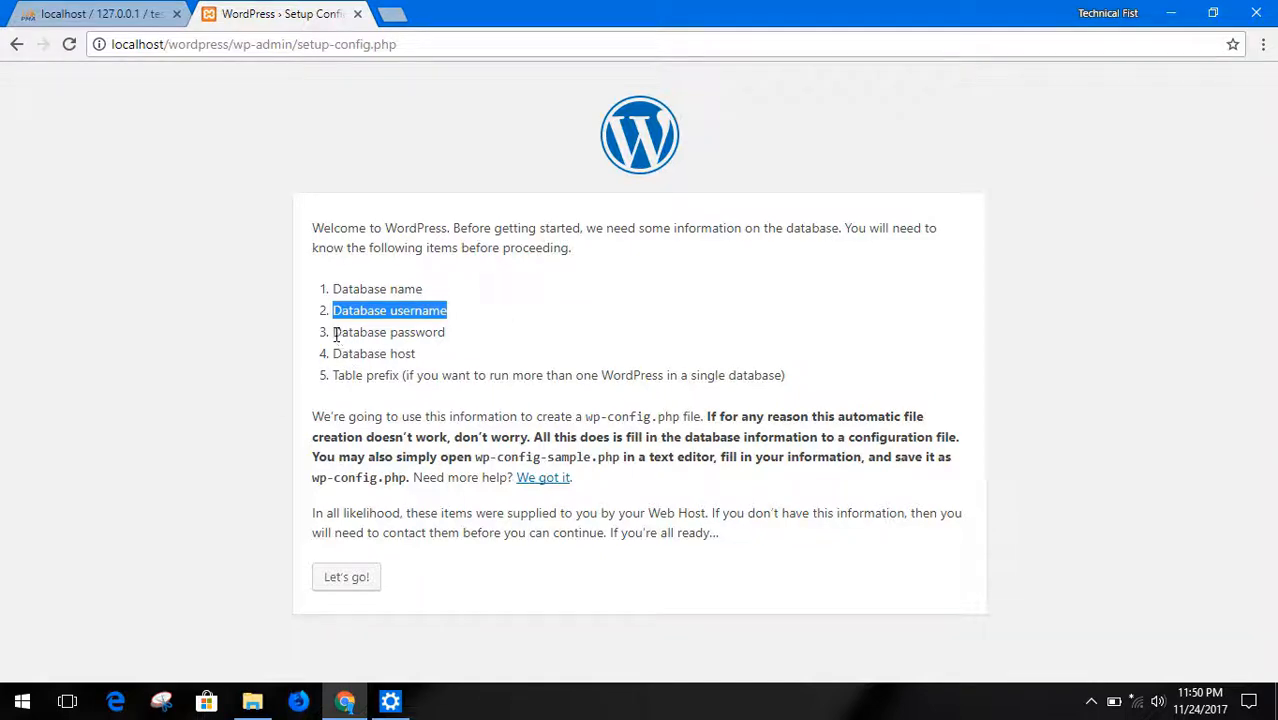
pyautogui.moveTo(334, 332); pyautogui.dragTo(468, 343)
pyautogui.click(472, 343)
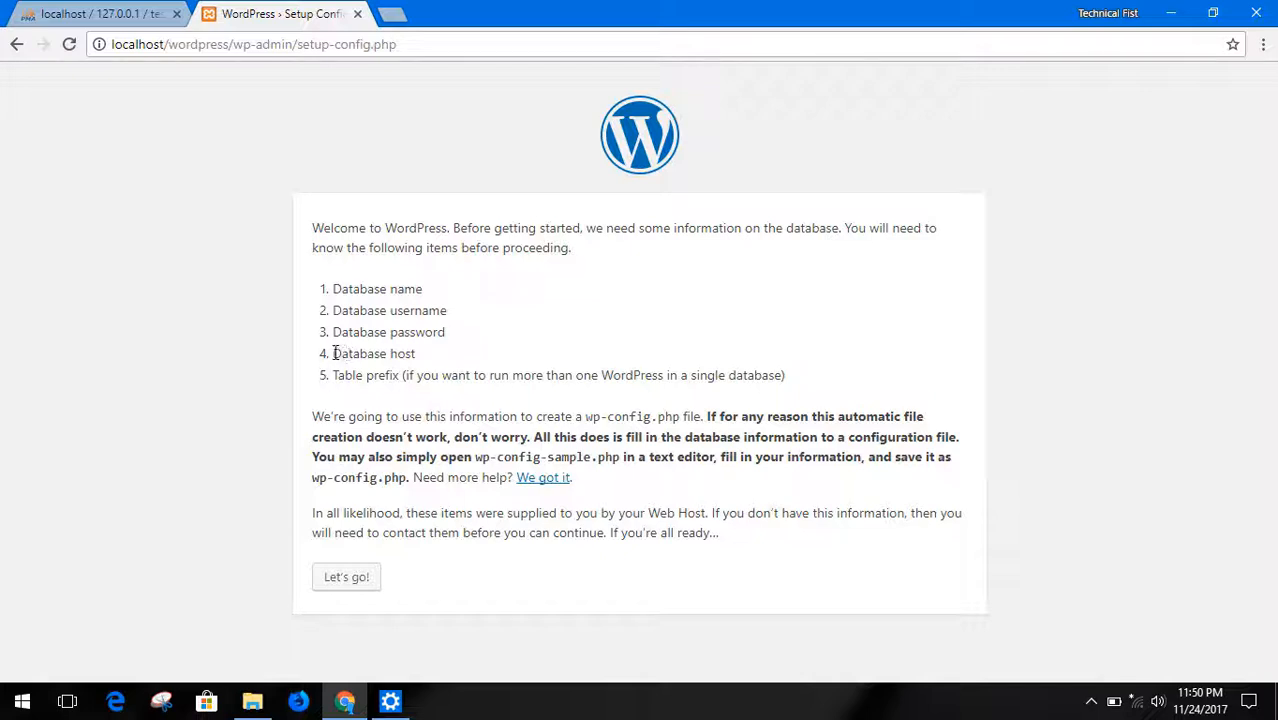
pyautogui.moveTo(334, 354); pyautogui.dragTo(442, 358)
pyautogui.click(442, 358)
pyautogui.moveTo(333, 375); pyautogui.dragTo(401, 376)
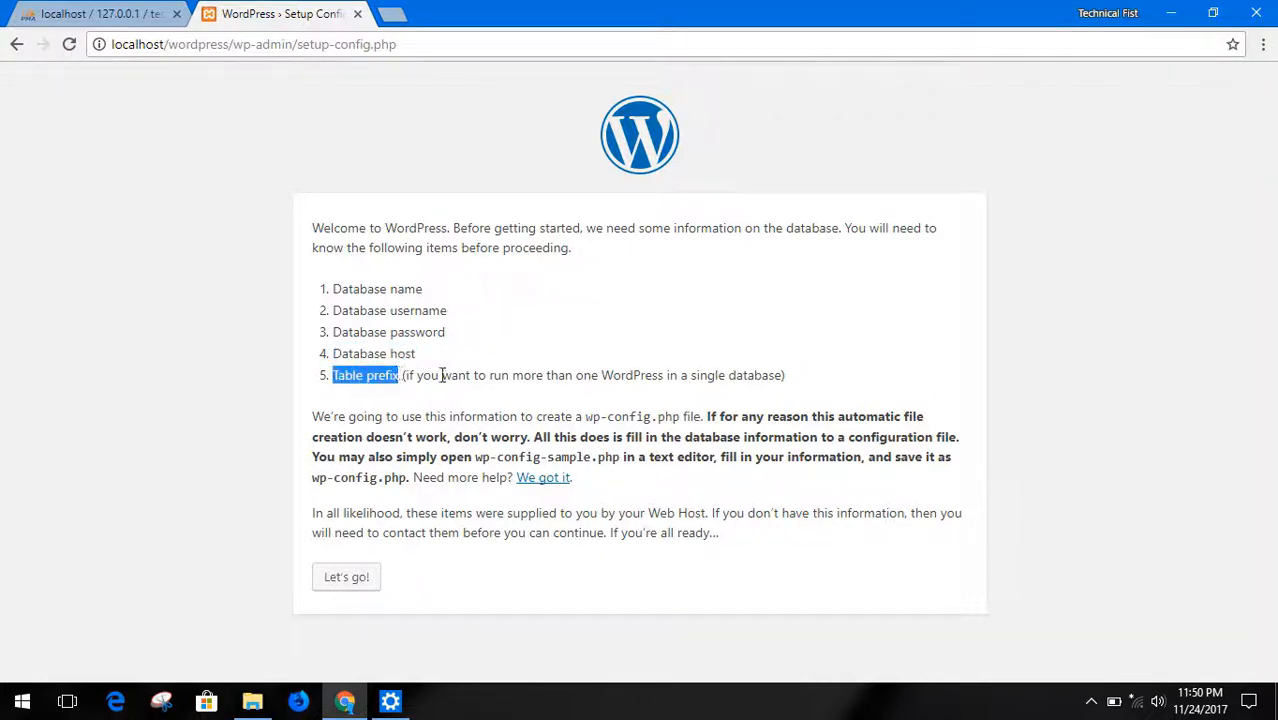
pyautogui.click(442, 375)
pyautogui.tripleClick(442, 375)
pyautogui.click(535, 380)
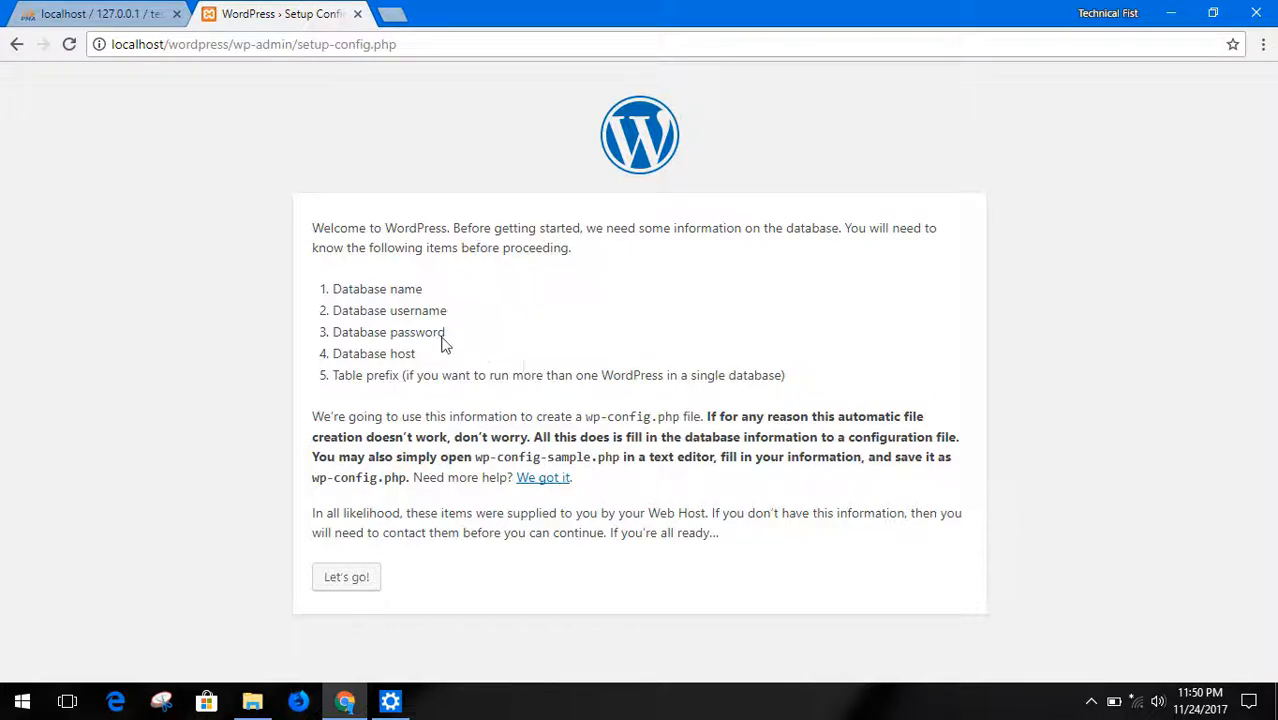
# Proceed to the database connection form and set the database name to testwordpress, checking it against phpMyAdmin
pyautogui.click(345, 578)
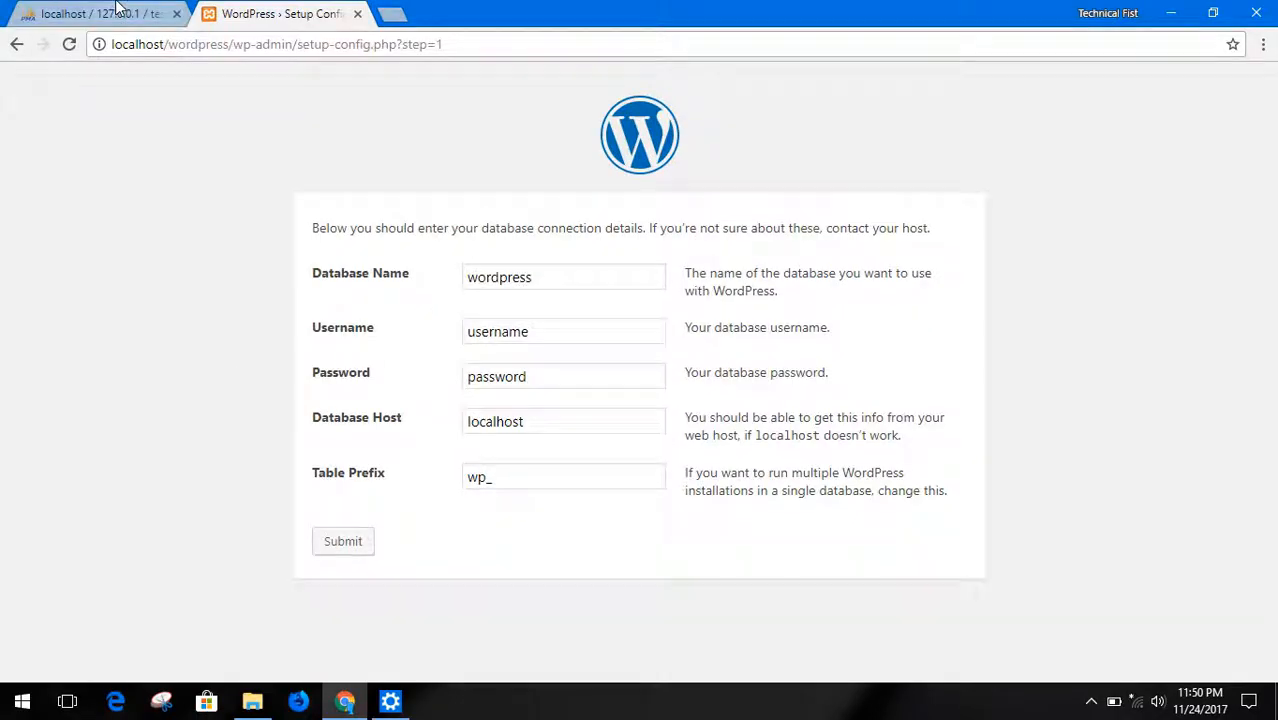
pyautogui.click(117, 9)
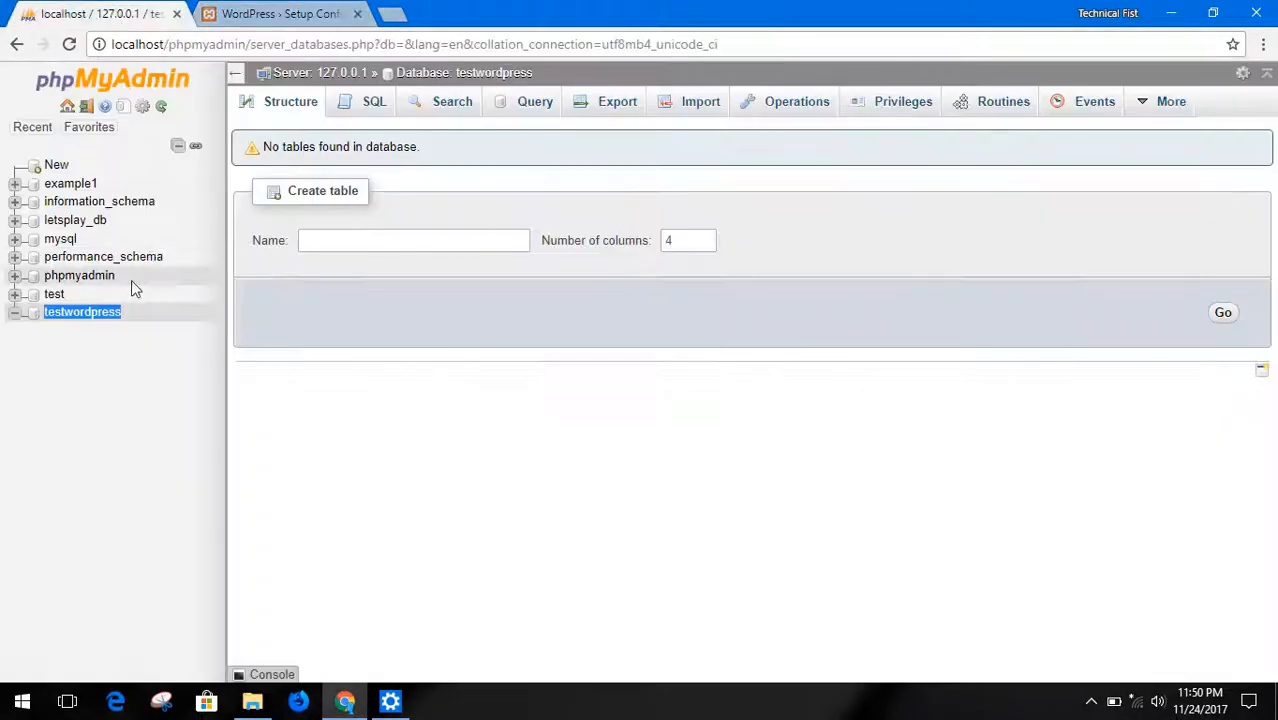
pyautogui.click(285, 13)
pyautogui.doubleClick(490, 272)
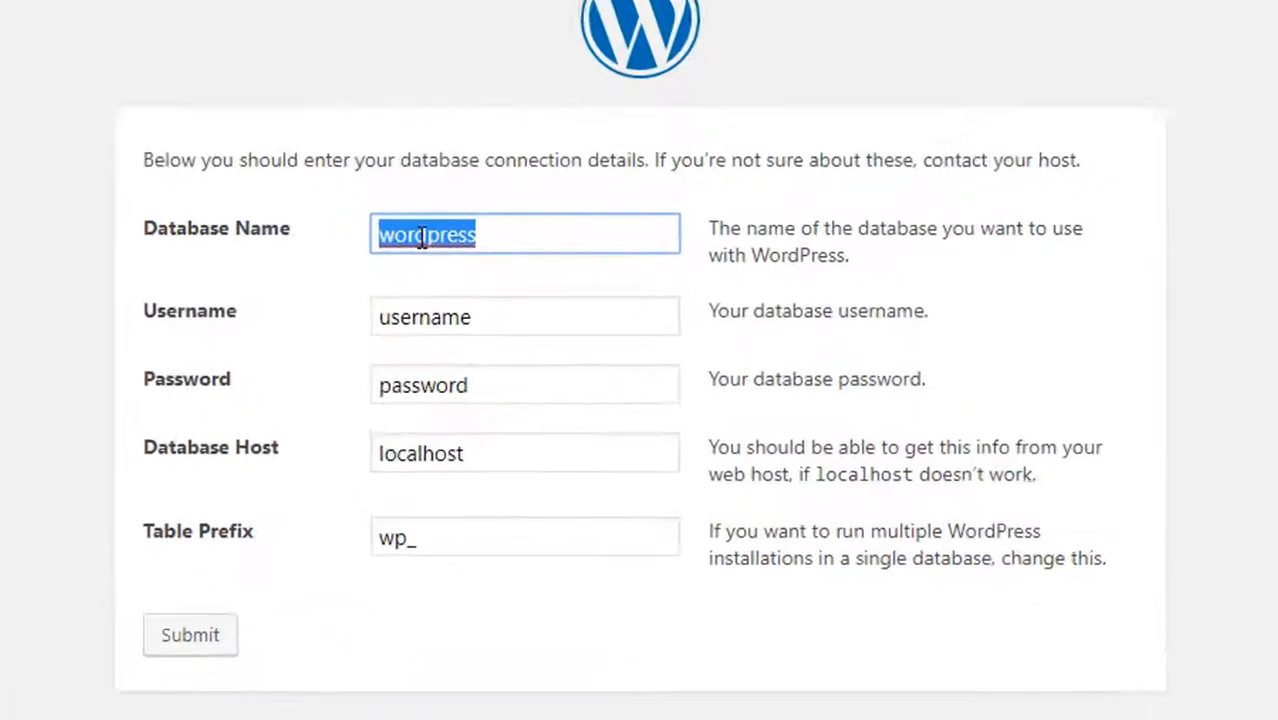
pyautogui.press('Home')
pyautogui.write('test')
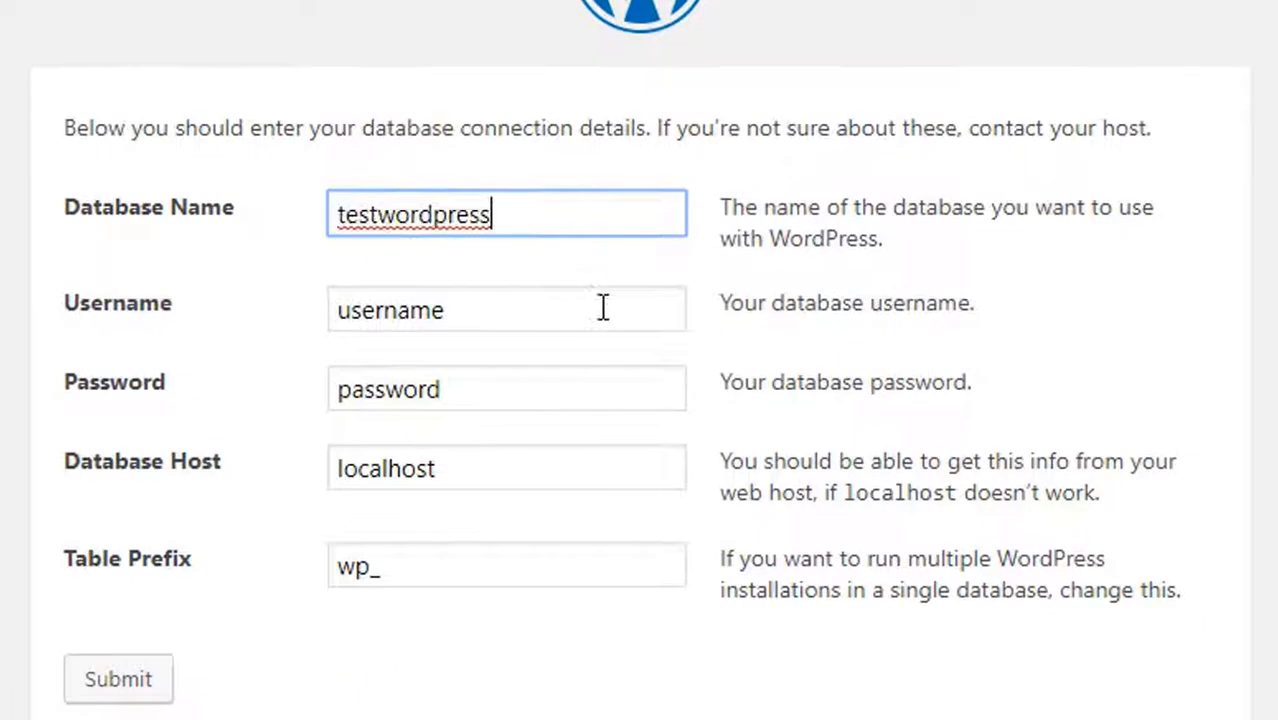
# Set the database username to root and leave the database password empty
pyautogui.click(558, 316)
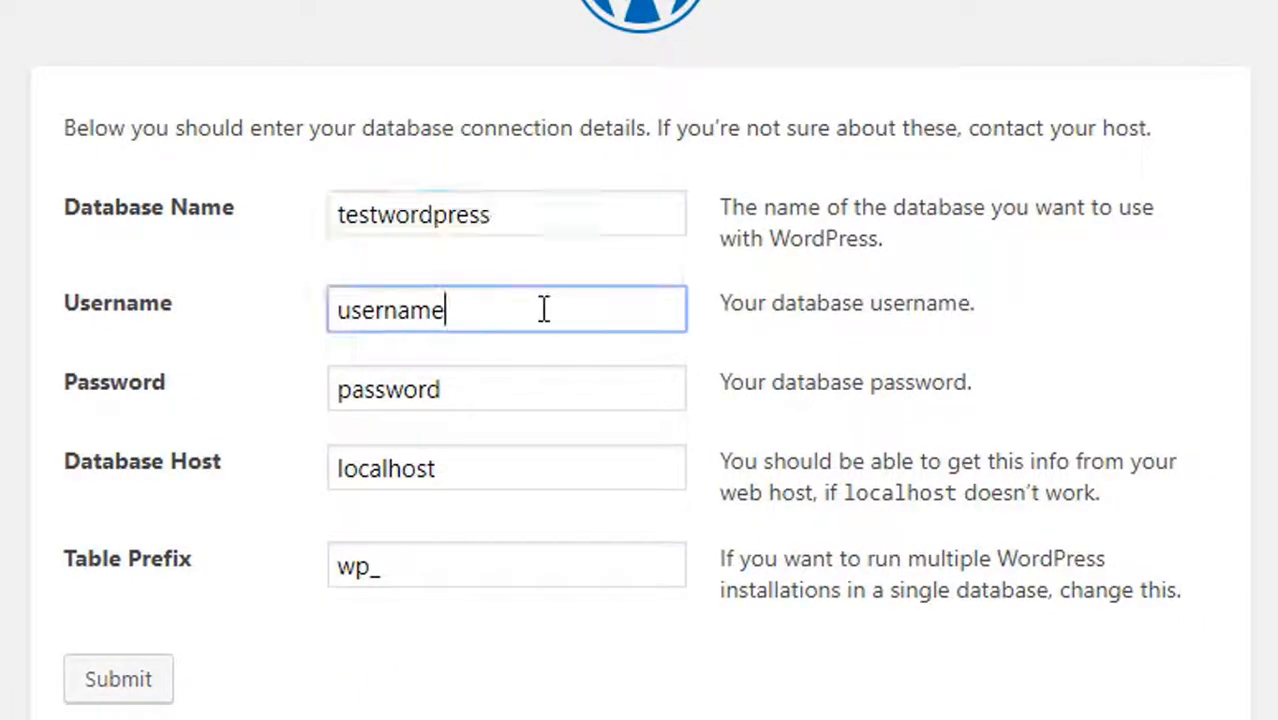
pyautogui.doubleClick(544, 310)
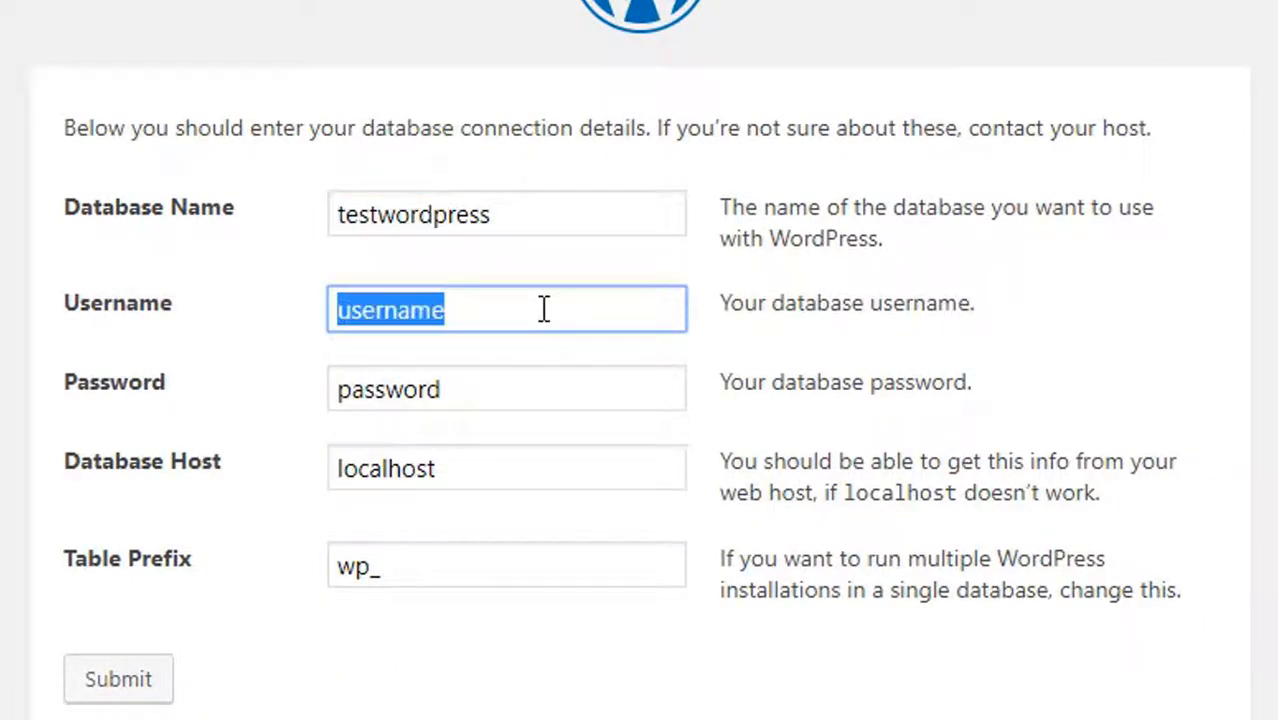
pyautogui.write('root')
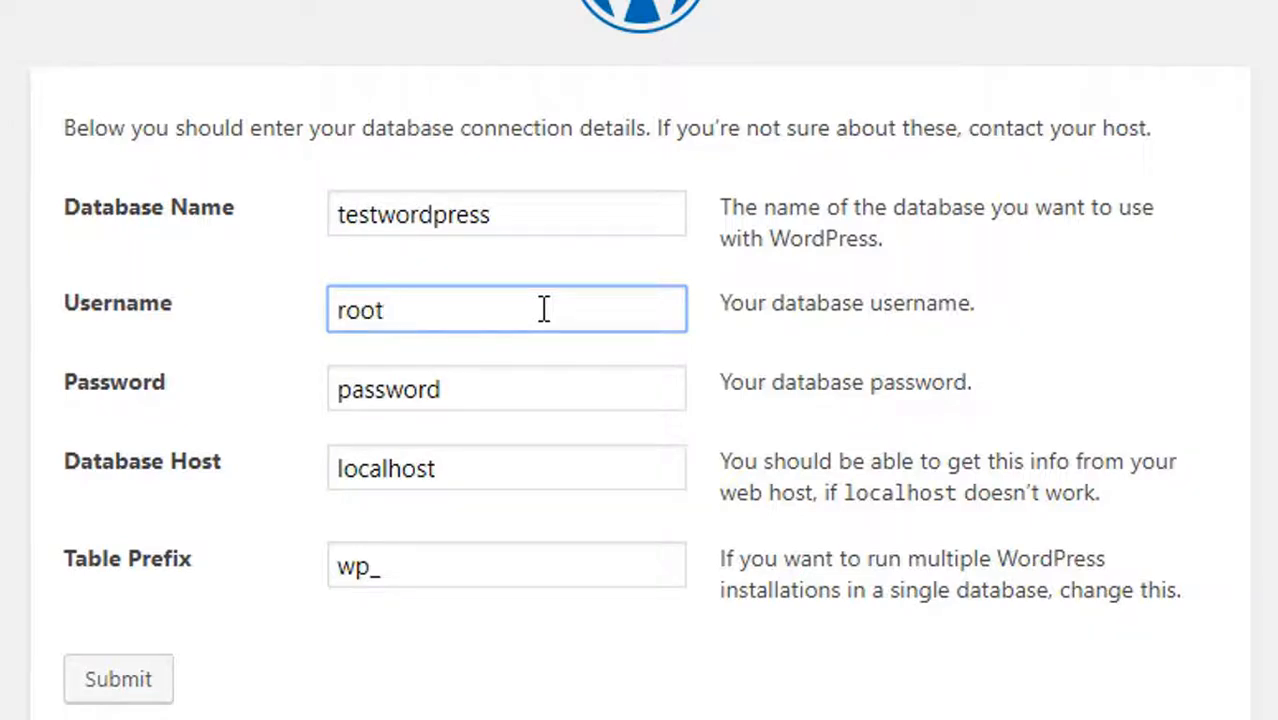
pyautogui.press('Tab')
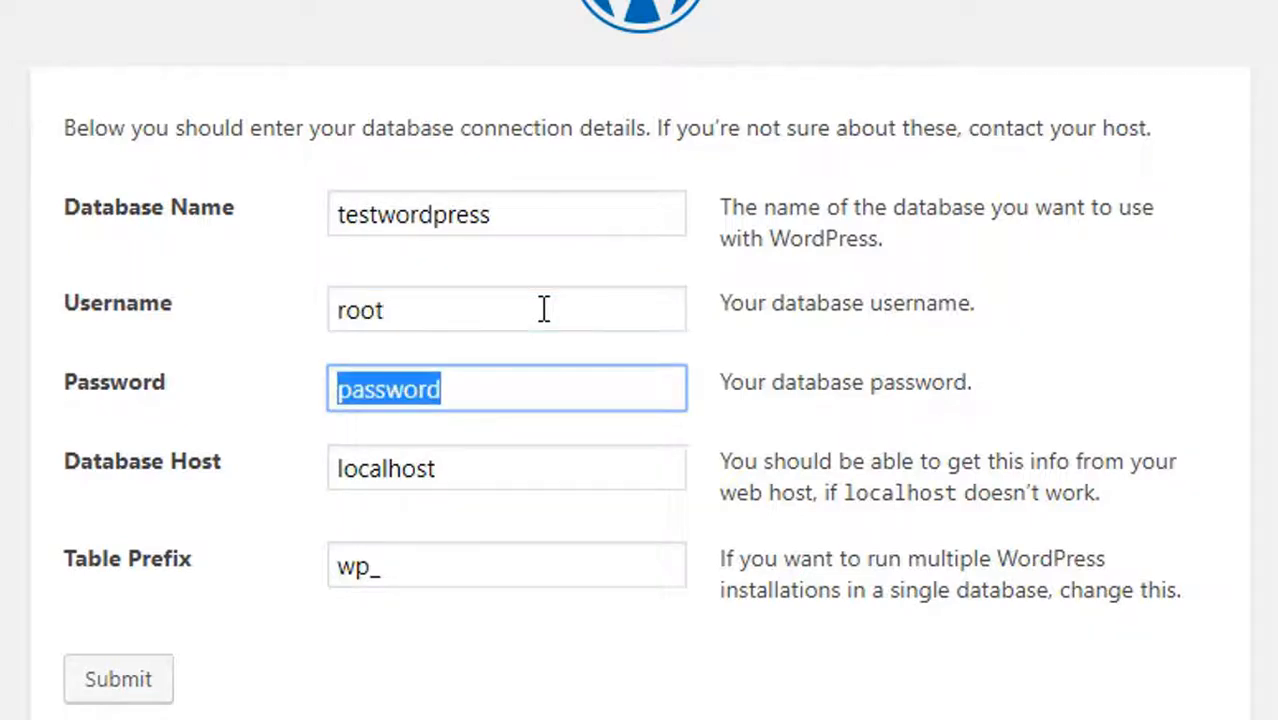
pyautogui.press('BackSpace')
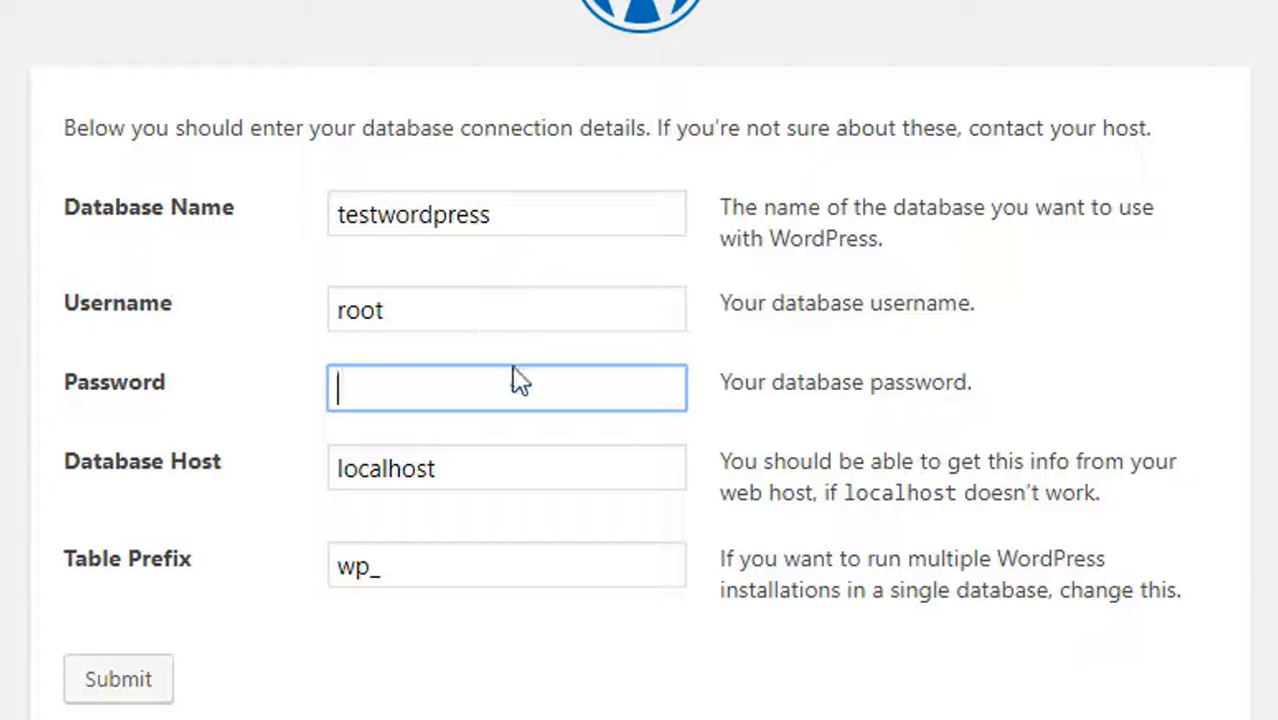
# Keep localhost as database host and wp_ as table prefix, and submit the connection details
pyautogui.click(473, 482)
pyautogui.moveTo(551, 422); pyautogui.dragTo(464, 425)
pyautogui.click(680, 450)
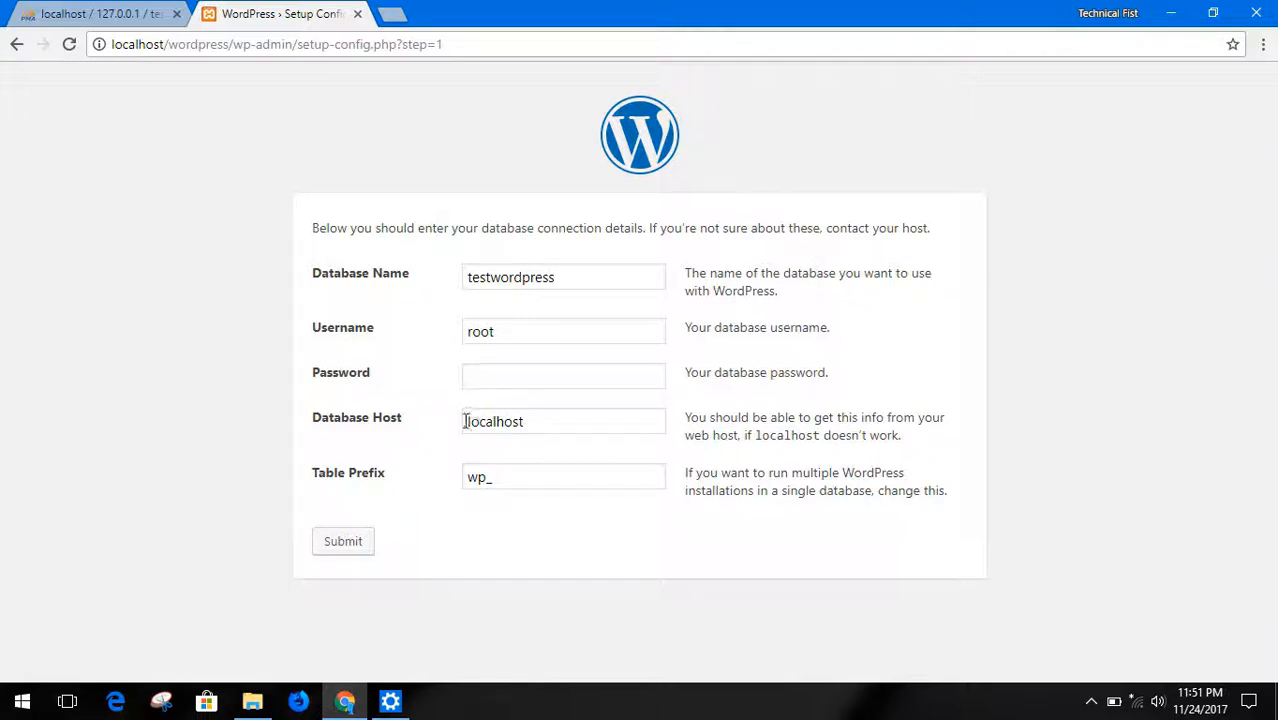
pyautogui.click(513, 477)
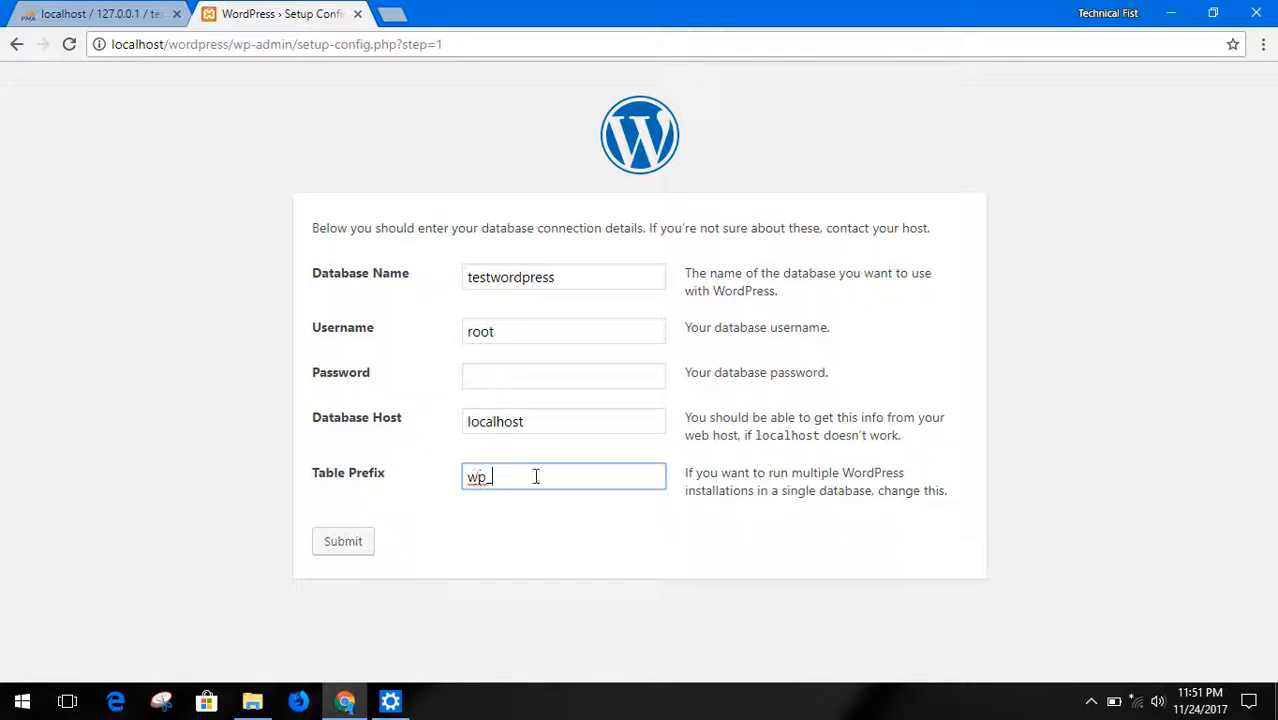
pyautogui.click(556, 520)
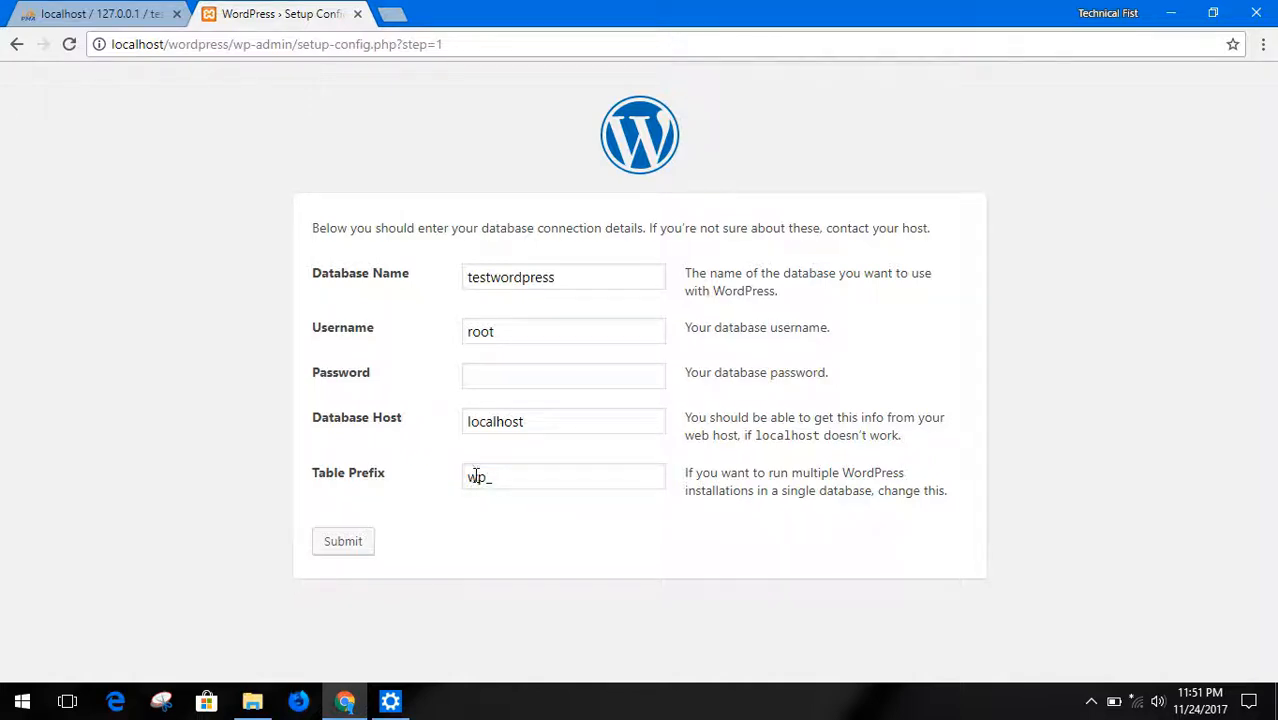
pyautogui.click(516, 479)
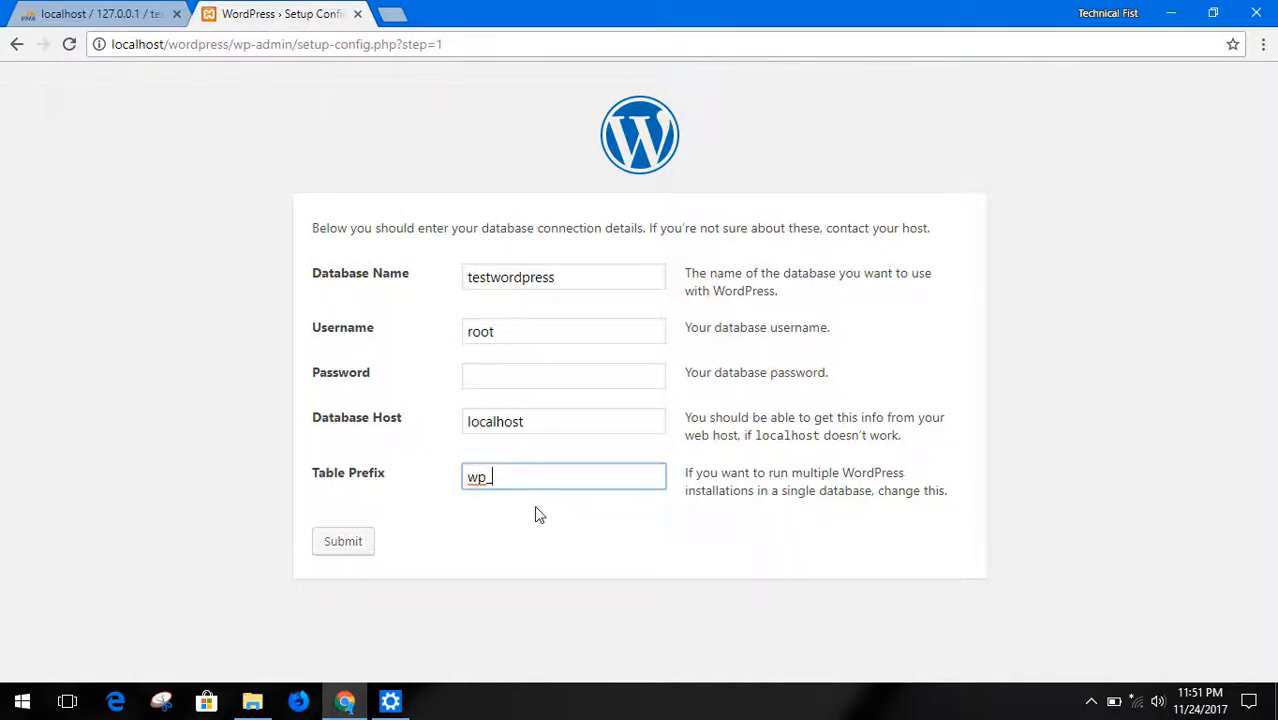
pyautogui.click(365, 545)
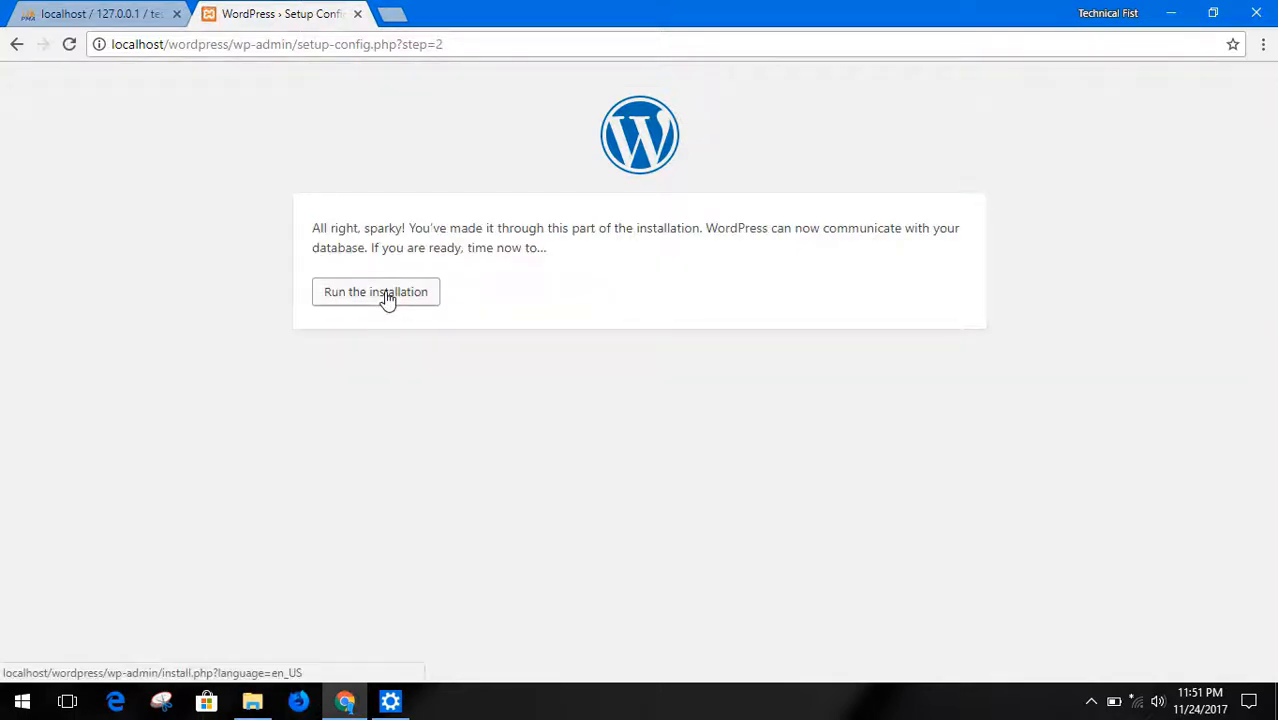
# Run the WordPress installation and set the site title to My First Site
pyautogui.click(387, 300)
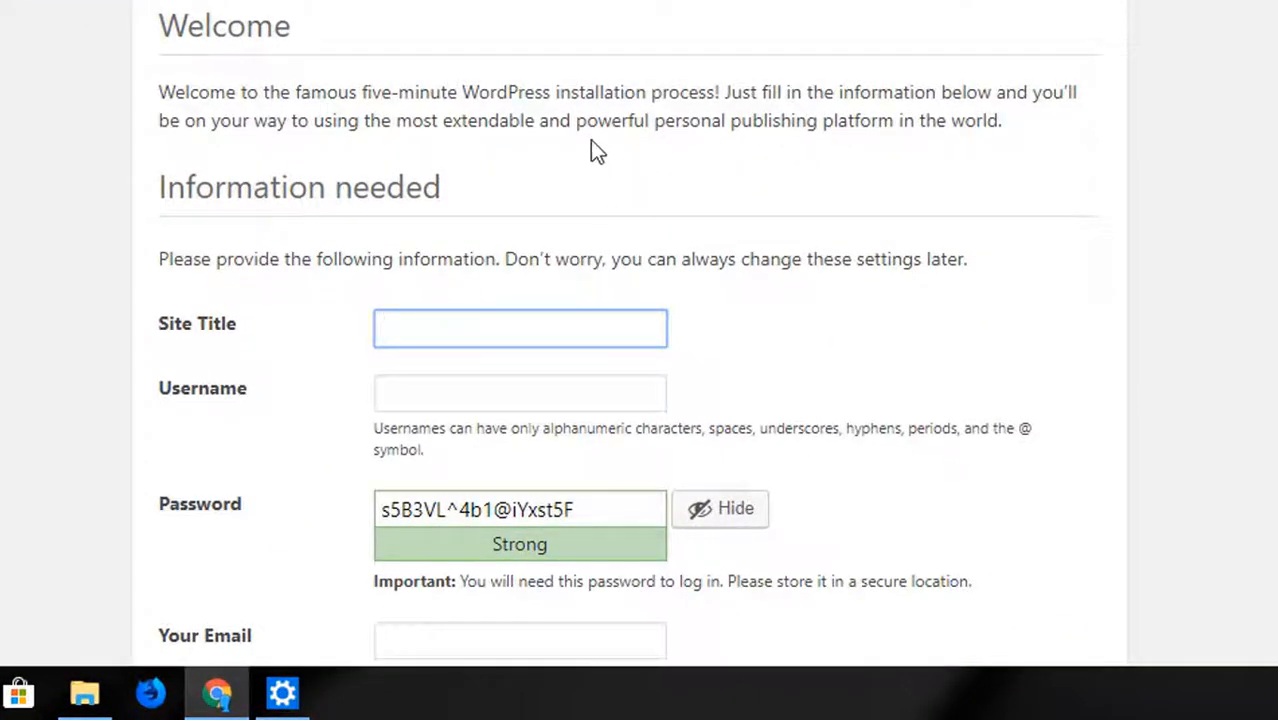
pyautogui.scroll(-3, 590, 145)
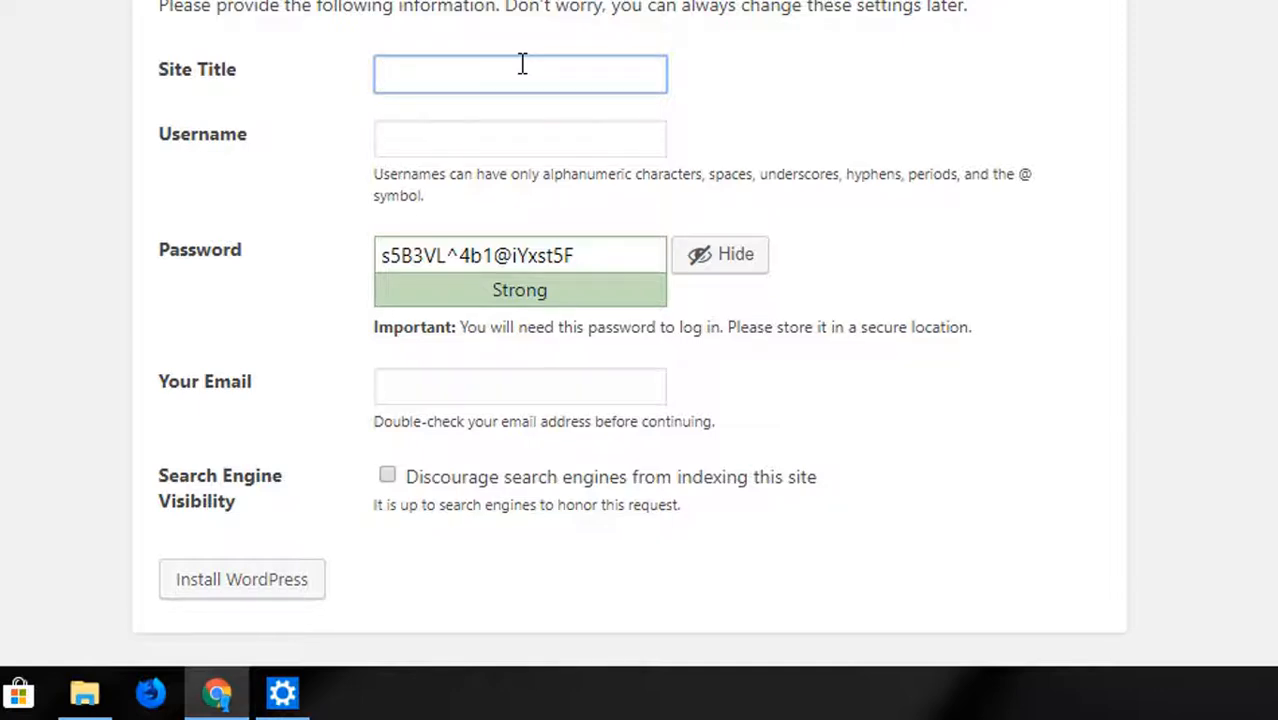
pyautogui.write('My First Site')
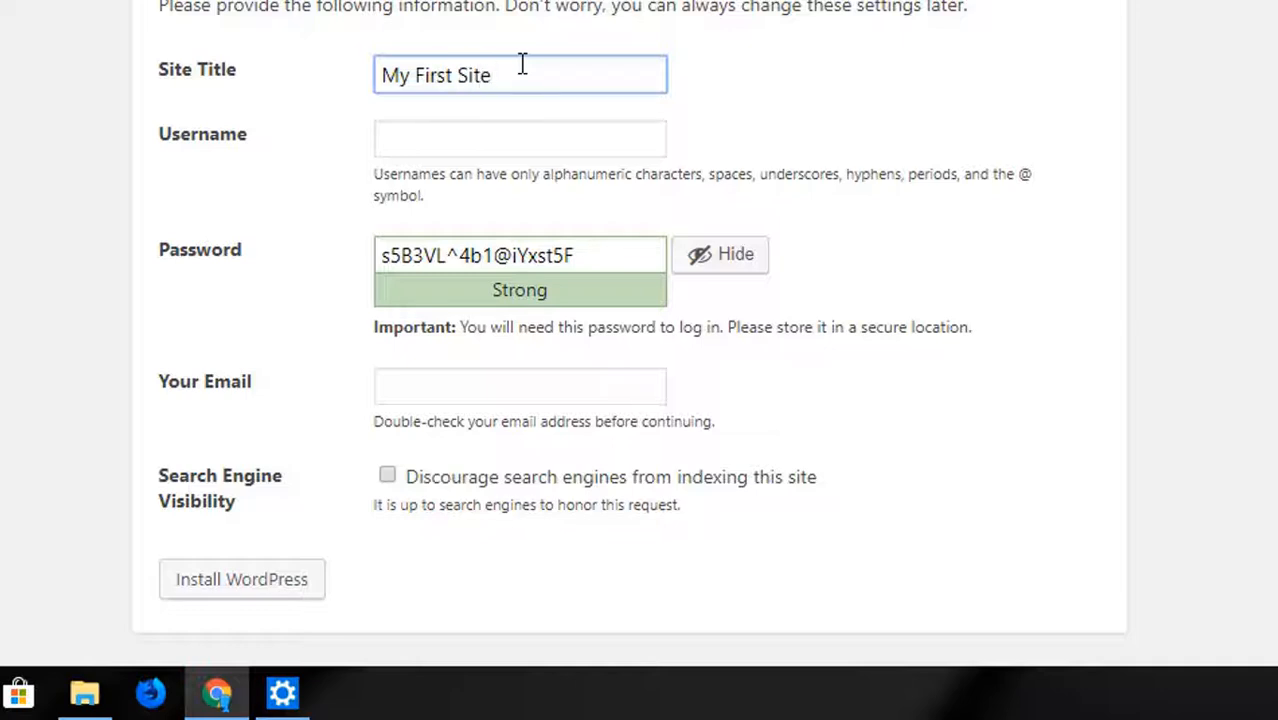
# Set the WordPress administrator username to admin on the site installation form
pyautogui.click(542, 131)
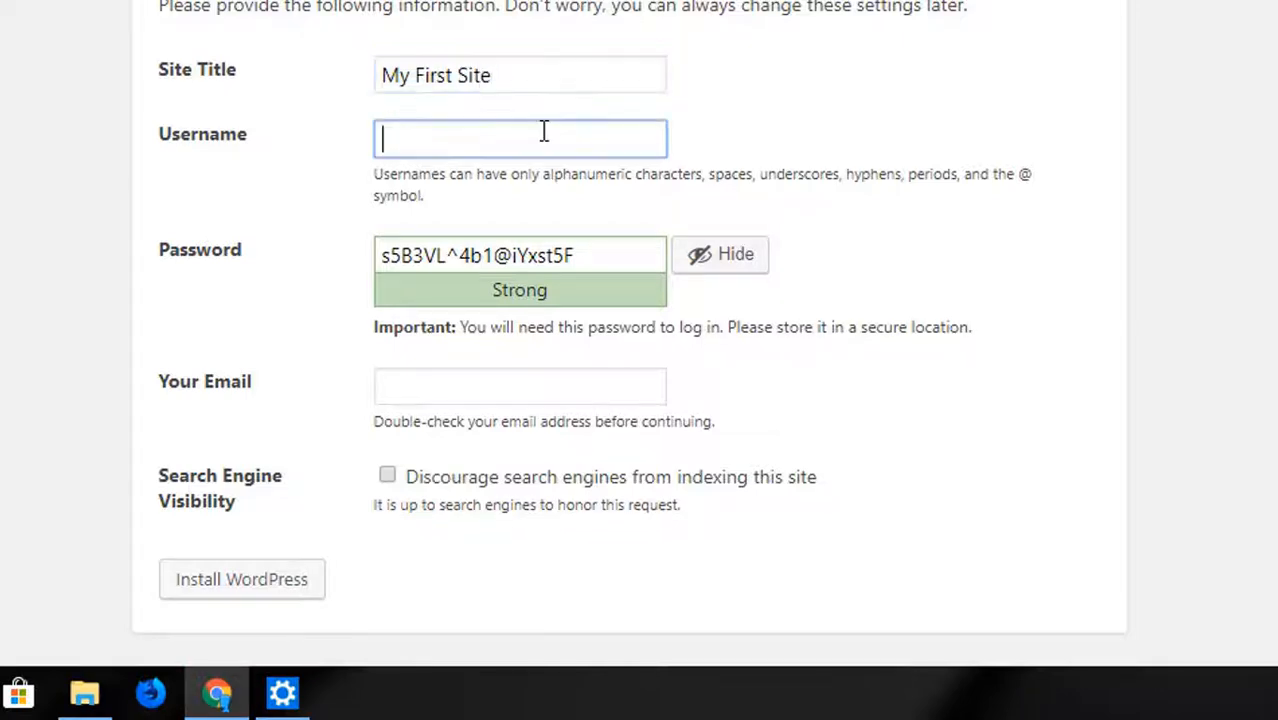
pyautogui.click(468, 250)
pyautogui.click(422, 140)
pyautogui.click(446, 251)
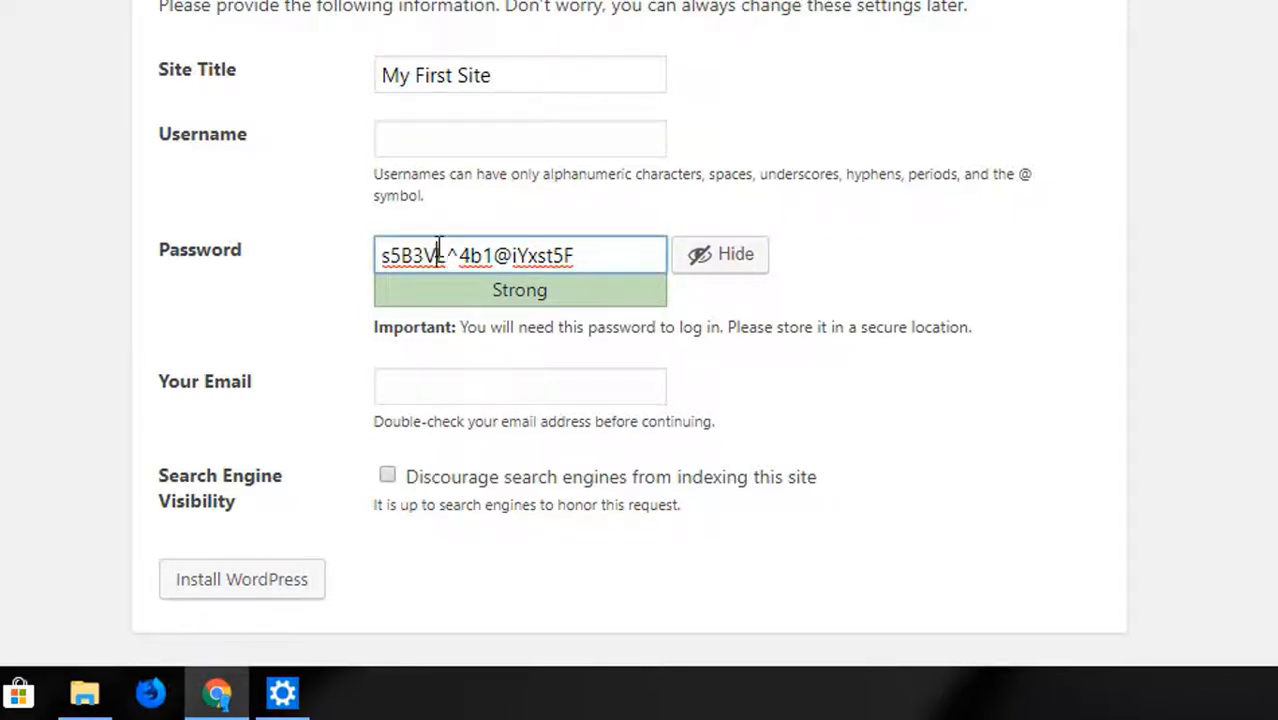
pyautogui.click(298, 243)
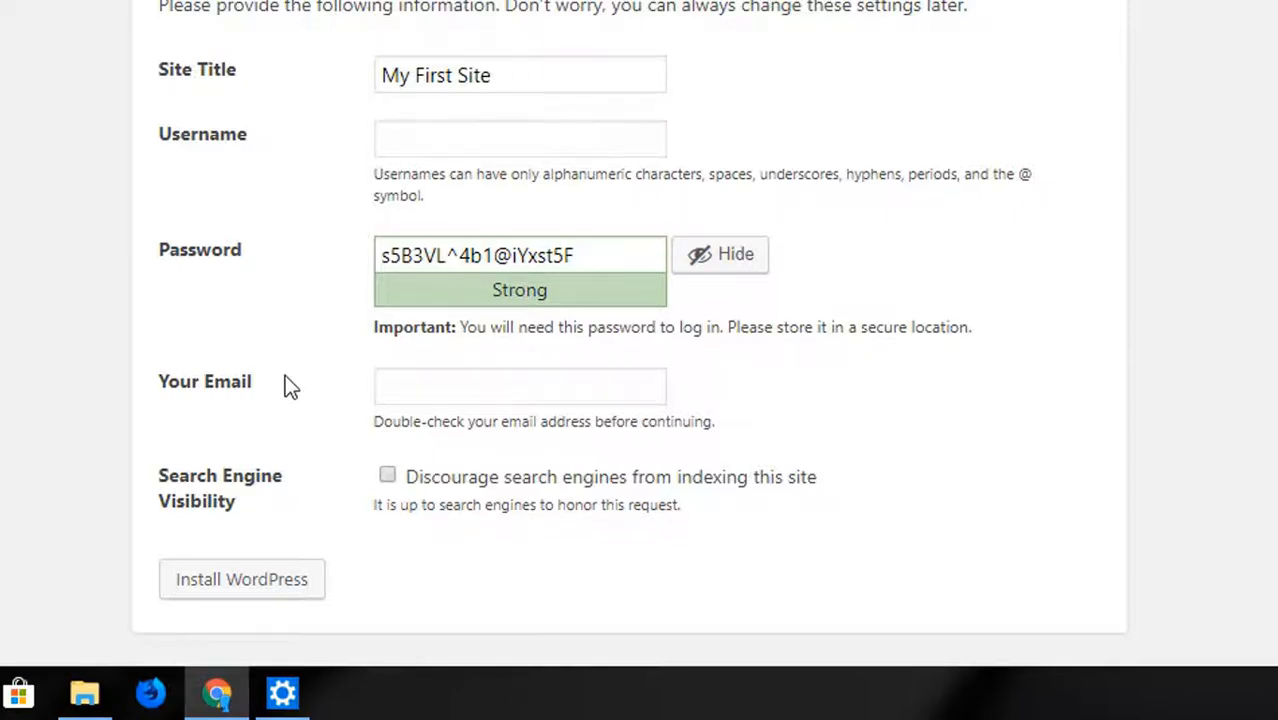
pyautogui.click(440, 139)
pyautogui.write('admin')
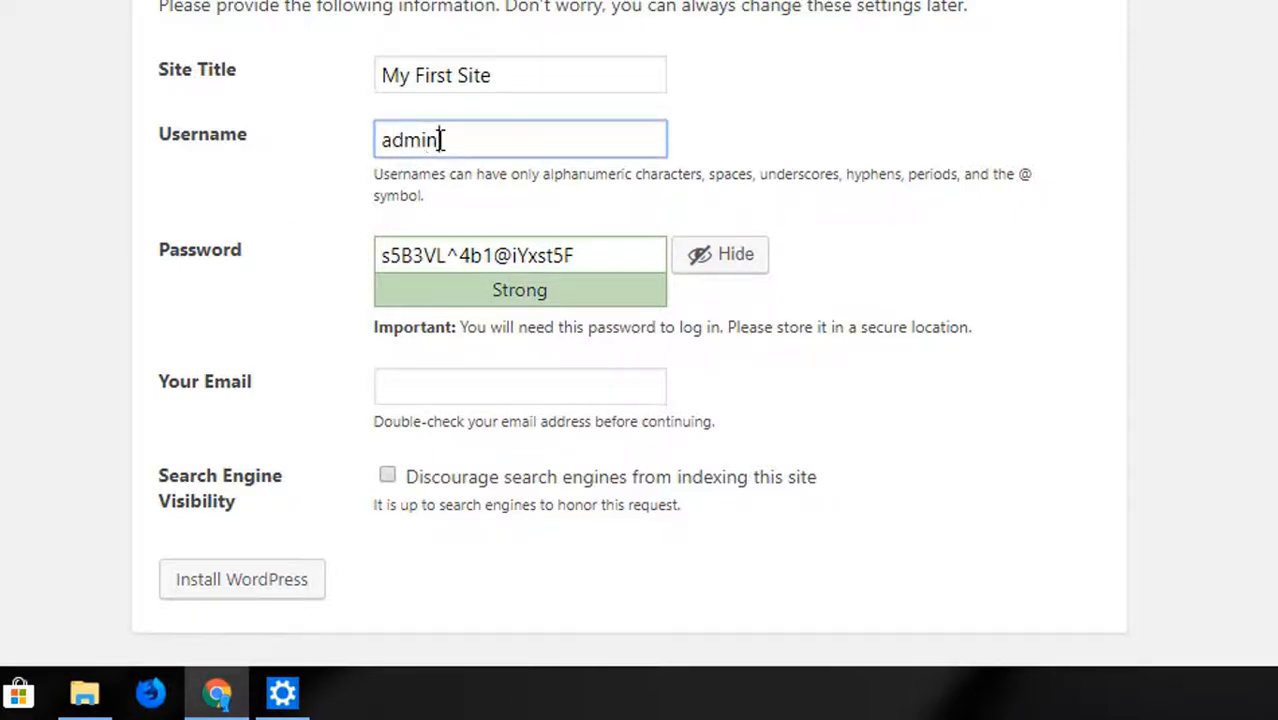
# Replace the generated password with the chosen account password and confirm the use of a weak password
pyautogui.press('Tab')
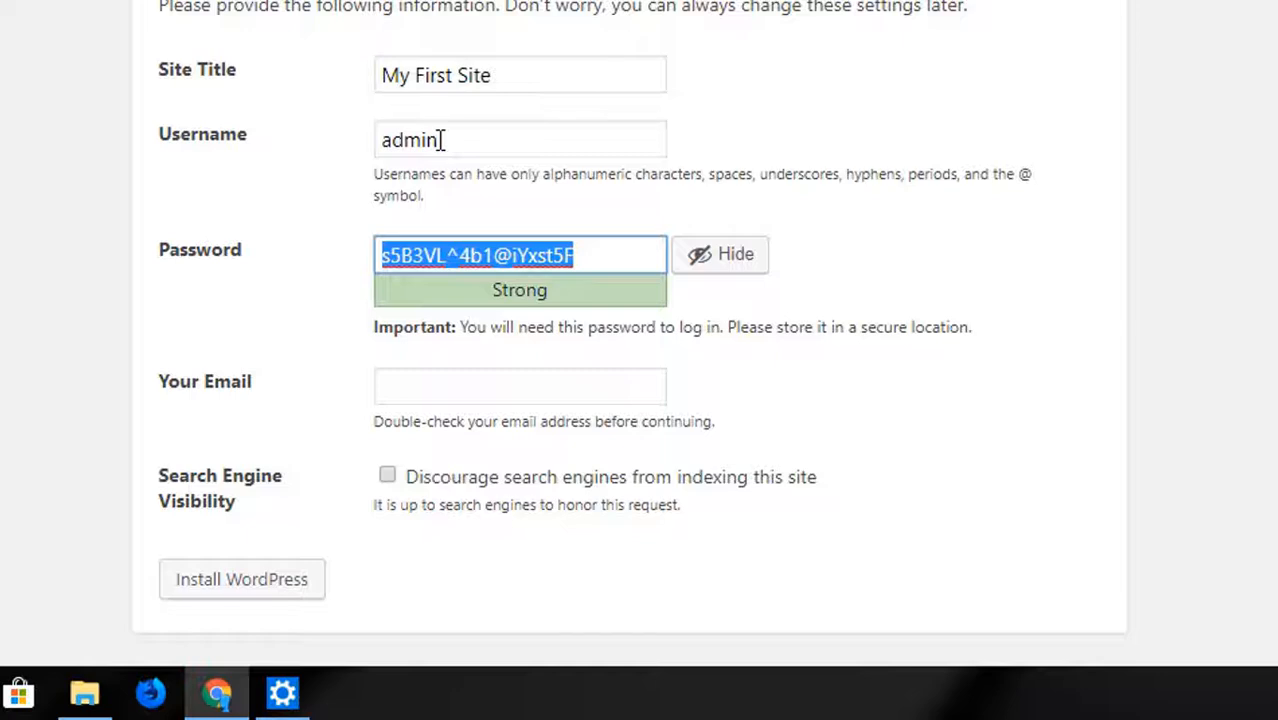
pyautogui.write('admin')
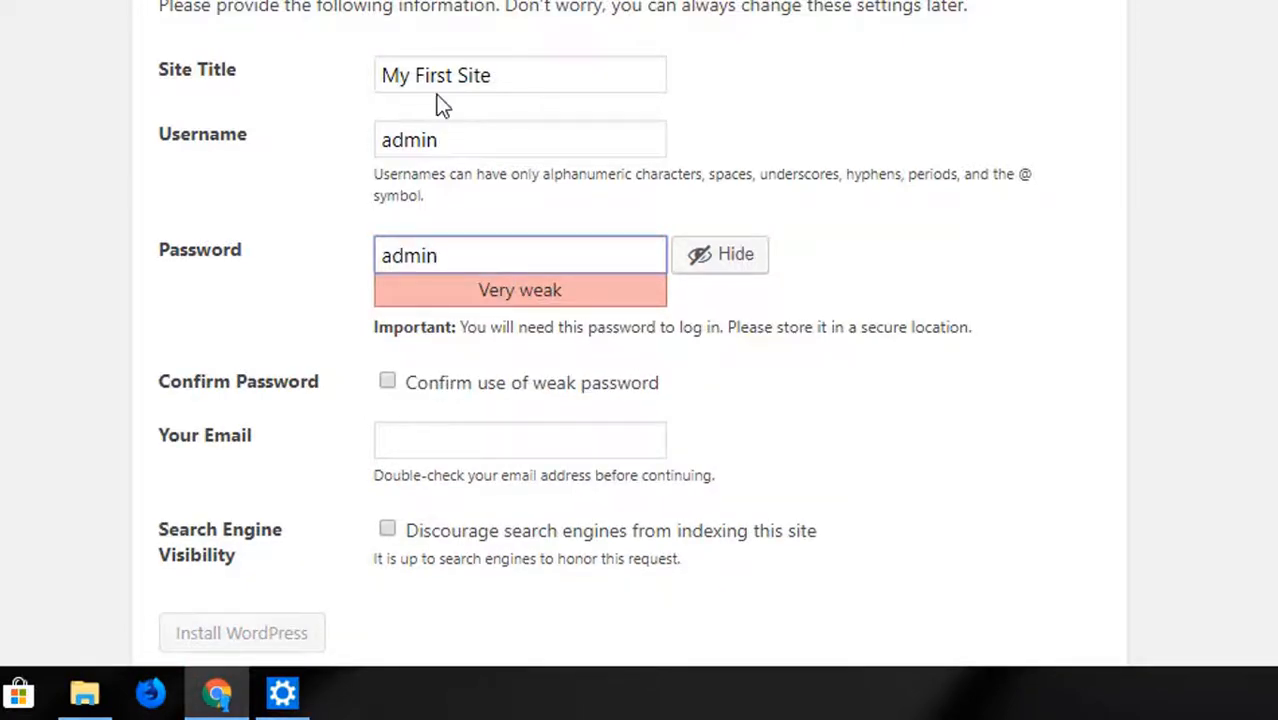
pyautogui.click(420, 388)
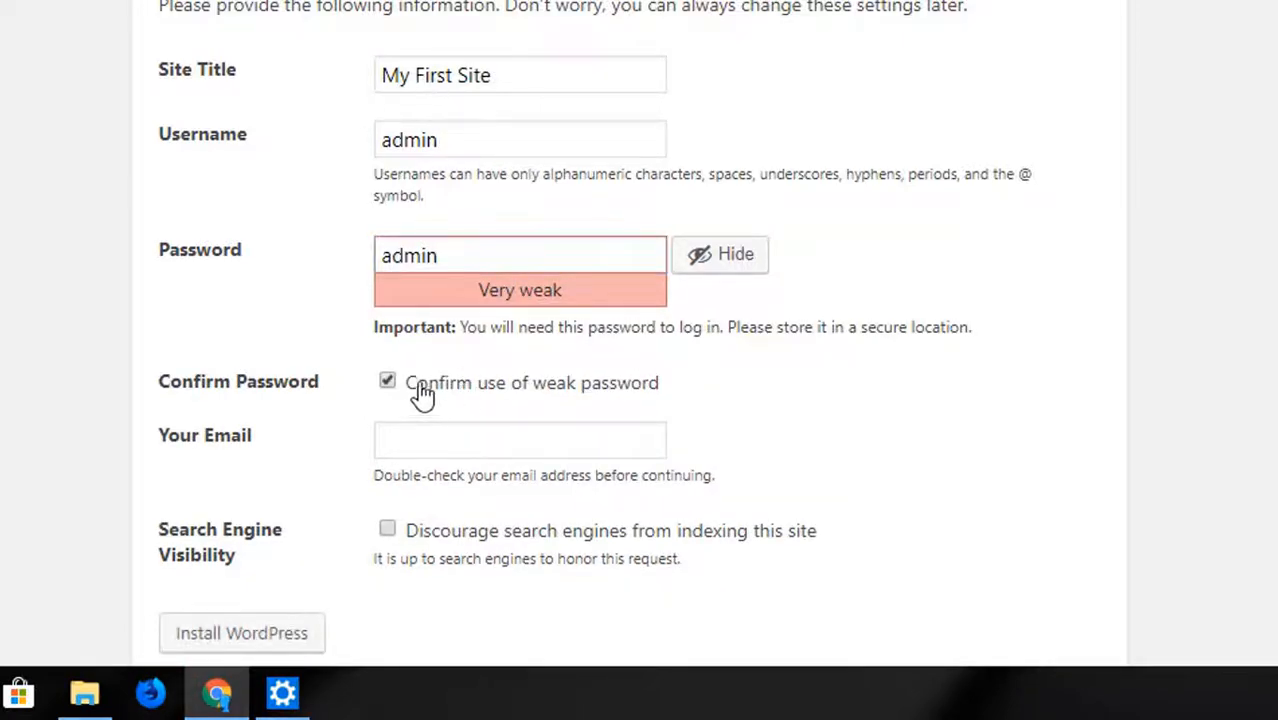
# Examine the password entry and its strength rating on the installation form
pyautogui.click(471, 255)
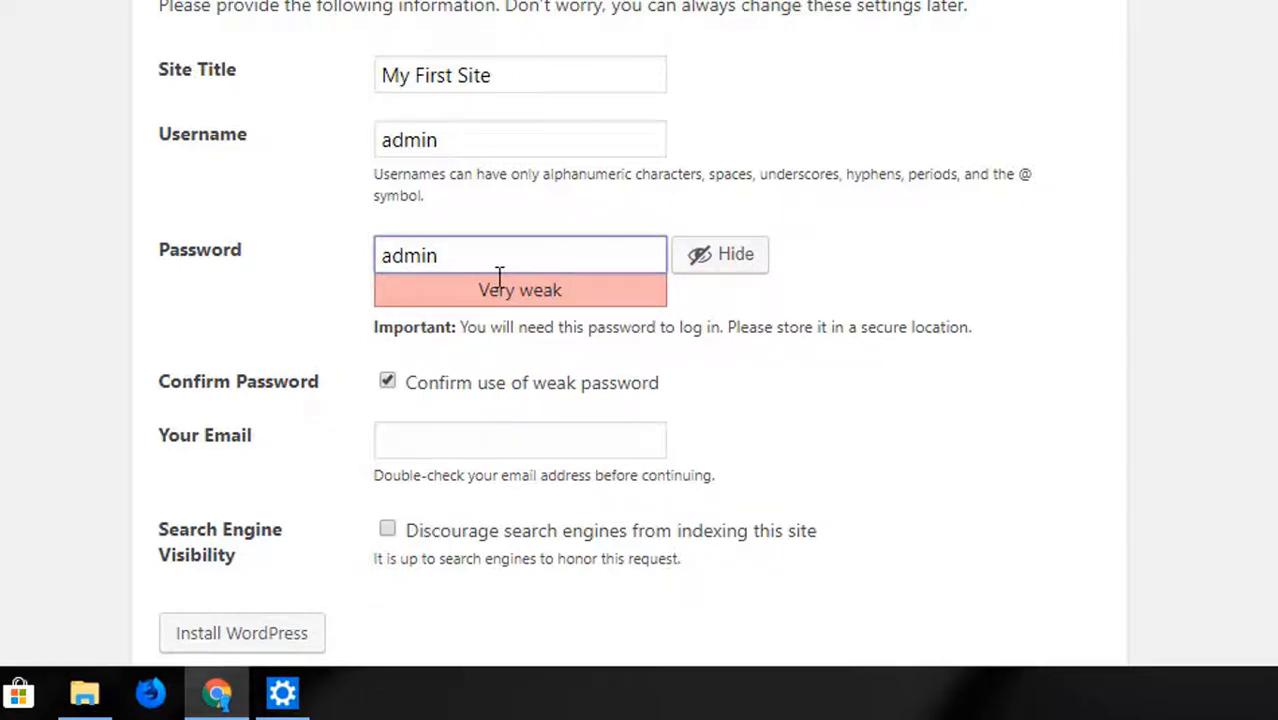
pyautogui.doubleClick(474, 262)
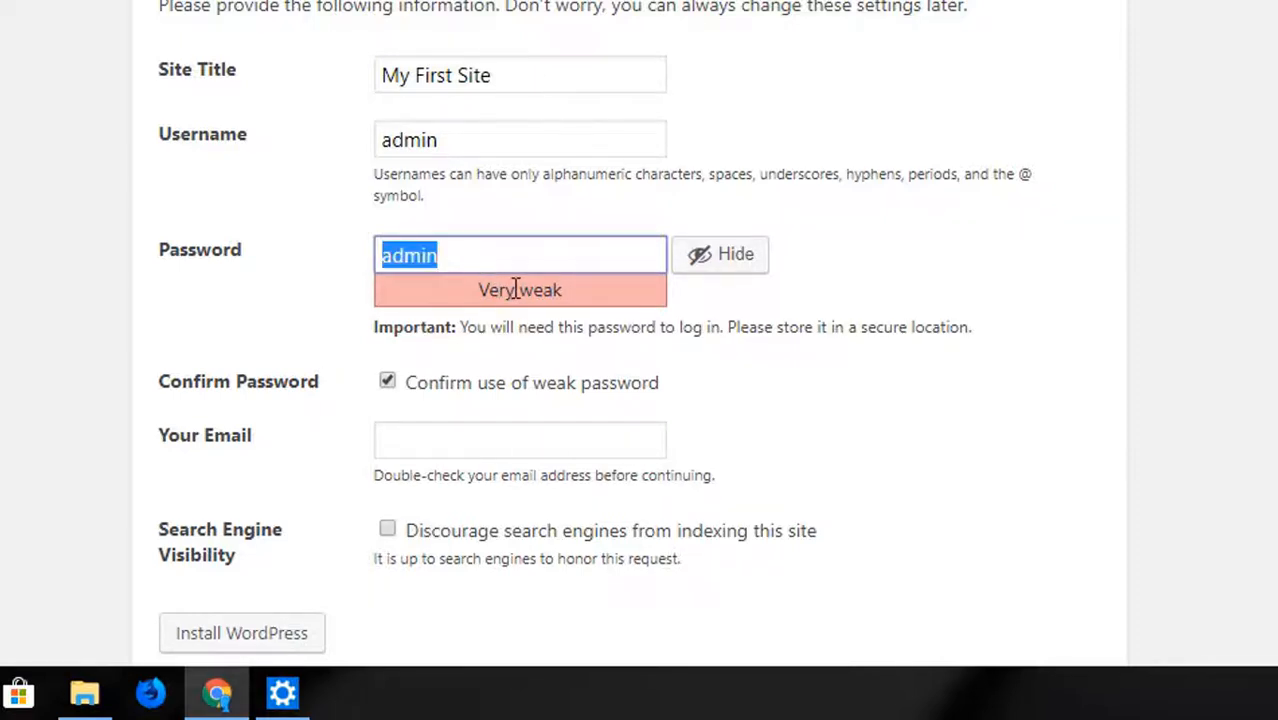
pyautogui.click(512, 290)
pyautogui.moveTo(478, 290); pyautogui.dragTo(589, 298)
pyautogui.click(589, 300)
pyautogui.click(530, 262)
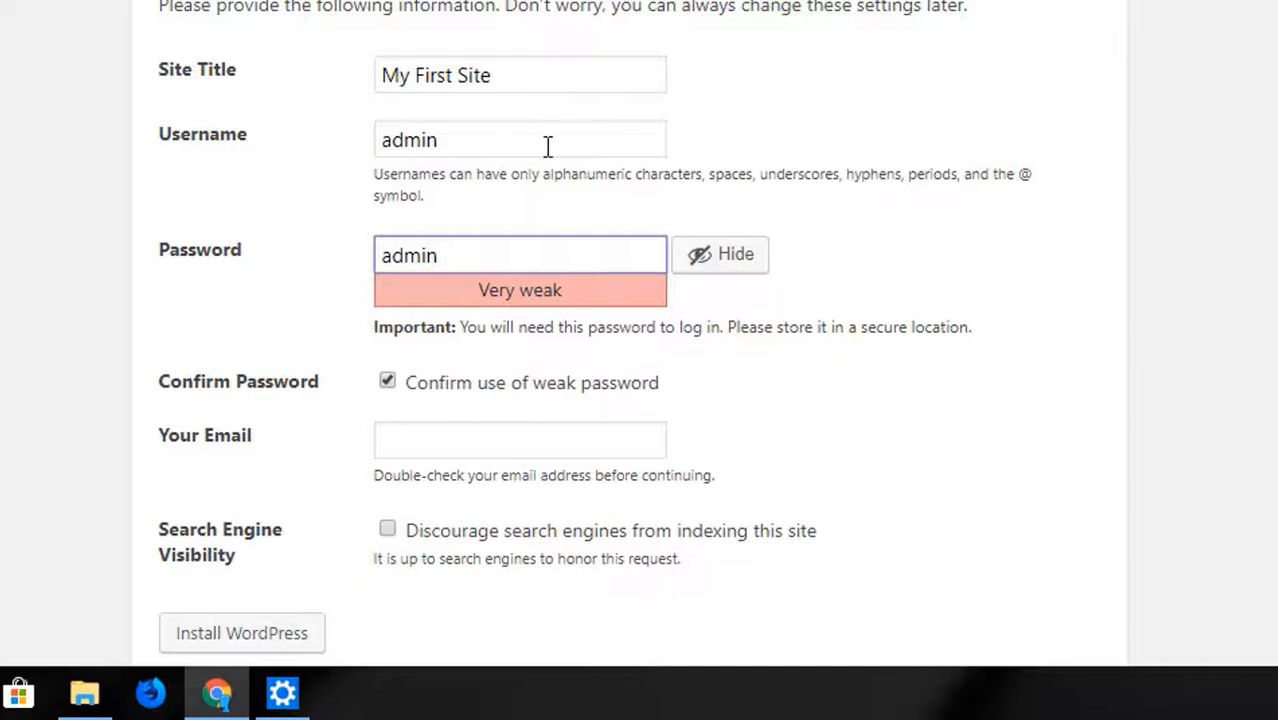
pyautogui.scroll(-1, 558, 190)
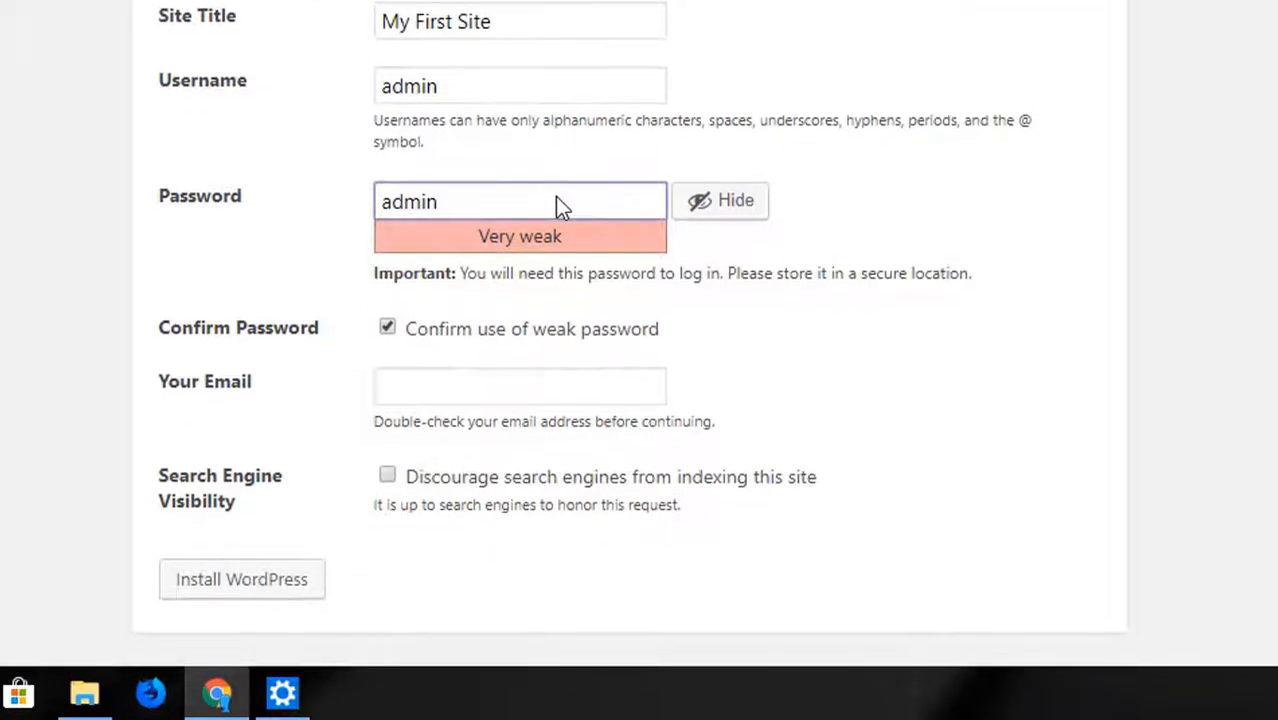
pyautogui.click(868, 145)
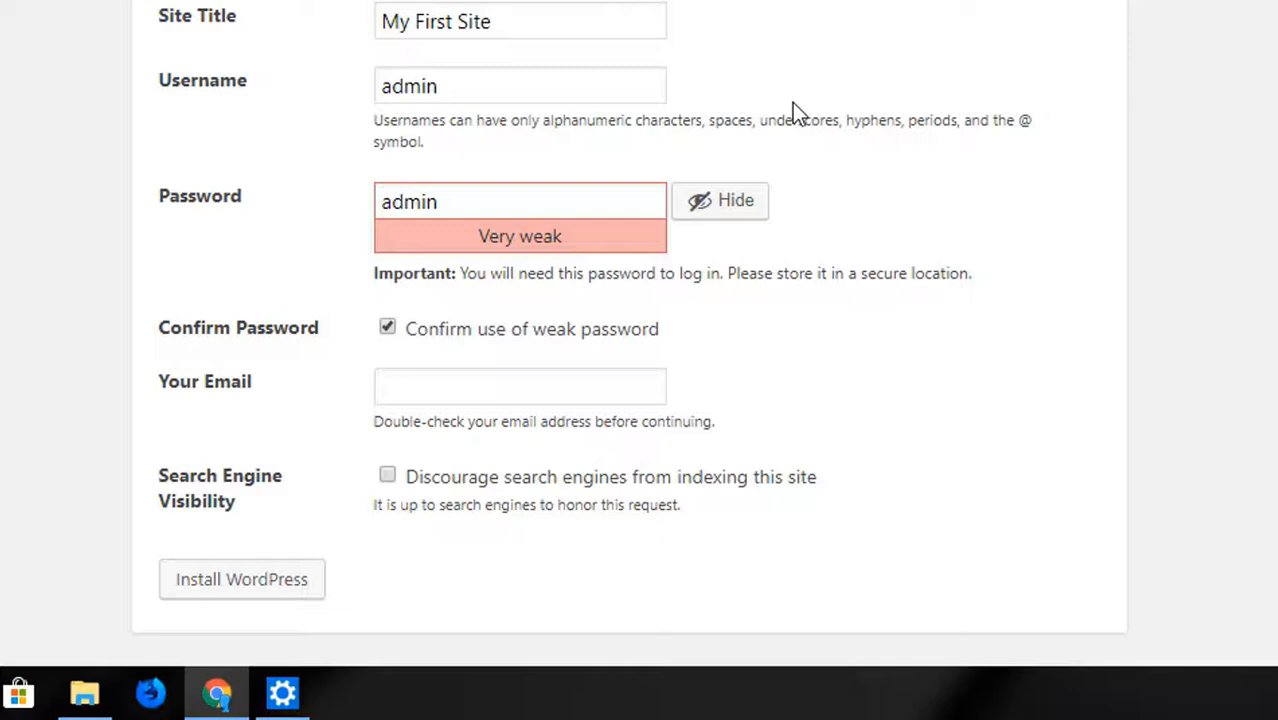
pyautogui.click(599, 203)
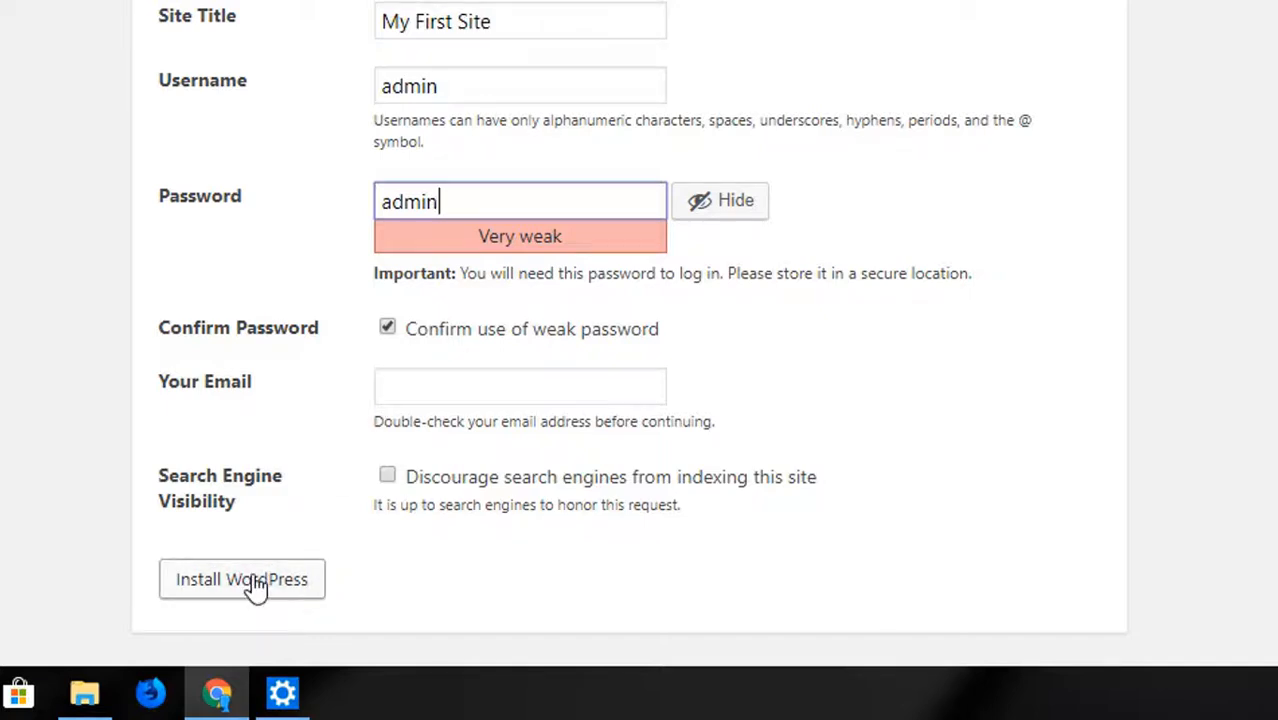
# Enter the administrator's e-mail address and start the WordPress installation
pyautogui.click(412, 384)
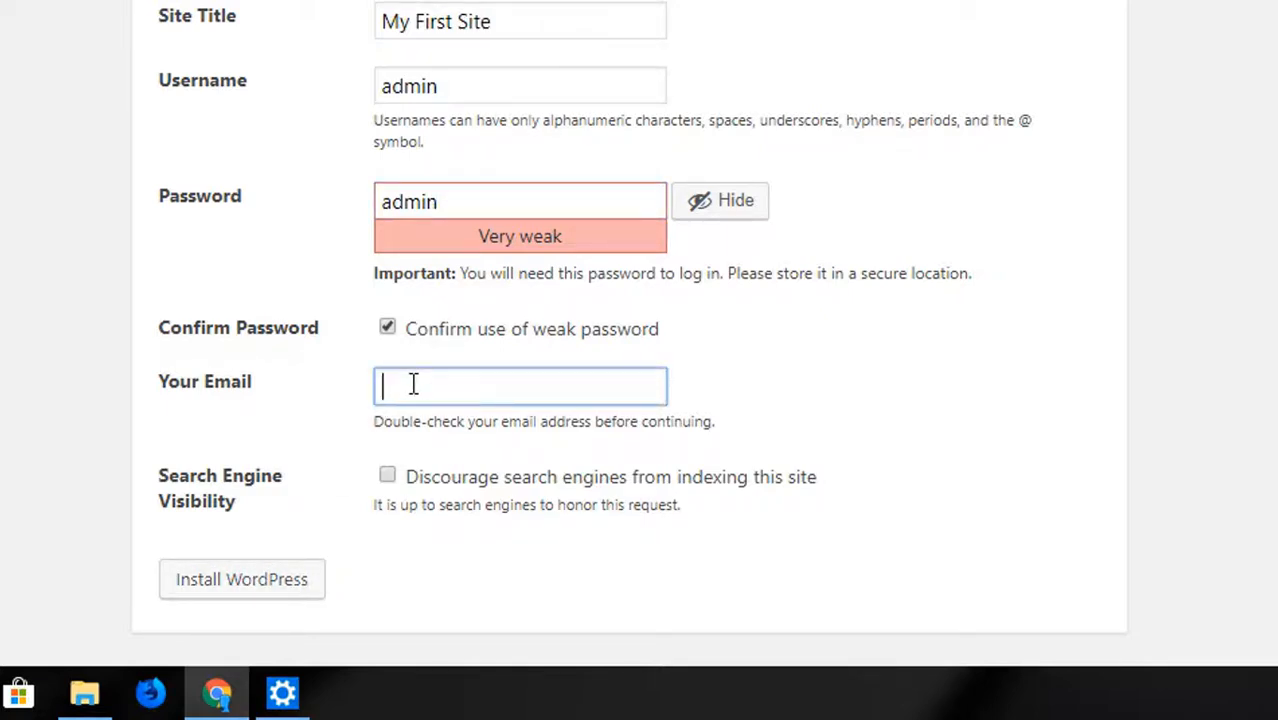
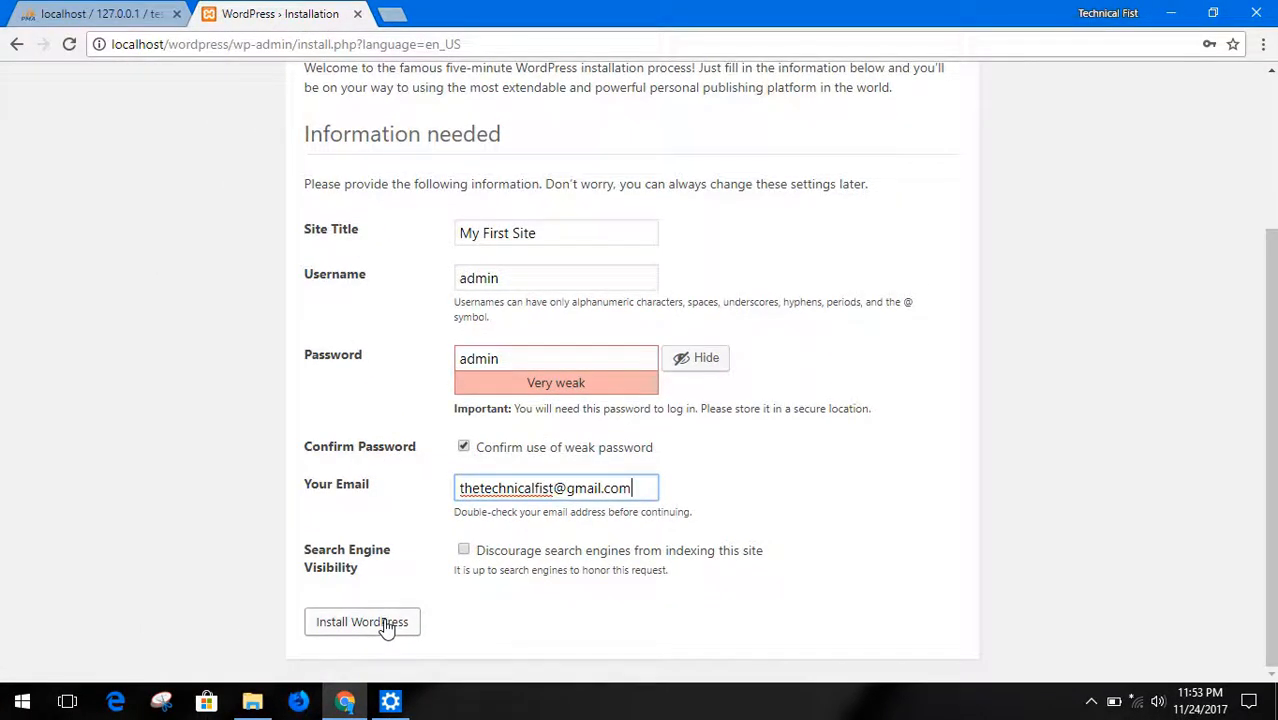
pyautogui.click(387, 624)
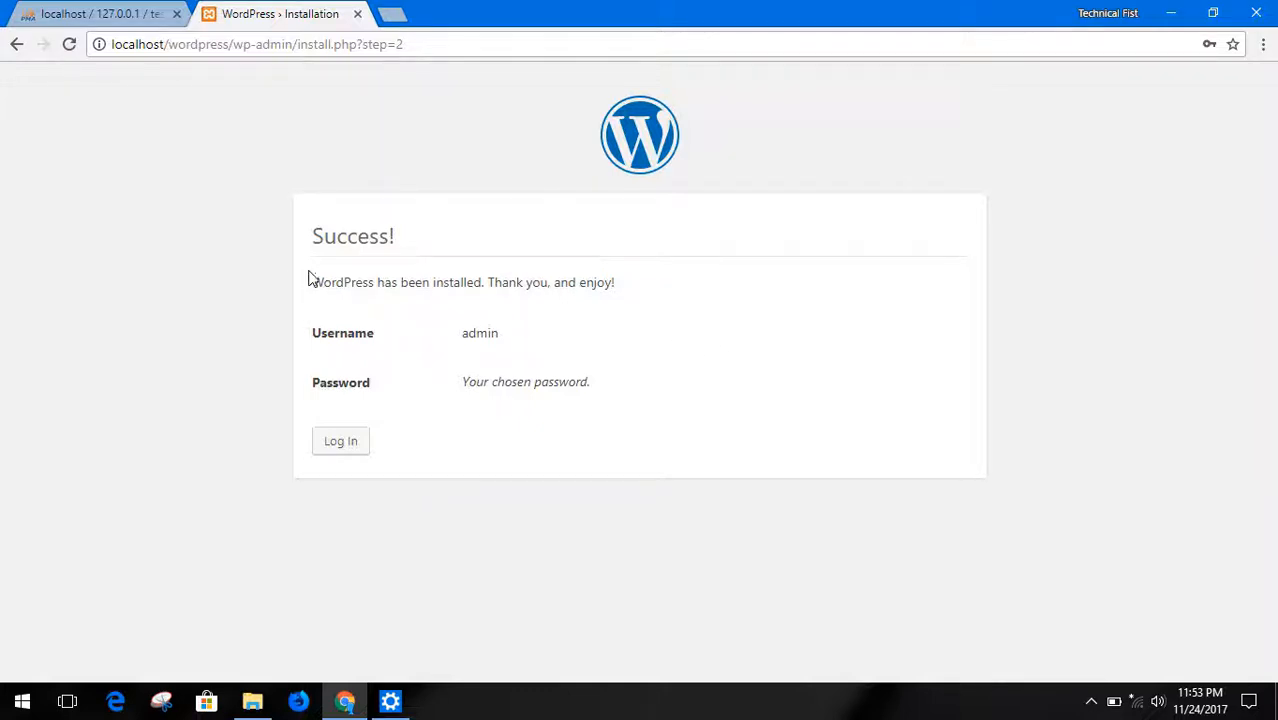
# Review the installation result page, including the username and password details
pyautogui.moveTo(312, 240); pyautogui.dragTo(464, 263)
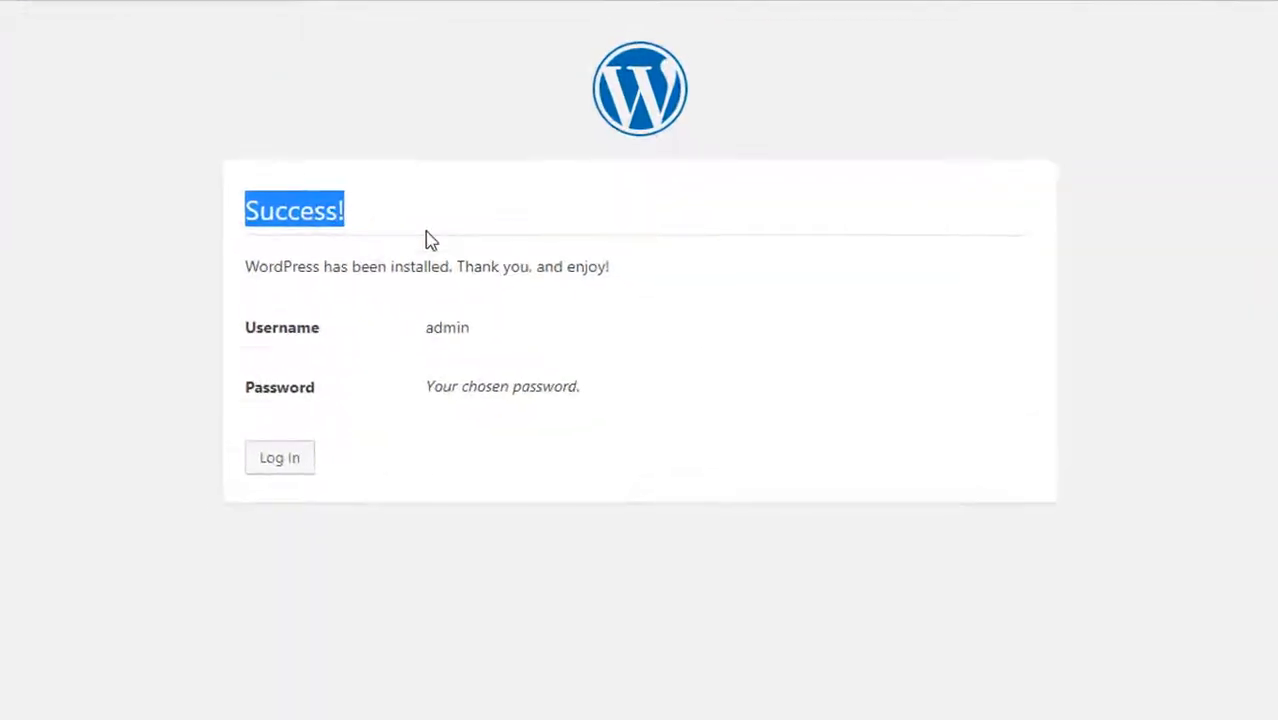
pyautogui.click(544, 289)
pyautogui.tripleClick(520, 265)
pyautogui.click(485, 282)
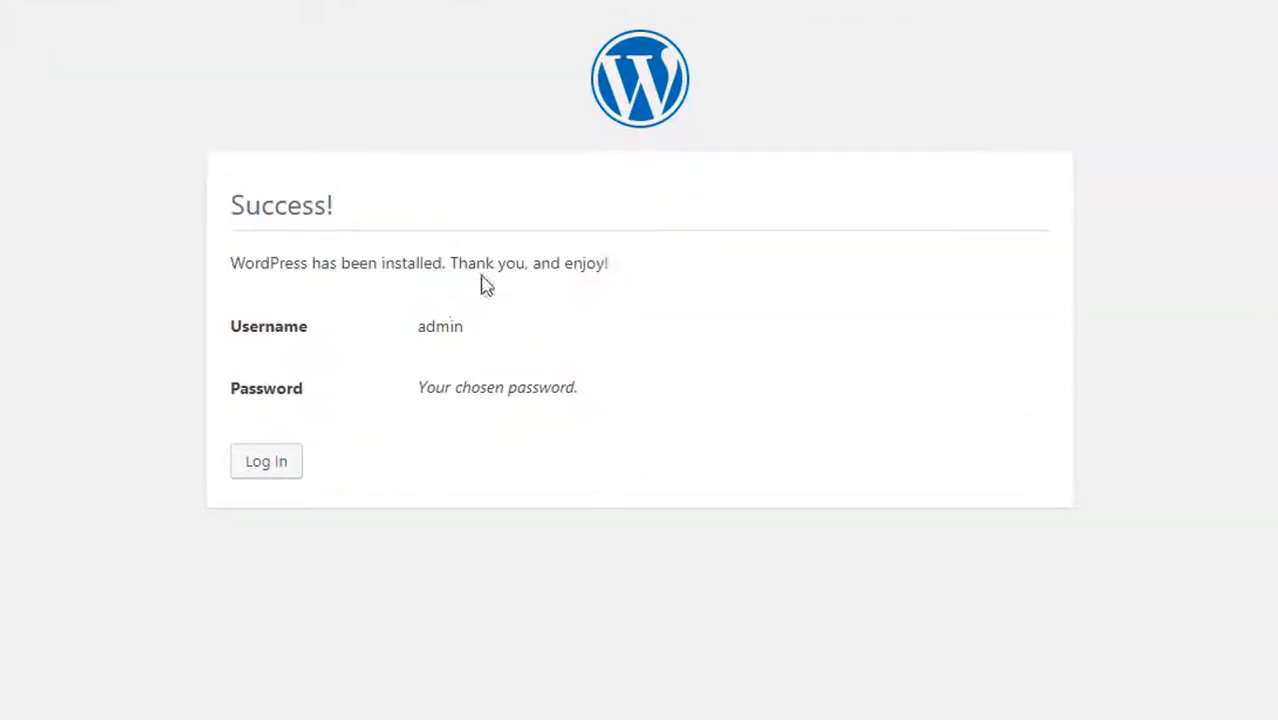
pyautogui.doubleClick(437, 328)
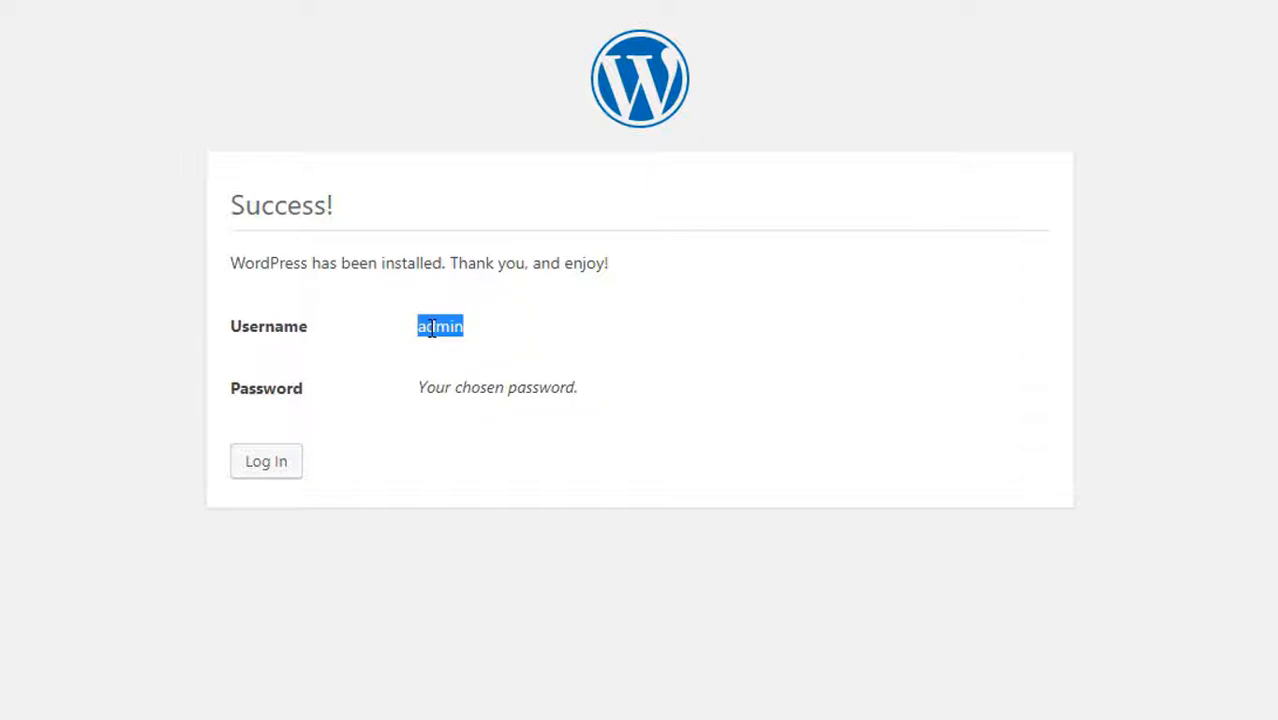
pyautogui.click(507, 333)
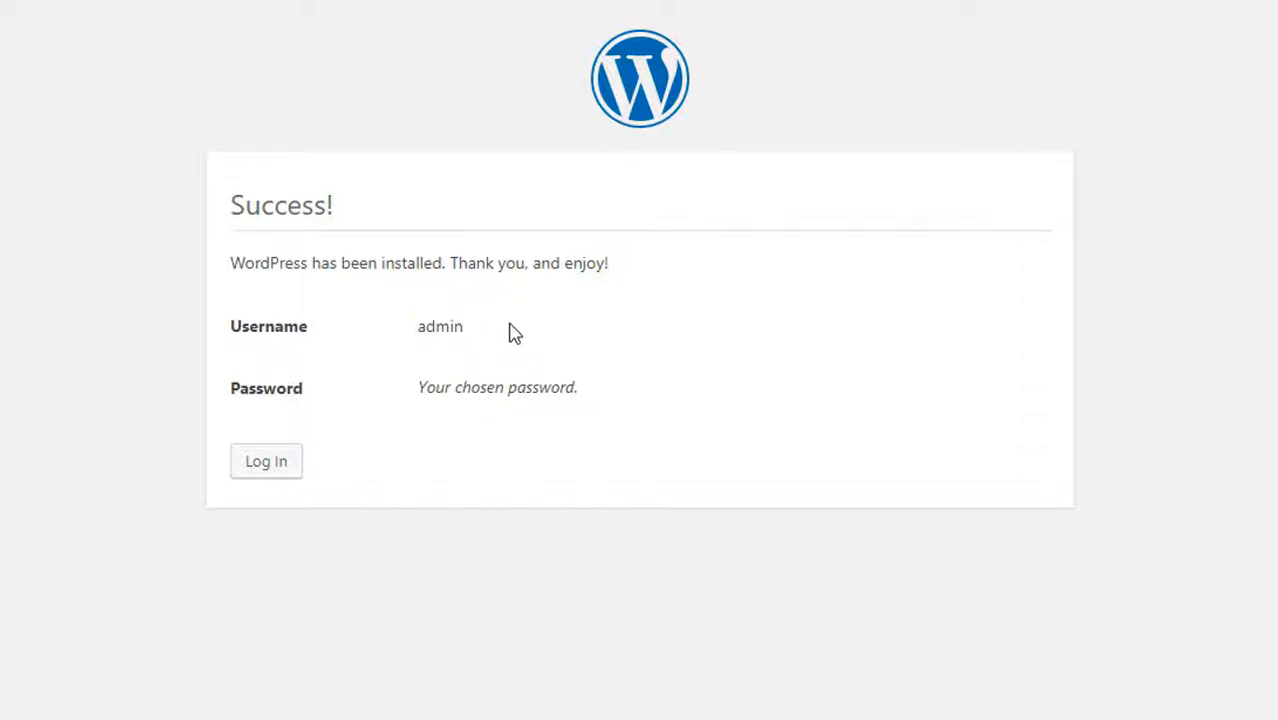
pyautogui.moveTo(419, 387); pyautogui.dragTo(576, 393)
pyautogui.click(583, 398)
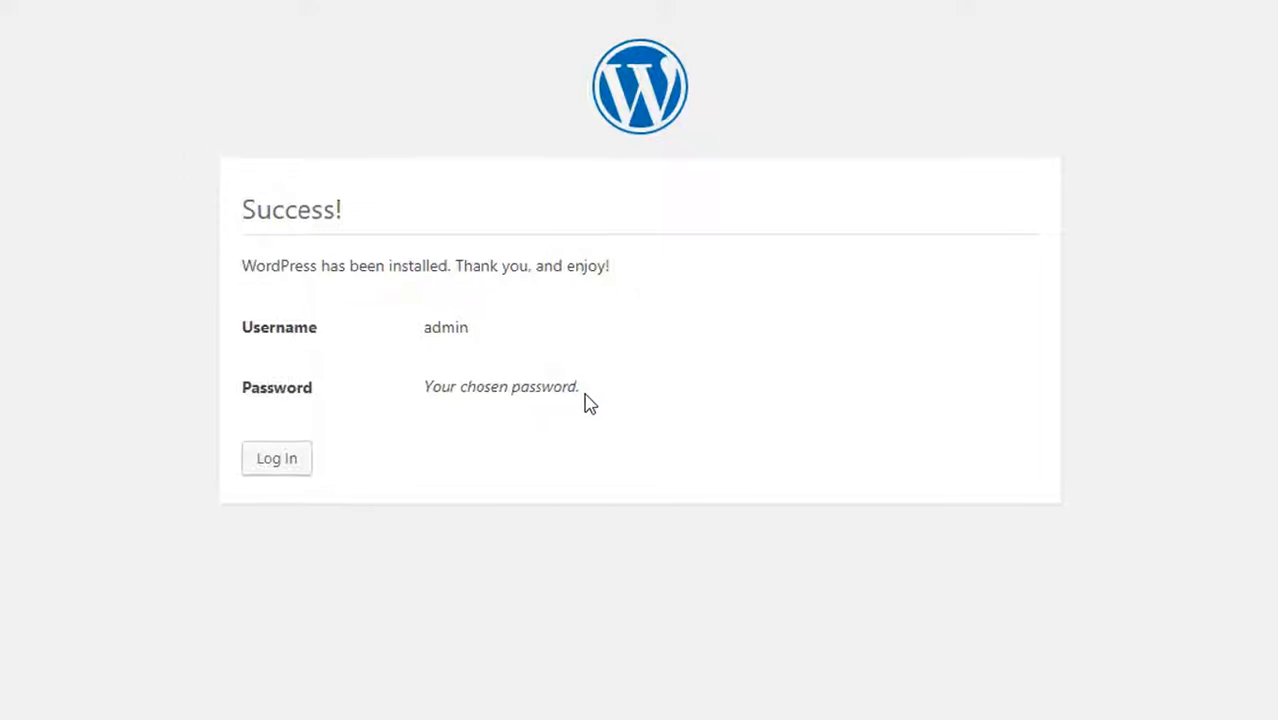
# Proceed to the login form, set the username to admin and enter the account password
pyautogui.click(290, 461)
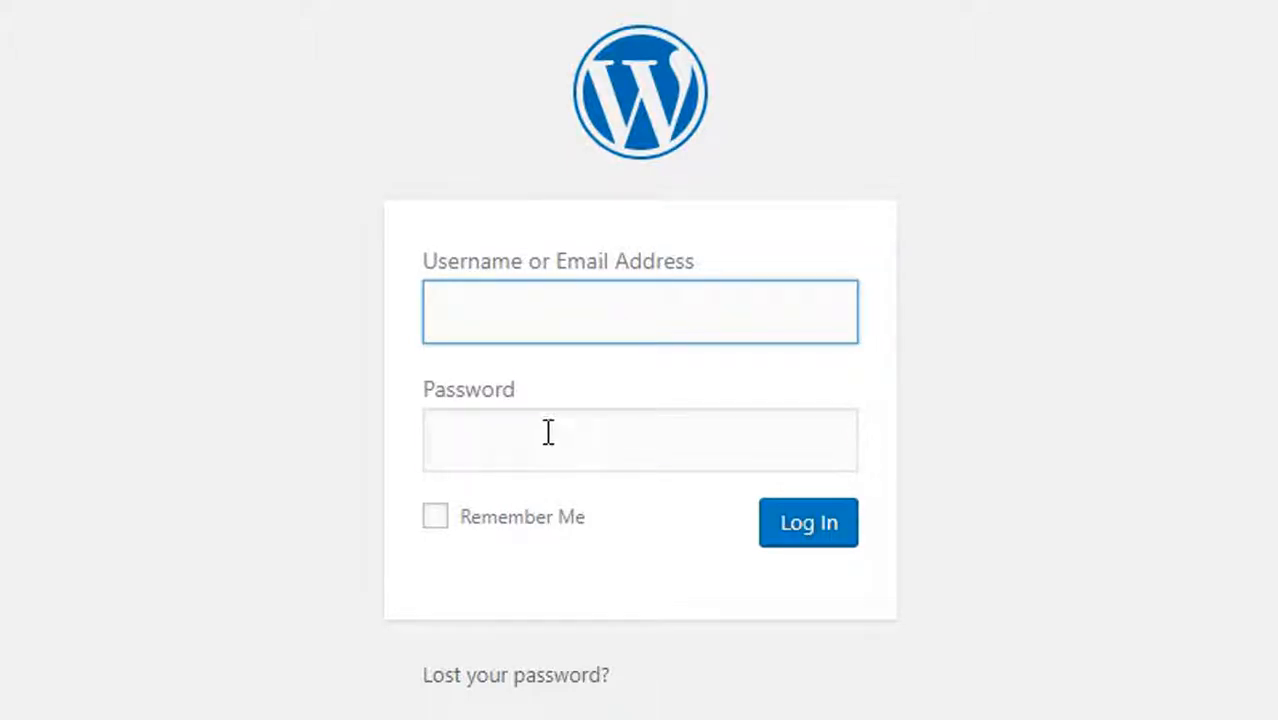
pyautogui.click(548, 434)
pyautogui.click(566, 324)
pyautogui.write('admin')
pyautogui.click(551, 439)
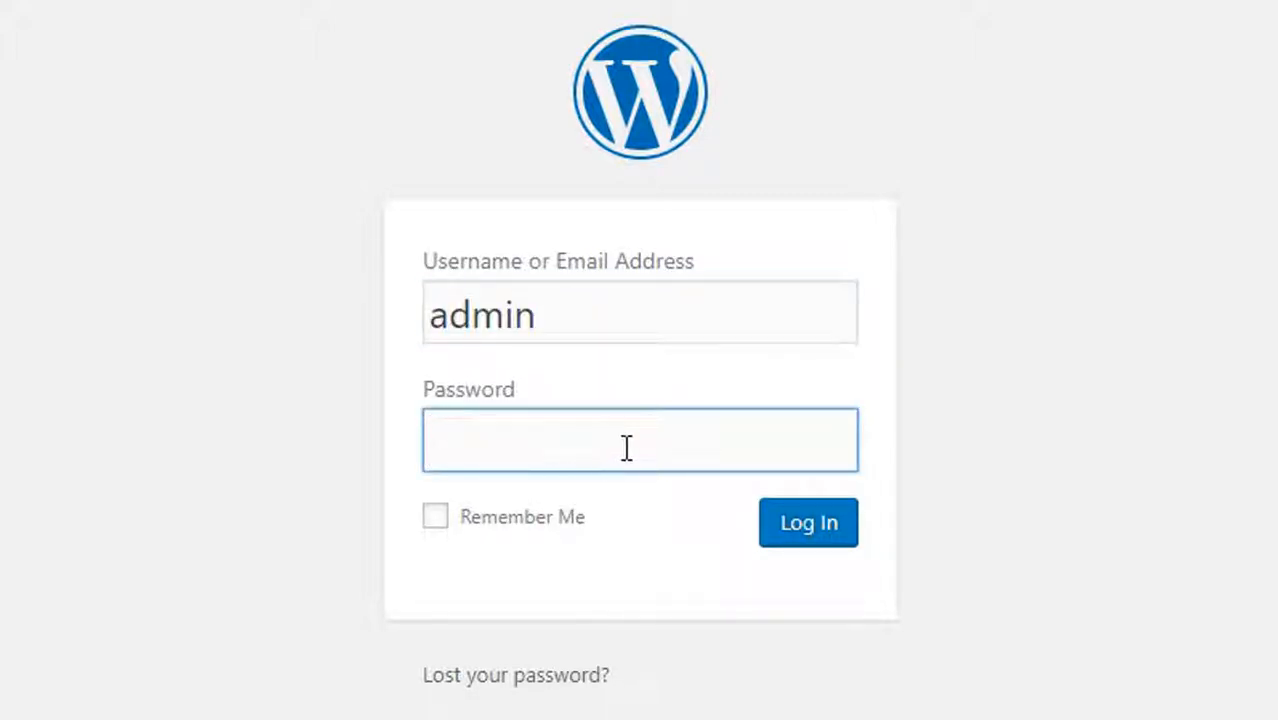
pyautogui.write('admin')
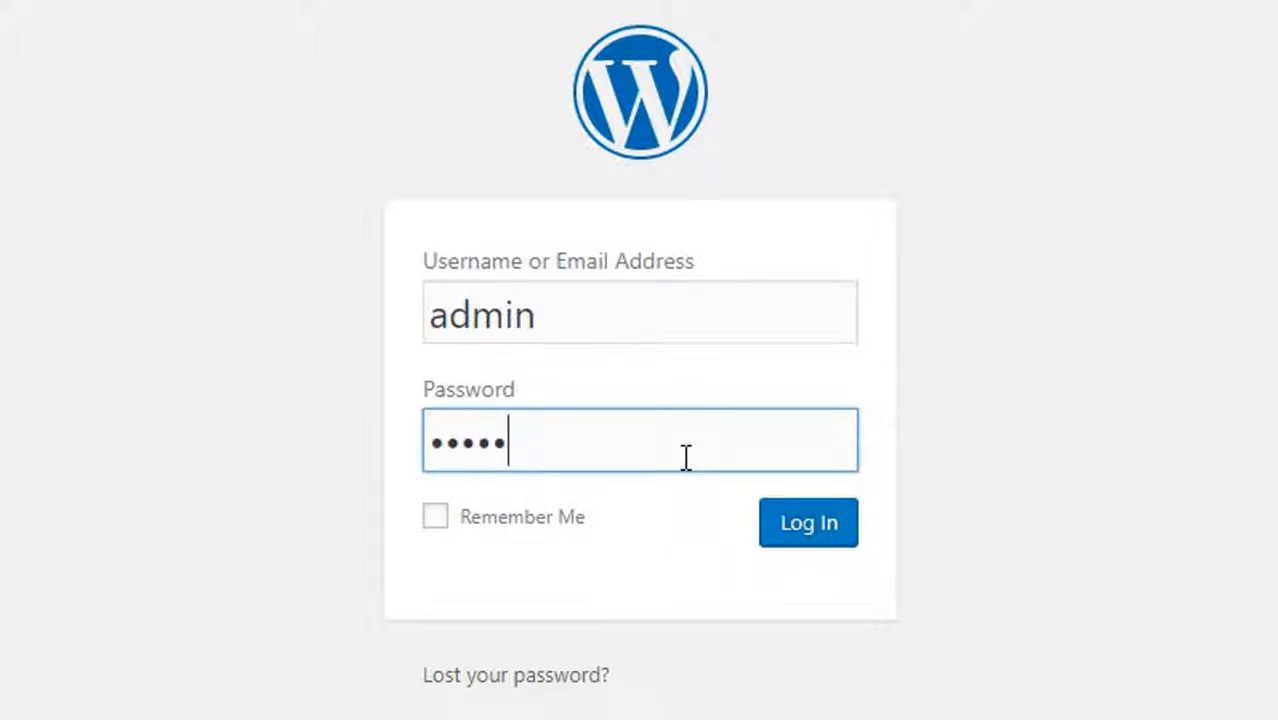
# Log in to WordPress with Remember Me enabled and close the browser's password-saving prompt
pyautogui.click(531, 522)
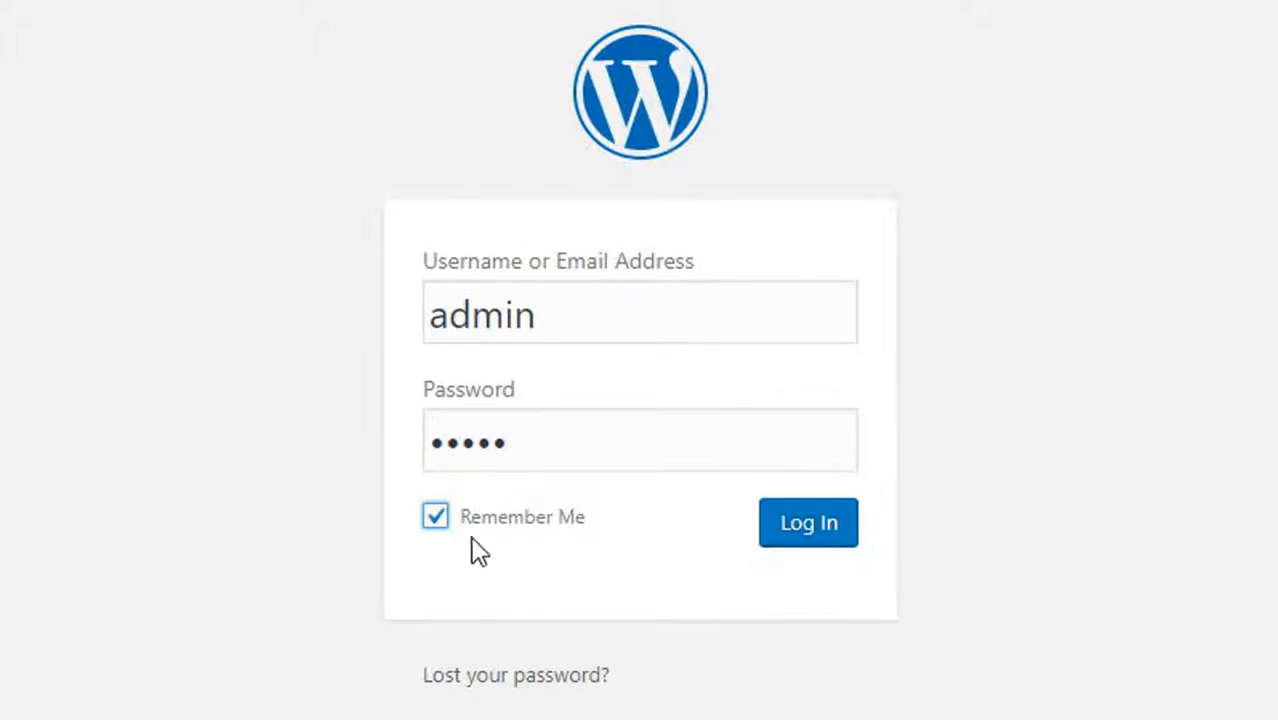
pyautogui.click(765, 533)
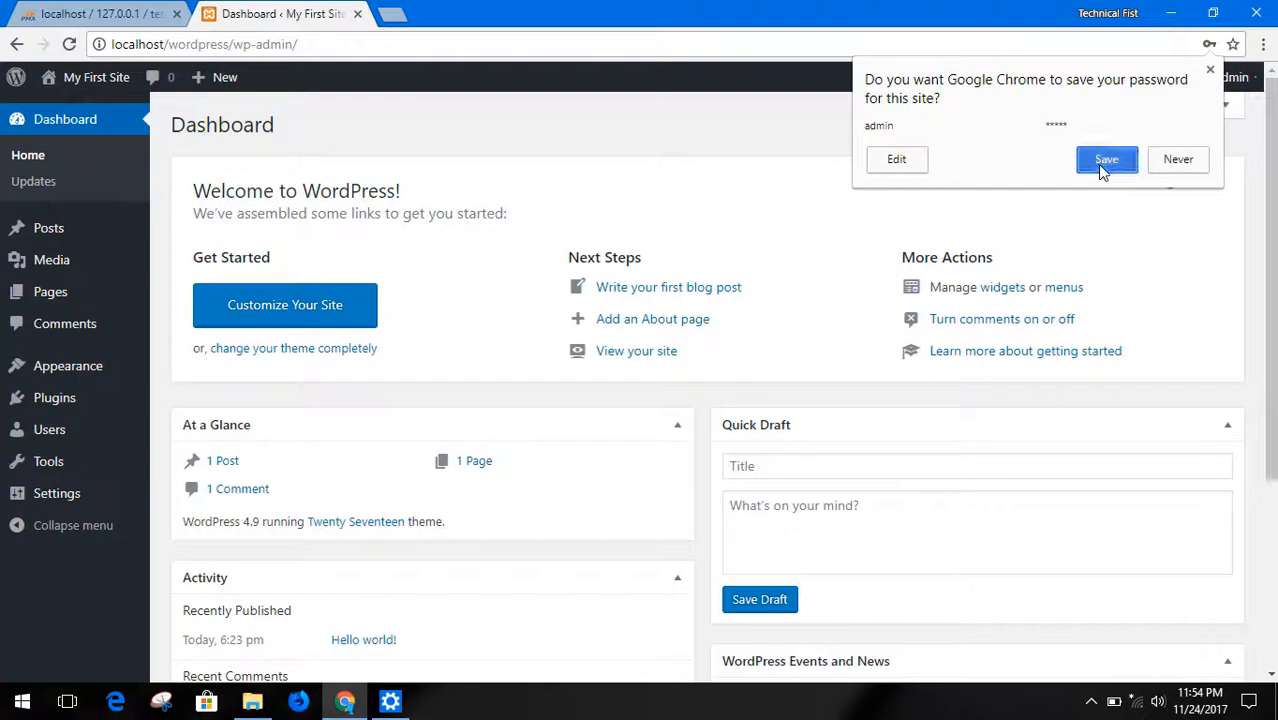
pyautogui.click(1104, 162)
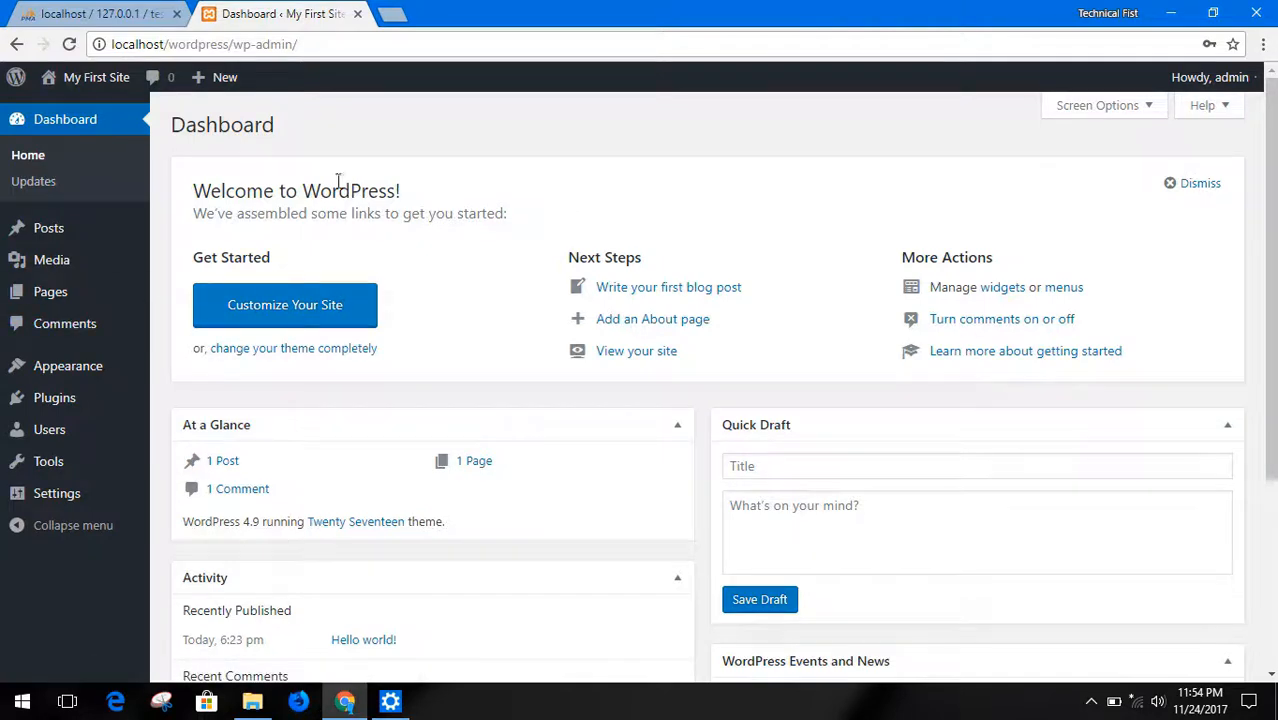
# Look over the dashboard's welcome section and view the new site in its own browser tab
pyautogui.moveTo(197, 191); pyautogui.dragTo(452, 198)
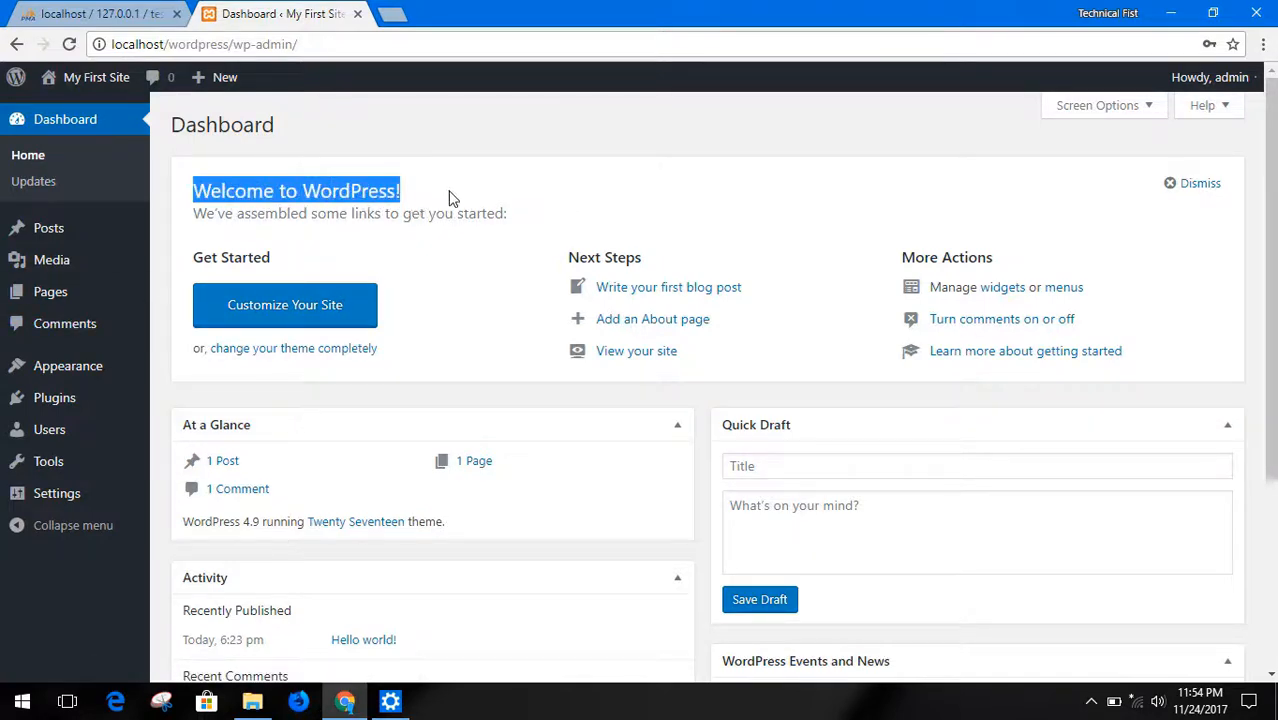
pyautogui.click(453, 192)
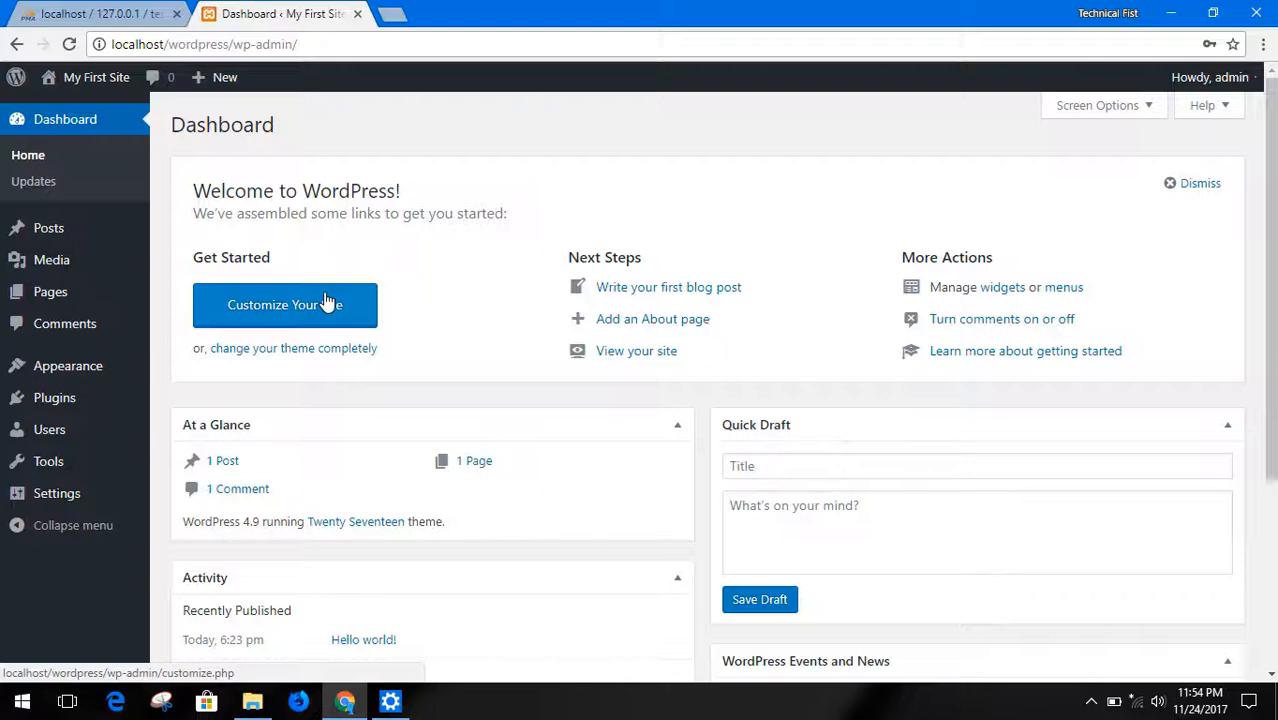
pyautogui.moveTo(570, 257); pyautogui.dragTo(707, 257)
pyautogui.click(707, 258)
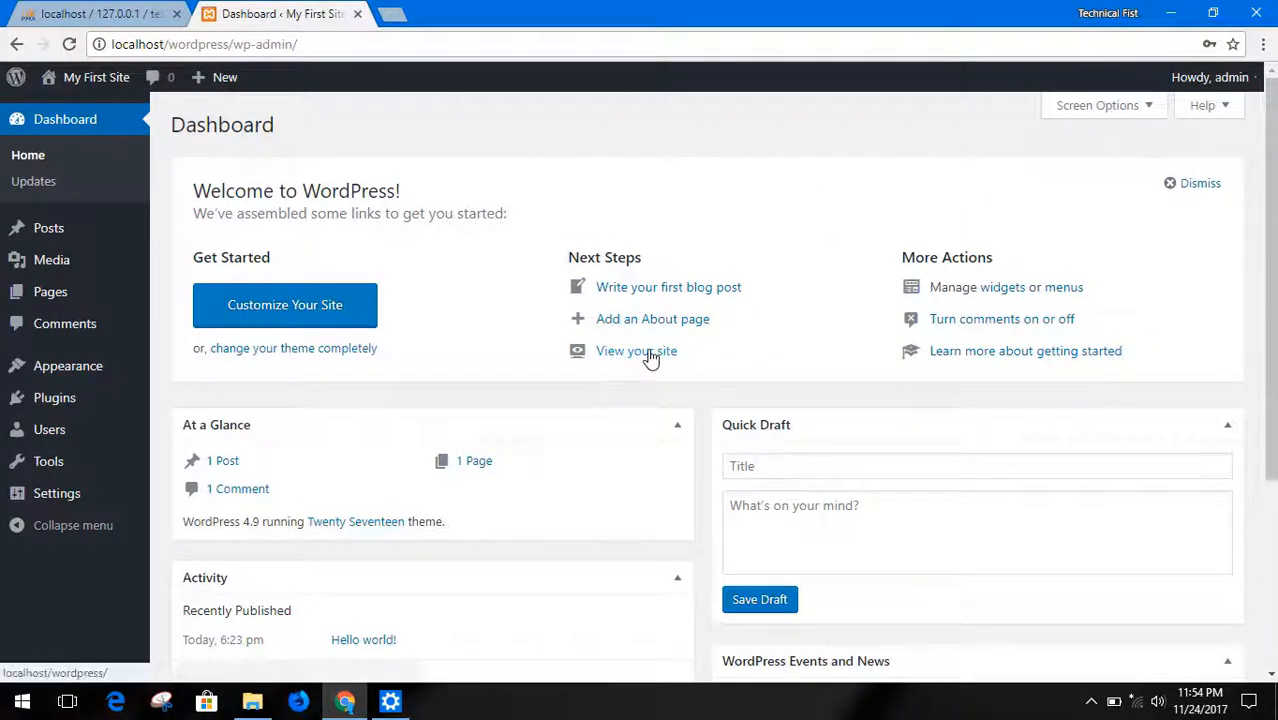
pyautogui.click(650, 356)
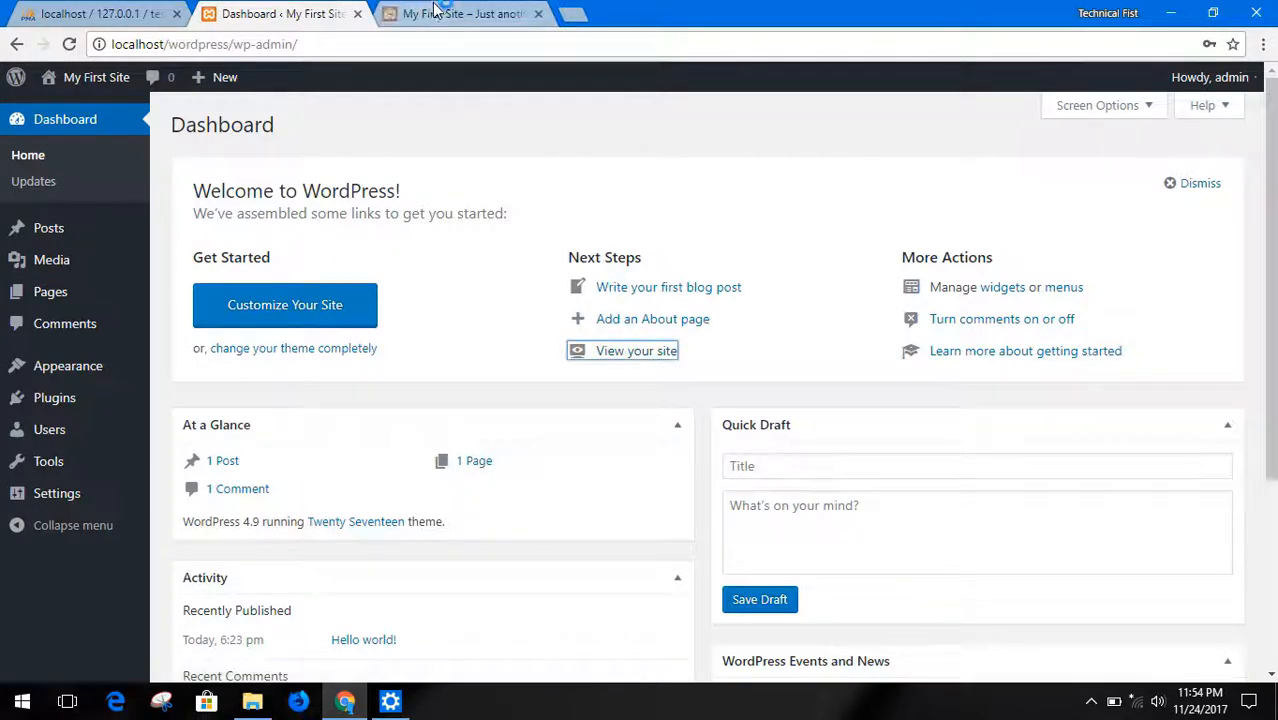
pyautogui.click(436, 12)
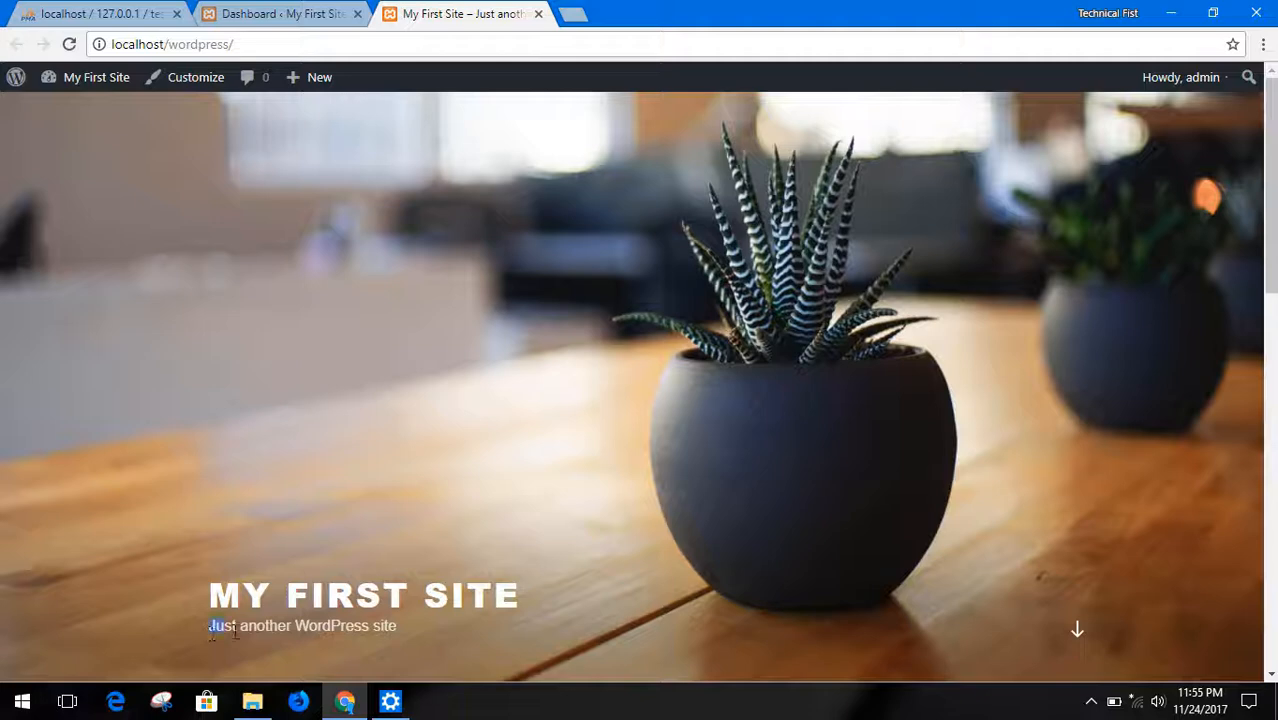
# Examine the site's home page from the tagline down to the Hello world! post
pyautogui.moveTo(273, 631); pyautogui.dragTo(397, 628)
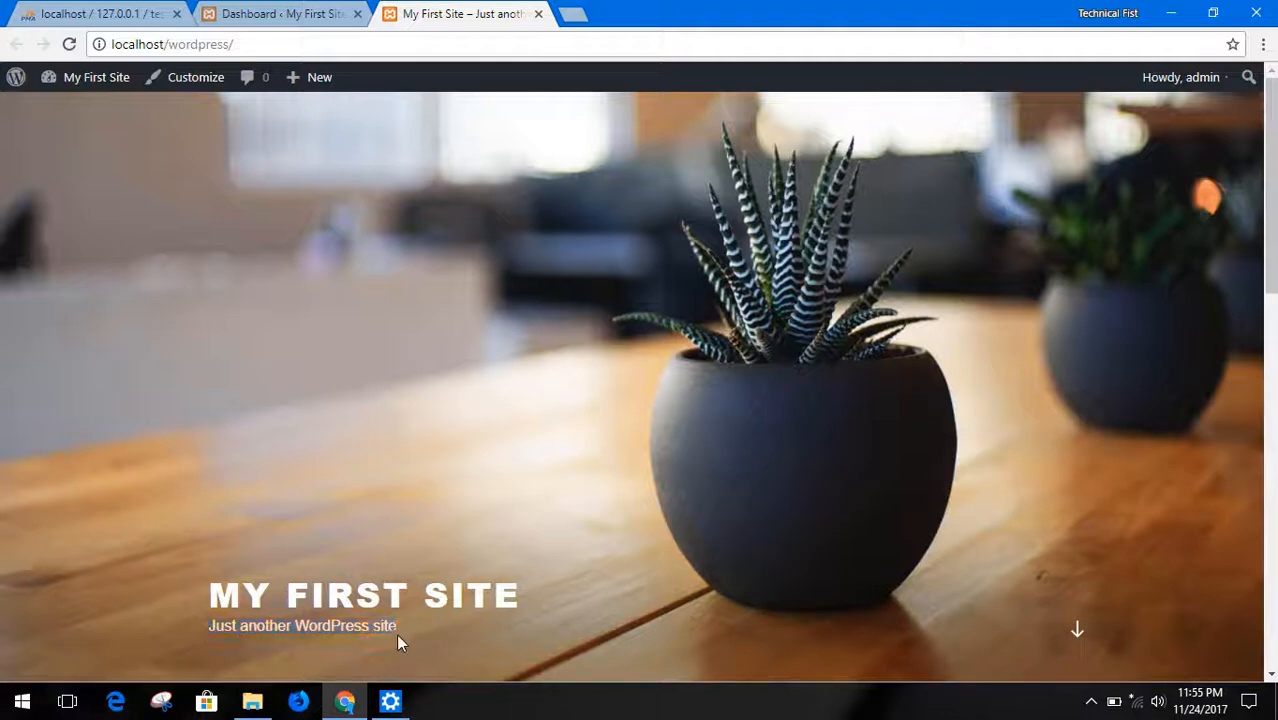
pyautogui.scroll(-3, 565, 520)
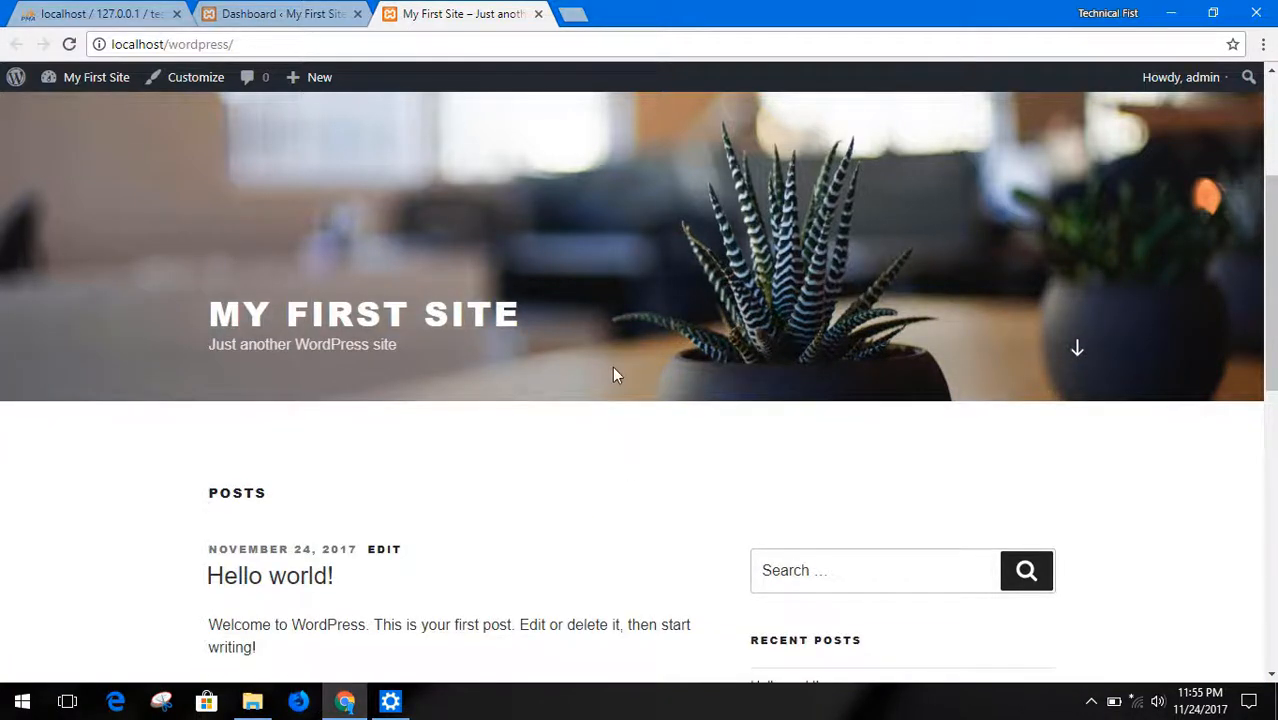
pyautogui.scroll(-3, 619, 387)
pyautogui.scroll(-1, 600, 380)
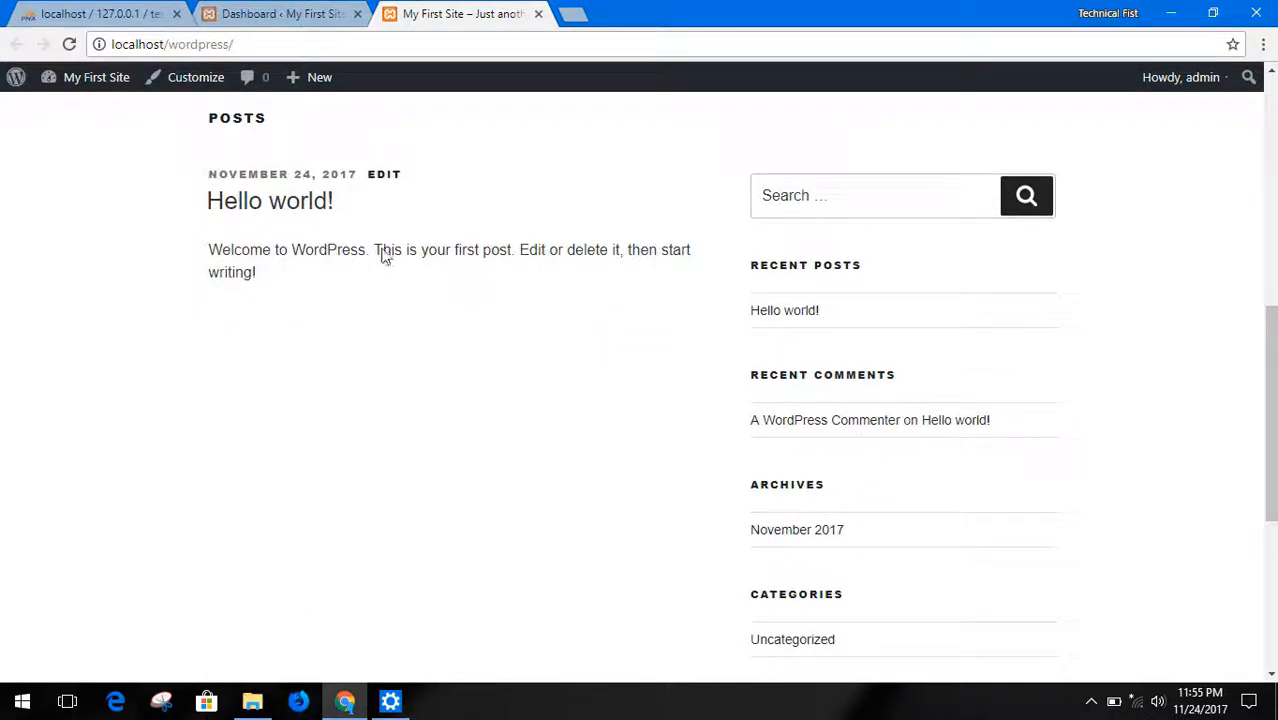
pyautogui.moveTo(203, 126); pyautogui.dragTo(328, 174)
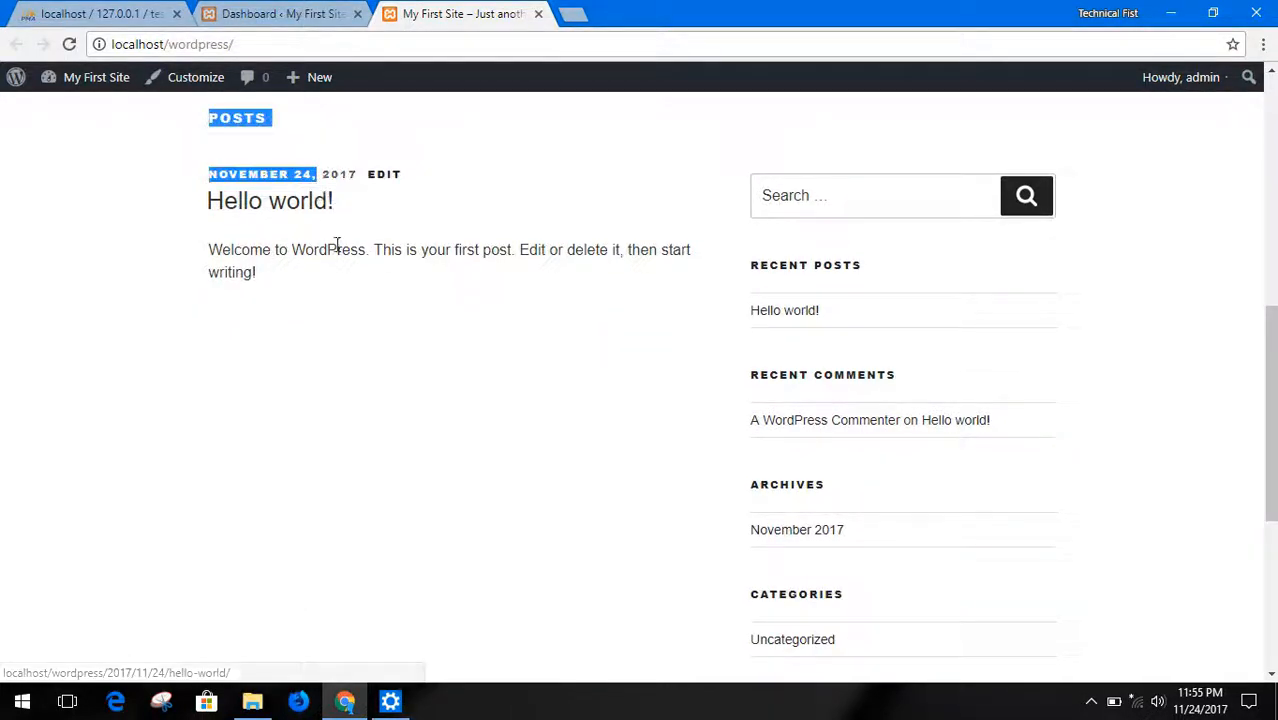
pyautogui.click(325, 290)
pyautogui.moveTo(257, 280); pyautogui.dragTo(200, 205)
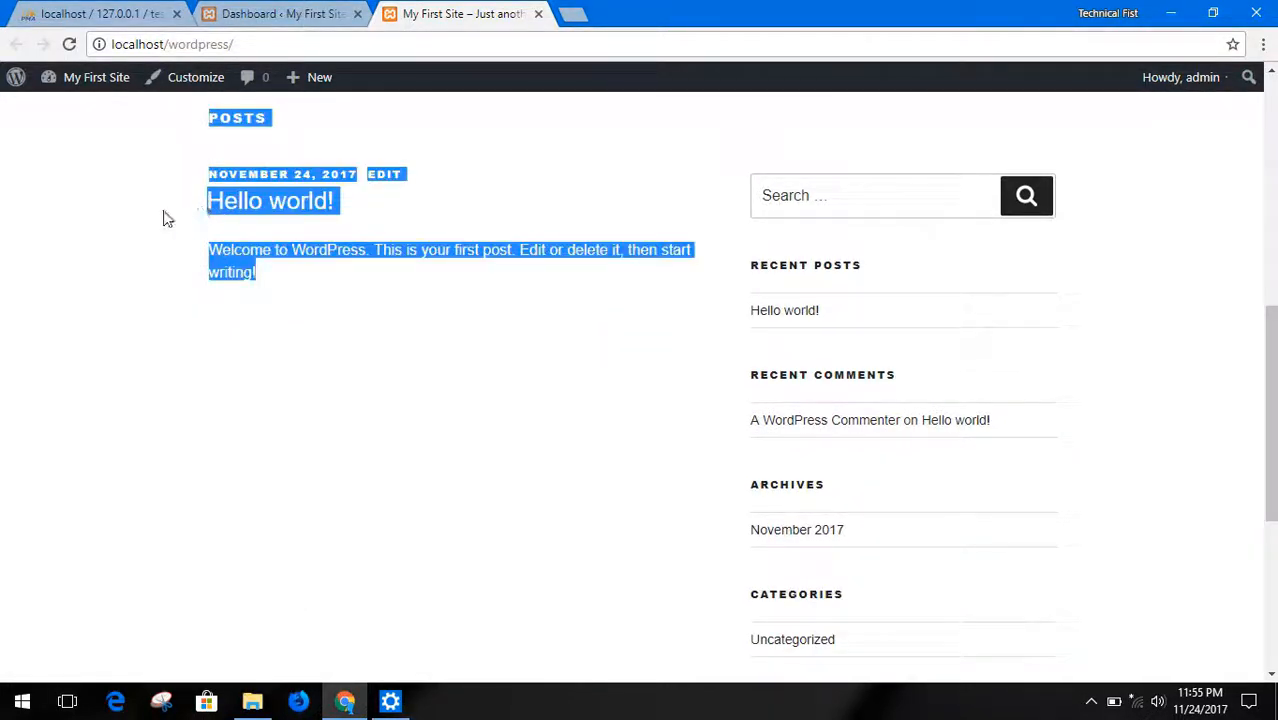
# Examine the site's home page sidebar from Recent Comments and Archives down to the Categories and Meta sections
pyautogui.click(322, 282)
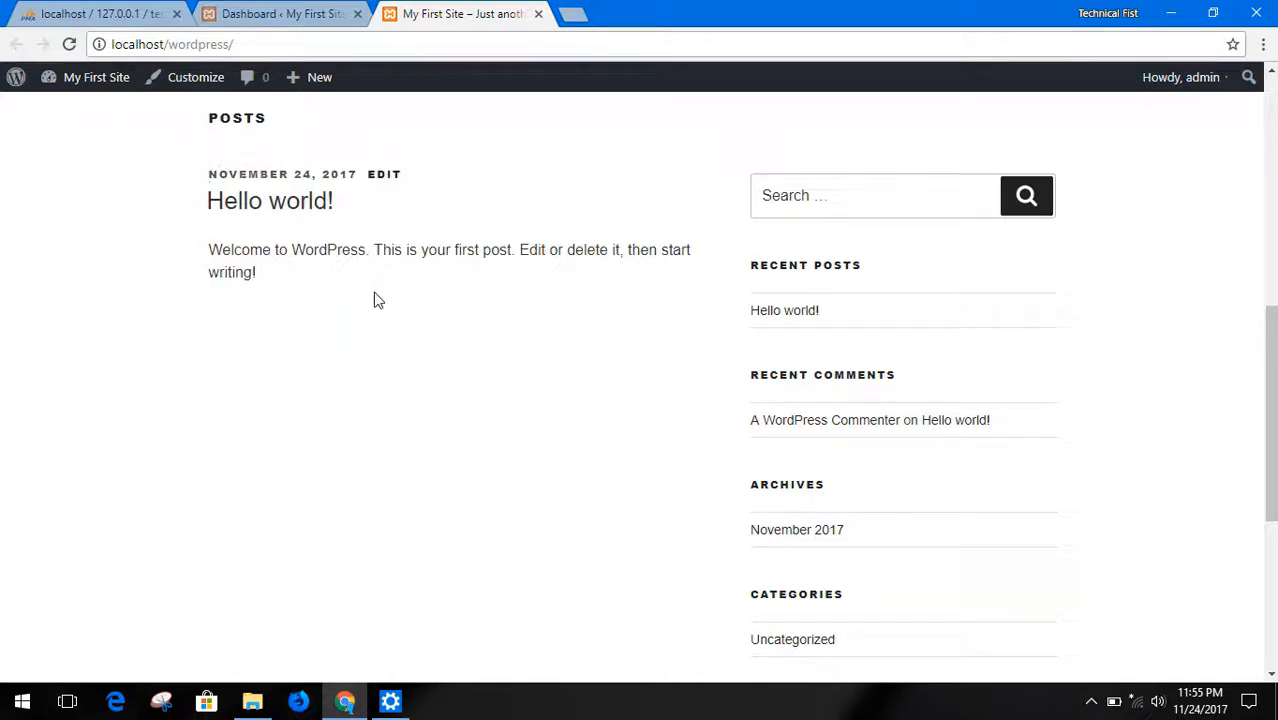
pyautogui.scroll(-1, 805, 318)
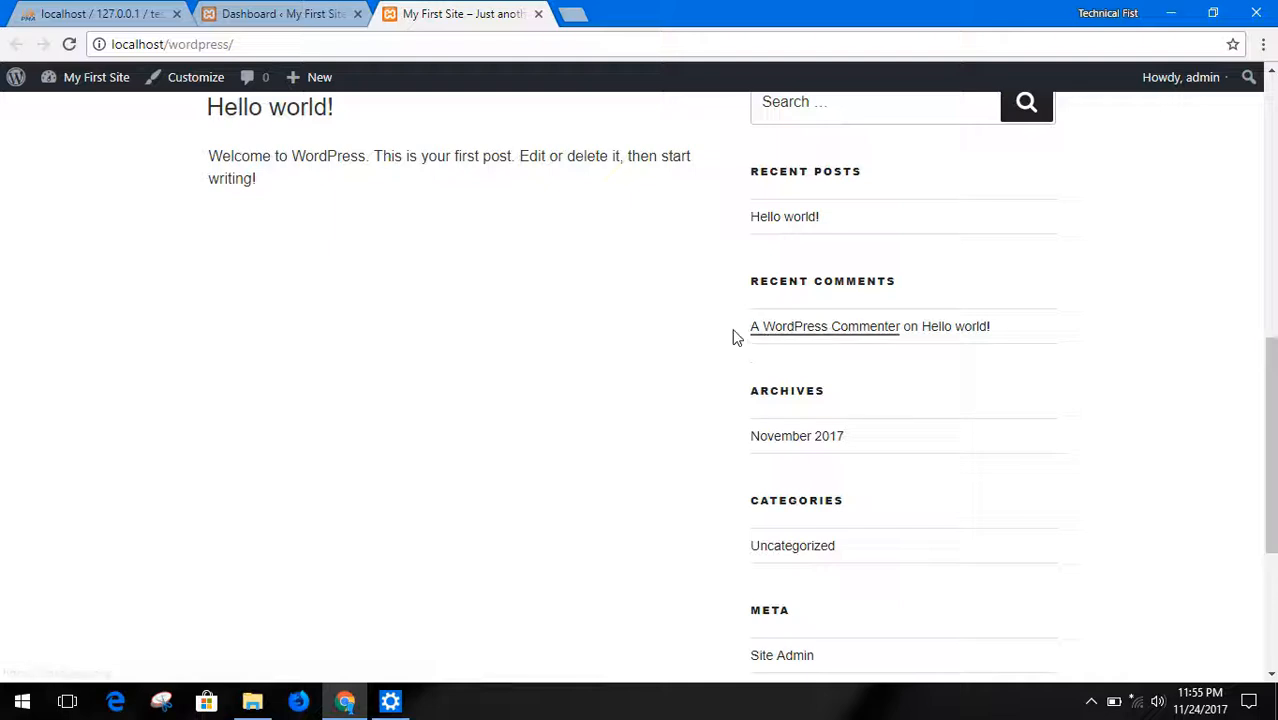
pyautogui.moveTo(733, 337); pyautogui.dragTo(1007, 330)
pyautogui.scroll(-1, 803, 441)
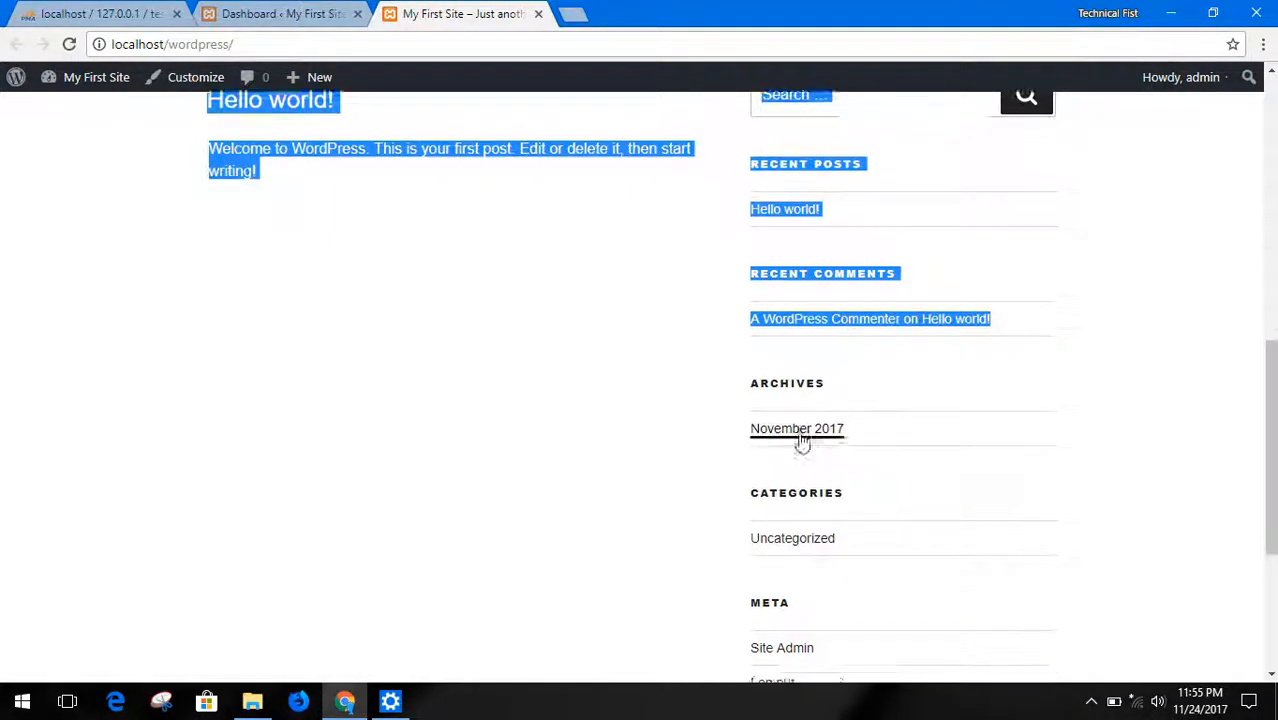
pyautogui.click(683, 403)
pyautogui.moveTo(730, 357); pyautogui.dragTo(904, 348)
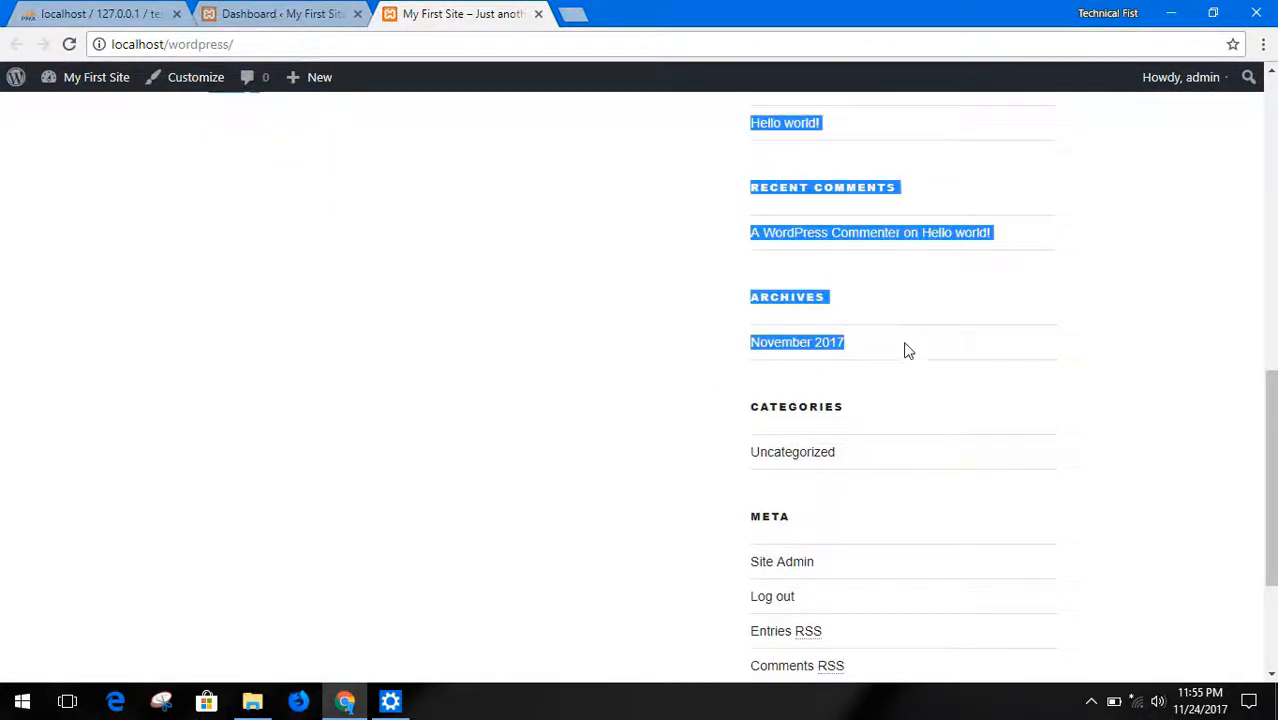
pyautogui.click(906, 352)
pyautogui.scroll(-2, 805, 358)
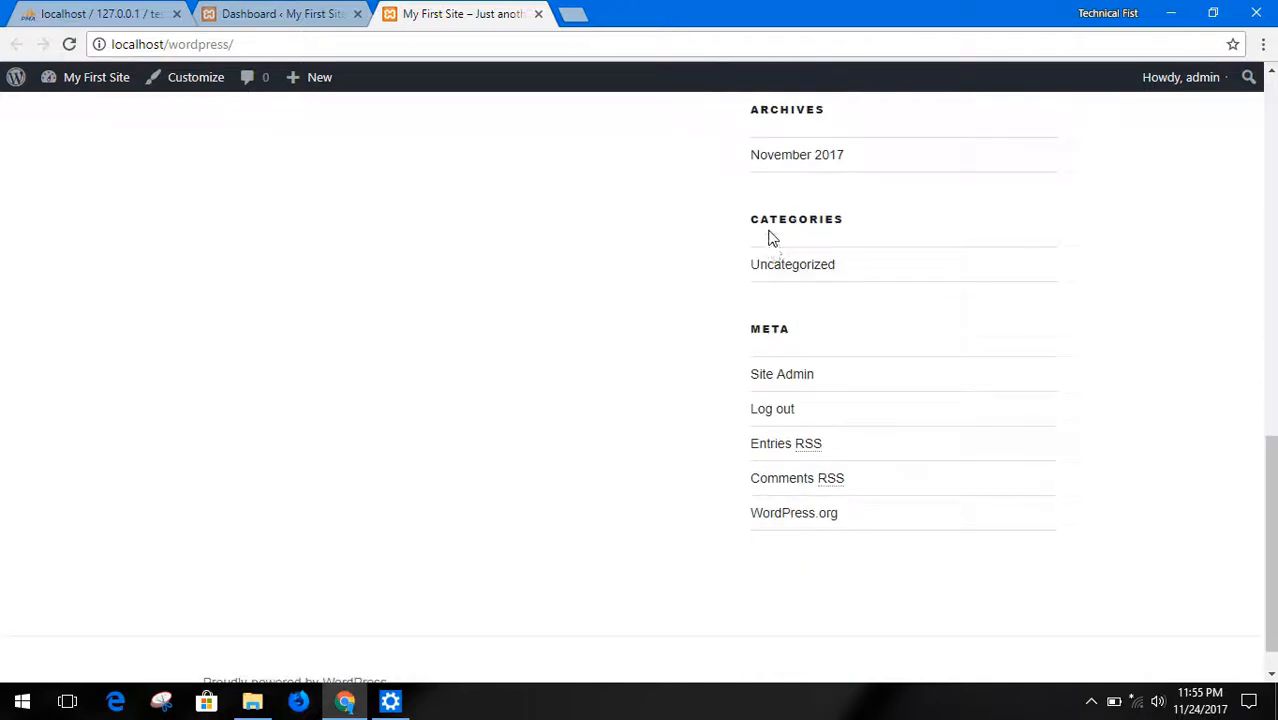
pyautogui.moveTo(770, 280); pyautogui.dragTo(910, 268)
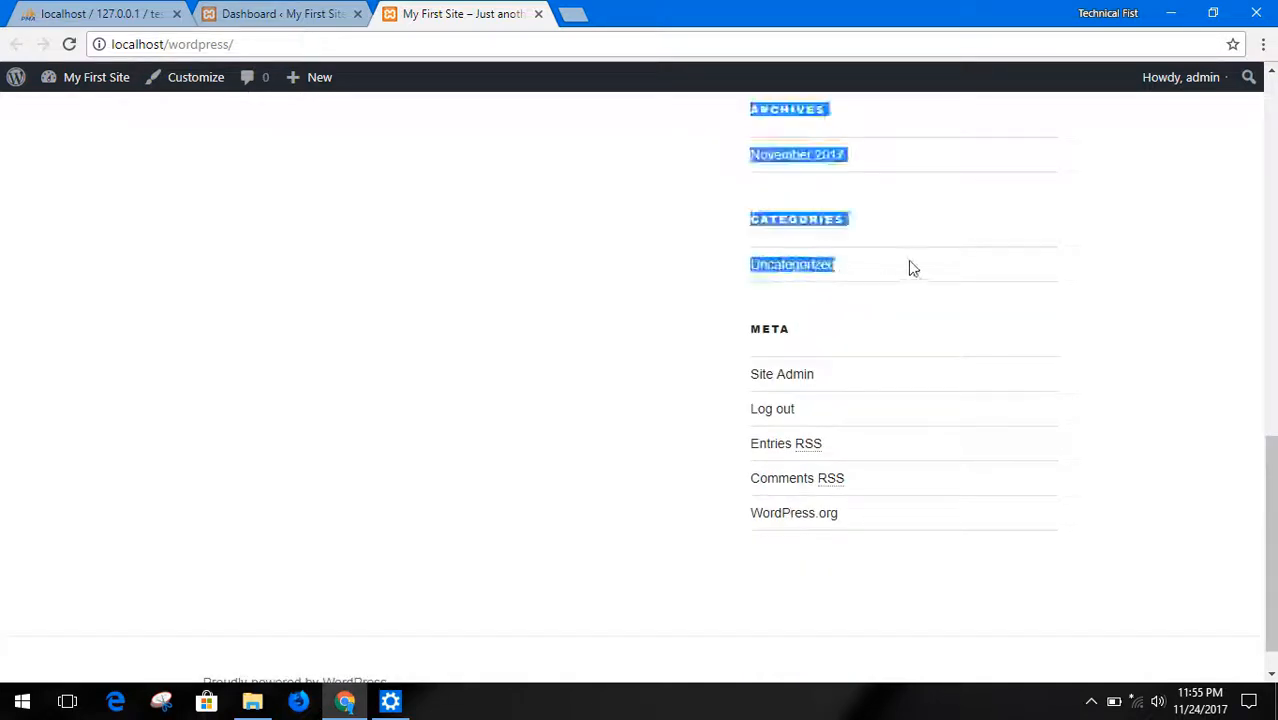
pyautogui.click(910, 268)
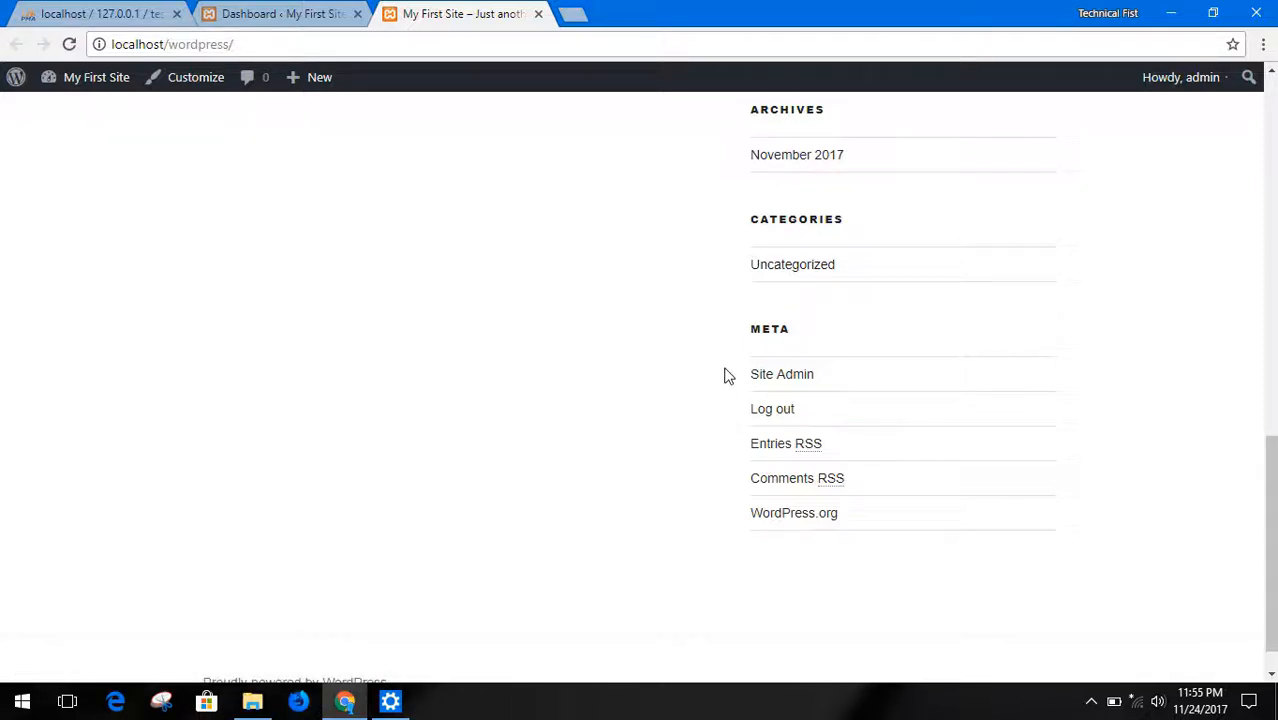
pyautogui.scroll(15, 519, 365)
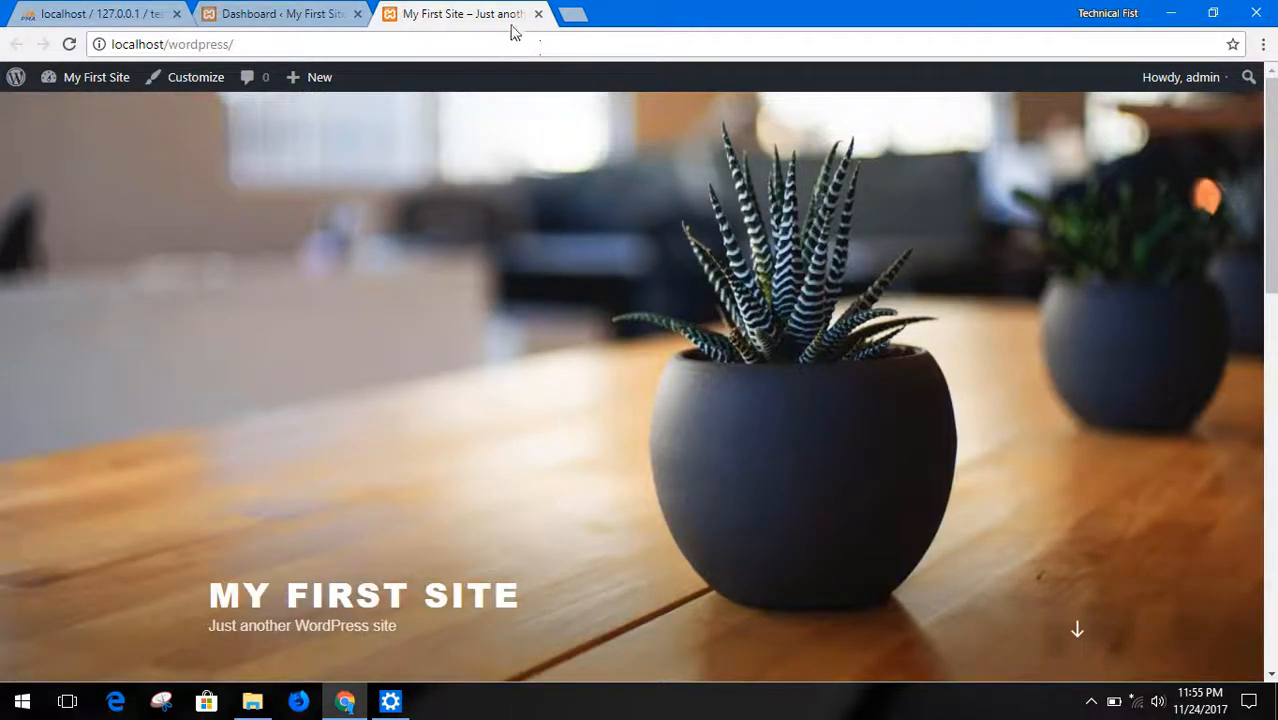
# Return to the WordPress dashboard and look over its At a Glance, Activity and Quick Draft sections, including the draft's title and content fields
pyautogui.click(318, 13)
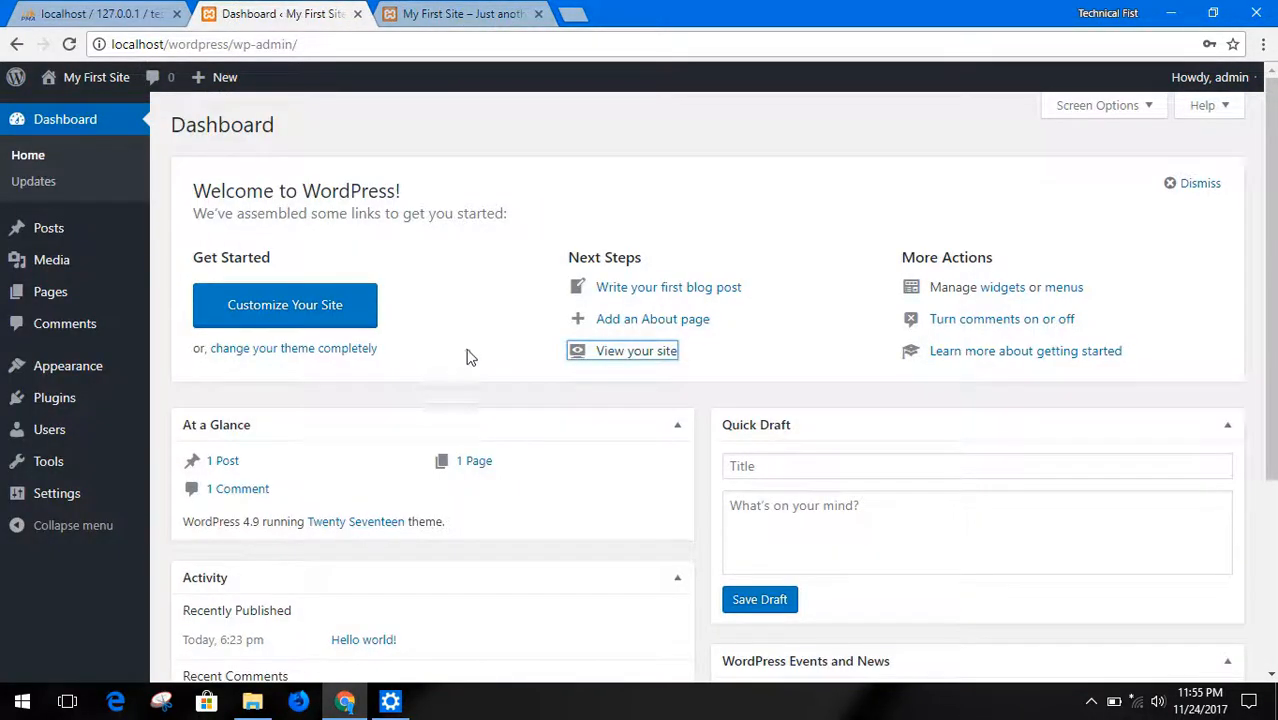
pyautogui.scroll(-2, 466, 356)
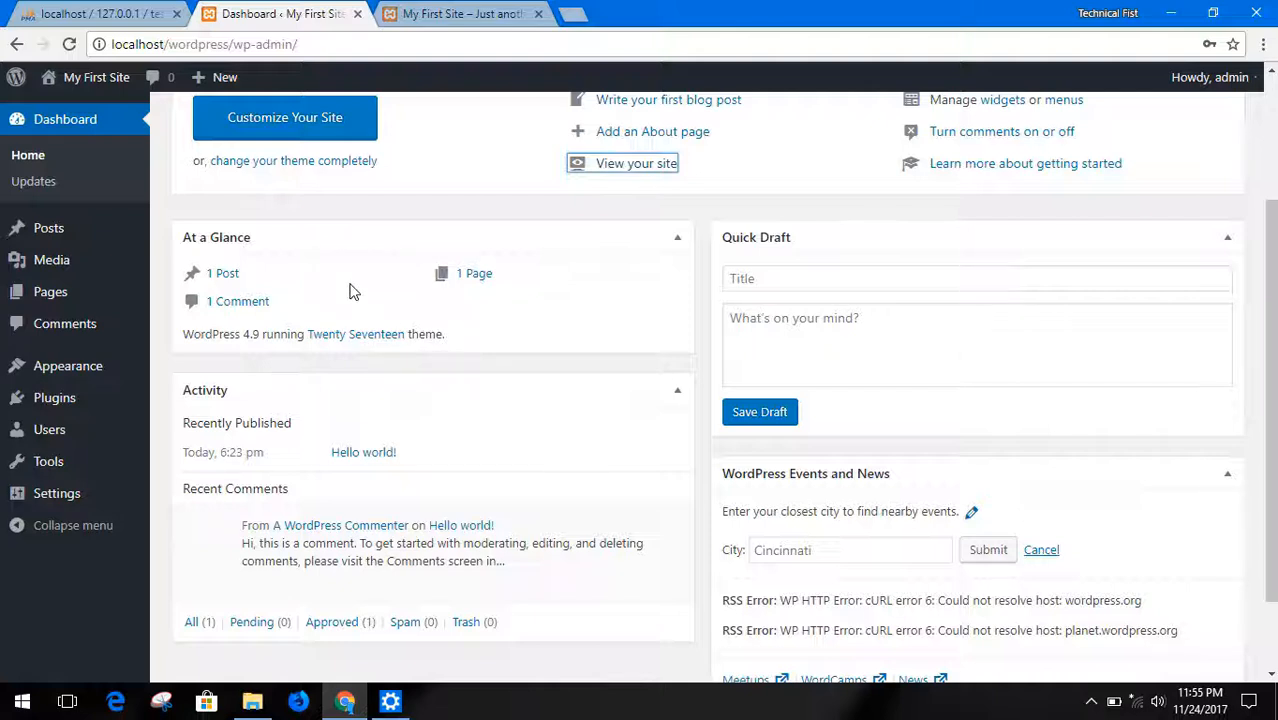
pyautogui.click(766, 320)
pyautogui.click(765, 278)
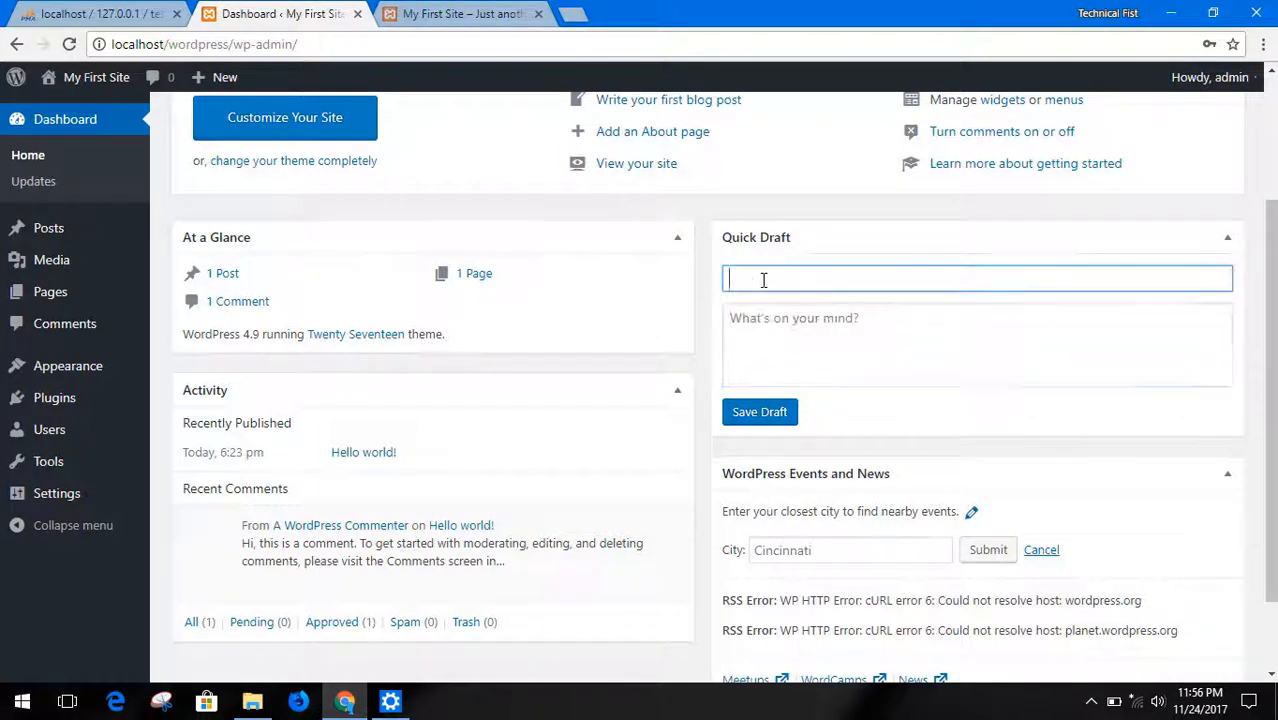
pyautogui.click(756, 330)
pyautogui.click(705, 302)
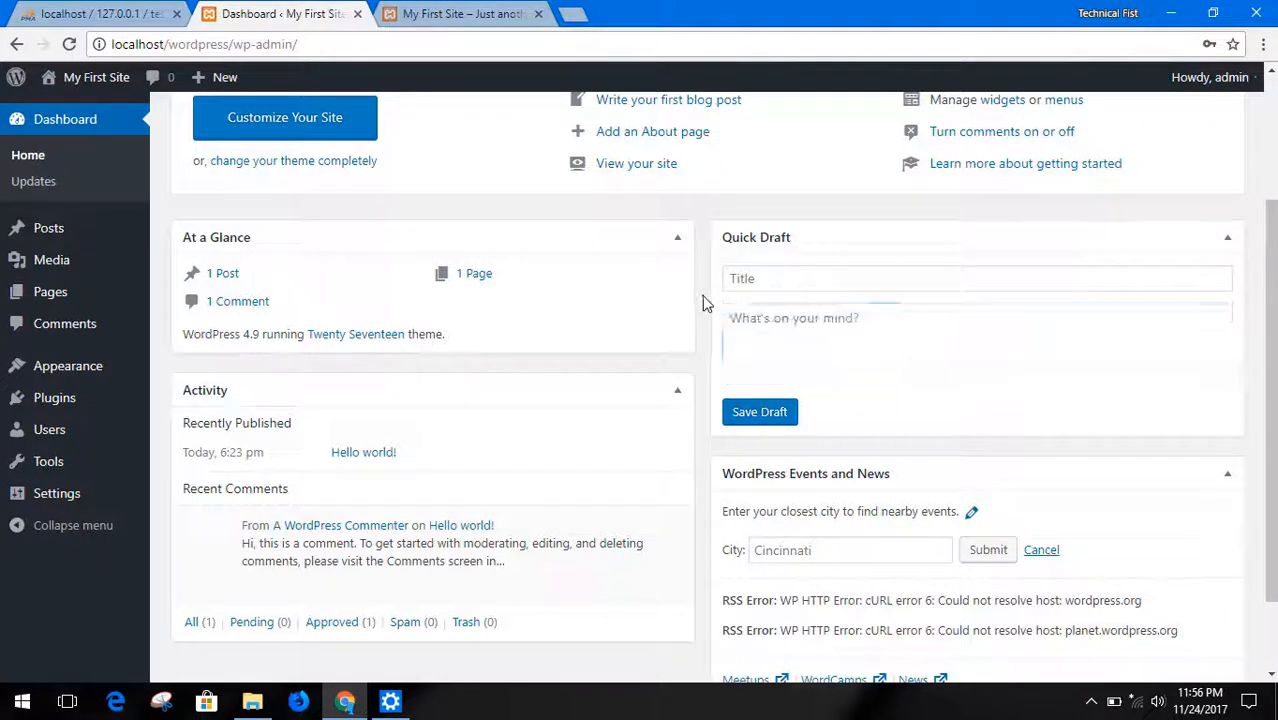
pyautogui.click(757, 332)
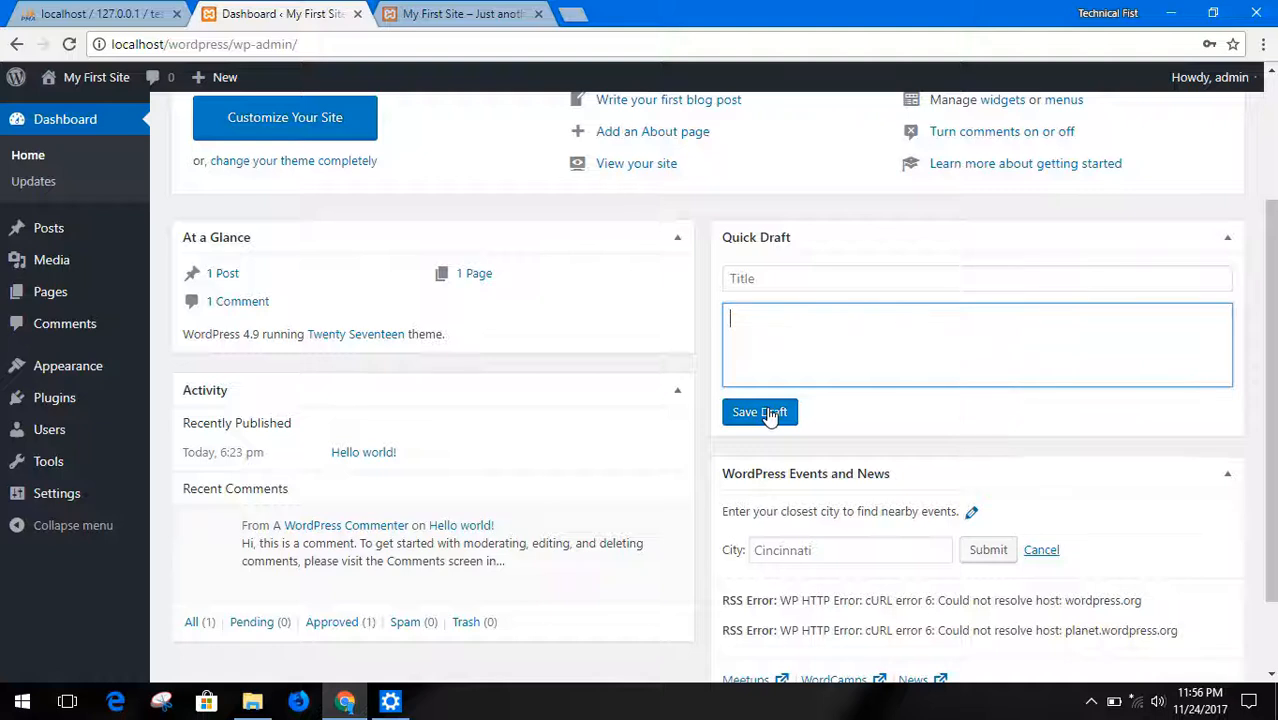
pyautogui.click(826, 278)
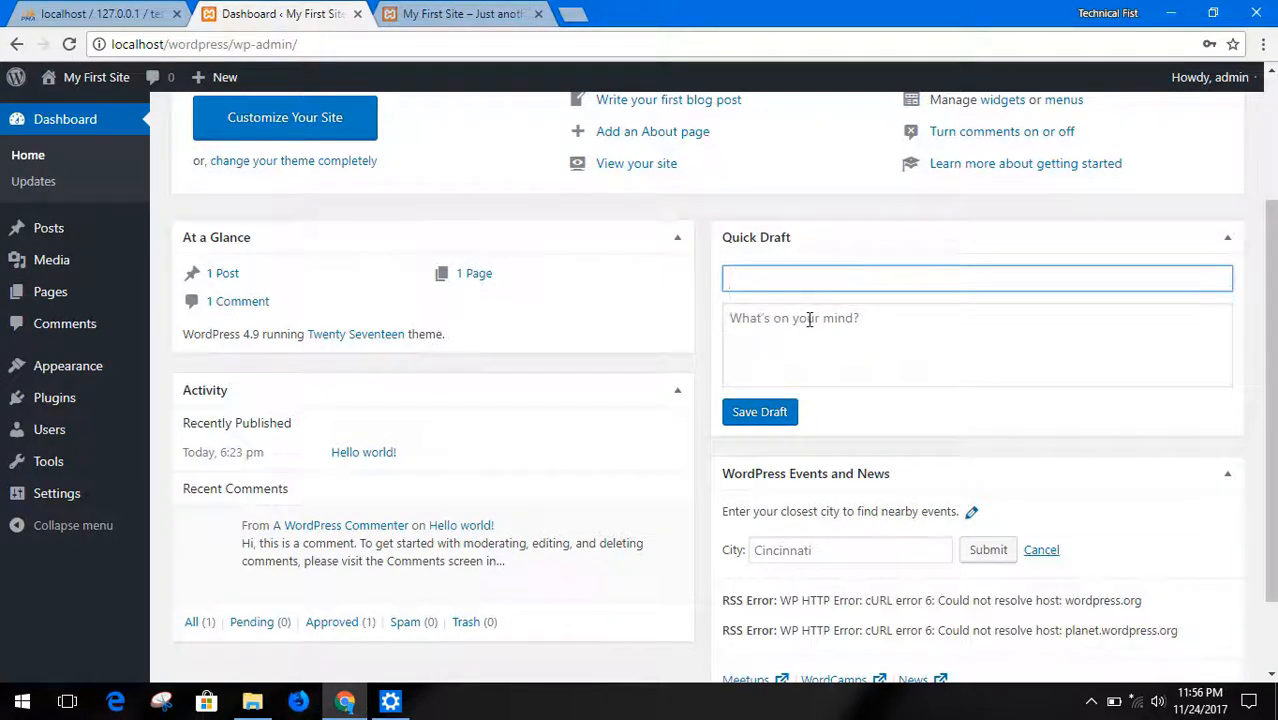
pyautogui.click(810, 318)
pyautogui.click(797, 279)
pyautogui.click(784, 326)
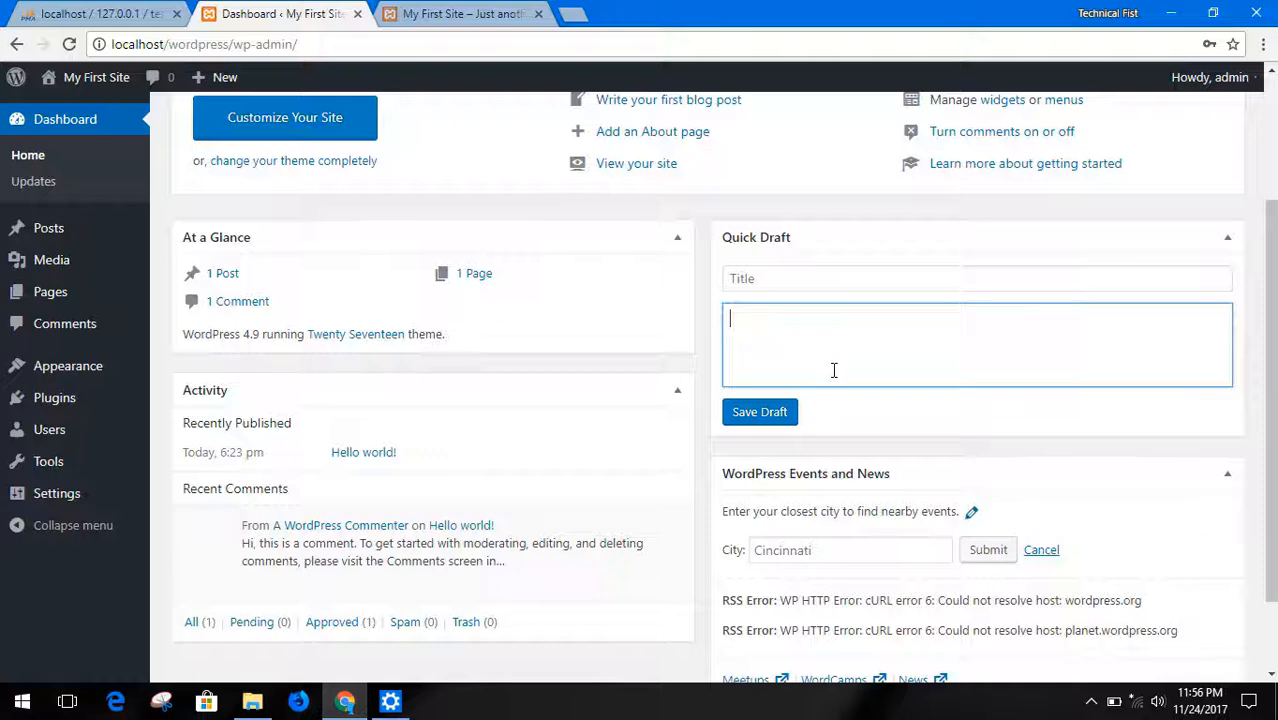
pyautogui.scroll(3, 575, 380)
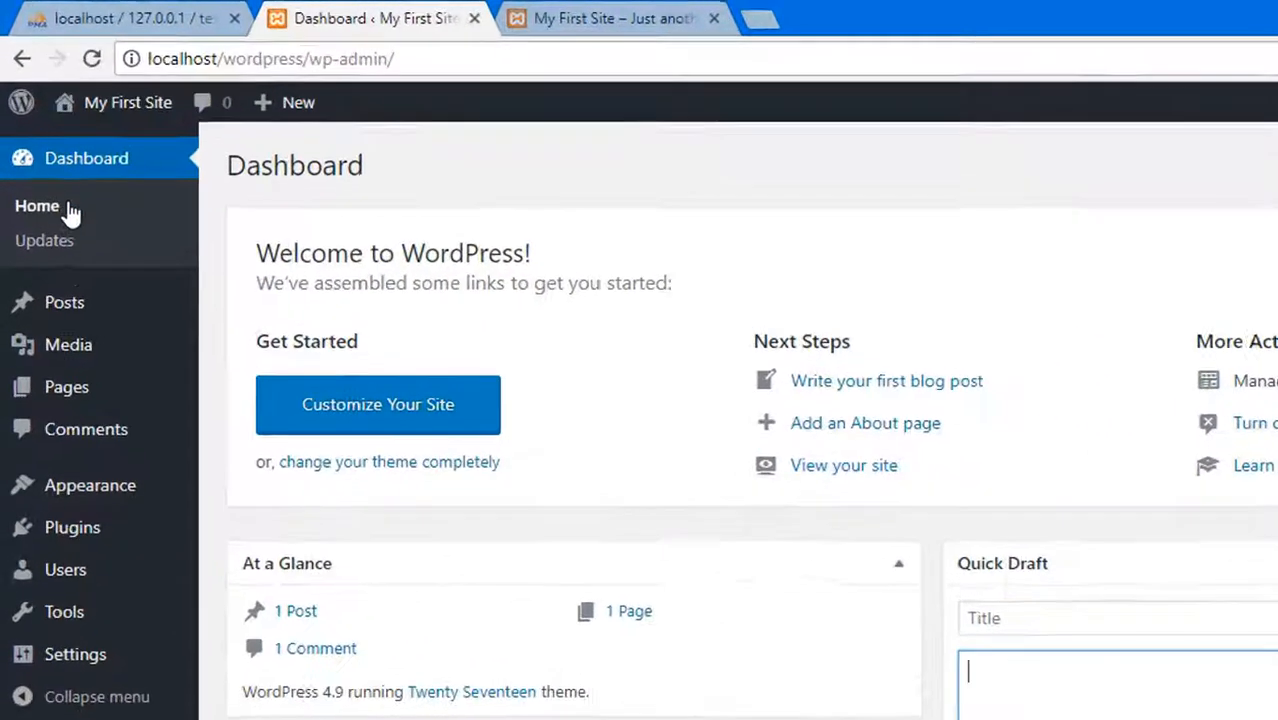
# Add a post category named category1 with an empty slug and no parent category
pyautogui.moveTo(56, 308)
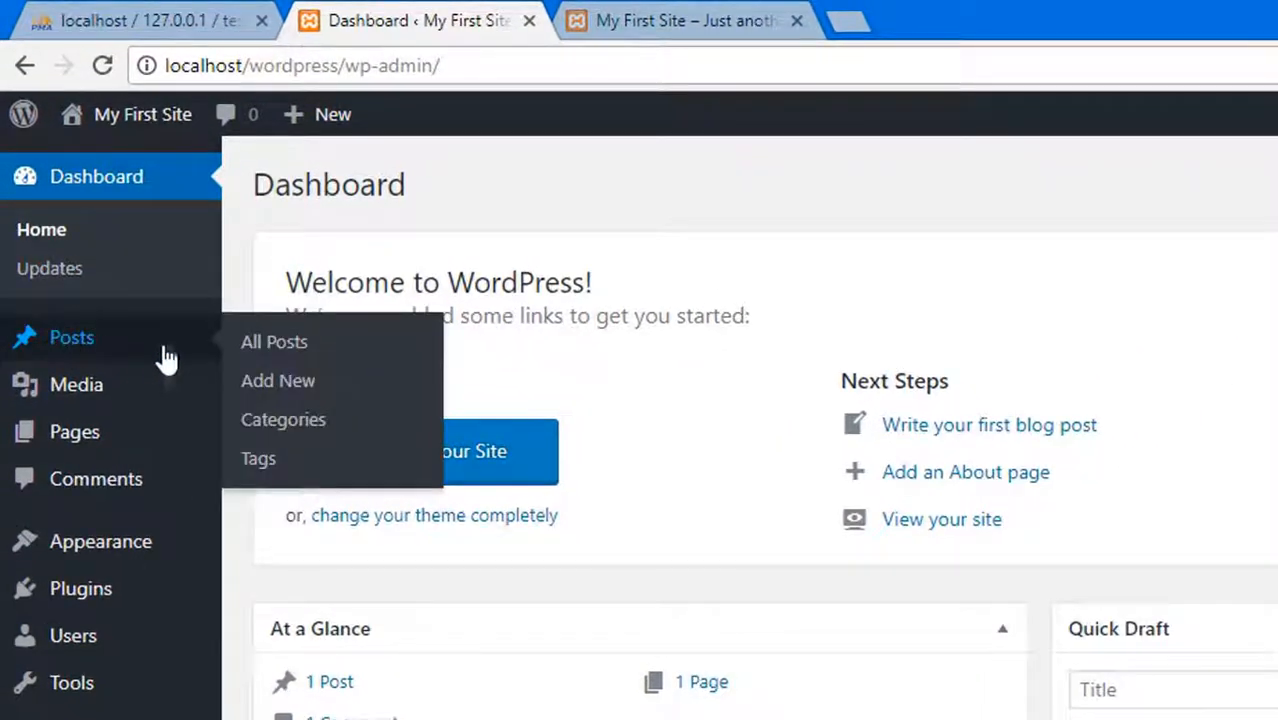
pyautogui.click(224, 303)
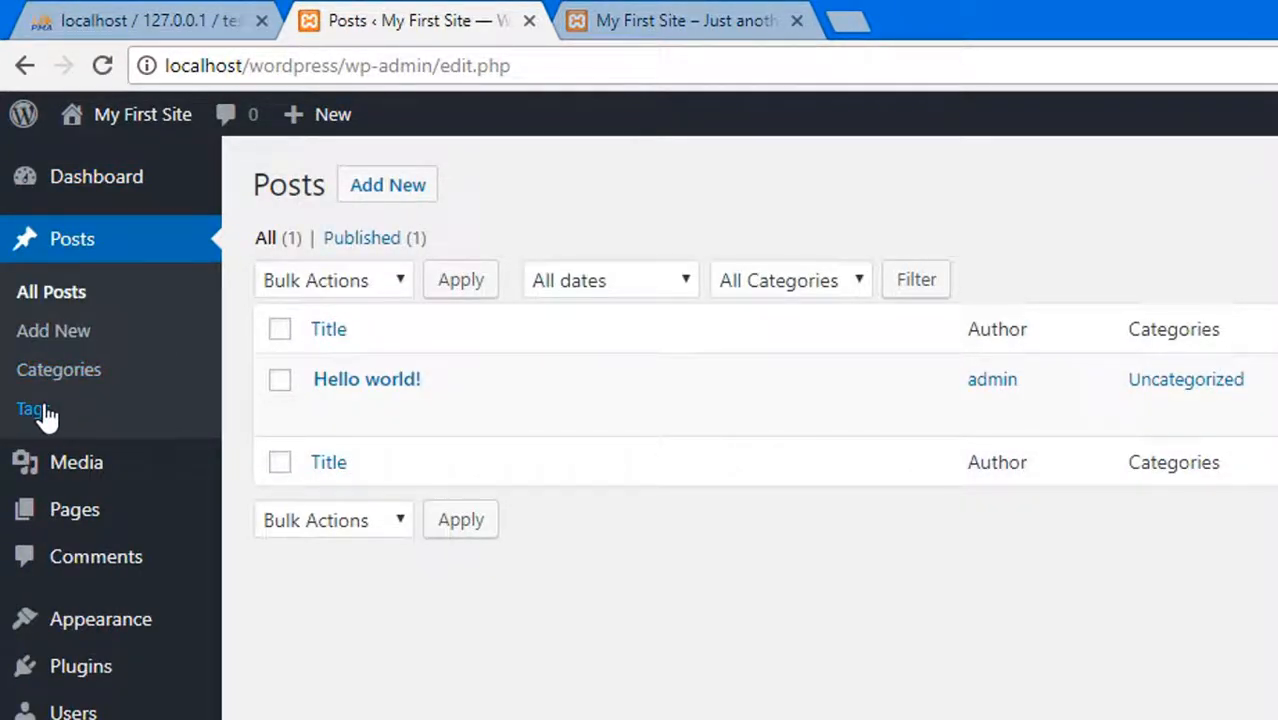
pyautogui.click(77, 368)
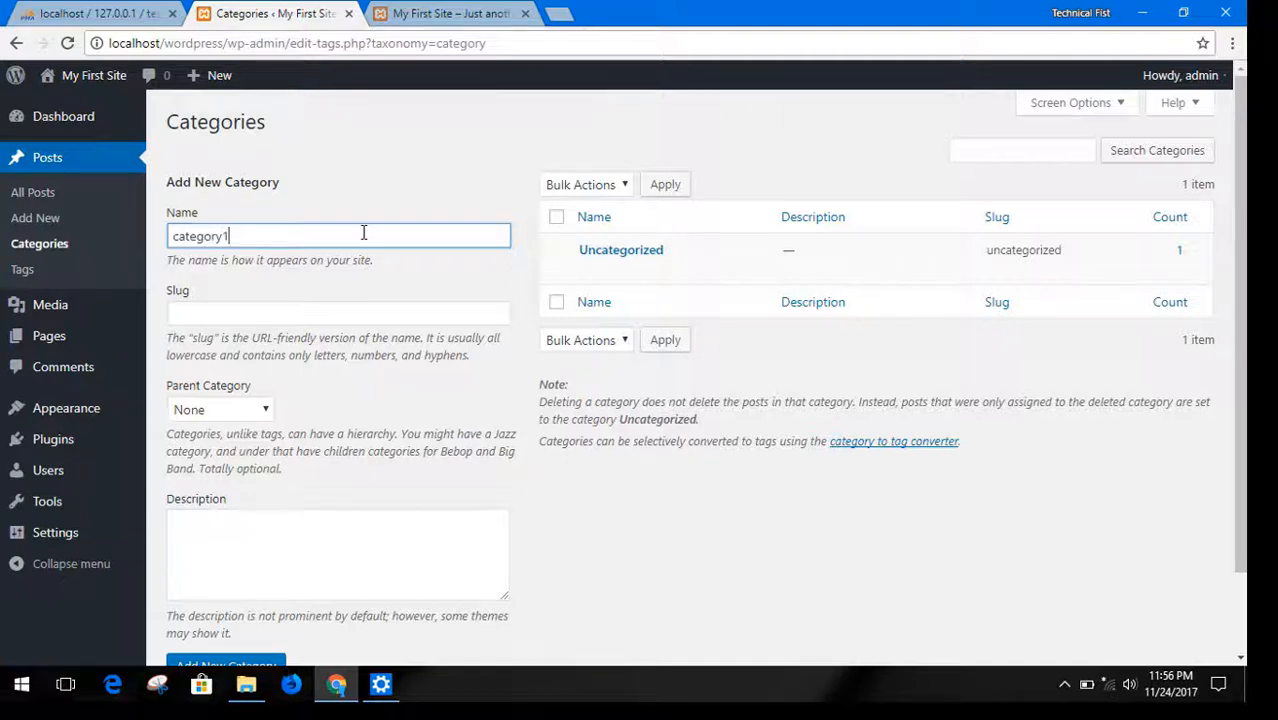
pyautogui.click(301, 318)
pyautogui.scroll(-1, 214, 260)
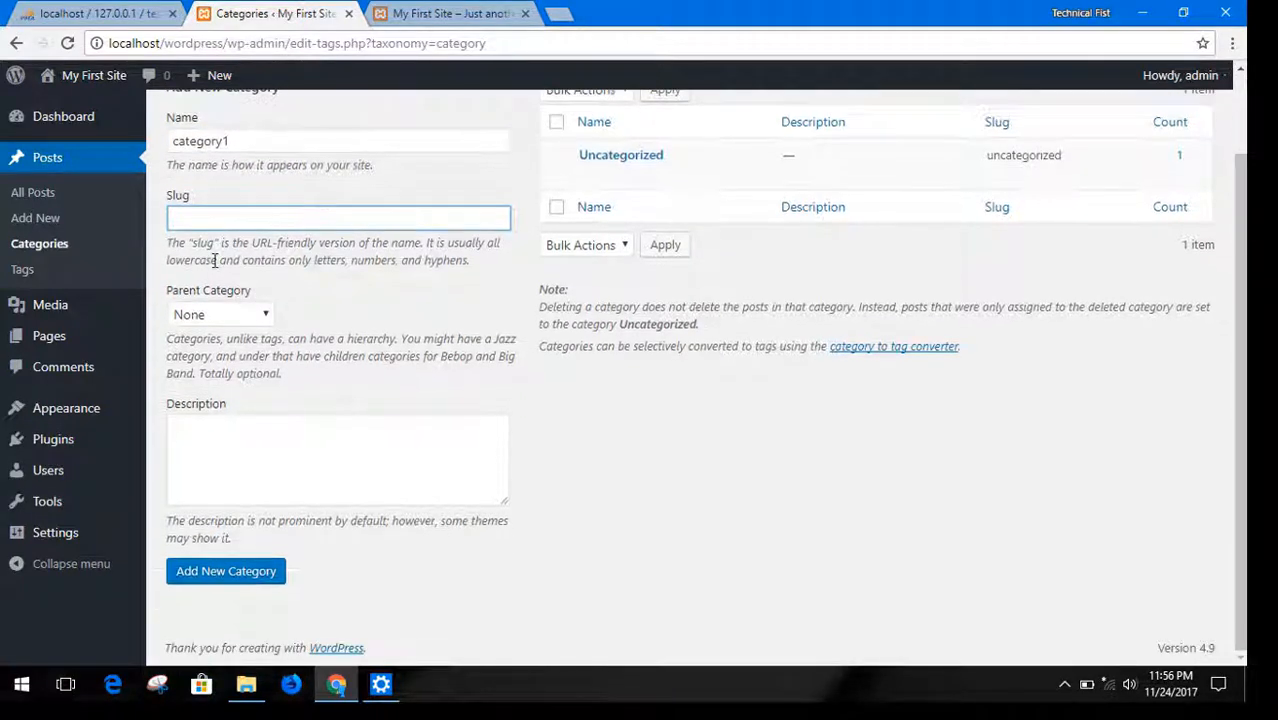
pyautogui.click(229, 309)
pyautogui.click(229, 309)
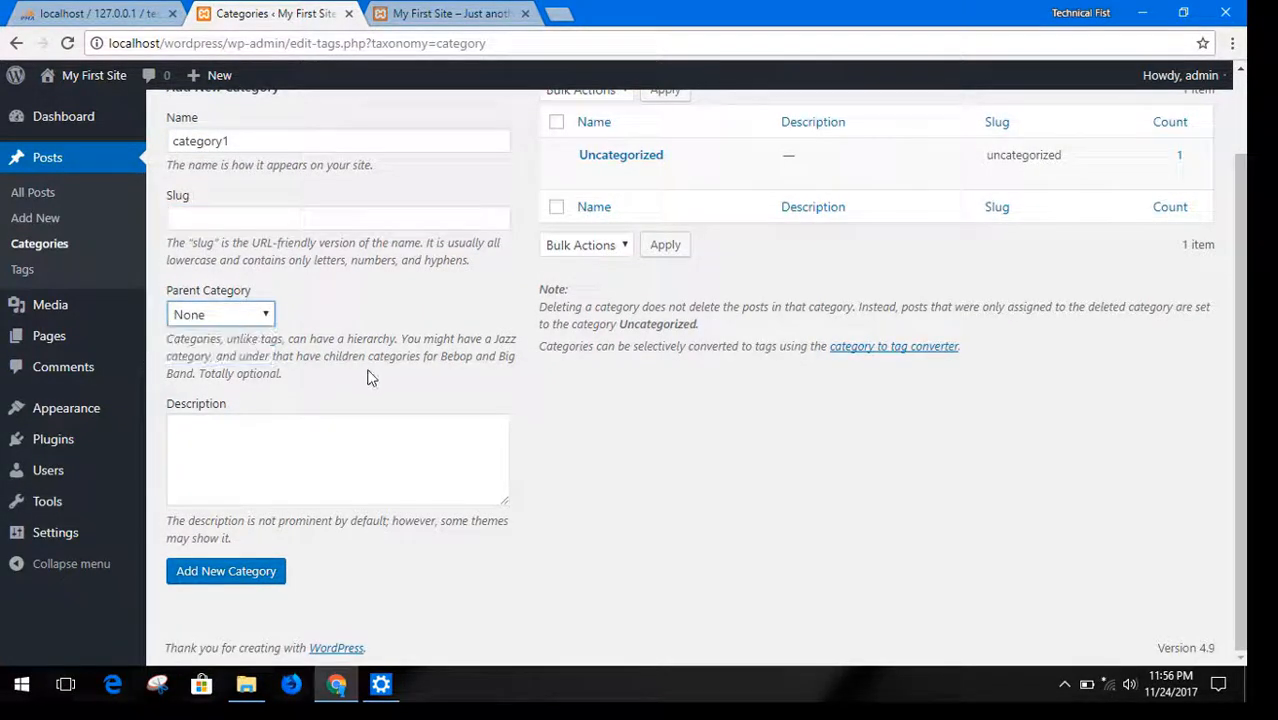
pyautogui.click(225, 578)
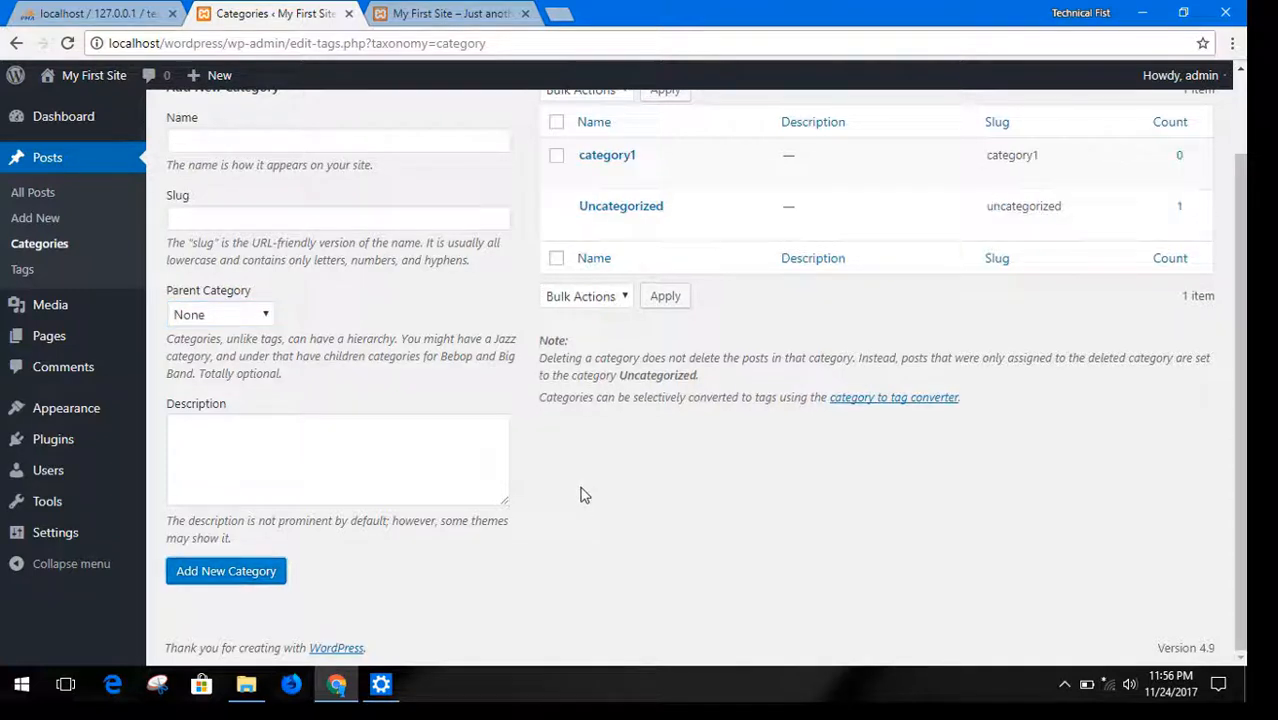
# Add a second post category named category2 with no parent
pyautogui.click(258, 136)
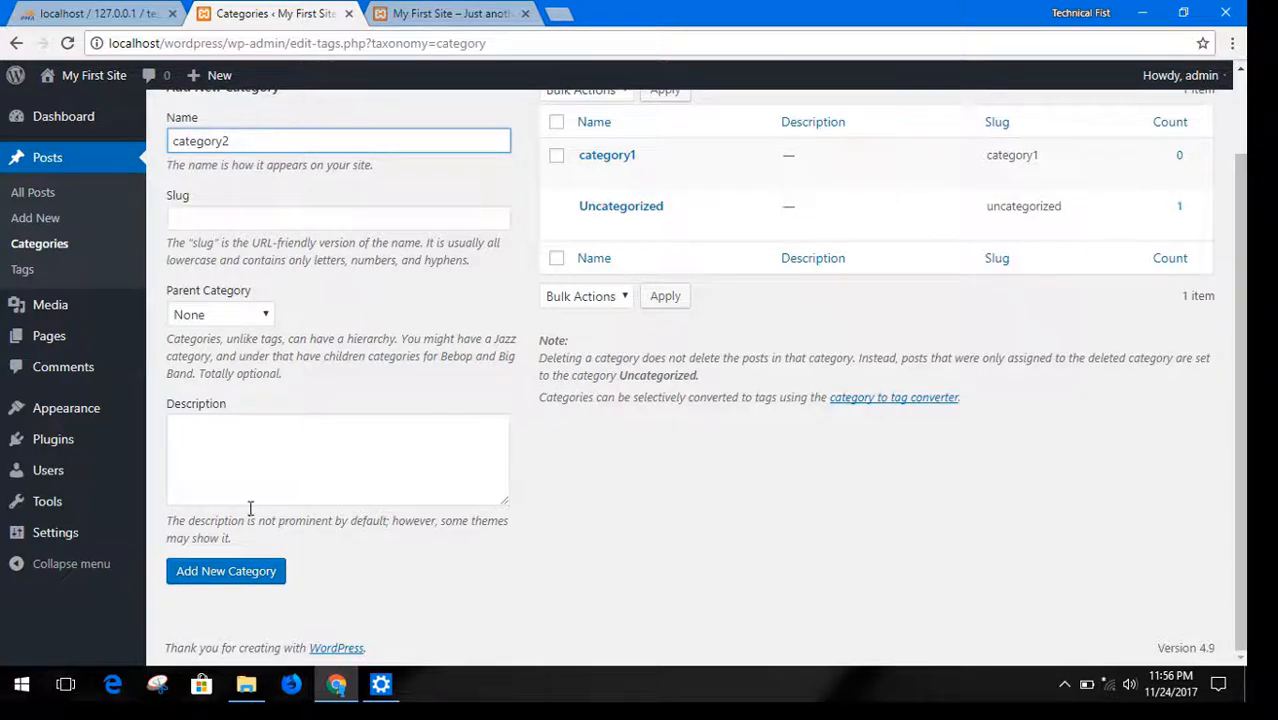
pyautogui.write('category2')
pyautogui.click(265, 578)
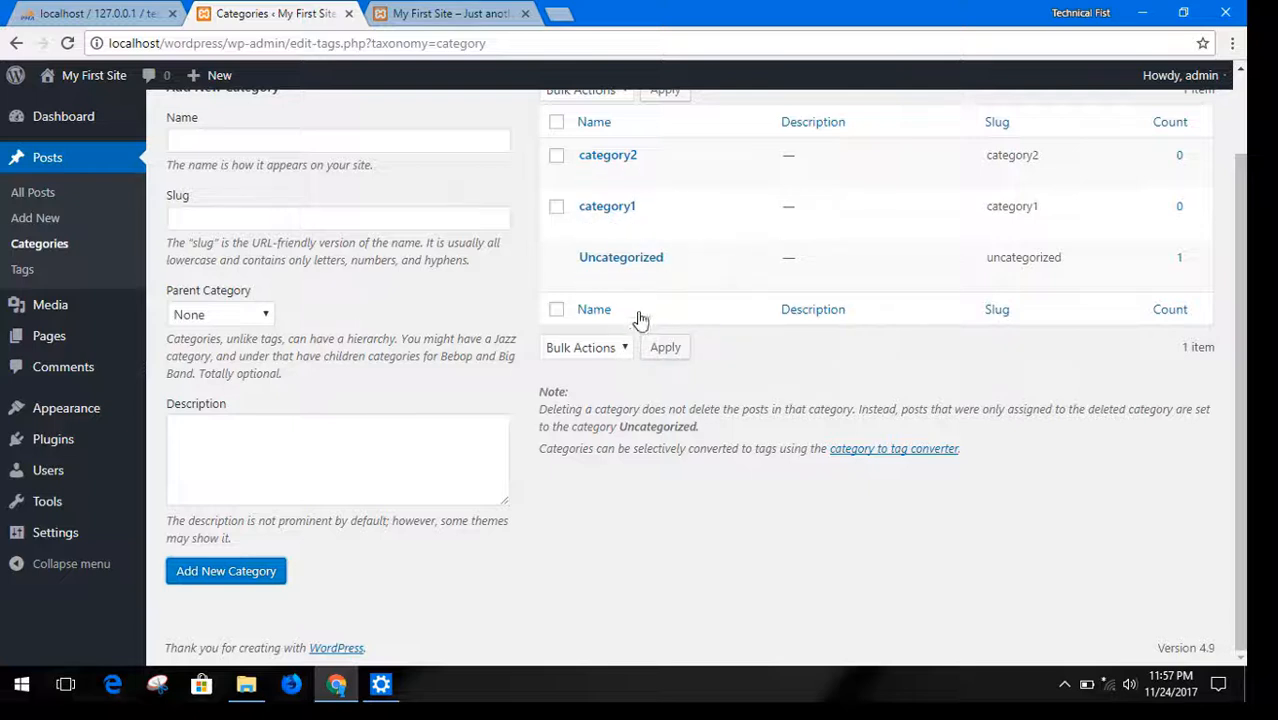
pyautogui.scroll(1, 257, 285)
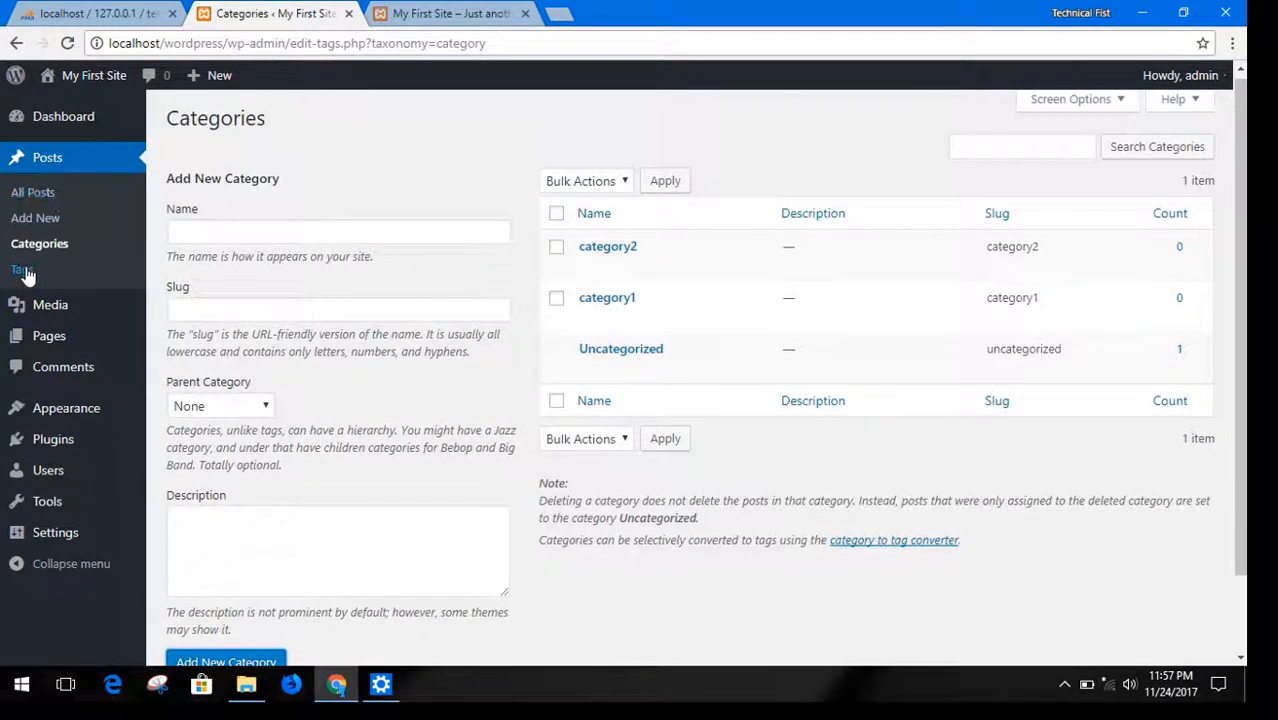
# Quick-edit the Hello world! post to add category1 and category2, retitle it "Hello world! 1" and update it
pyautogui.click(30, 193)
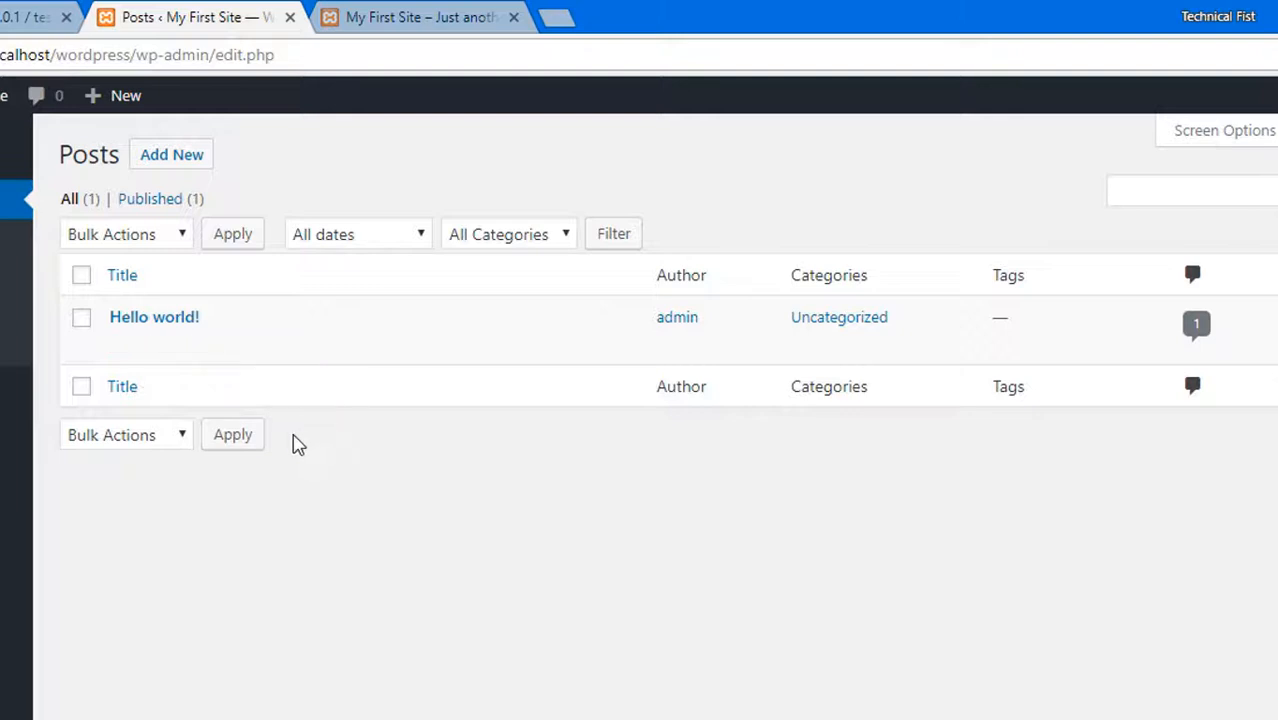
pyautogui.moveTo(193, 330)
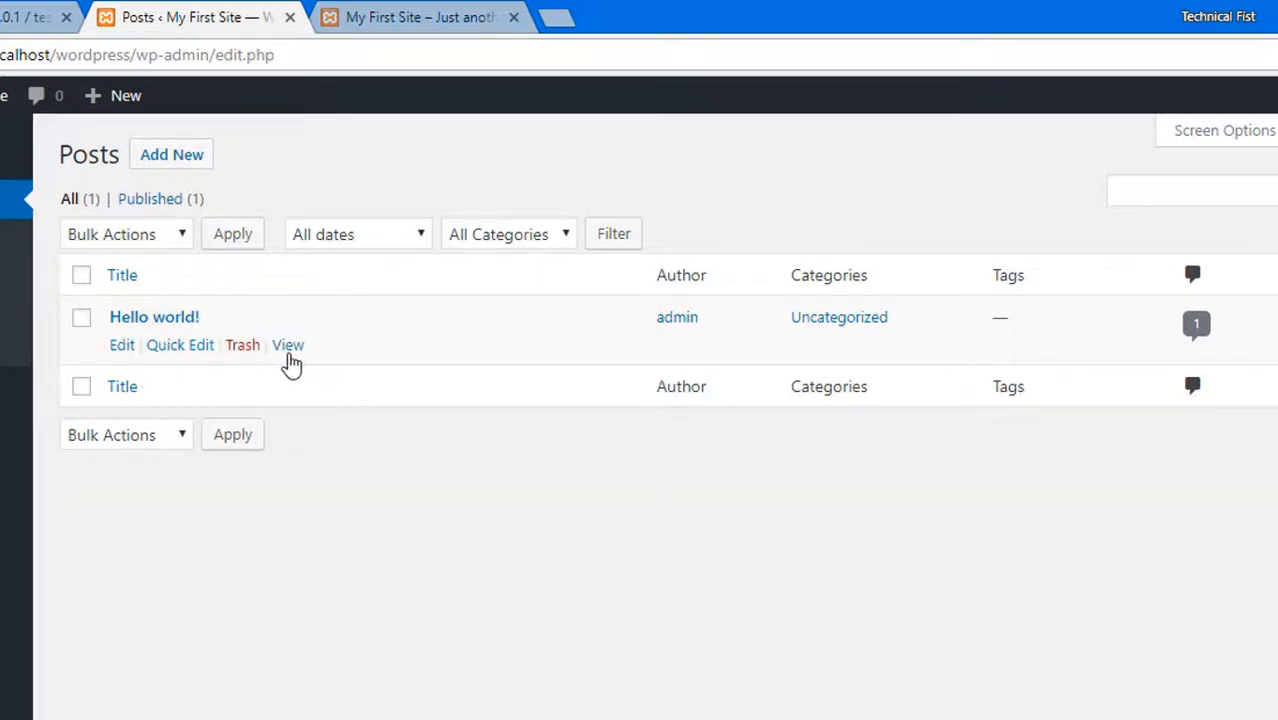
pyautogui.click(186, 350)
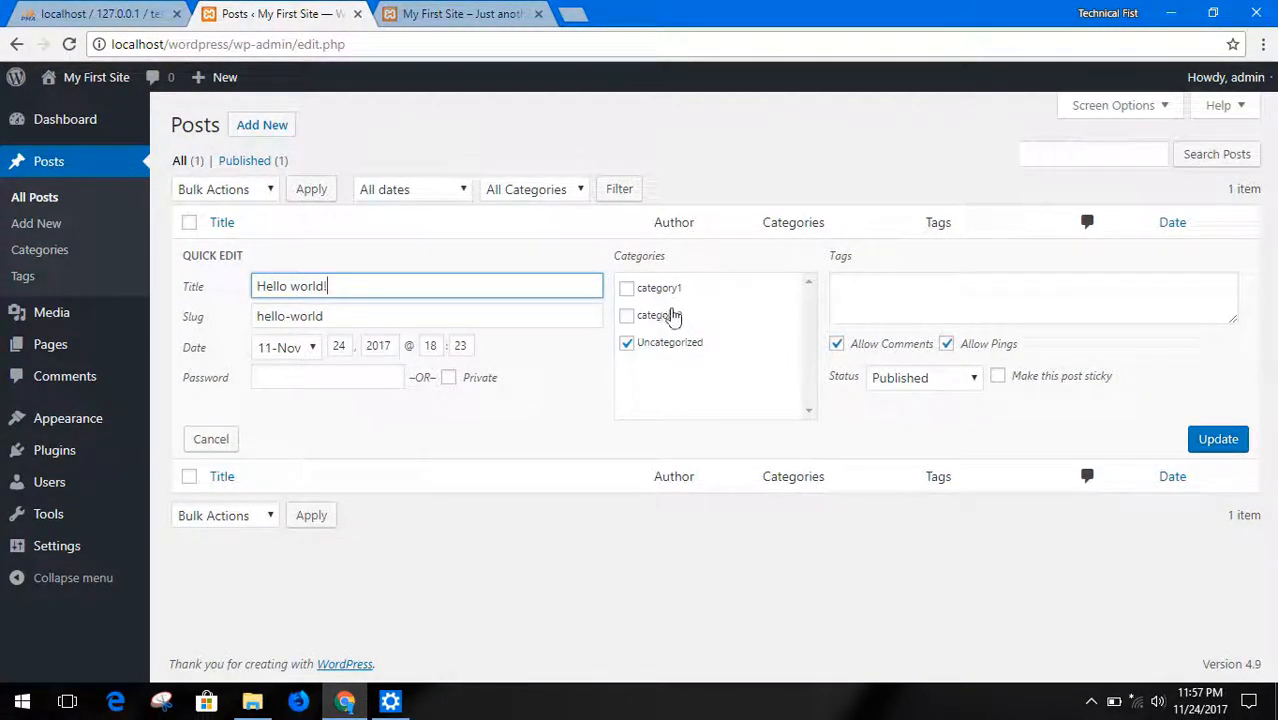
pyautogui.click(655, 292)
pyautogui.click(652, 320)
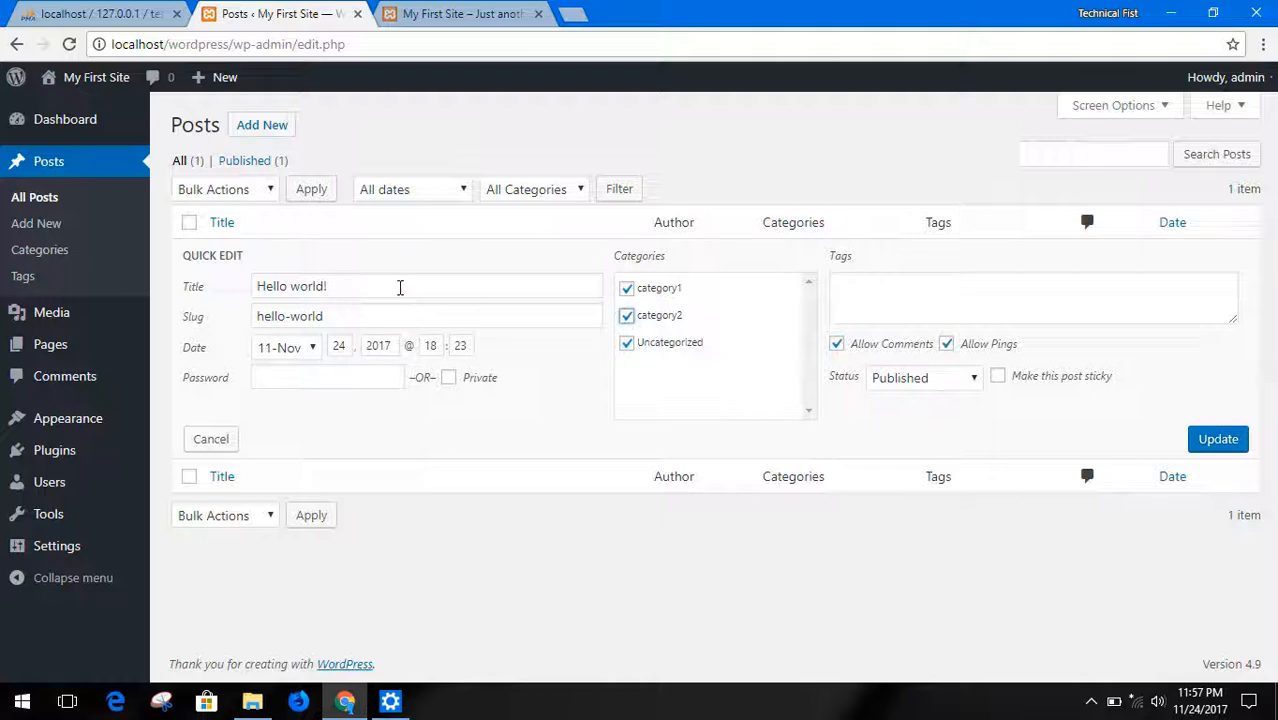
pyautogui.click(399, 287)
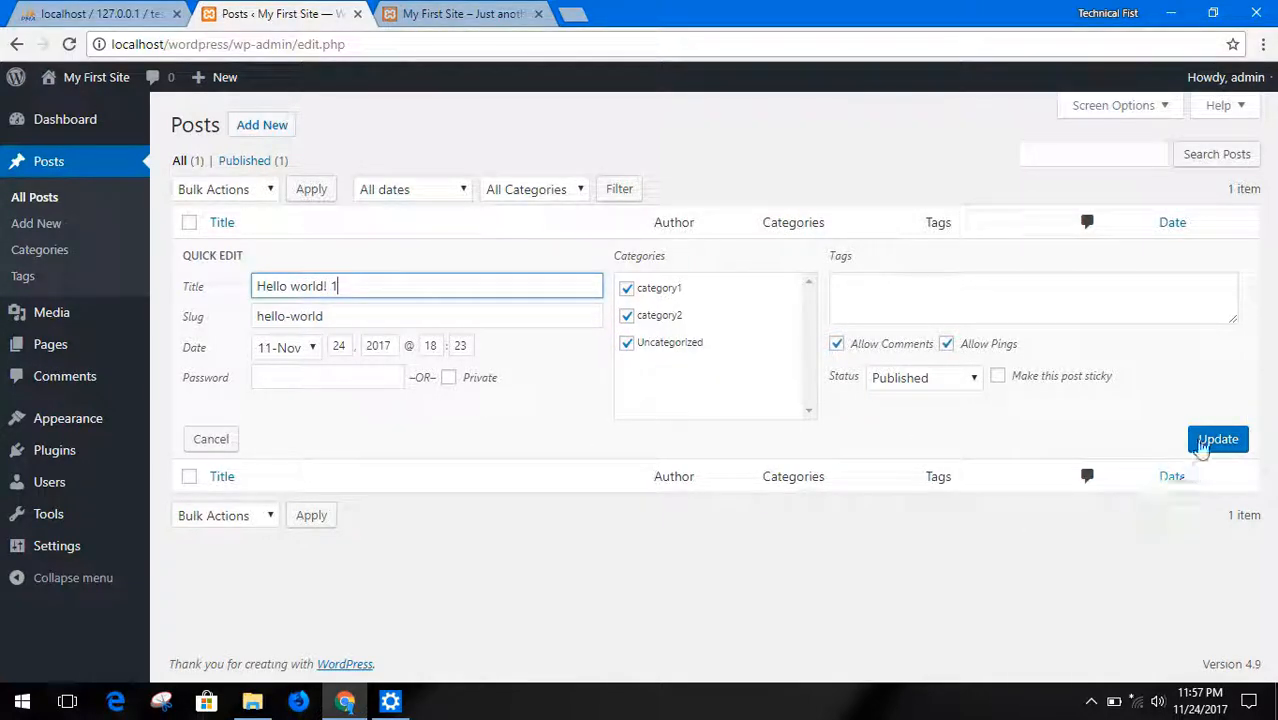
pyautogui.click(1205, 442)
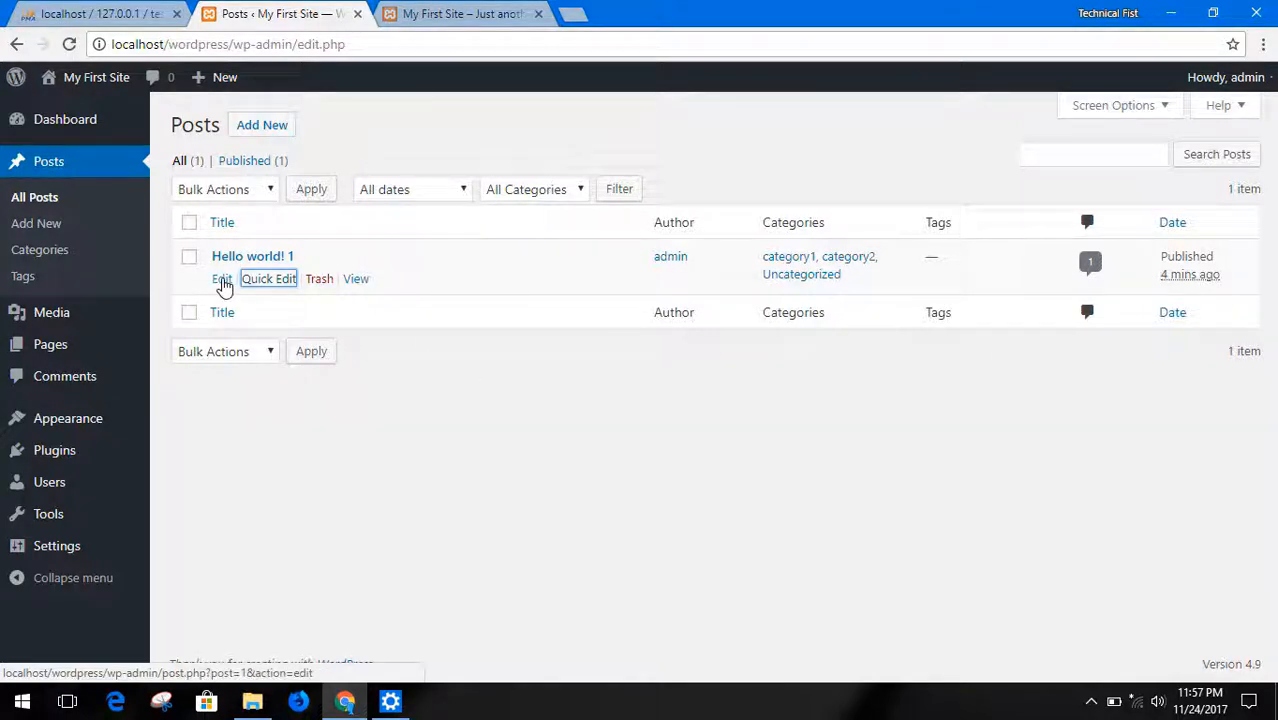
# Open the "Hello world! 1" post in the full editor and replace its body text with "THis is content section"
pyautogui.click(222, 280)
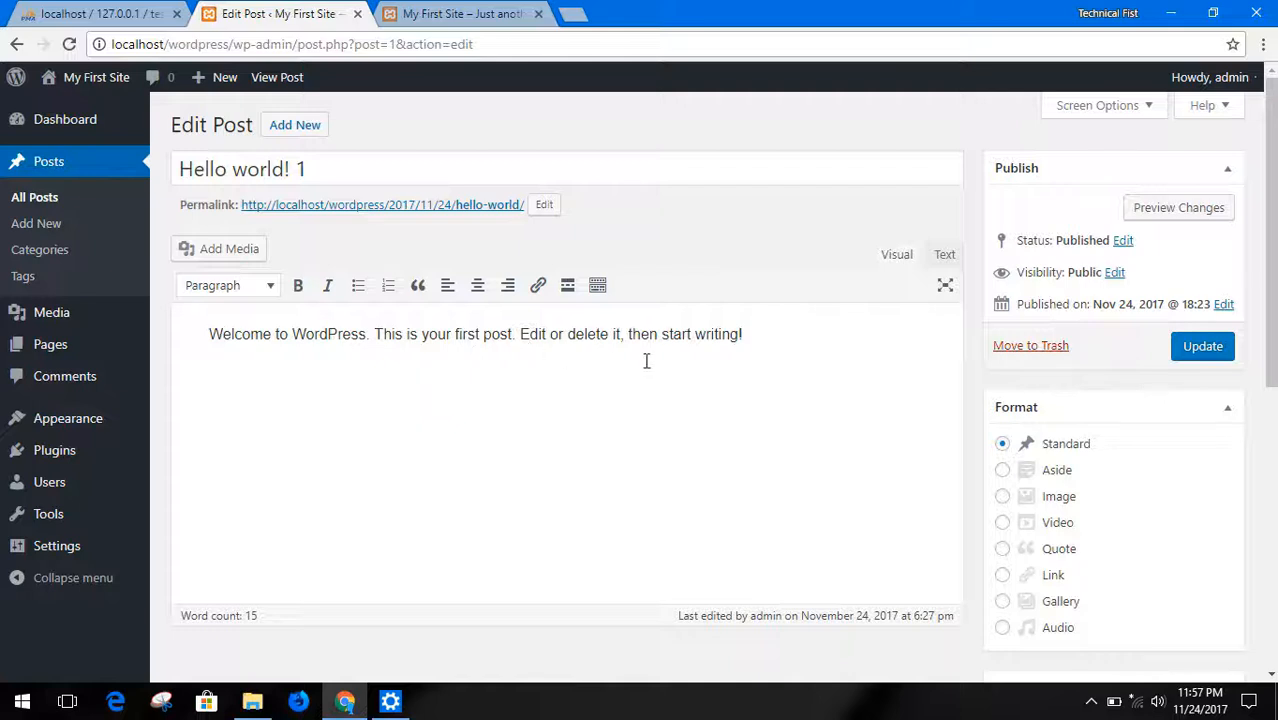
pyautogui.tripleClick(640, 334)
pyautogui.write('THis is content section')
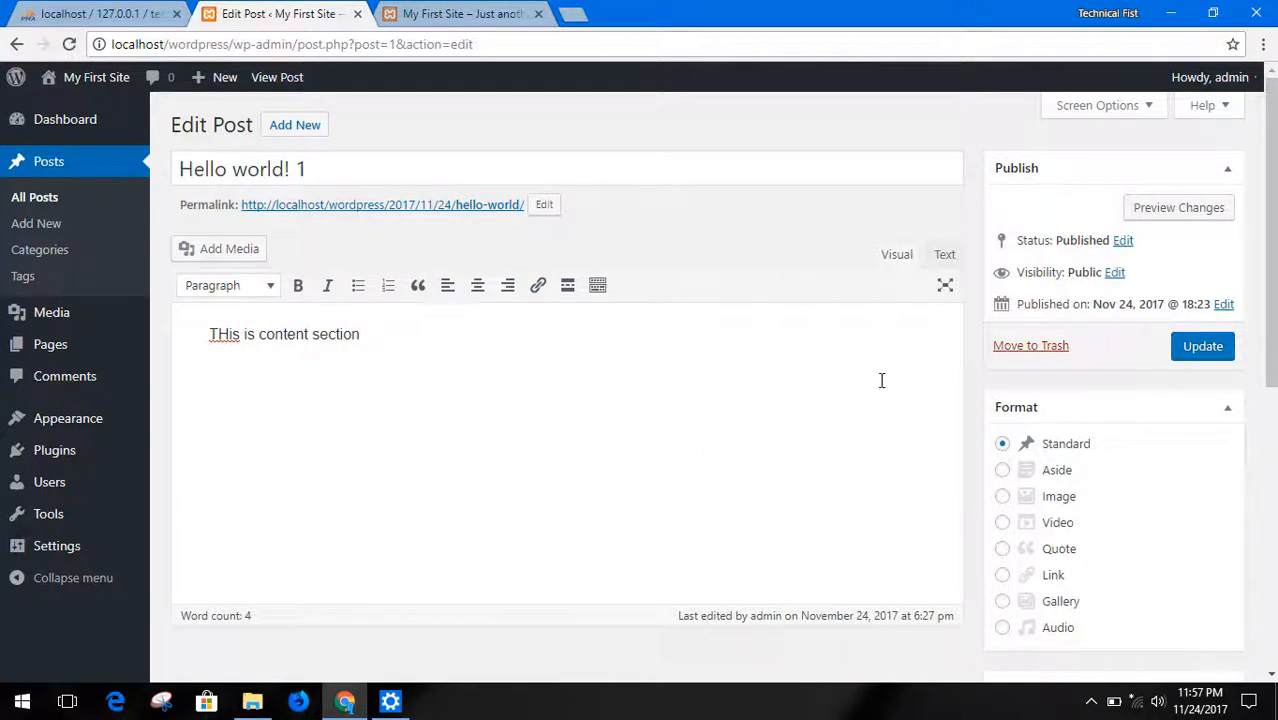
# Add a new category named category3 with no parent to the "Hello world! 1" post
pyautogui.scroll(-1, 884, 395)
pyautogui.scroll(-4, 866, 355)
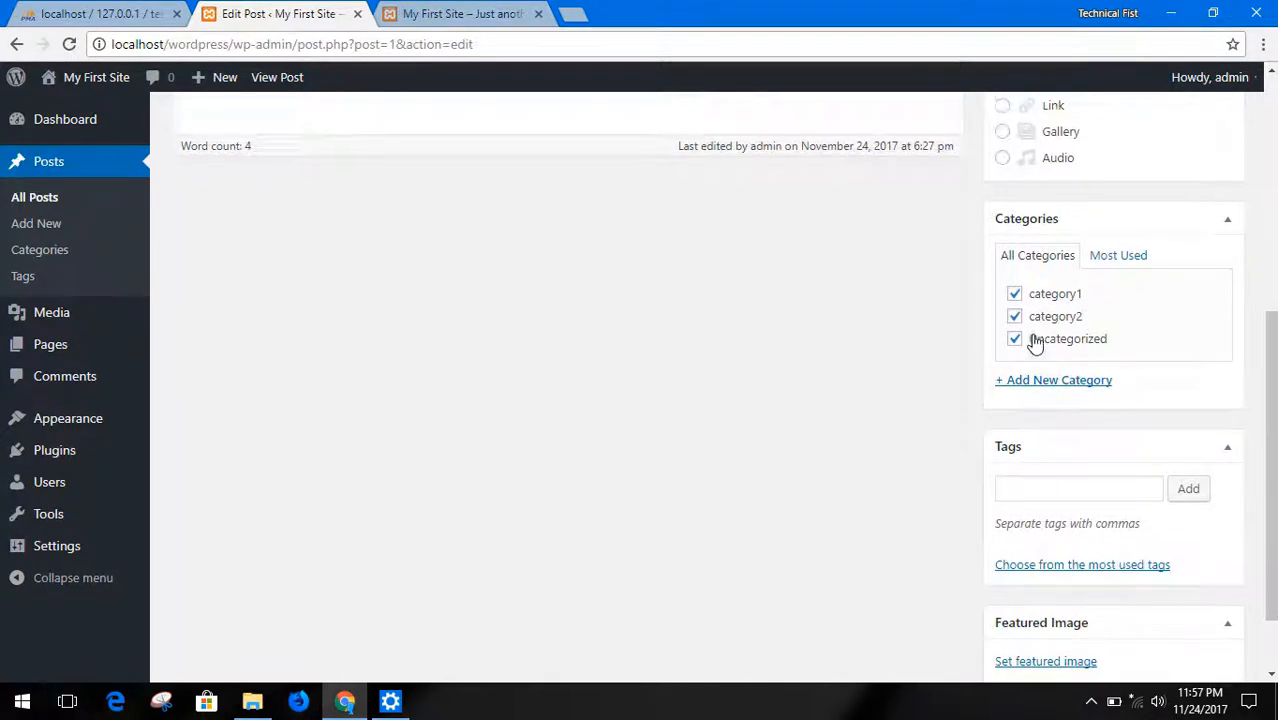
pyautogui.scroll(-1, 1036, 252)
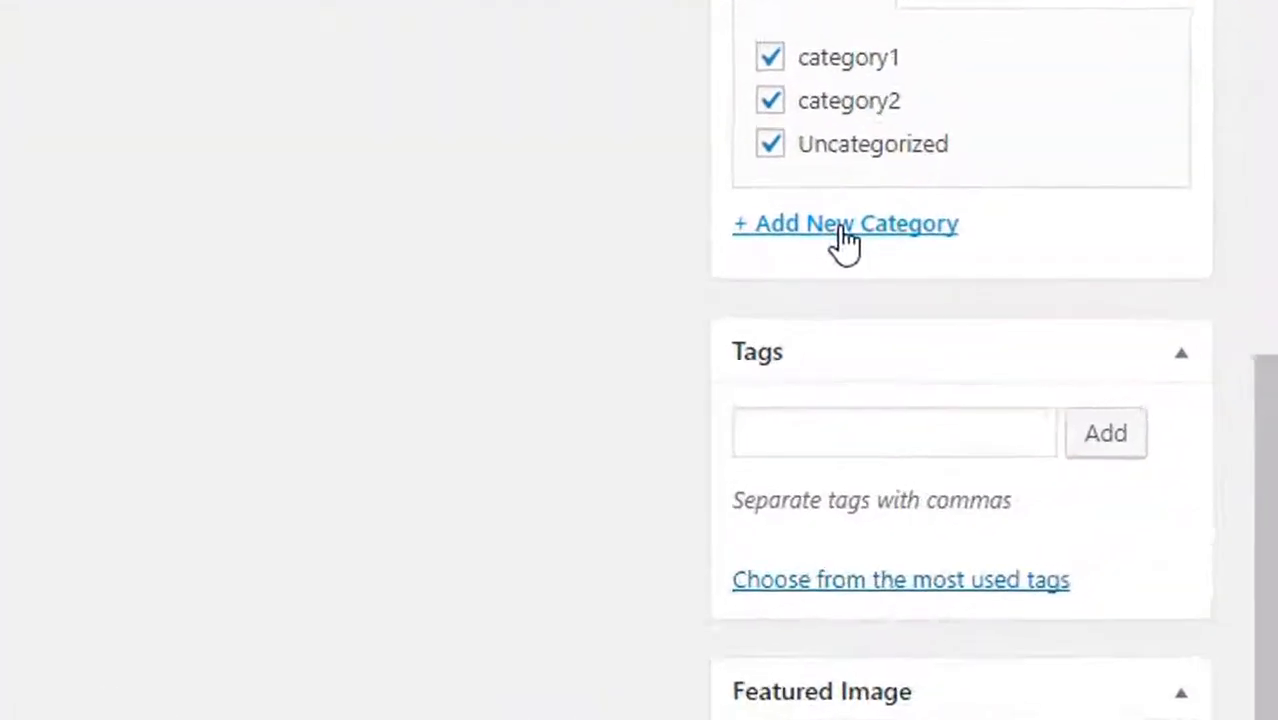
pyautogui.click(1048, 294)
pyautogui.write('category3')
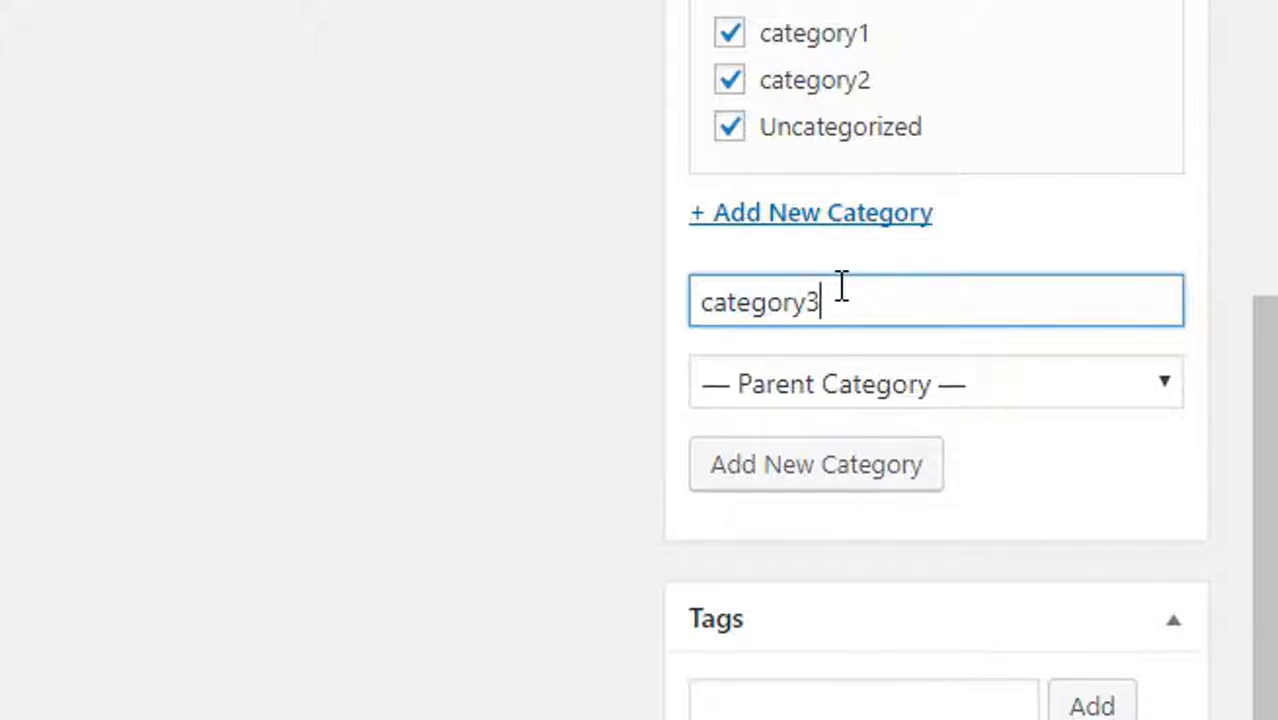
pyautogui.click(862, 466)
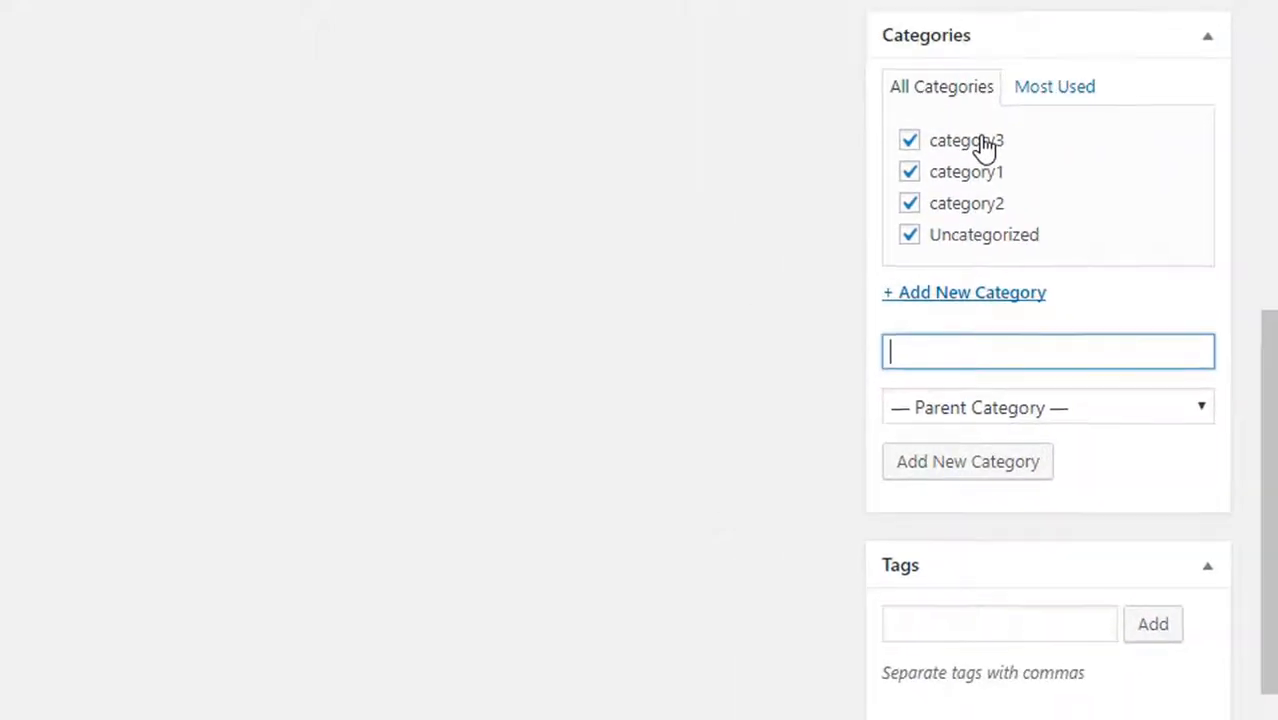
# Add the tags world and hello to the "Hello world! 1" post and update it
pyautogui.scroll(-2, 1040, 330)
pyautogui.click(1050, 396)
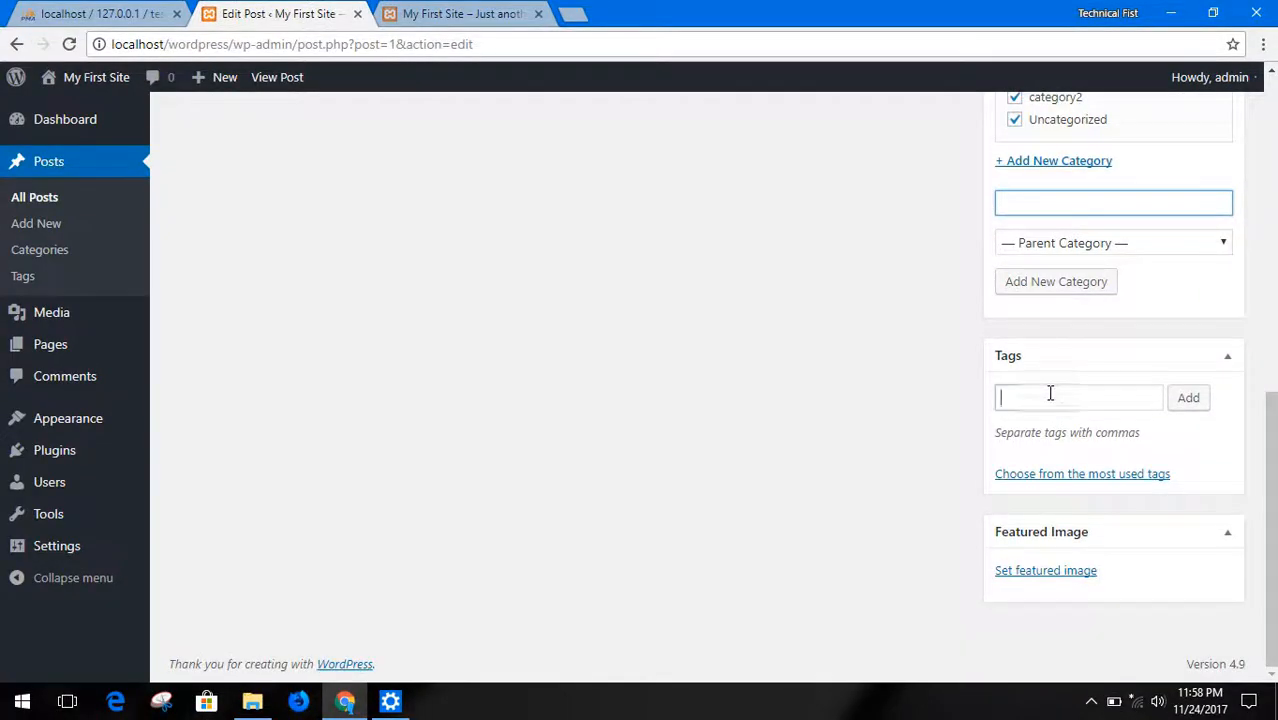
pyautogui.scroll(5, 918, 397)
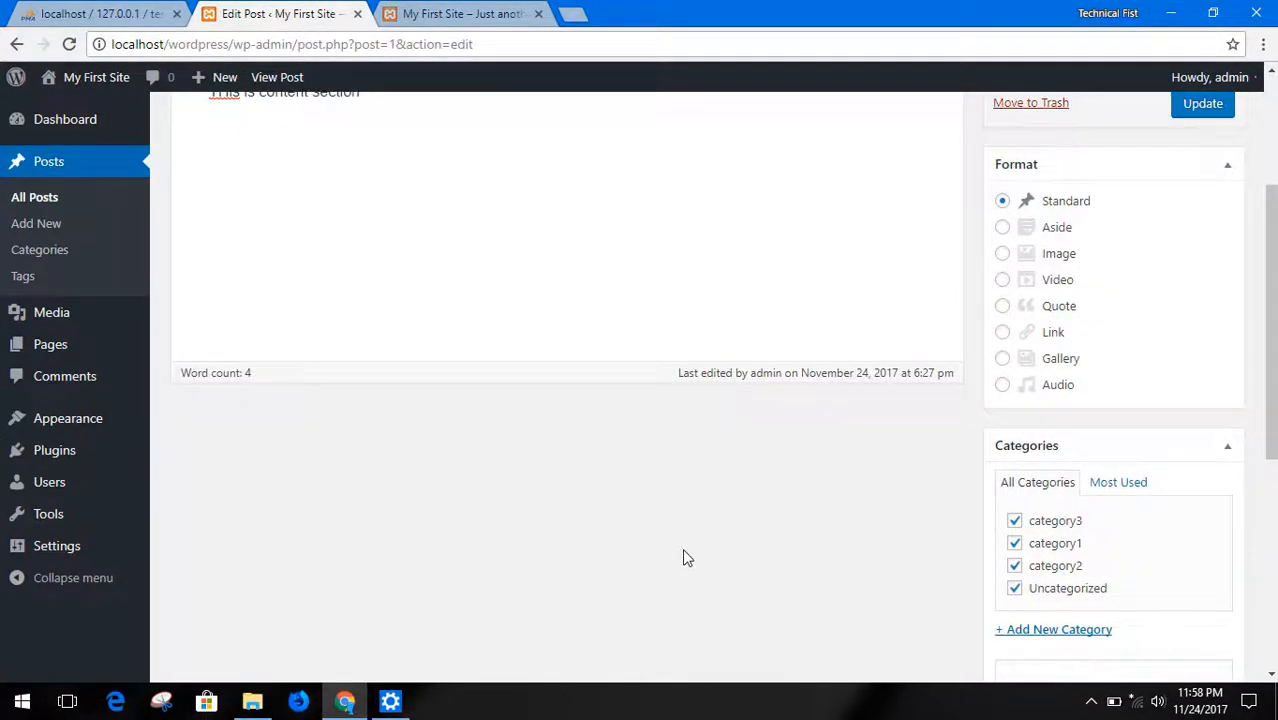
pyautogui.scroll(3, 784, 456)
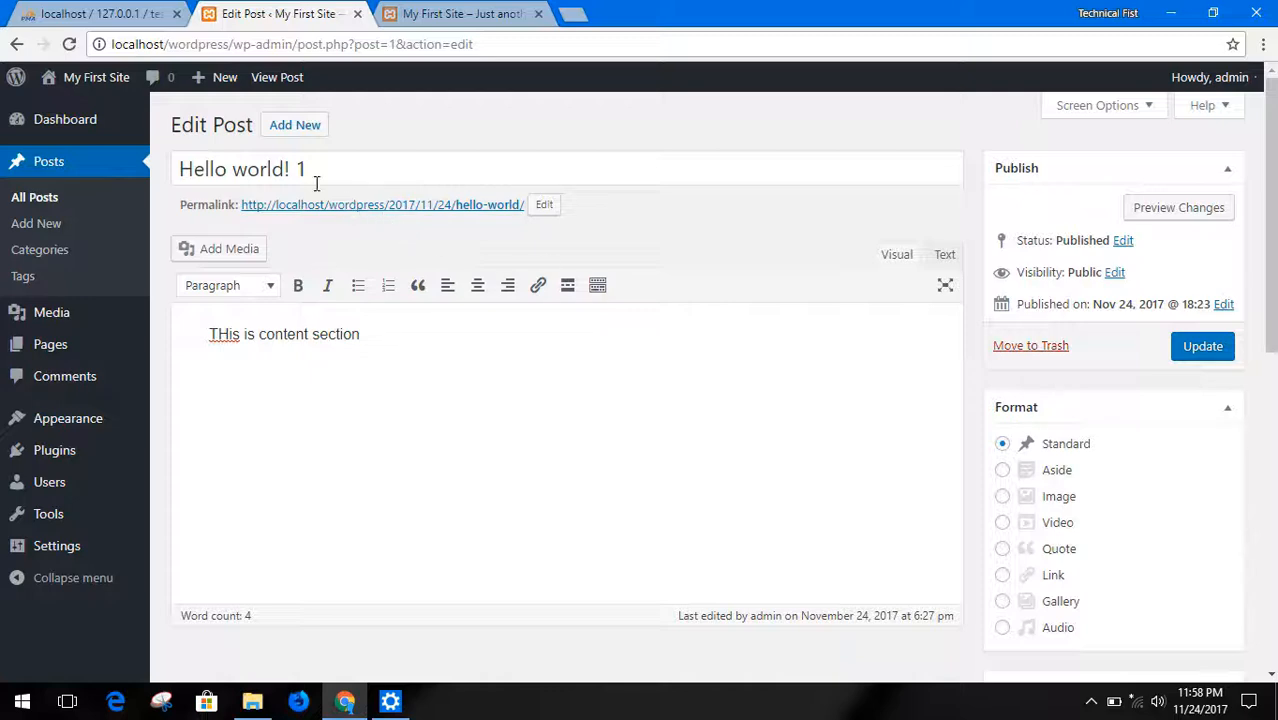
pyautogui.scroll(-8, 830, 499)
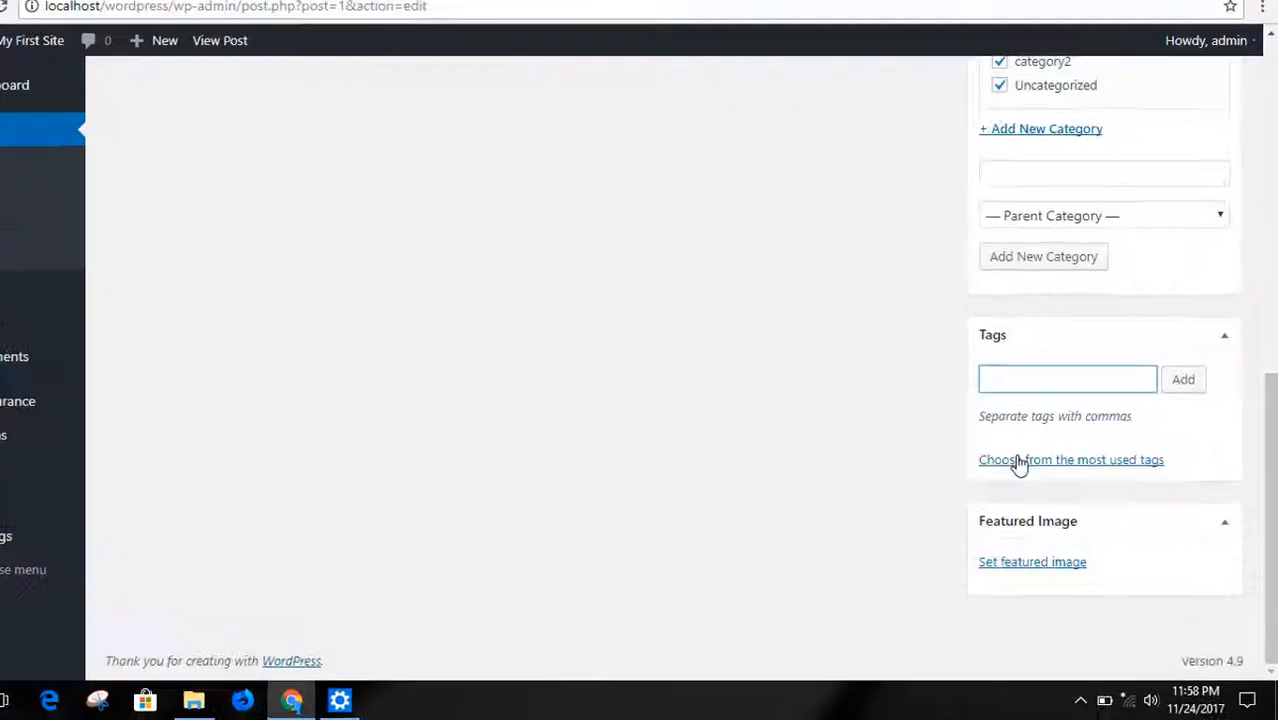
pyautogui.write('world')
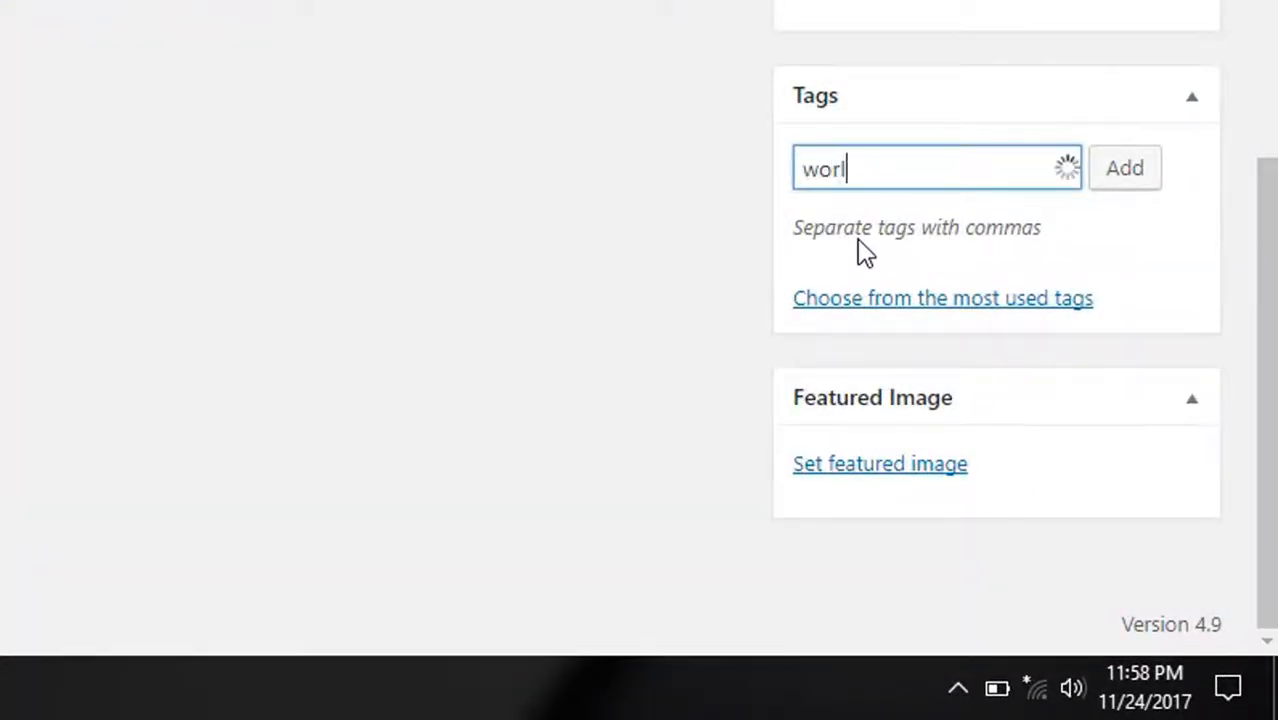
pyautogui.click(1102, 186)
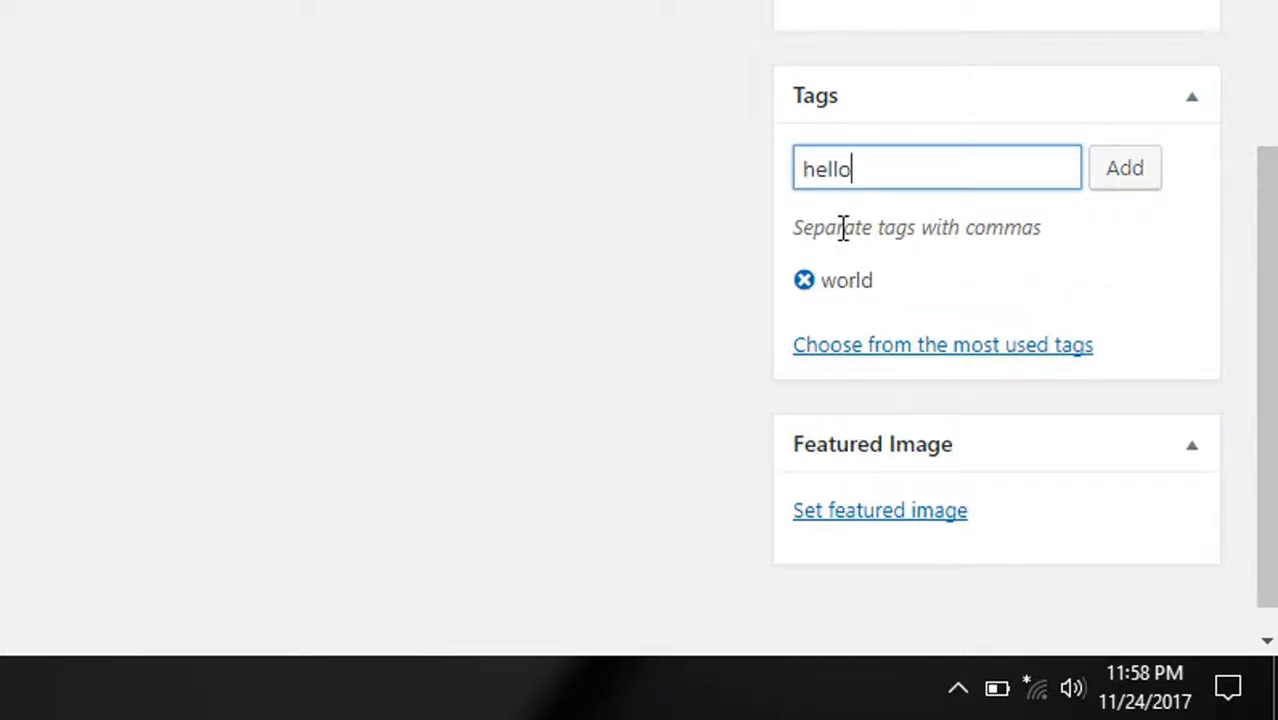
pyautogui.click(1118, 187)
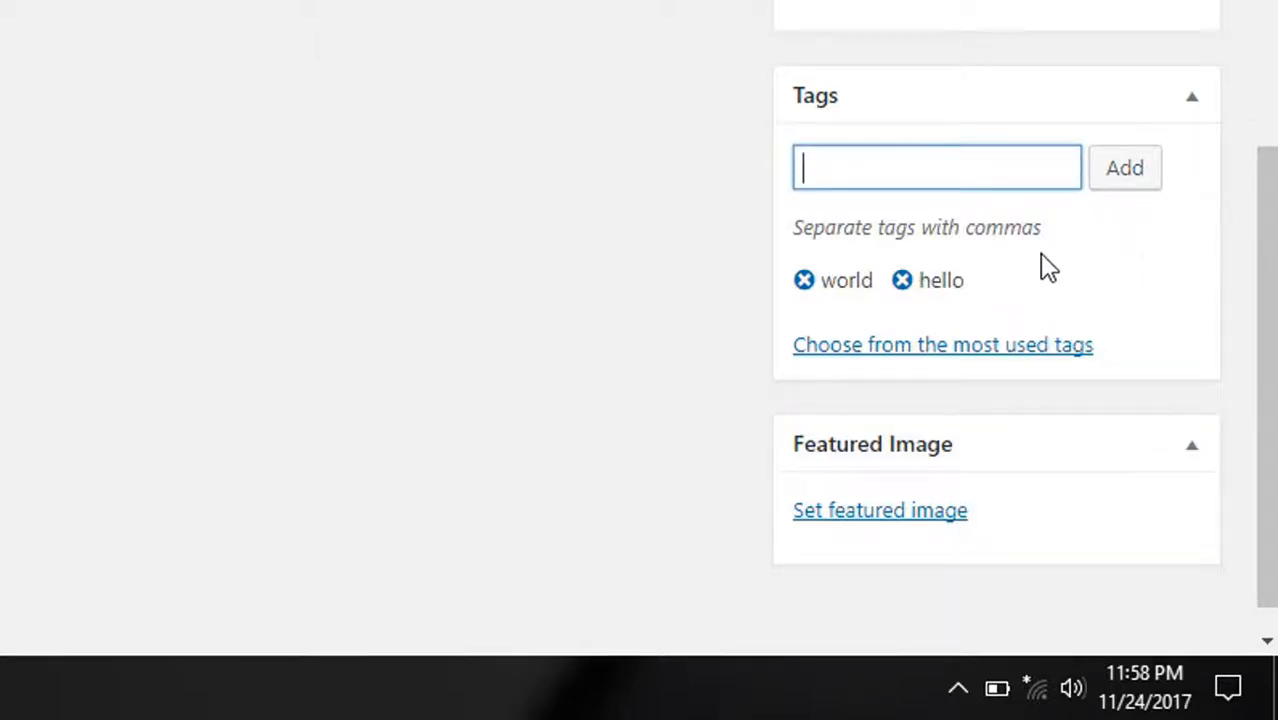
pyautogui.moveTo(978, 282)
pyautogui.mouseDown()
pyautogui.moveTo(881, 279)
pyautogui.moveTo(980, 275)
pyautogui.mouseUp()
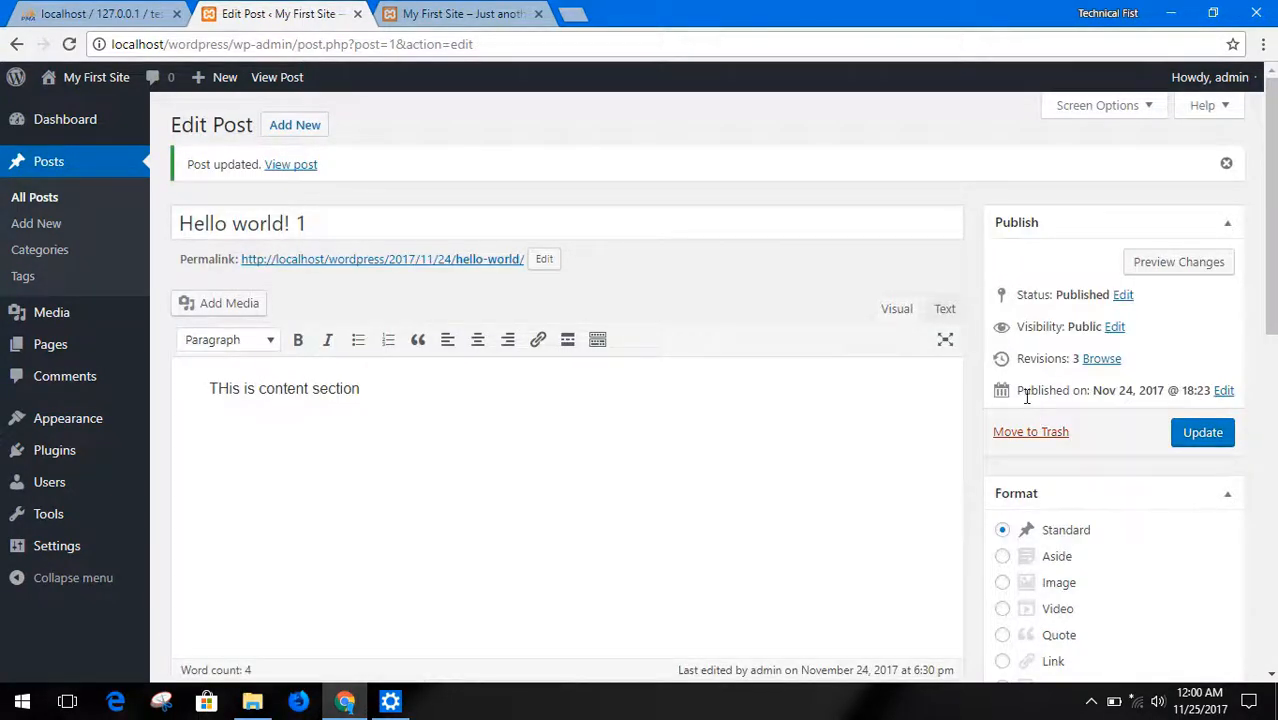
# Open the published "Hello world! 1" post in new browser tabs from its permalink and view links, and show the first one
pyautogui.middleClick(414, 266)
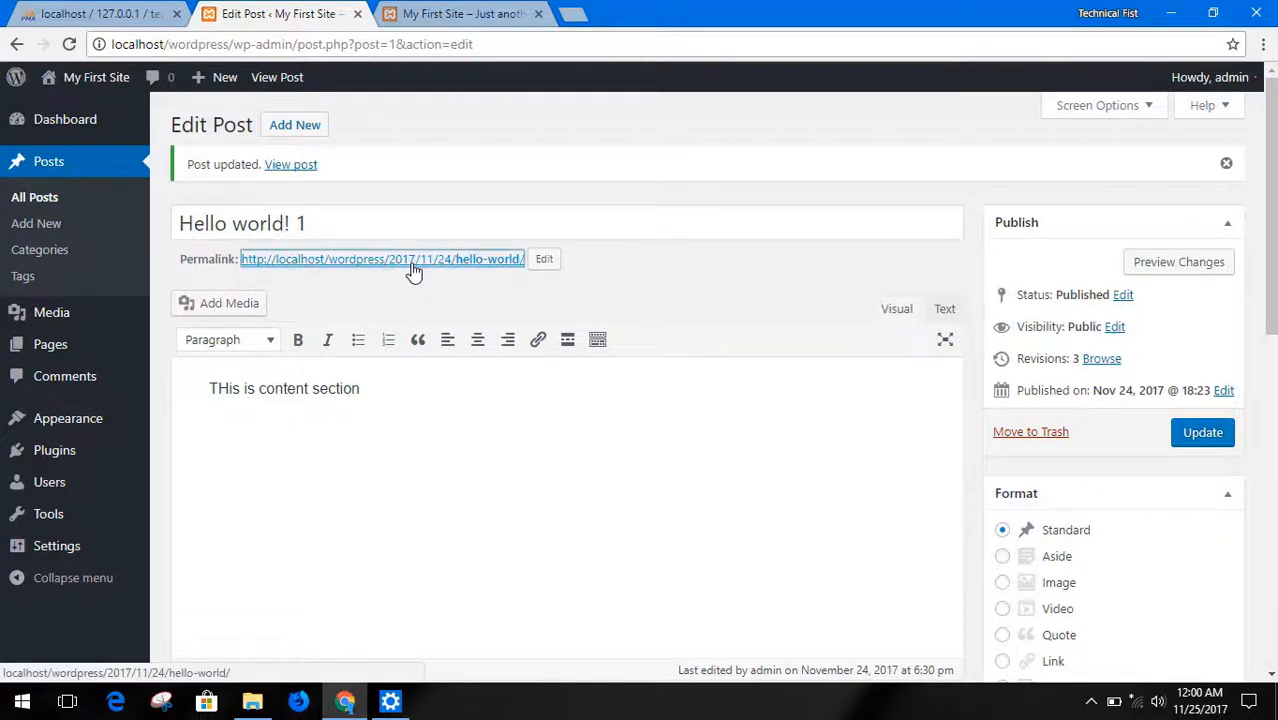
pyautogui.middleClick(290, 166)
pyautogui.middleClick(287, 87)
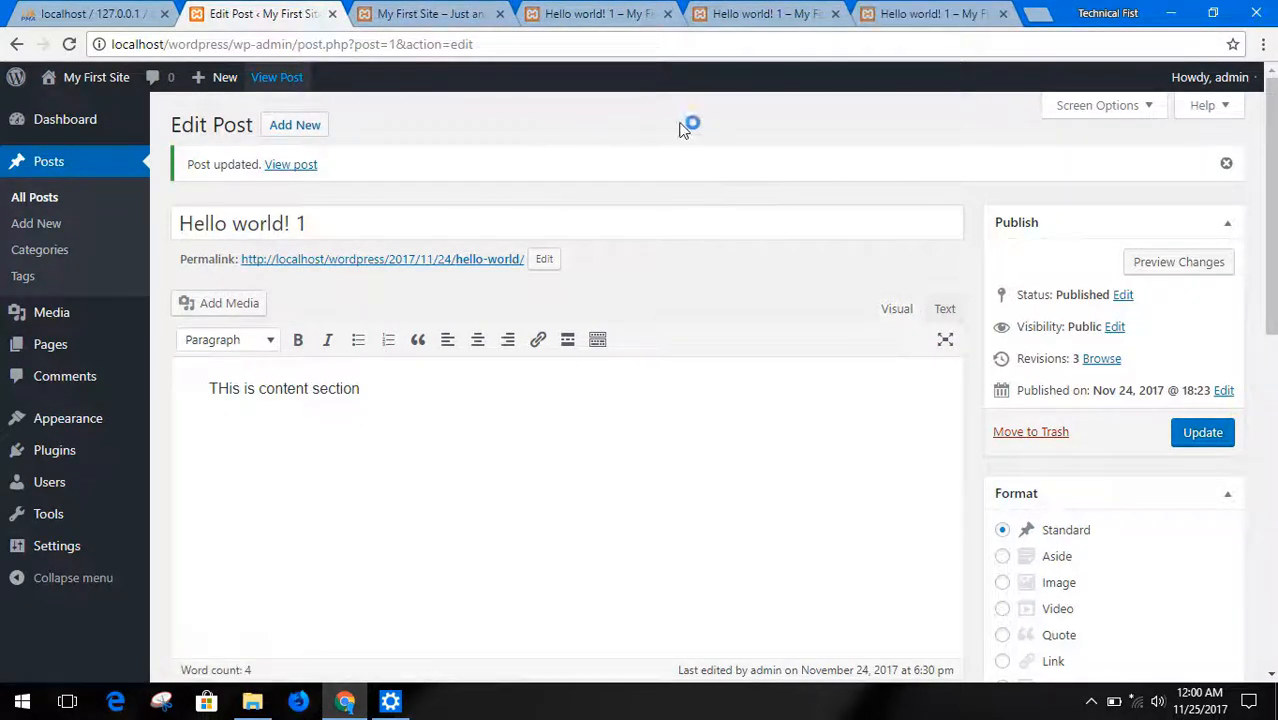
pyautogui.click(560, 14)
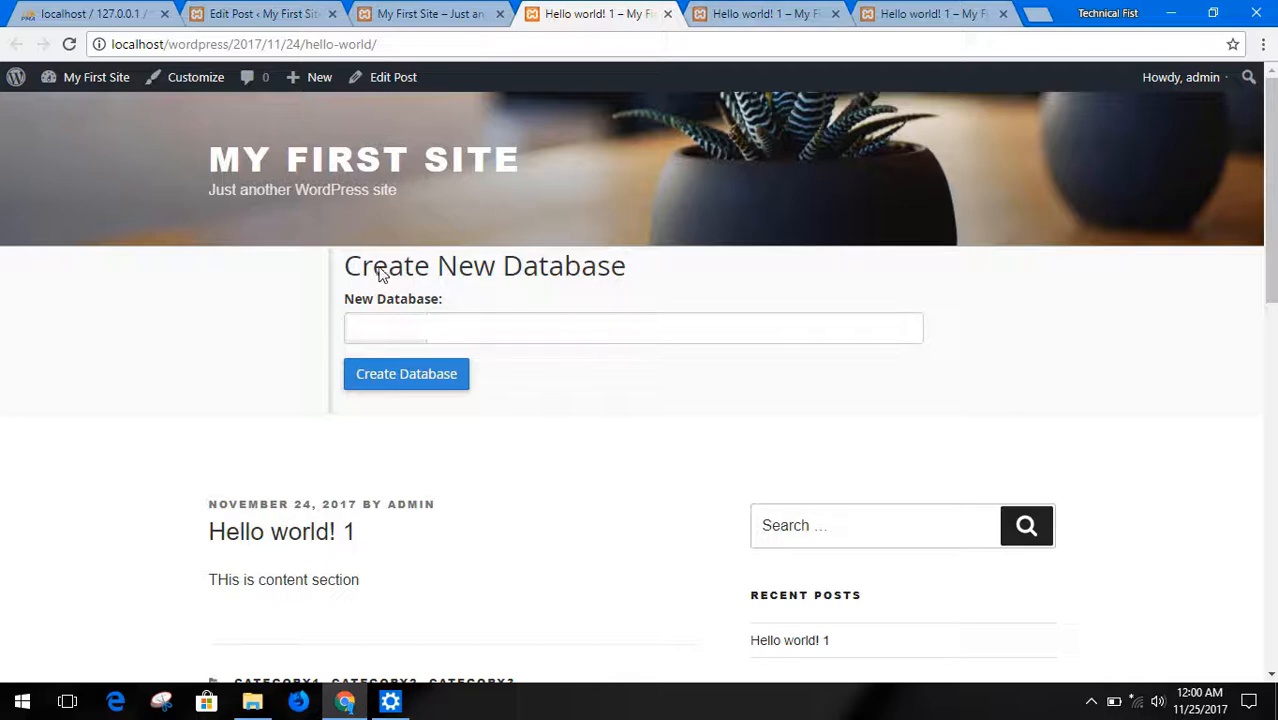
# Examine the categories and tags listed below the content of the published "Hello world! 1" post
pyautogui.scroll(-3, 518, 330)
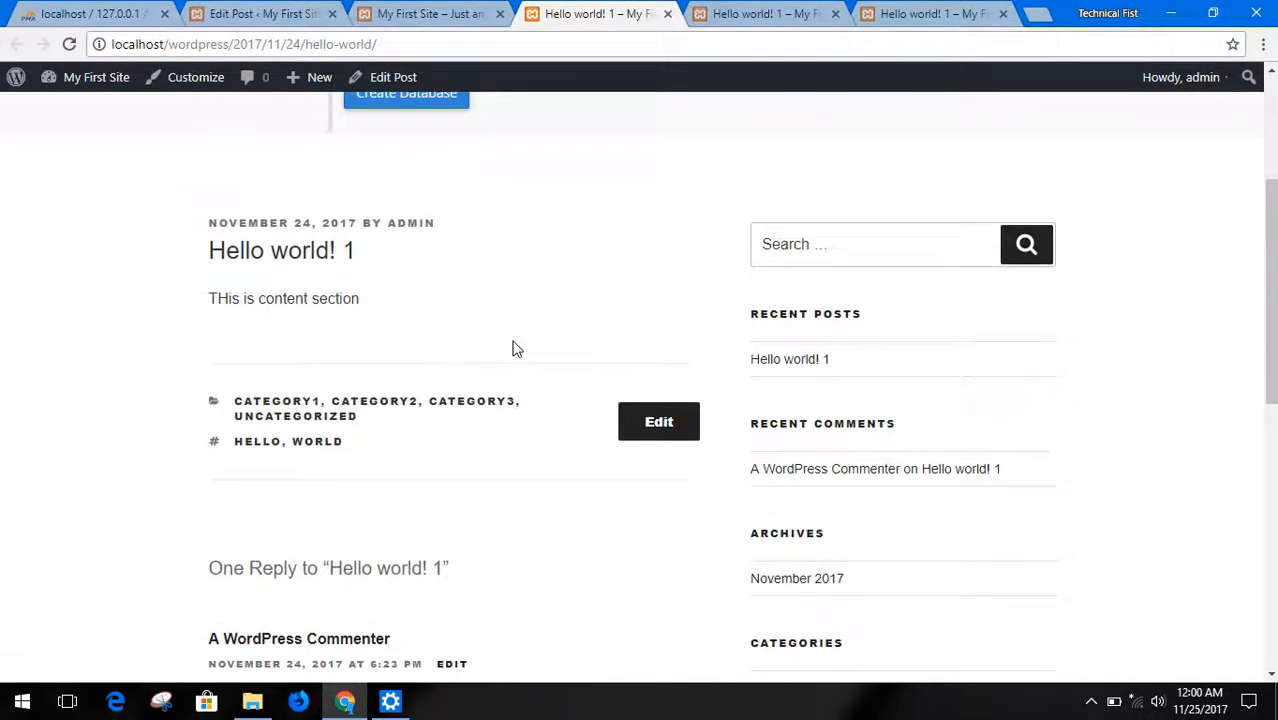
pyautogui.scroll(-2, 525, 350)
pyautogui.scroll(1, 522, 360)
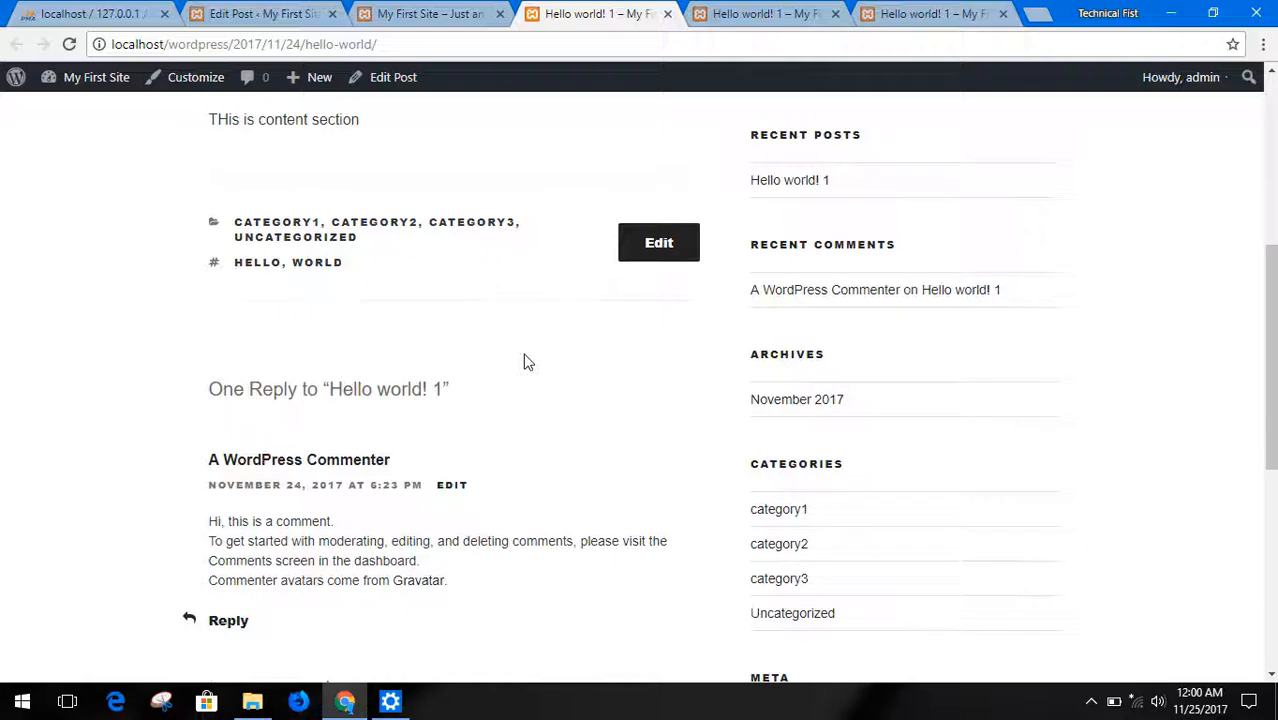
pyautogui.moveTo(362, 208); pyautogui.dragTo(240, 224)
pyautogui.click(240, 224)
pyautogui.scroll(-1, 400, 195)
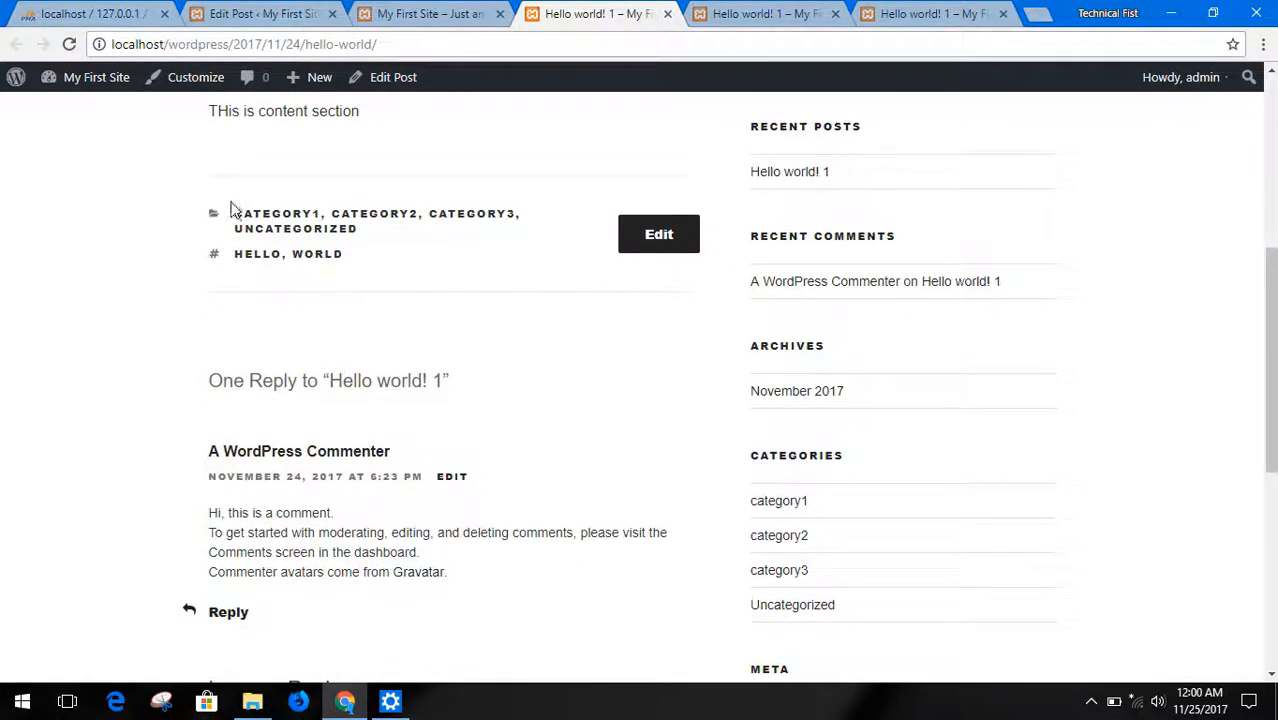
pyautogui.moveTo(375, 232); pyautogui.dragTo(256, 209)
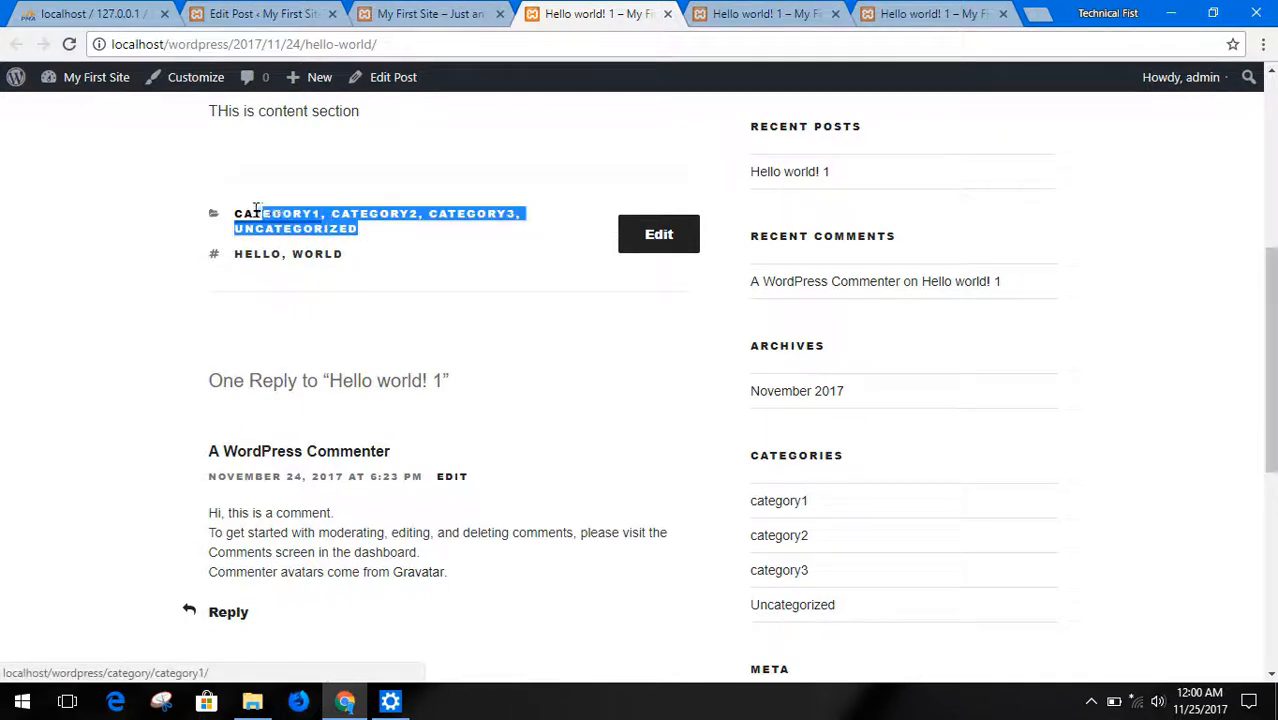
pyautogui.click(371, 258)
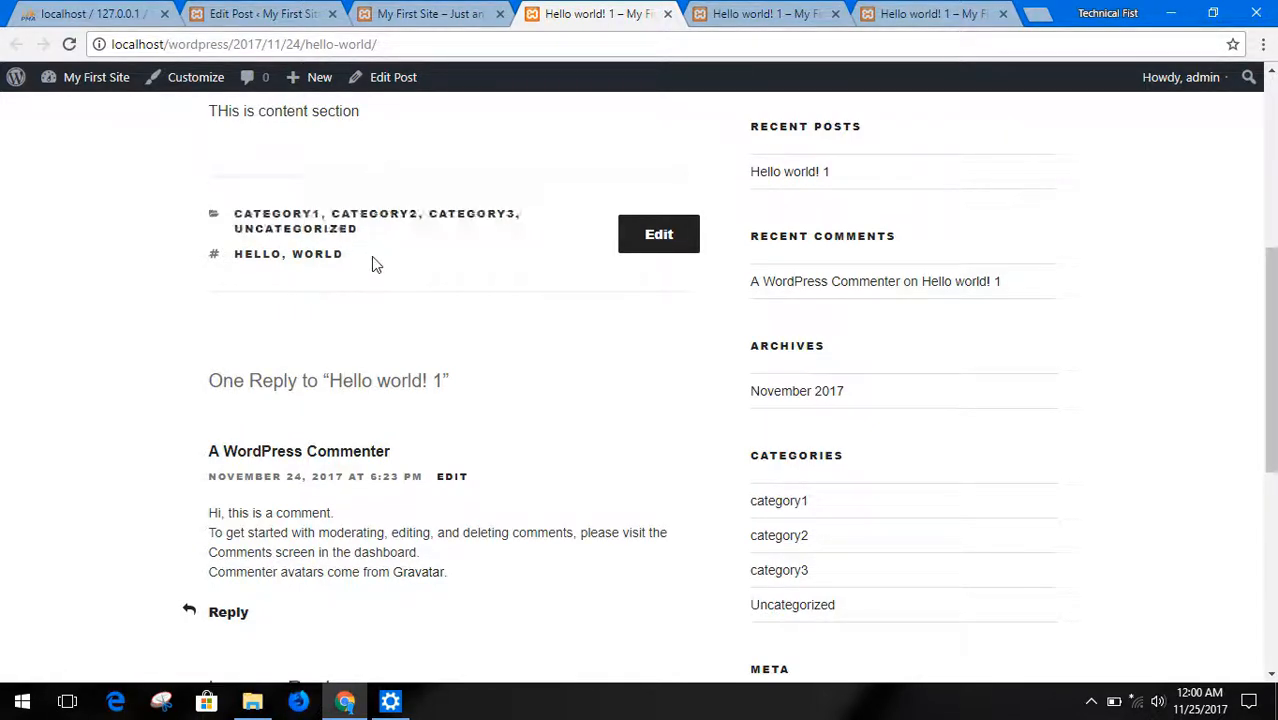
pyautogui.moveTo(338, 251); pyautogui.dragTo(210, 256)
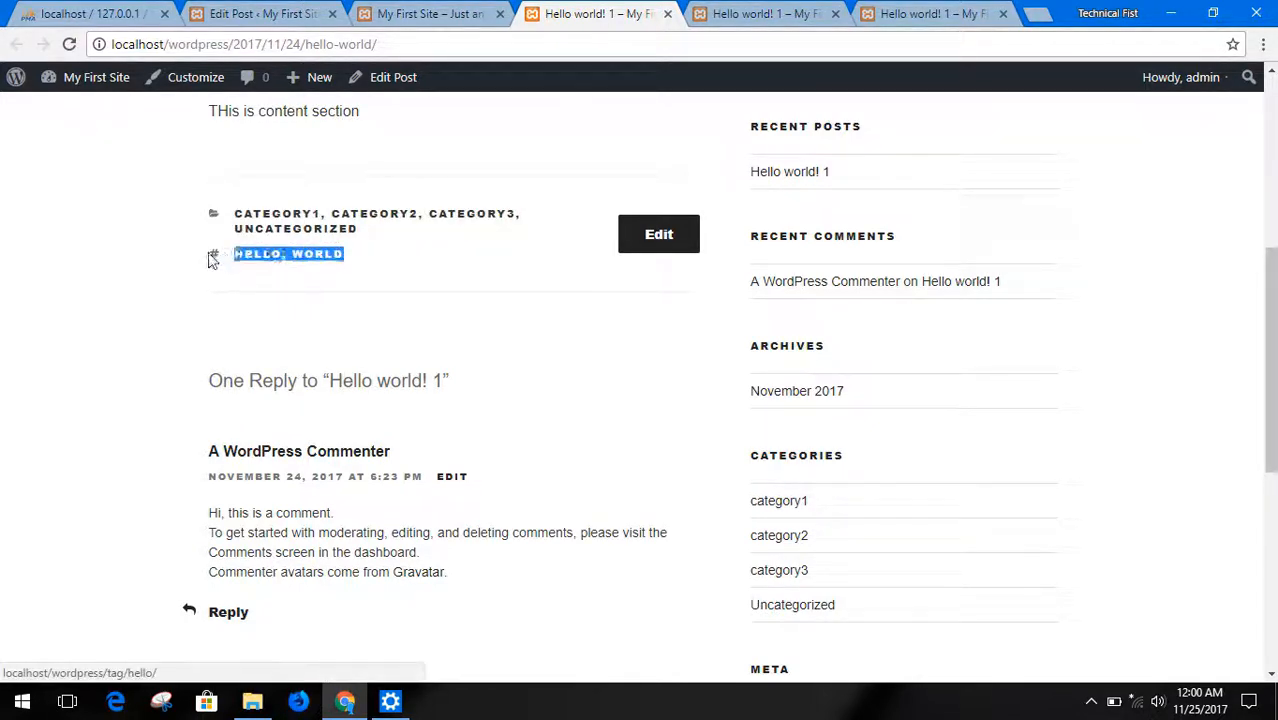
pyautogui.click(106, 274)
pyautogui.scroll(1, 285, 378)
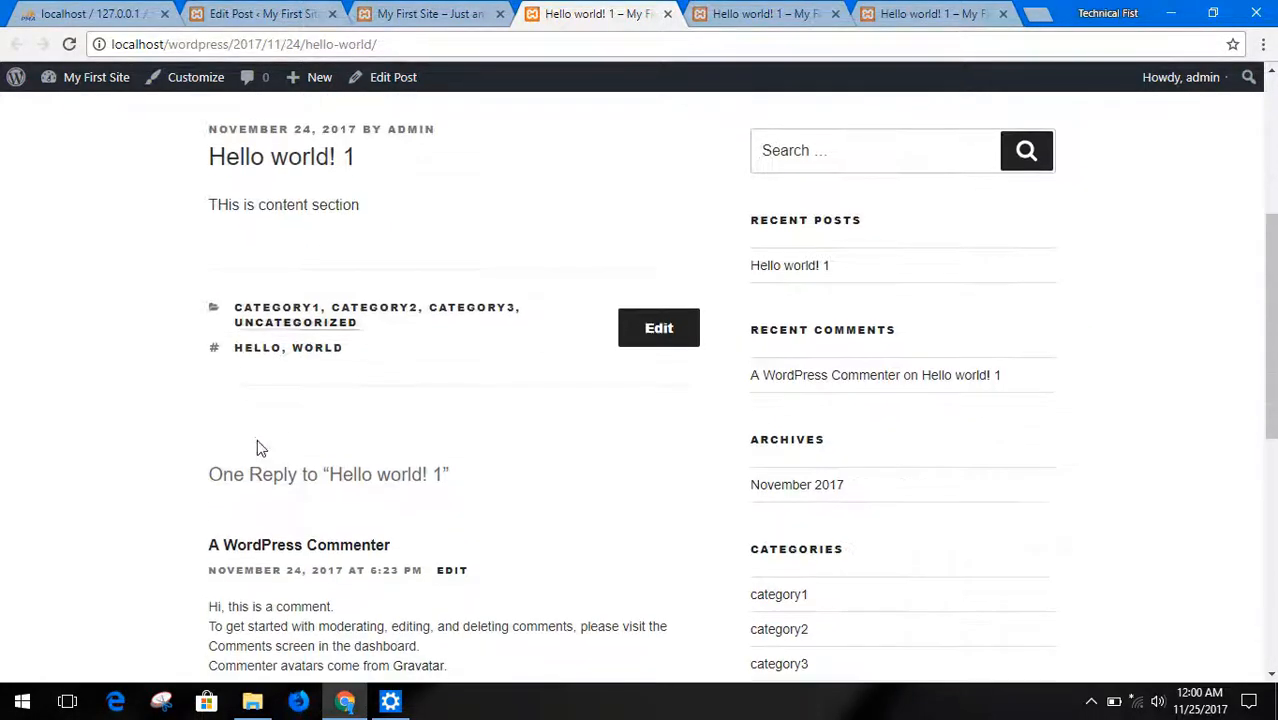
pyautogui.scroll(4, 371, 377)
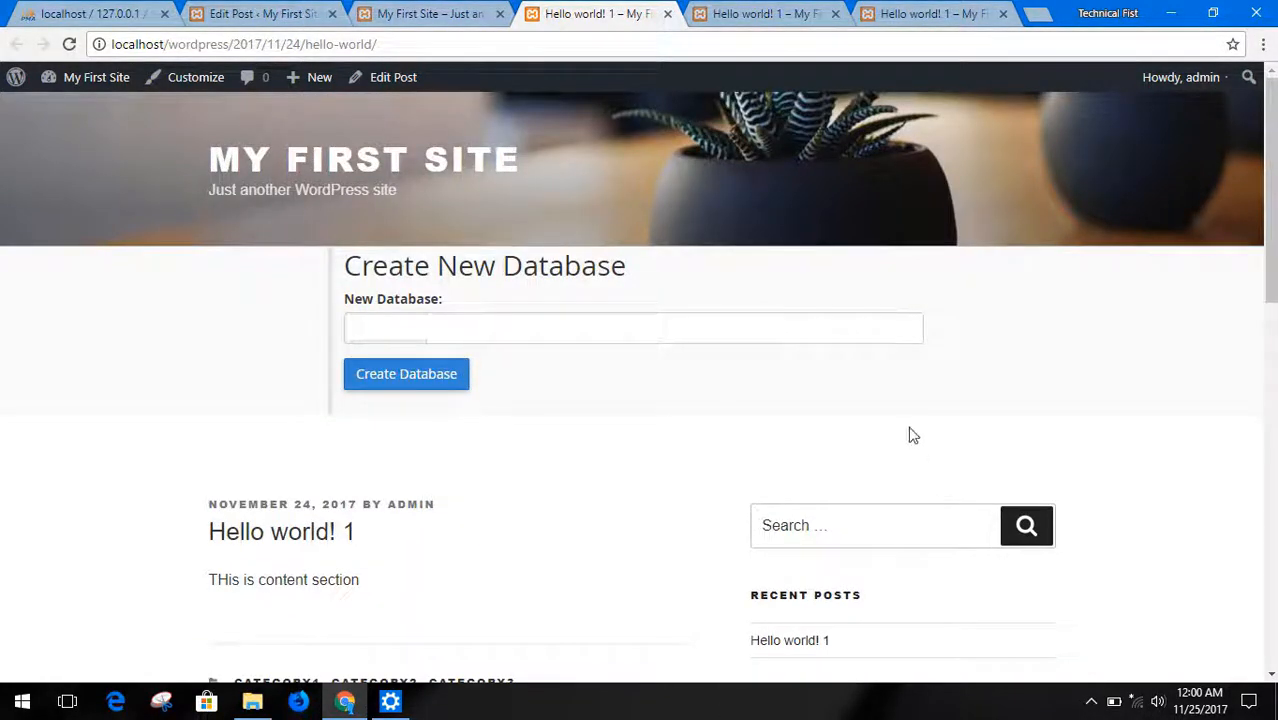
# Search the site for "world" and review the heading and the post in the search results
pyautogui.scroll(-2, 912, 435)
pyautogui.click(862, 331)
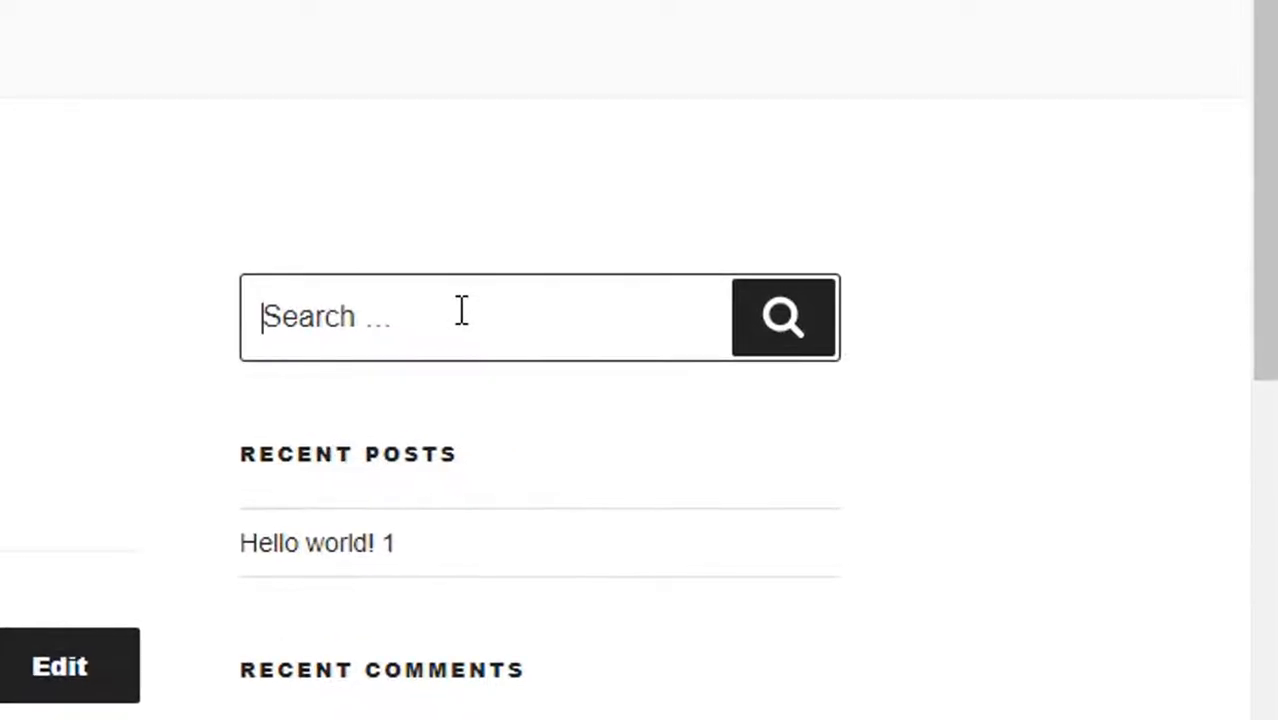
pyautogui.write('world')
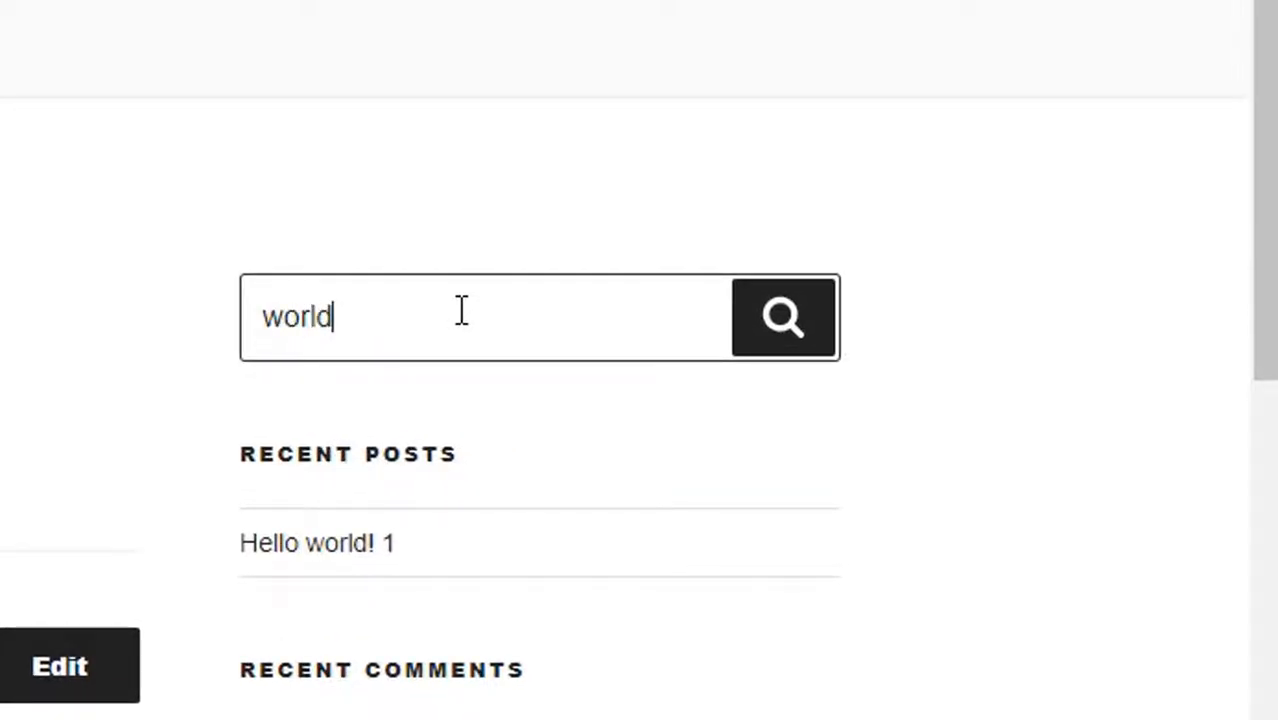
pyautogui.click(783, 316)
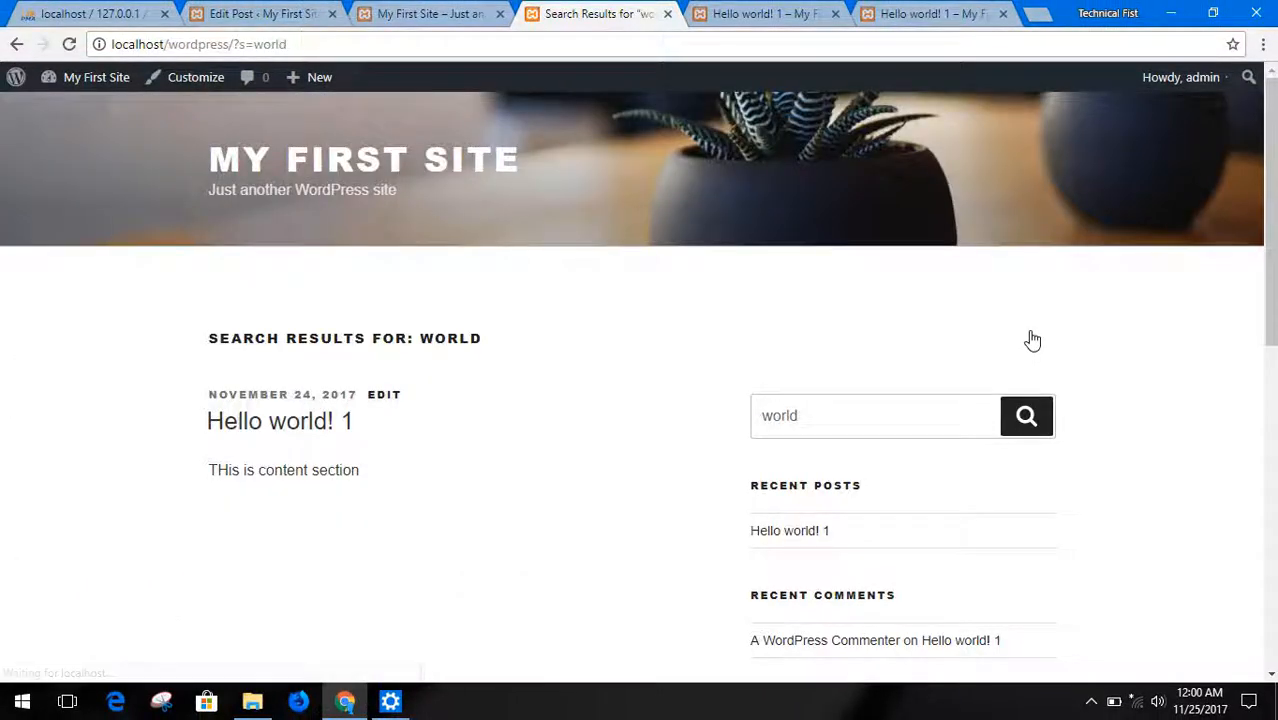
pyautogui.scroll(-2, 830, 377)
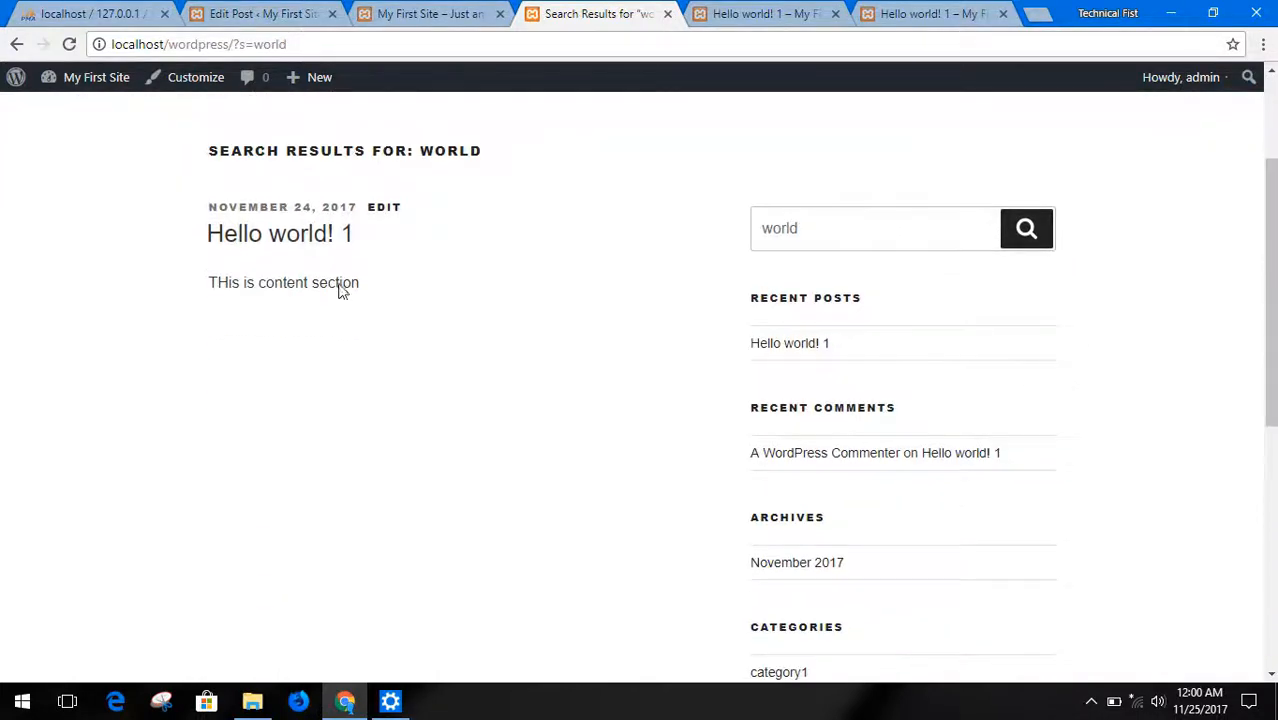
pyautogui.moveTo(213, 152); pyautogui.dragTo(477, 152)
pyautogui.click(499, 168)
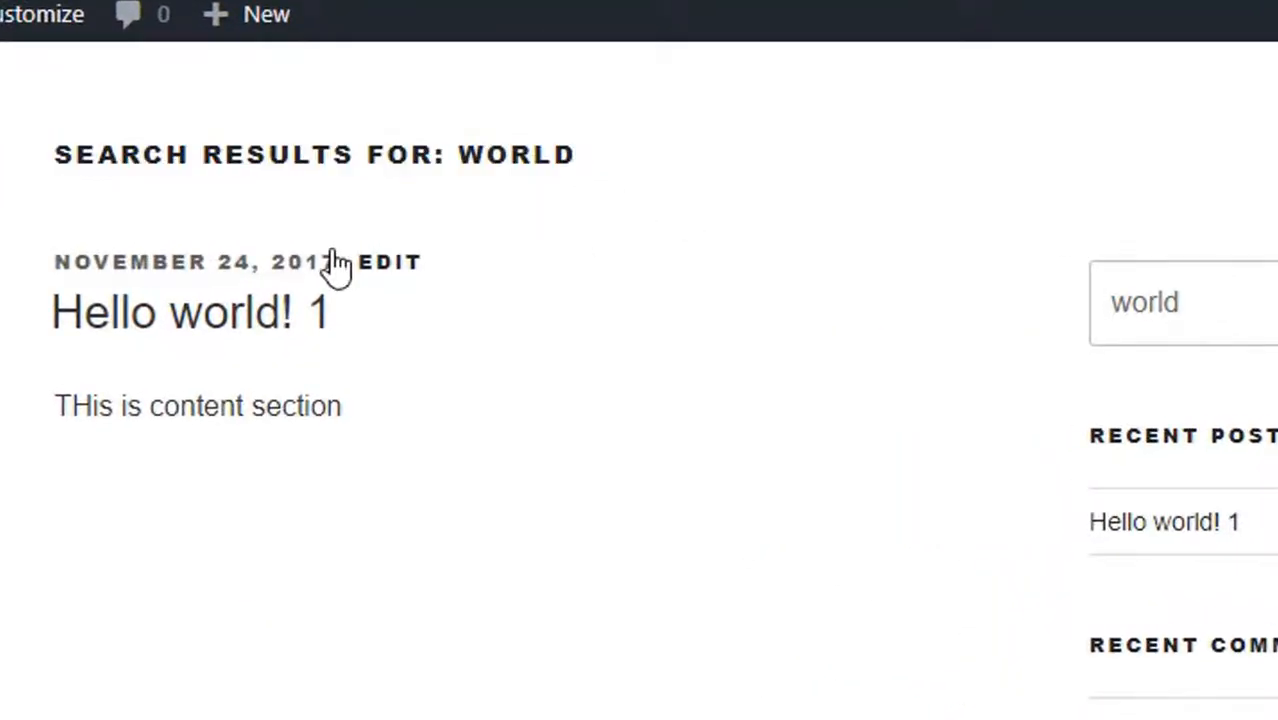
pyautogui.moveTo(1, 322); pyautogui.dragTo(426, 442)
pyautogui.click(388, 417)
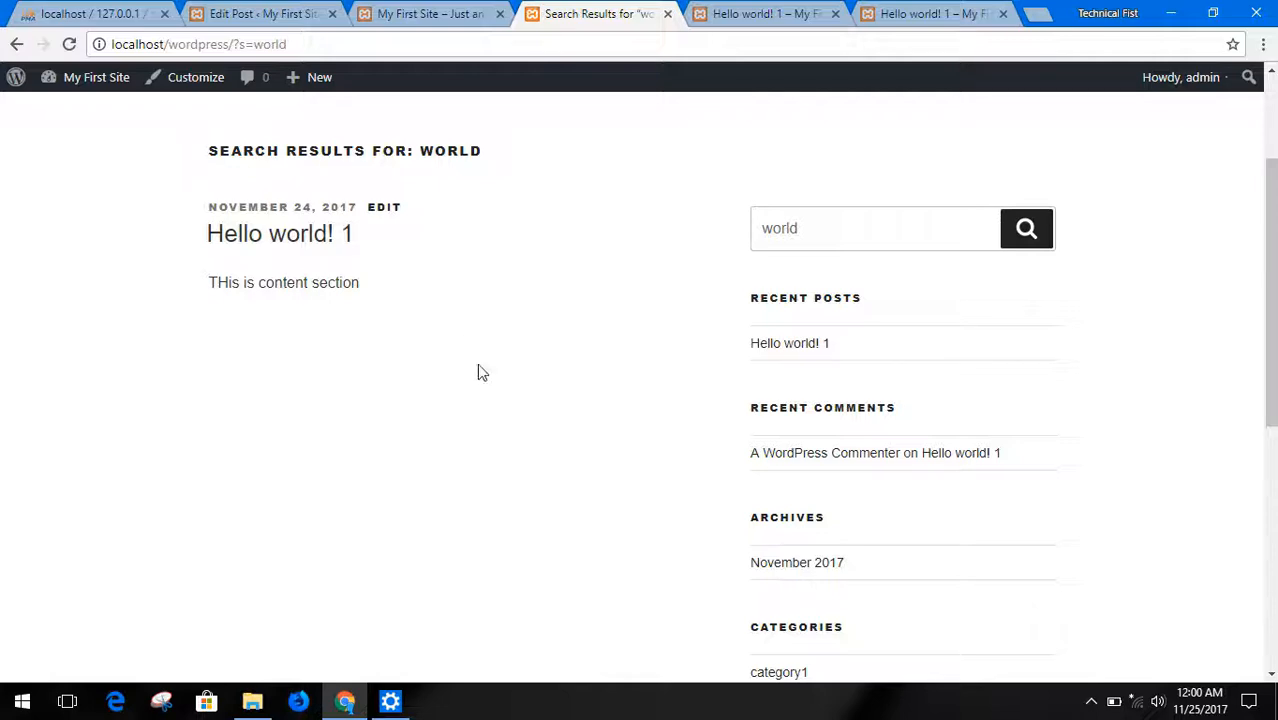
# Close the search results and the extra "Hello world! 1" tabs, and return to the post editor
pyautogui.scroll(2, 615, 259)
pyautogui.click(667, 15)
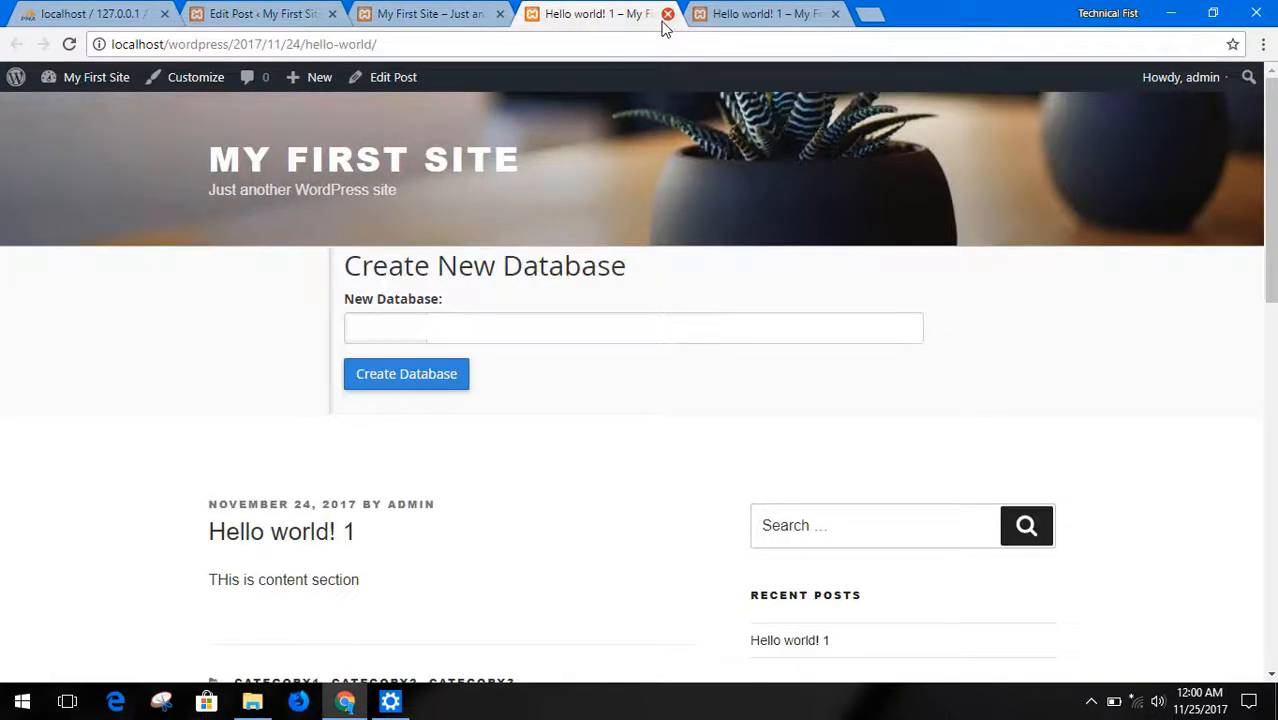
pyautogui.click(667, 15)
pyautogui.click(667, 15)
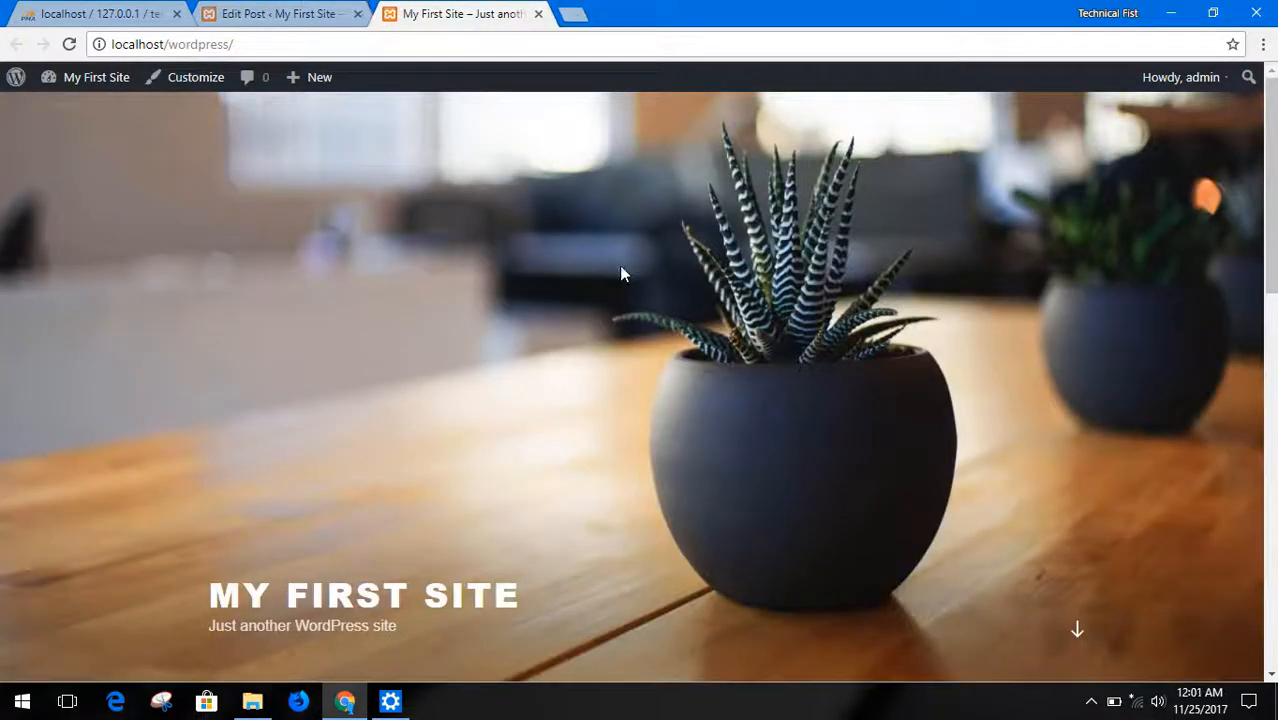
pyautogui.click(280, 14)
# Open the theme customizer for My First Site and show its Site Identity settings
pyautogui.moveTo(70, 350)
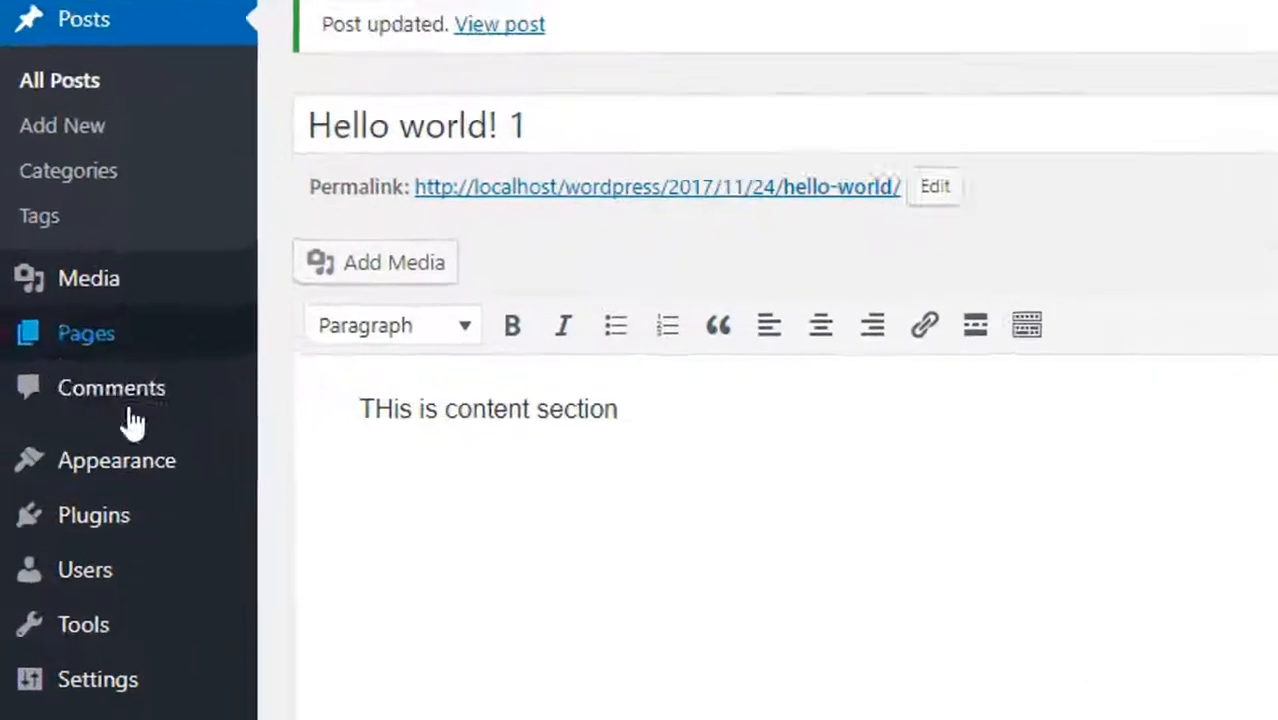
pyautogui.moveTo(106, 429)
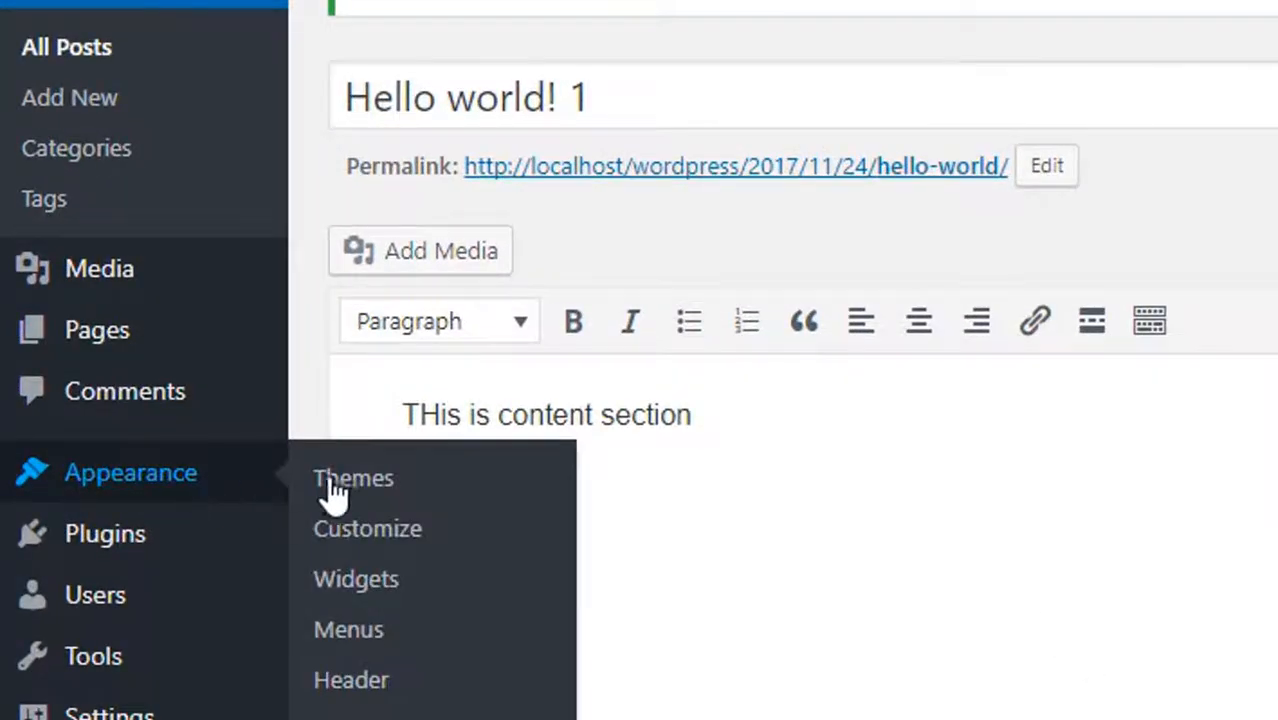
pyautogui.click(386, 531)
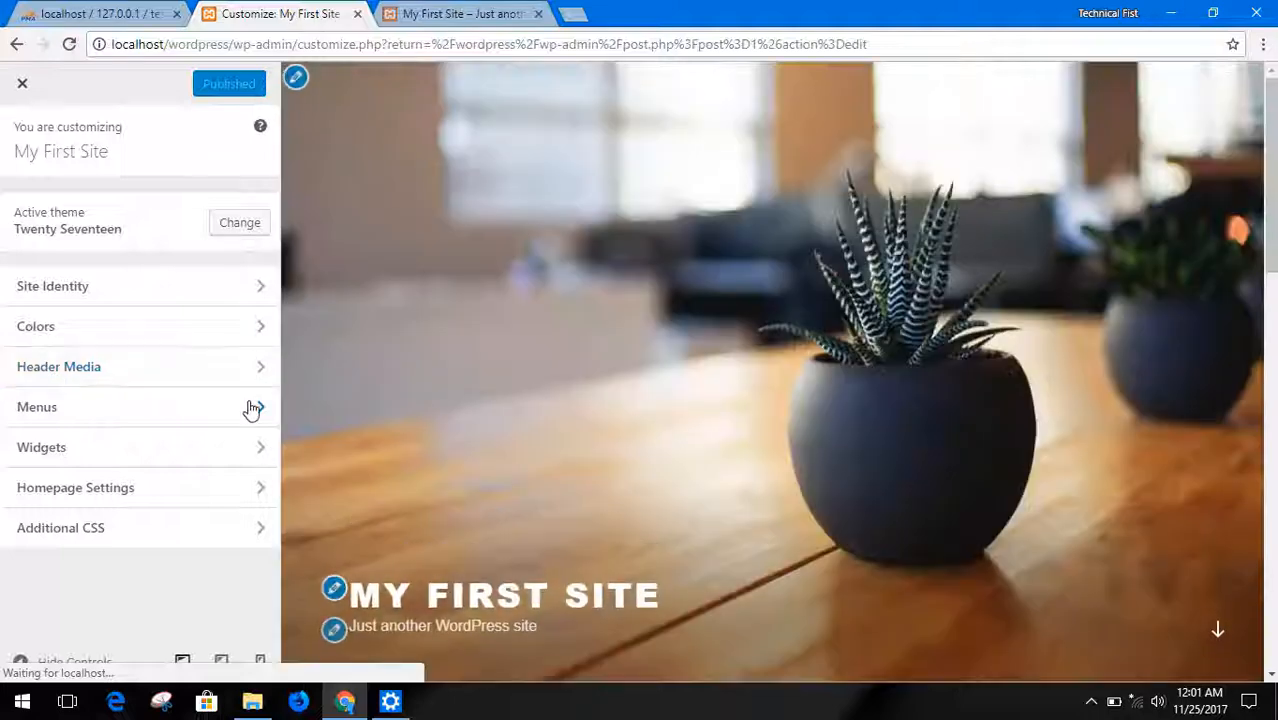
pyautogui.click(155, 304)
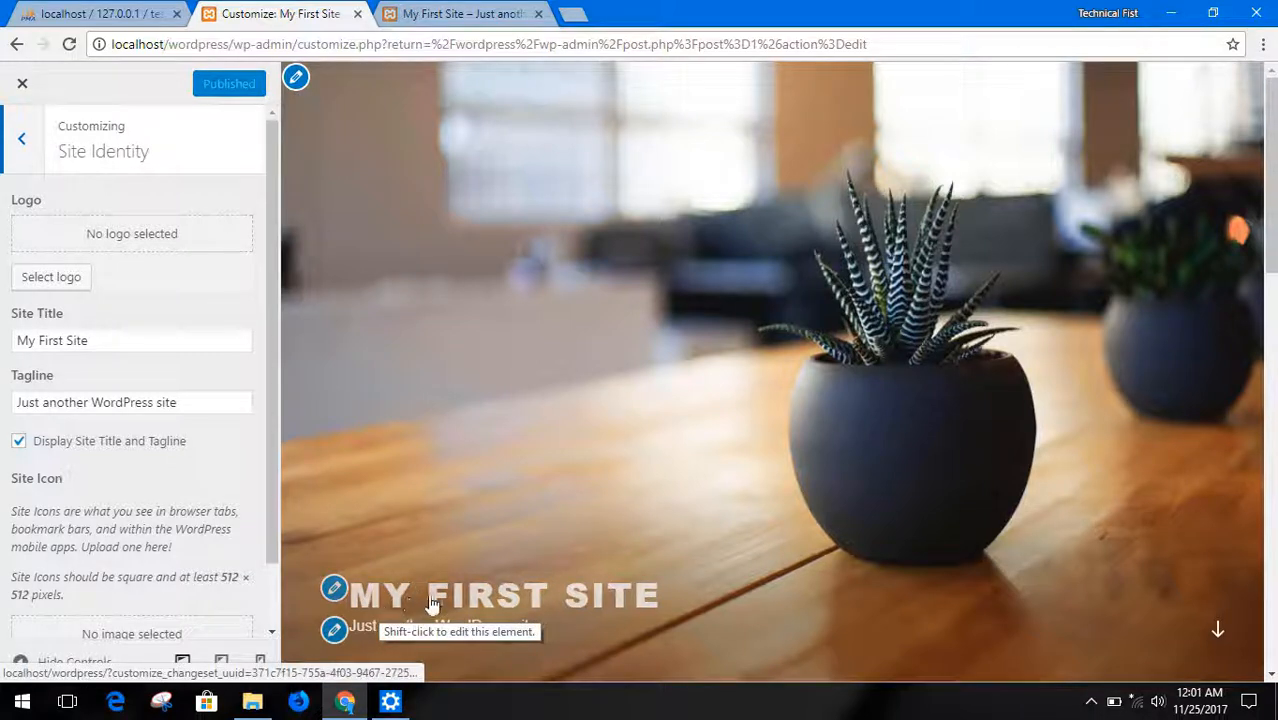
# Change the site title to "My new Site" and check it in the site preview
pyautogui.tripleClick(69, 340)
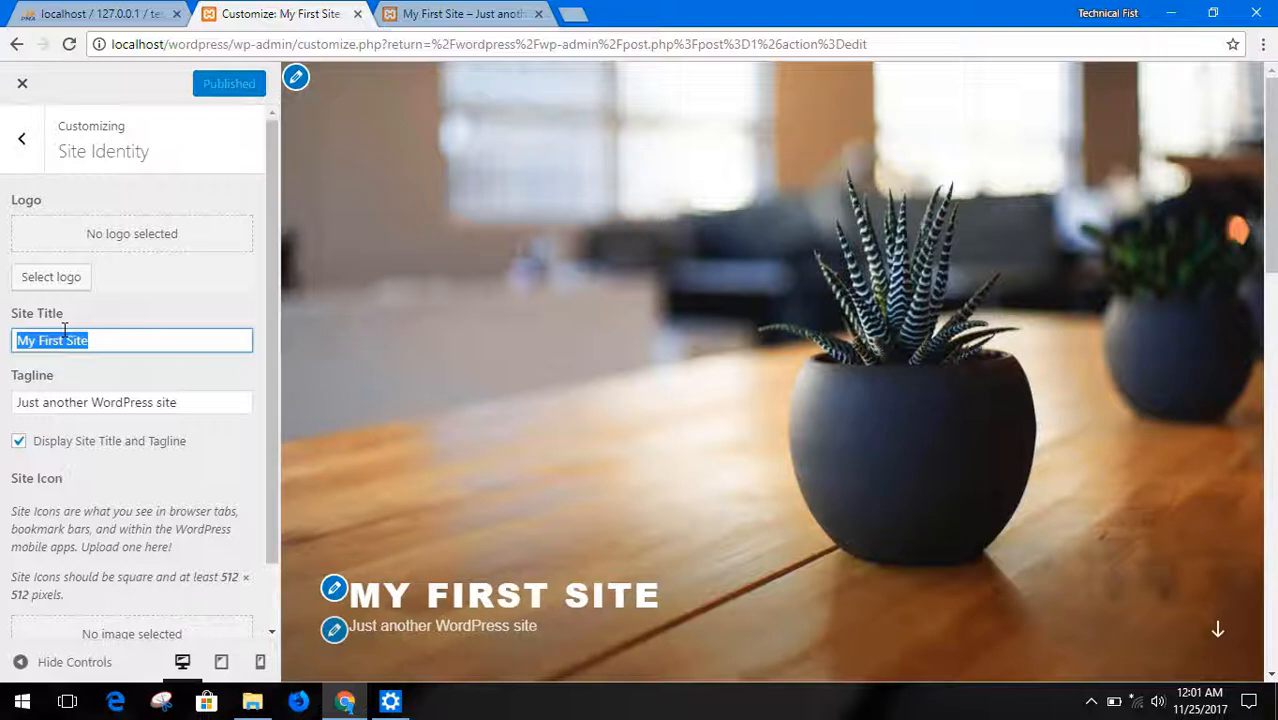
pyautogui.write('M')
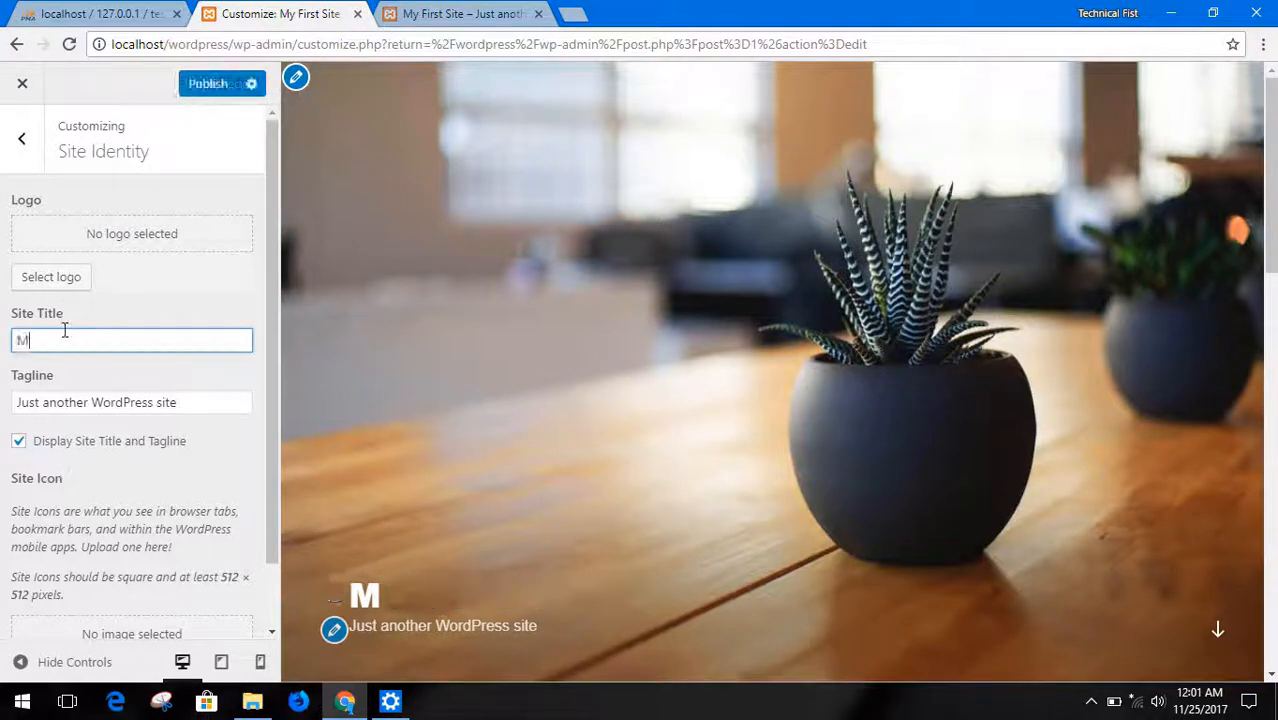
pyautogui.write('y new')
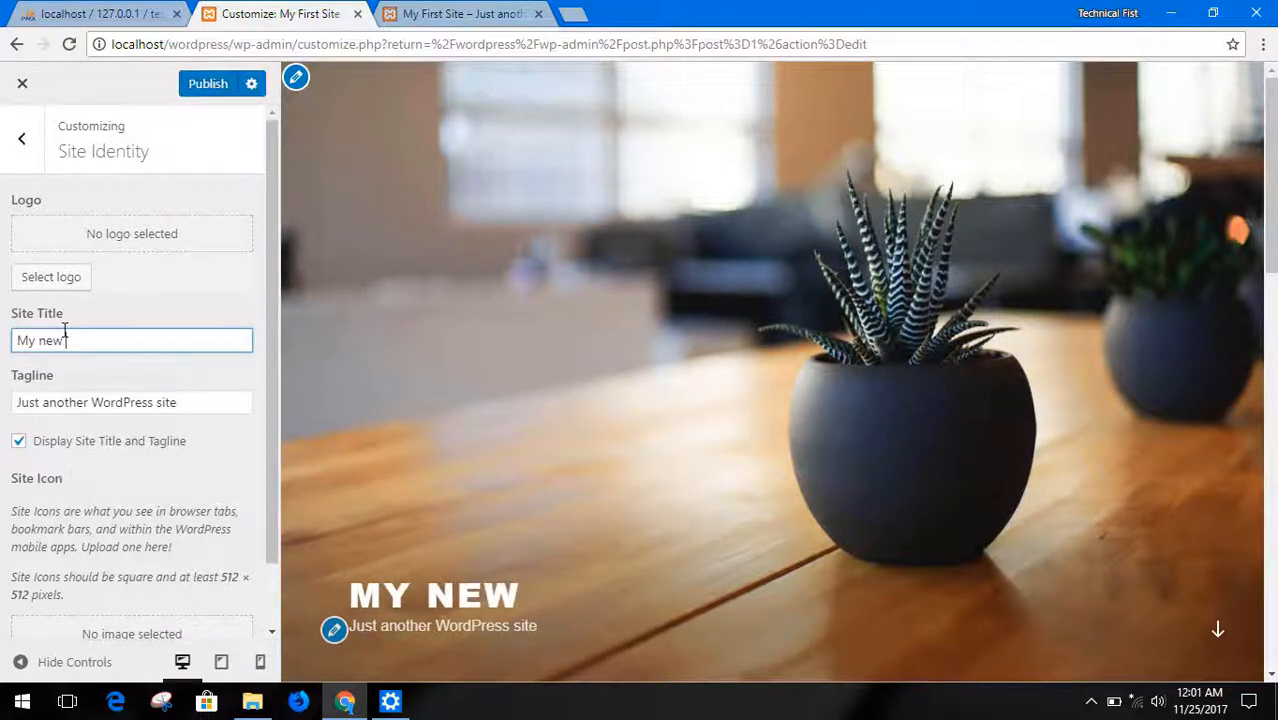
pyautogui.write(' Site')
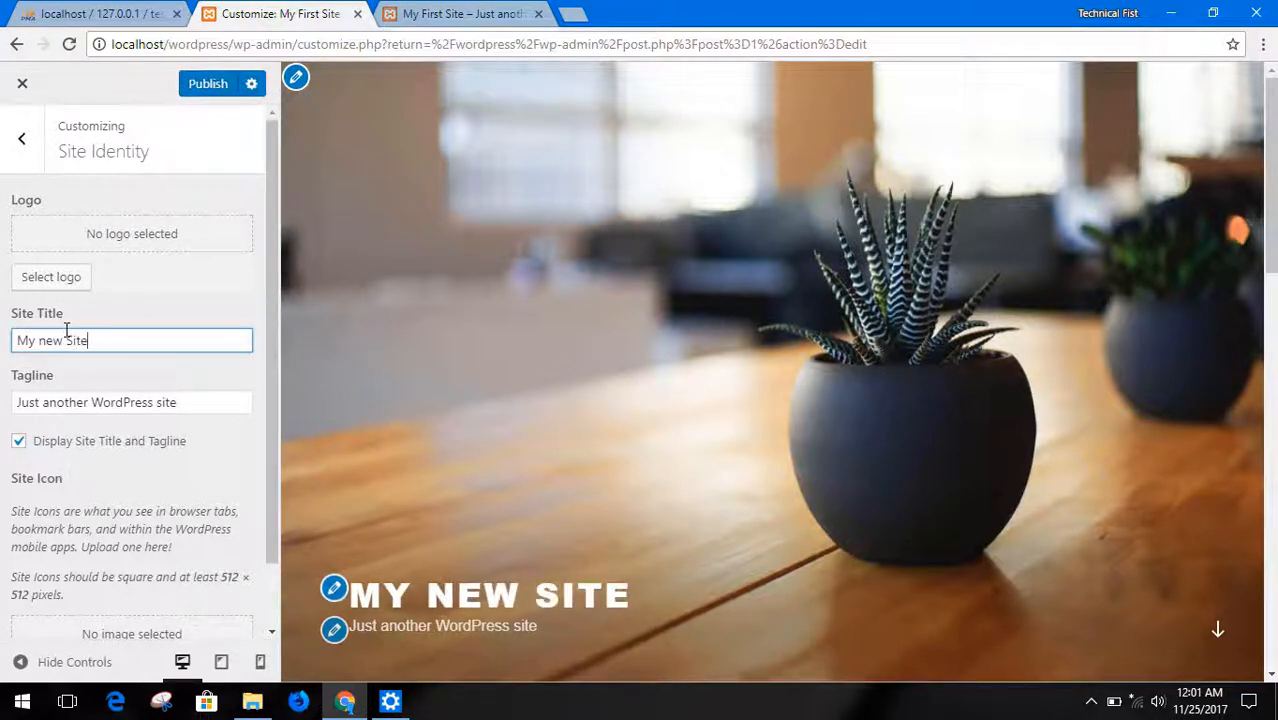
pyautogui.scroll(-1, 242, 371)
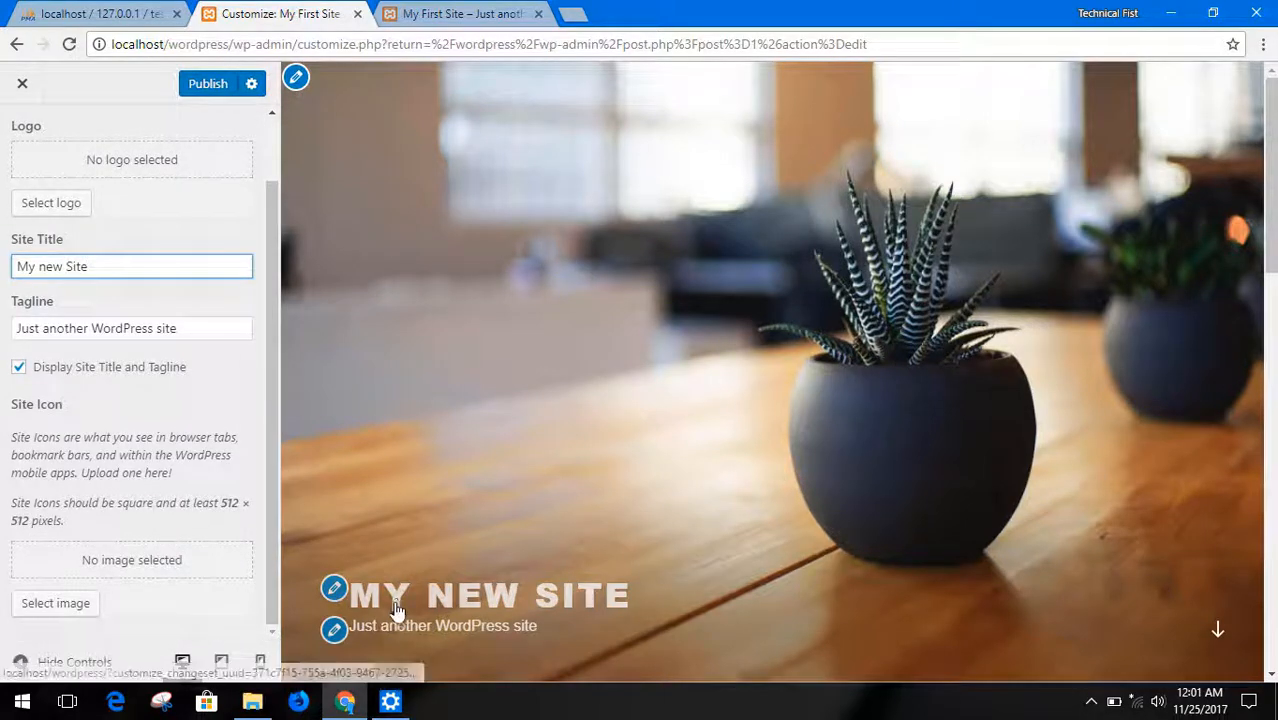
pyautogui.scroll(-2, 440, 455)
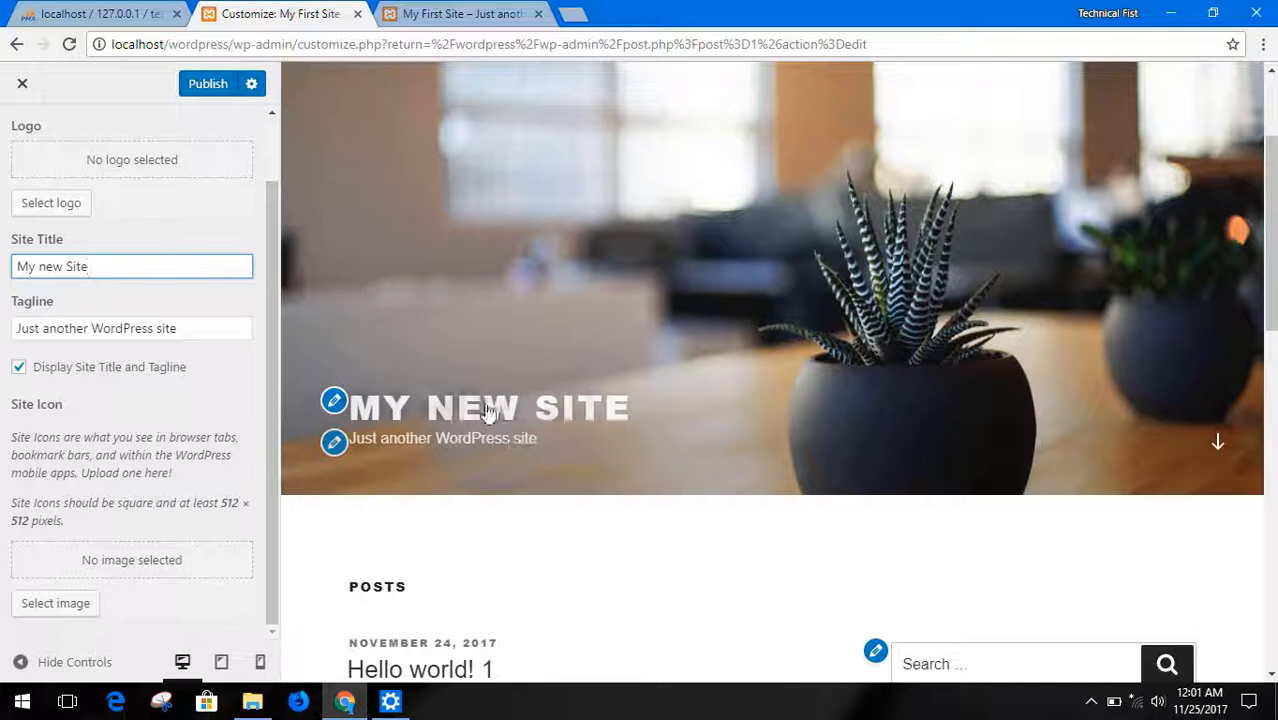
# Turn off the display of the site title and tagline, and turn it back on
pyautogui.tripleClick(204, 328)
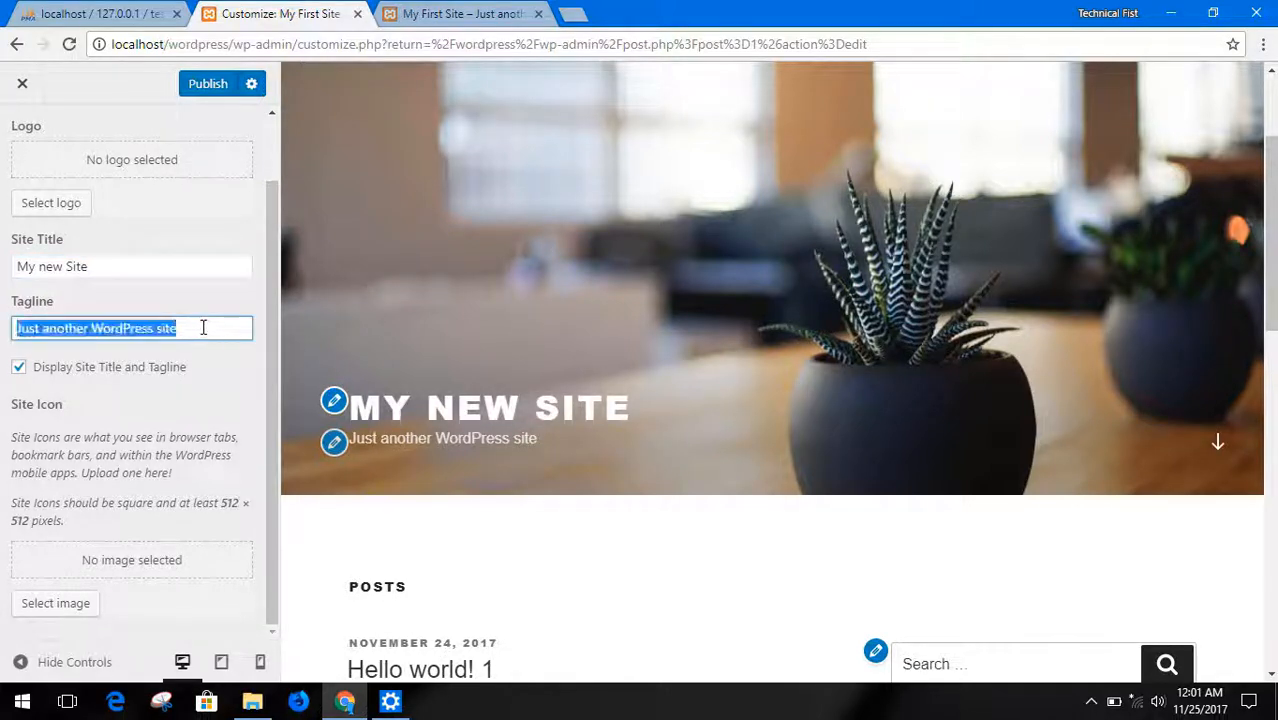
pyautogui.click(20, 368)
pyautogui.click(20, 368)
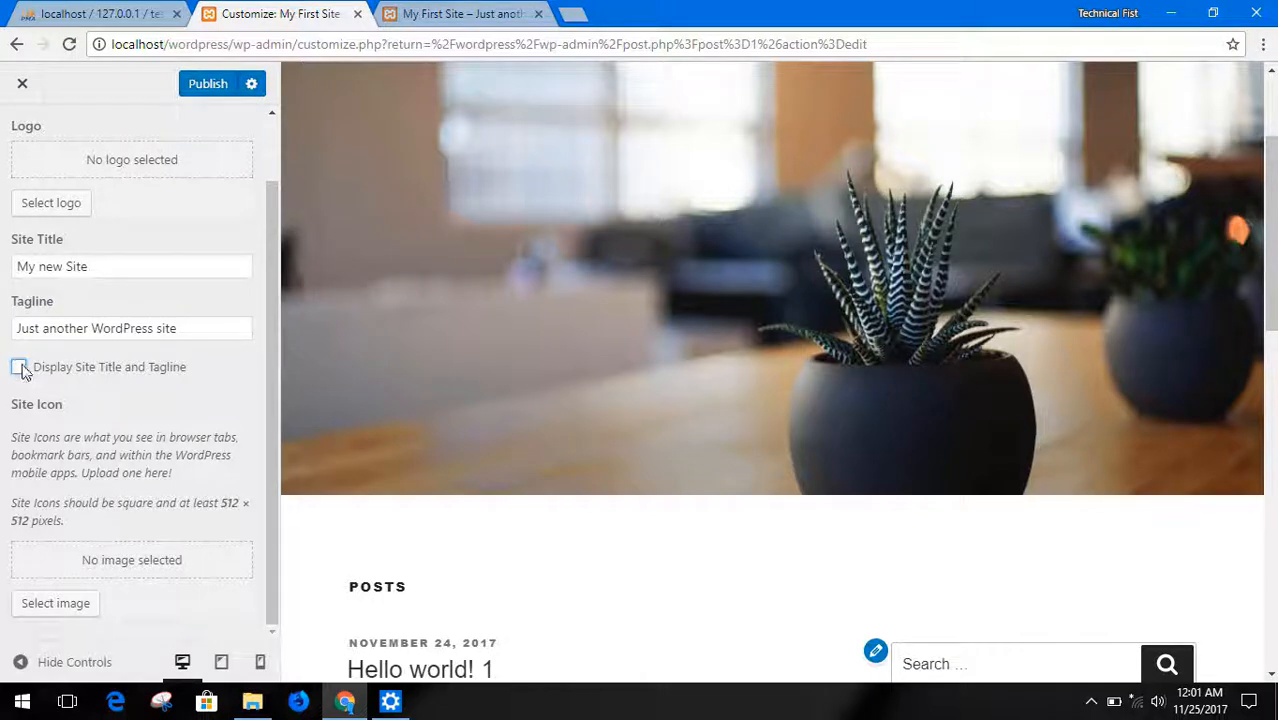
# Replace the site tagline with "very excited to see!"
pyautogui.tripleClick(57, 334)
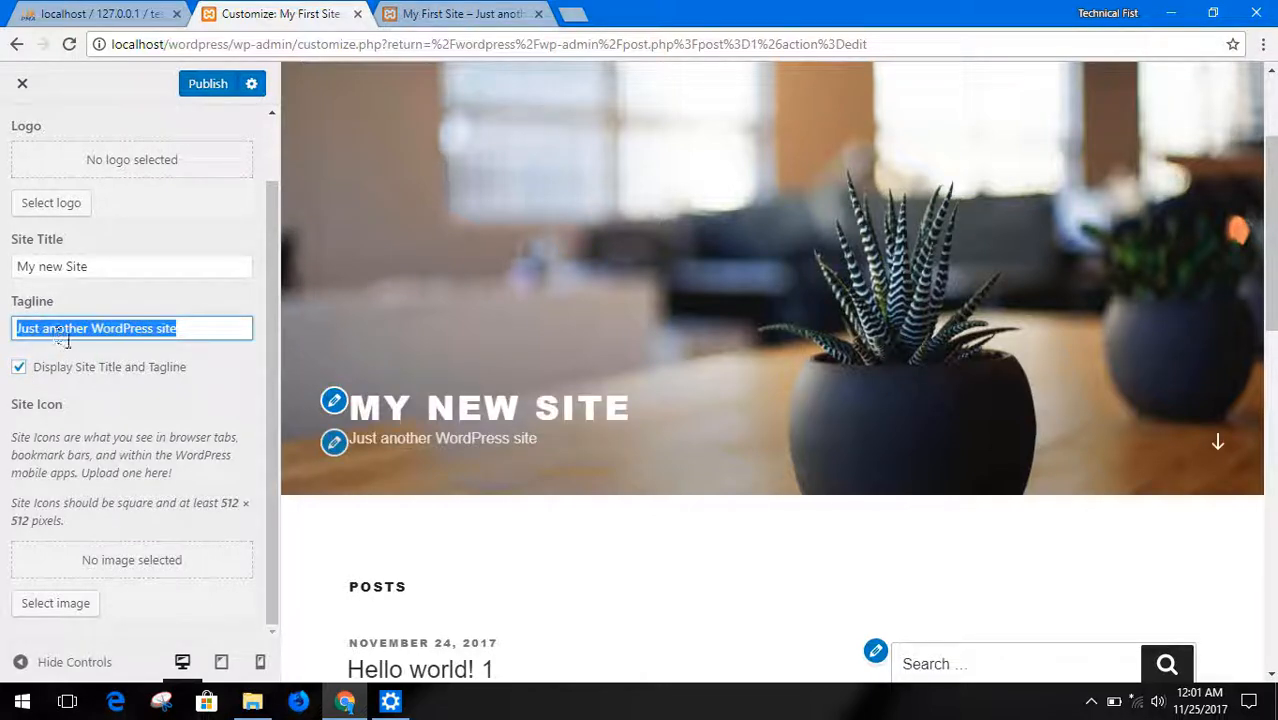
pyautogui.press('BackSpace')
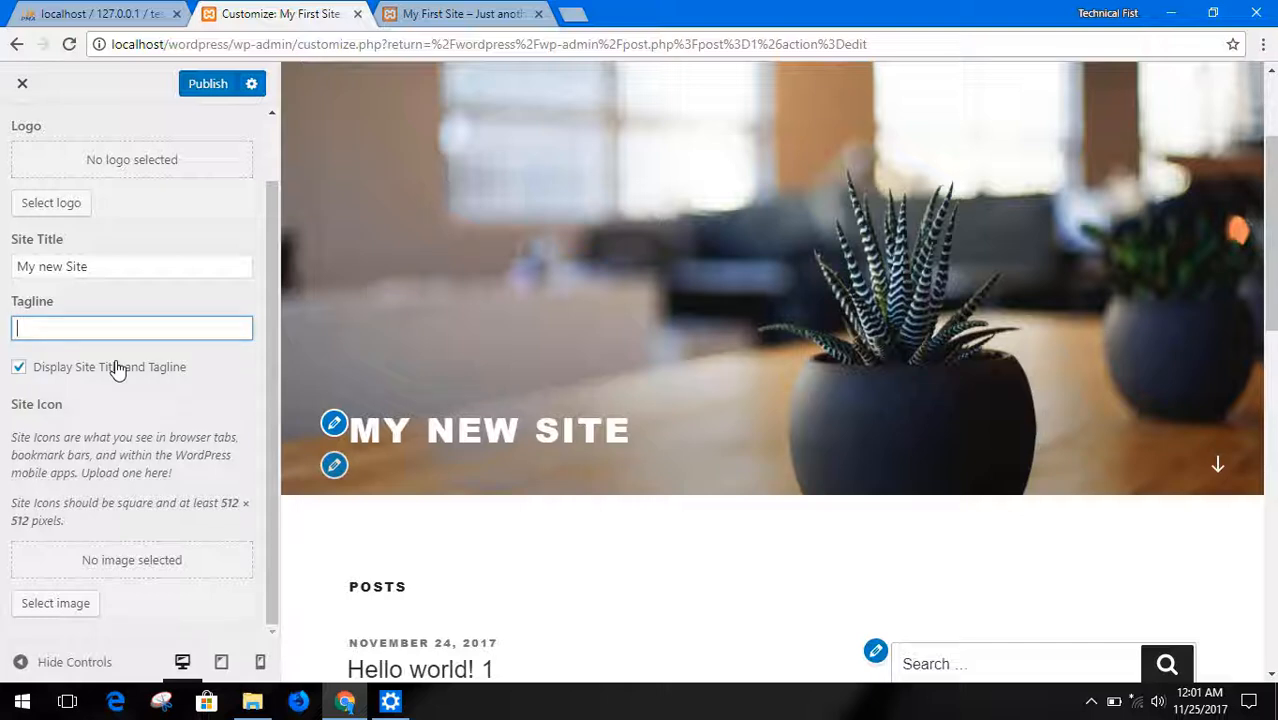
pyautogui.write('very e')
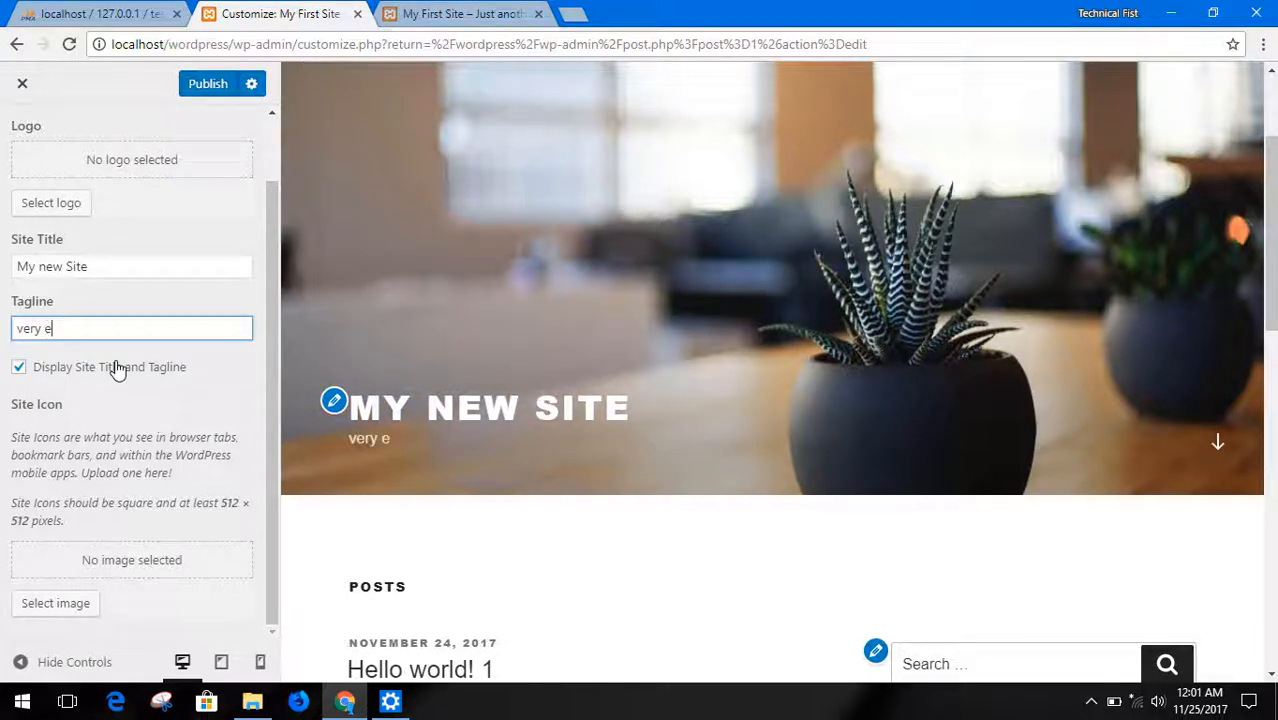
pyautogui.write('xcited to')
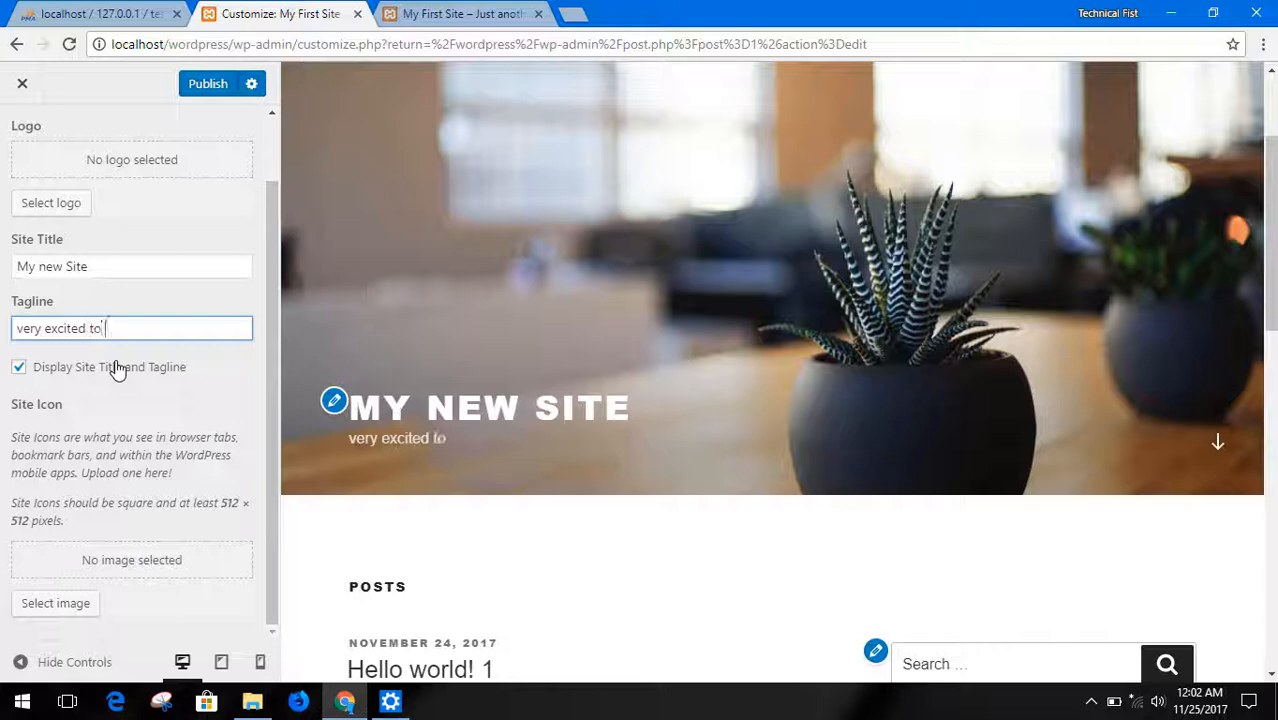
pyautogui.write(' see')
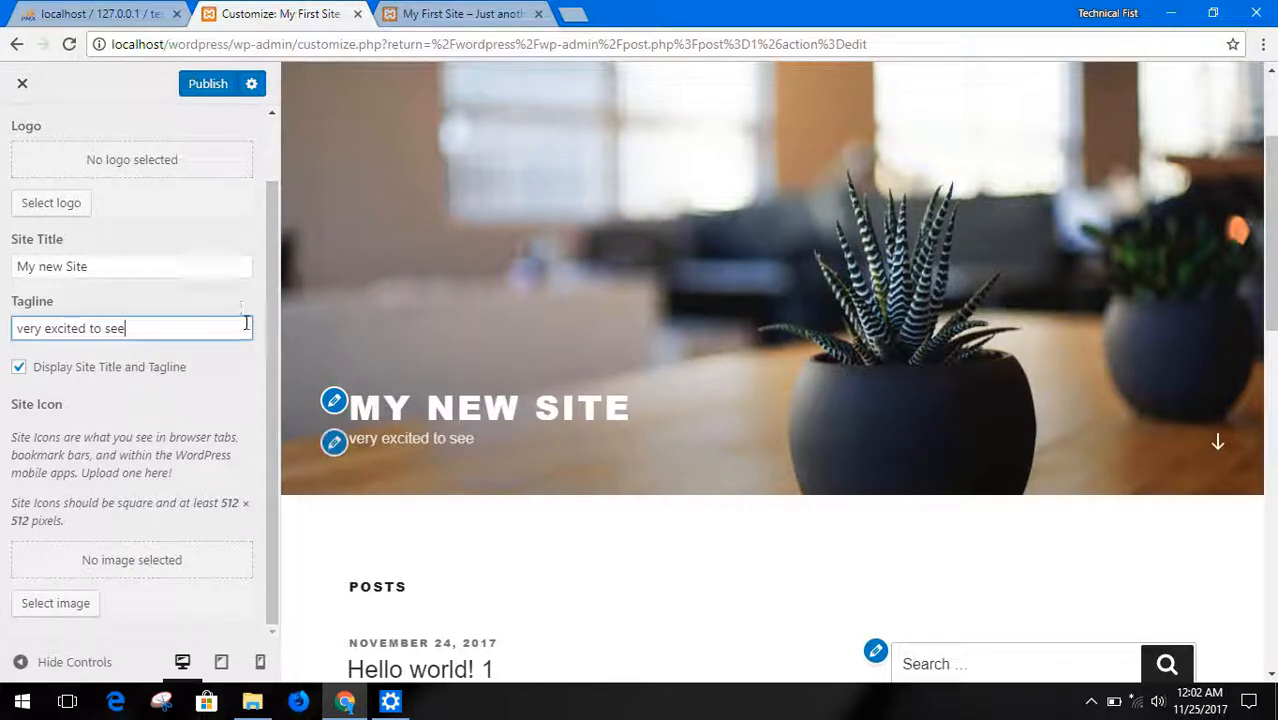
pyautogui.write('!')
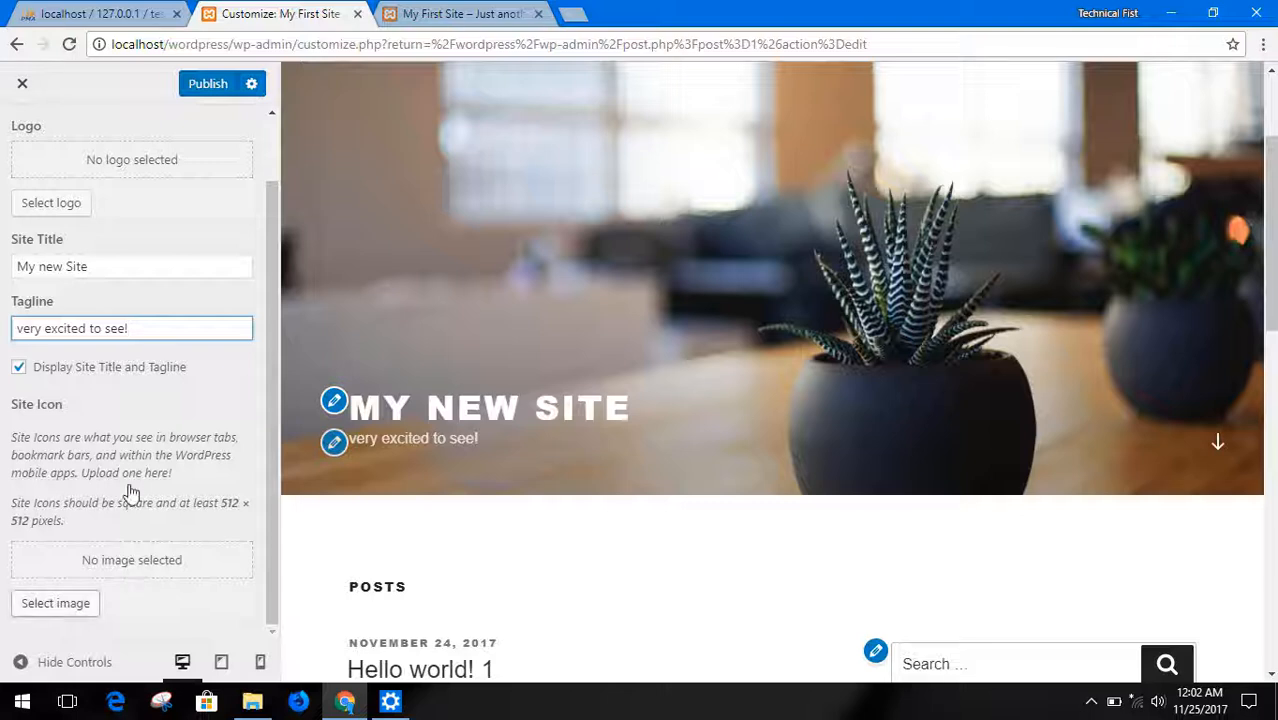
# Upload the image TTF v3.png and set it as the site logo
pyautogui.scroll(1, 196, 215)
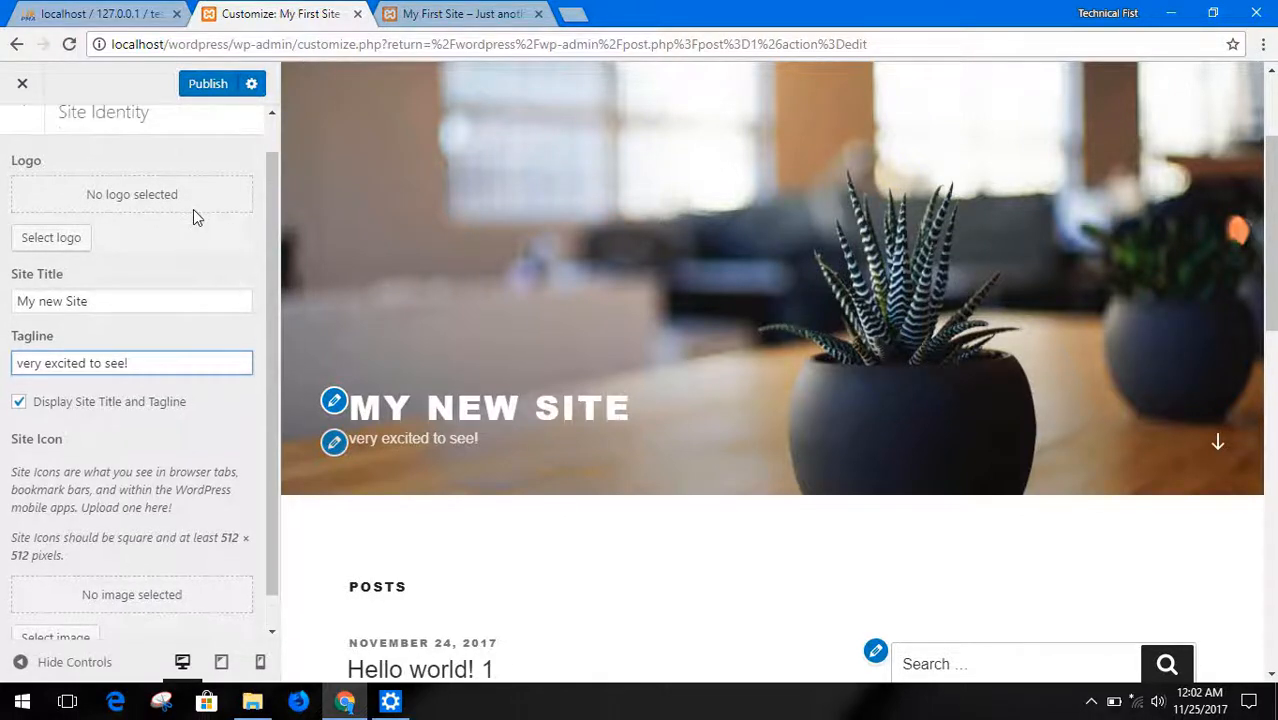
pyautogui.scroll(1, 196, 218)
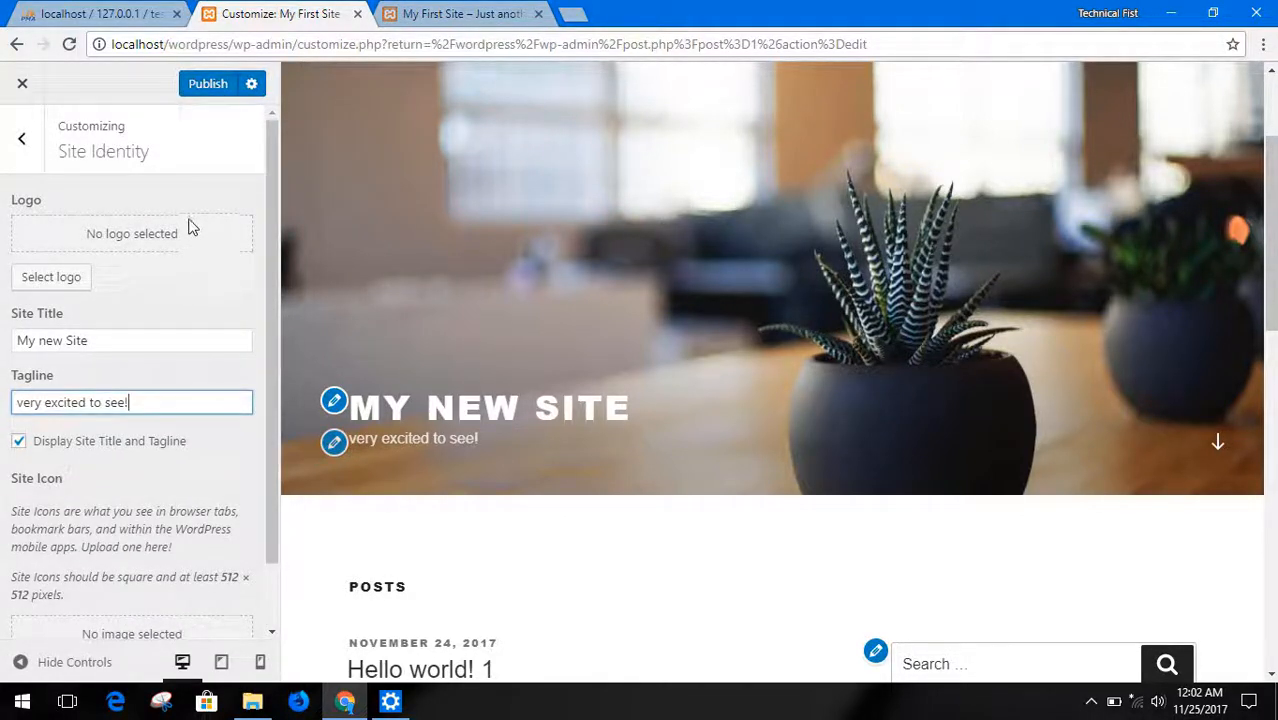
pyautogui.click(61, 279)
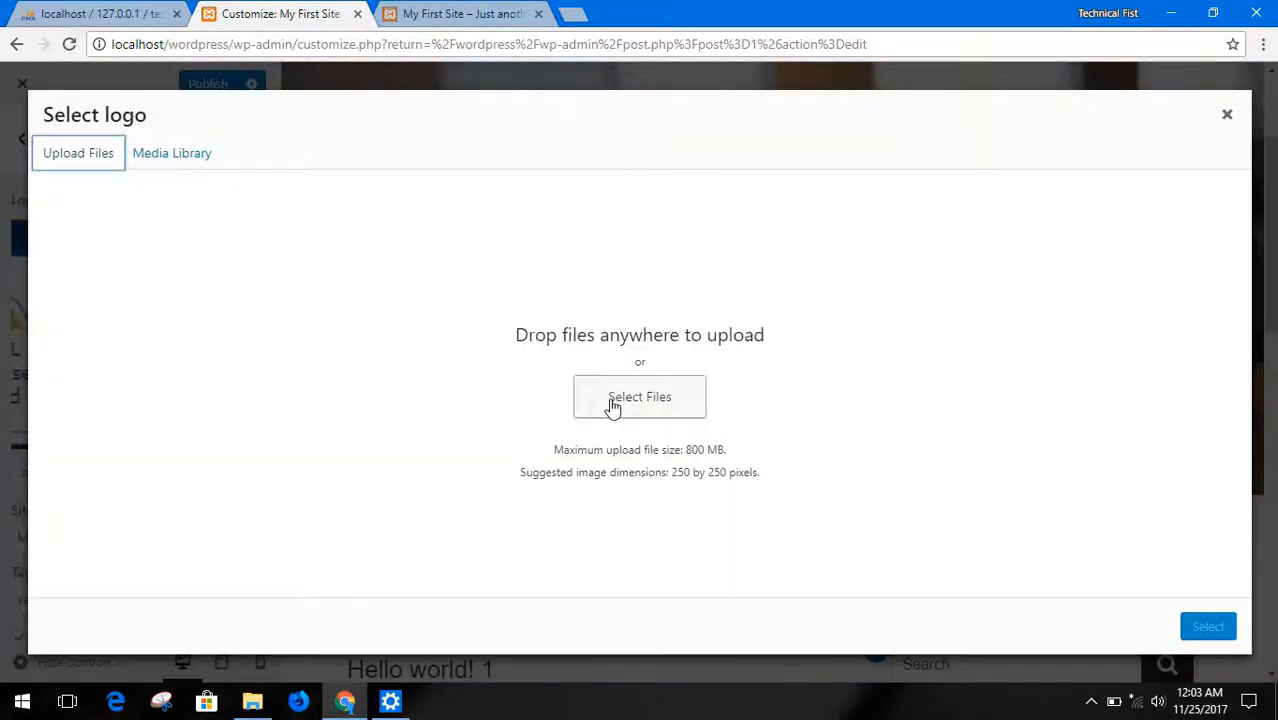
pyautogui.click(608, 405)
pyautogui.doubleClick(706, 150)
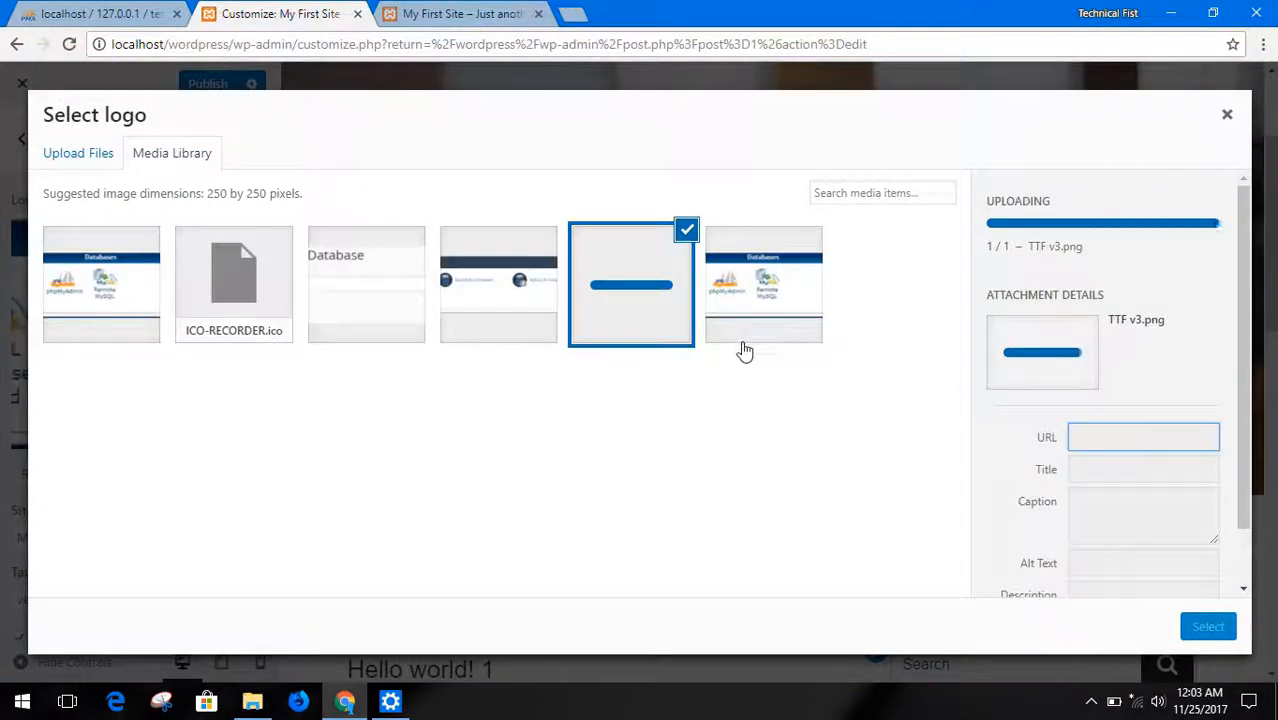
pyautogui.click(1208, 626)
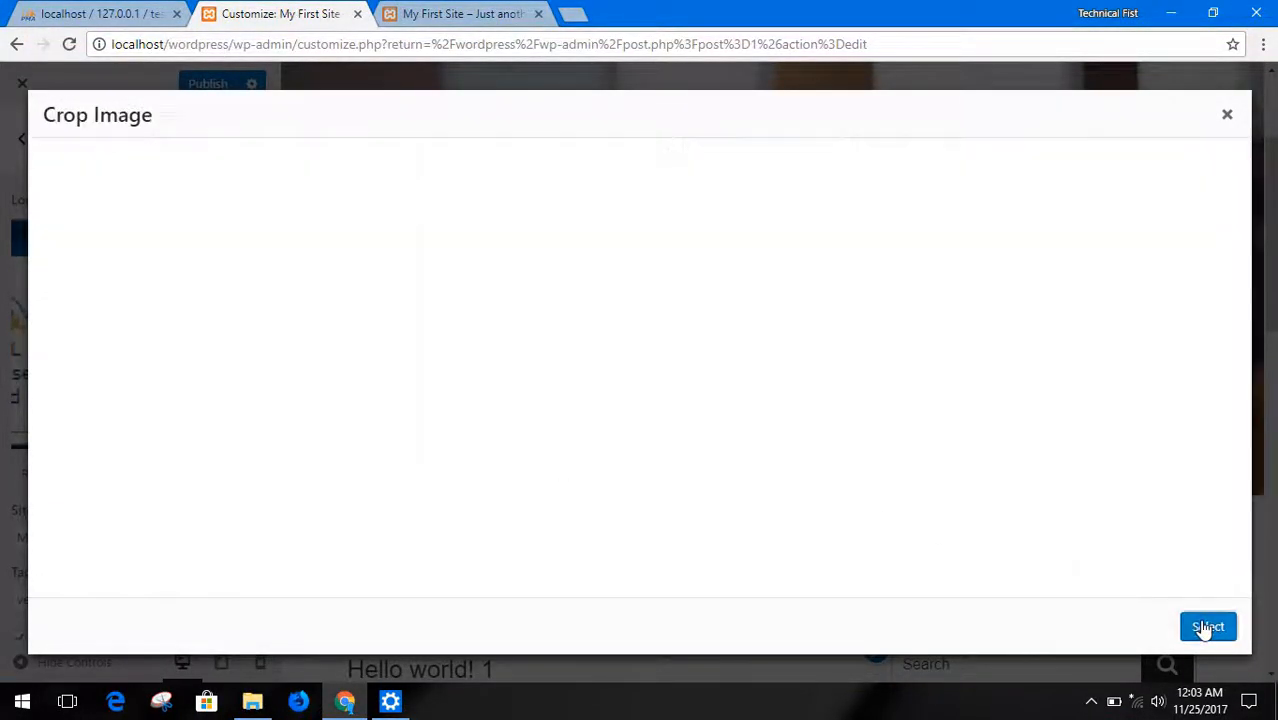
pyautogui.click(1207, 627)
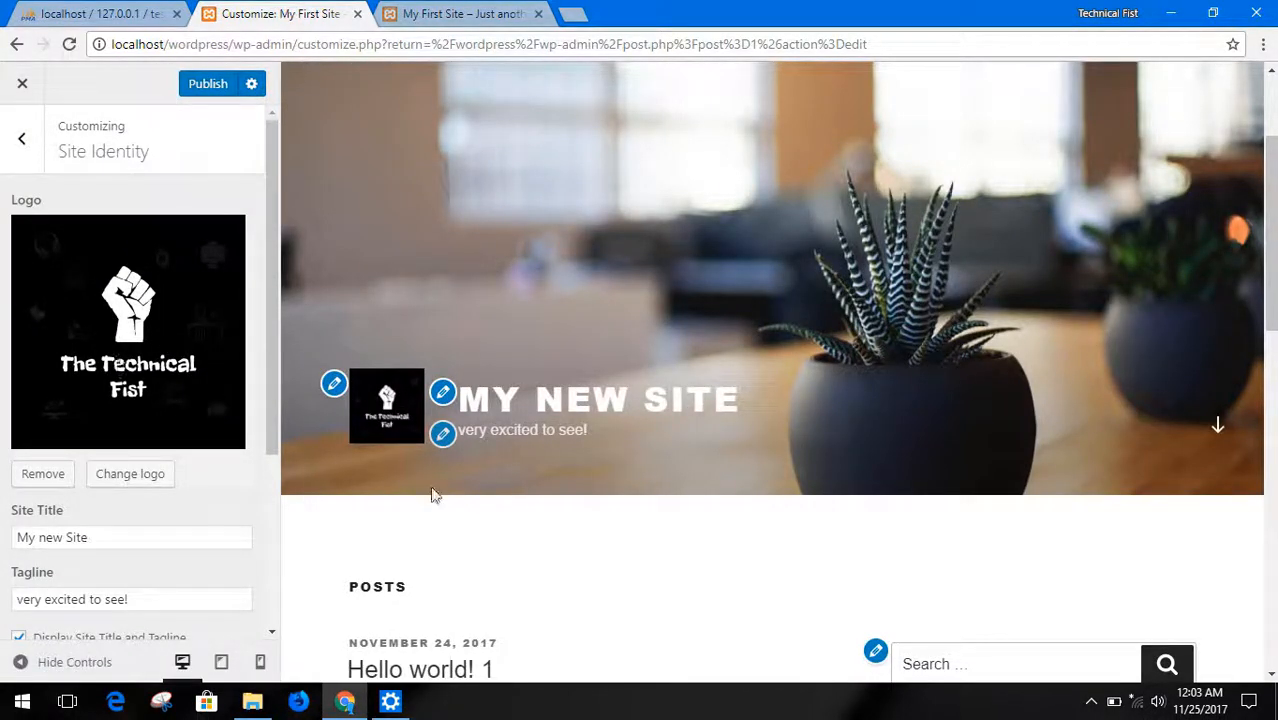
# Publish the site identity changes and open the Colors settings of the theme
pyautogui.scroll(-3, 200, 314)
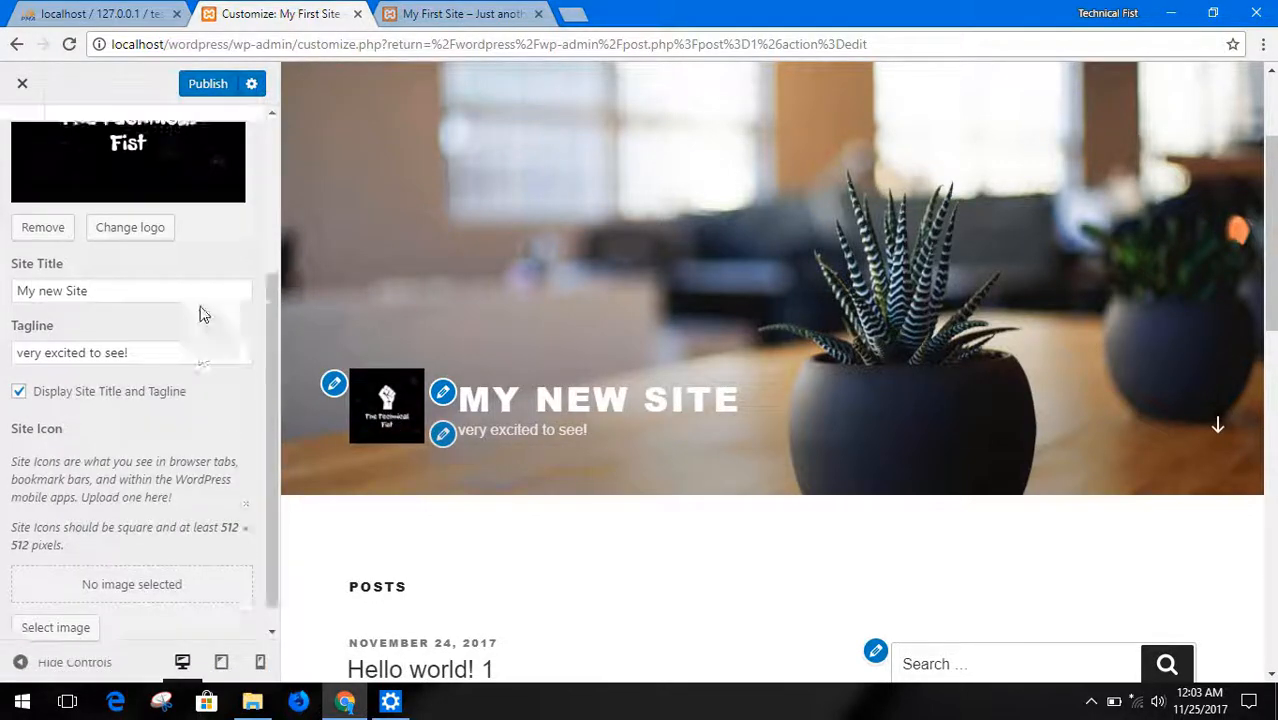
pyautogui.scroll(3, 200, 314)
pyautogui.click(192, 88)
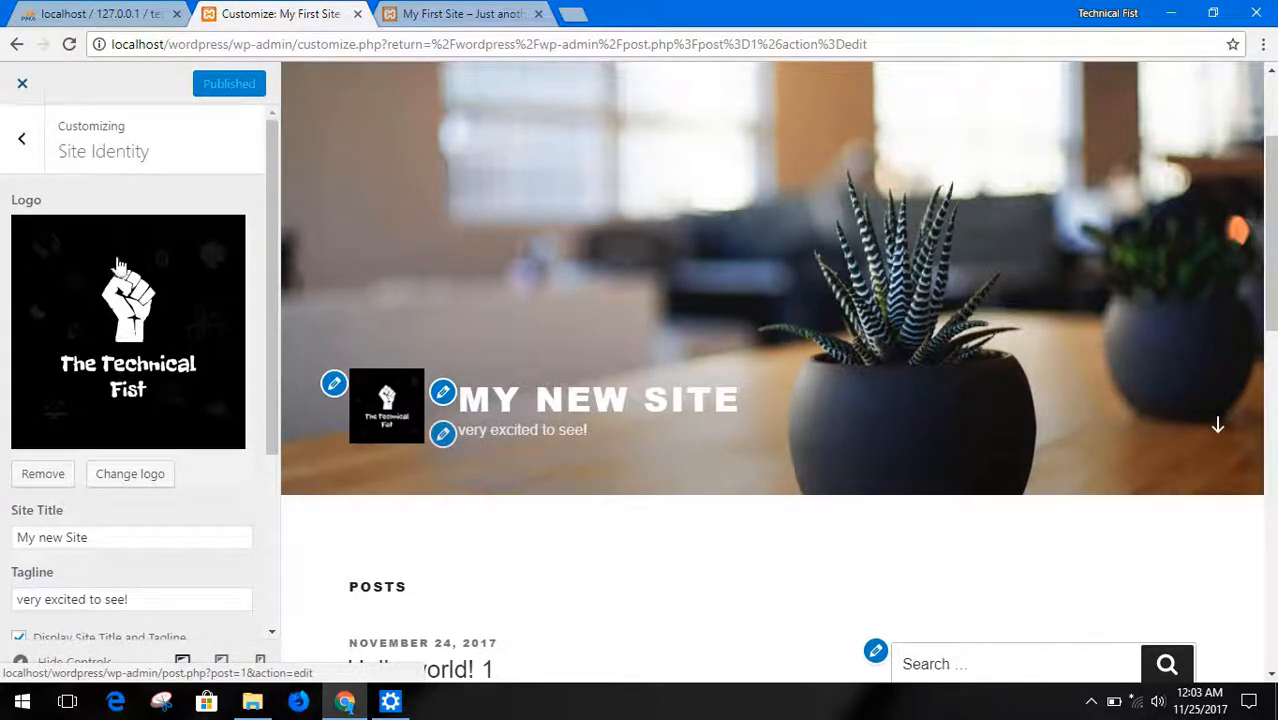
pyautogui.click(15, 165)
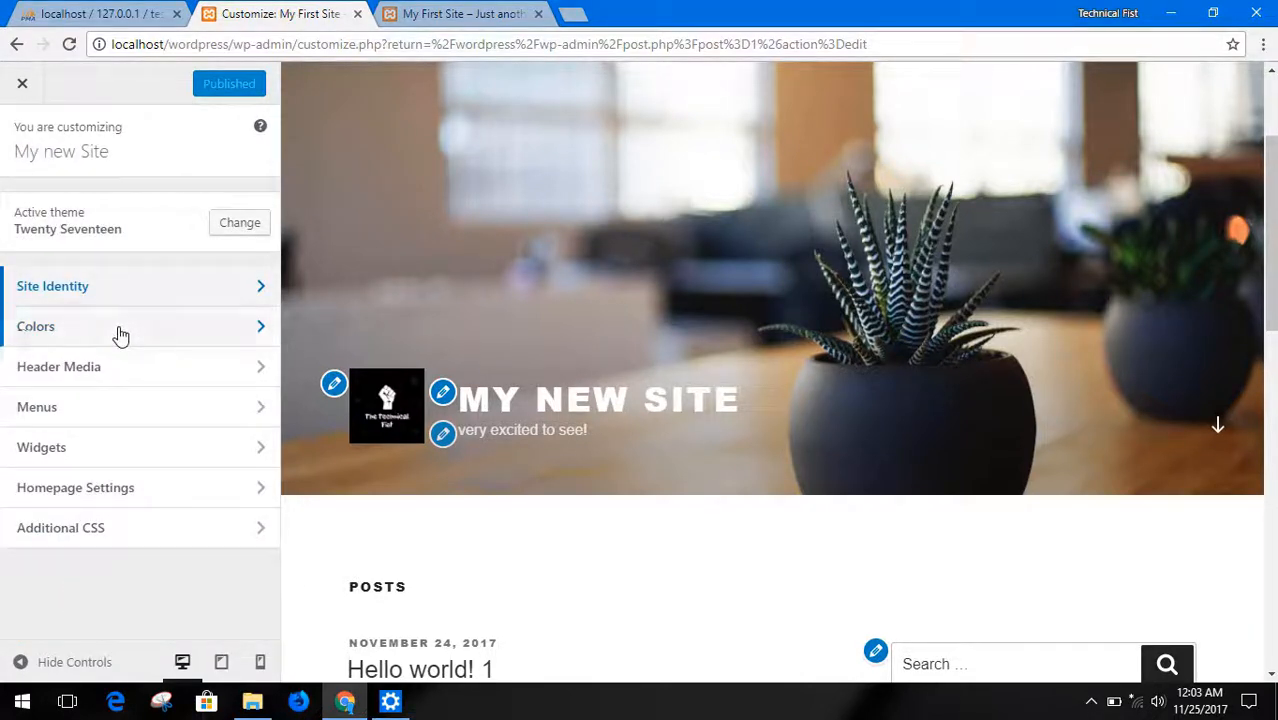
pyautogui.click(120, 328)
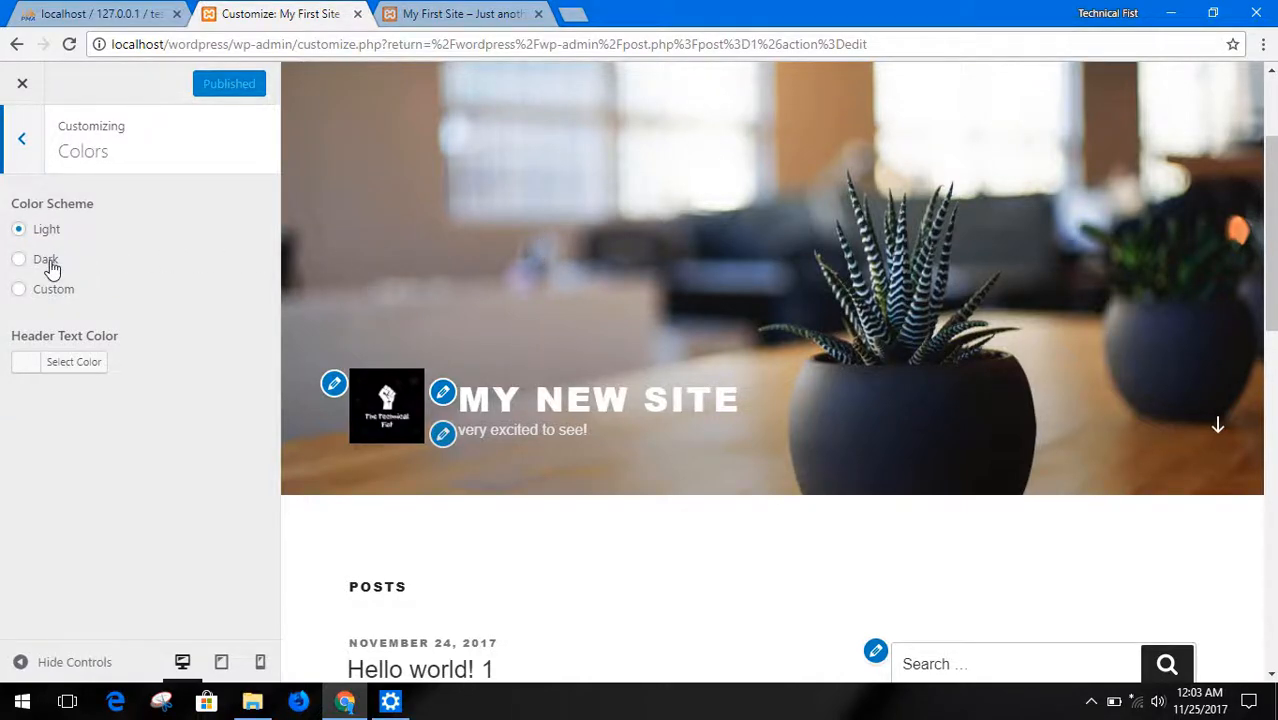
# Try the Dark, Custom and Light color schemes and compare their effect on the site preview
pyautogui.click(19, 260)
pyautogui.scroll(-4, 493, 478)
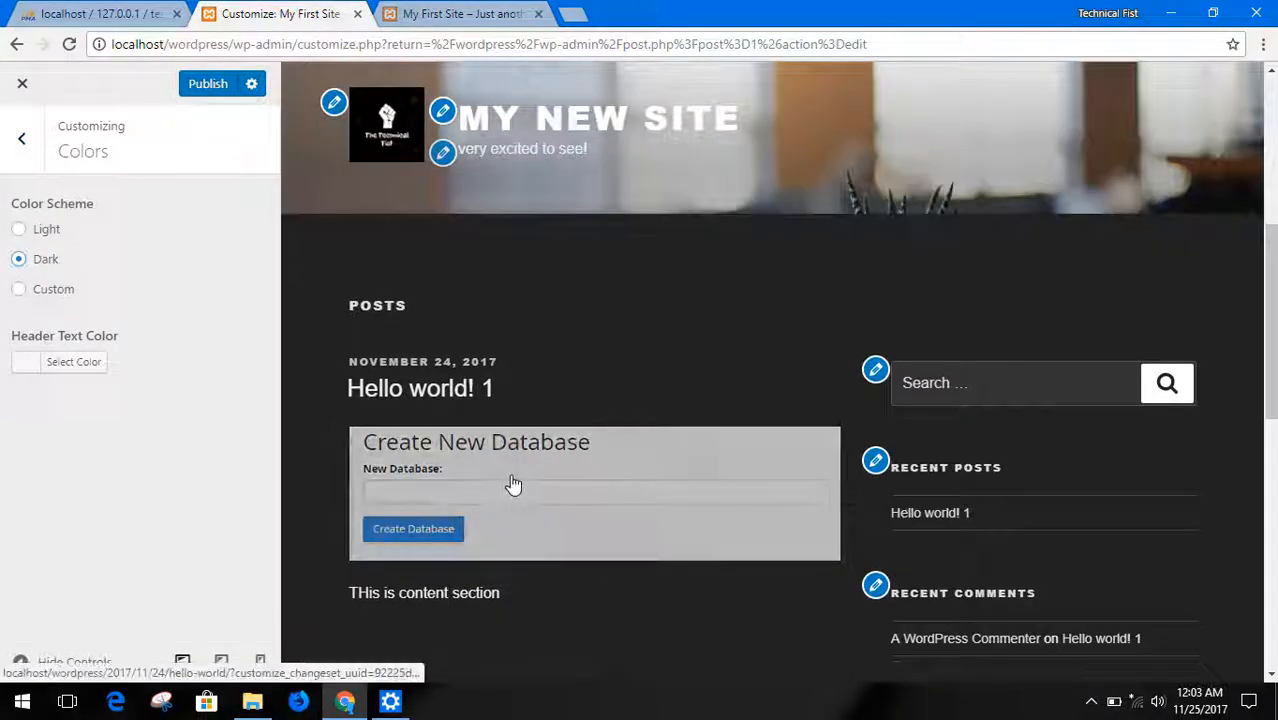
pyautogui.scroll(-4, 566, 429)
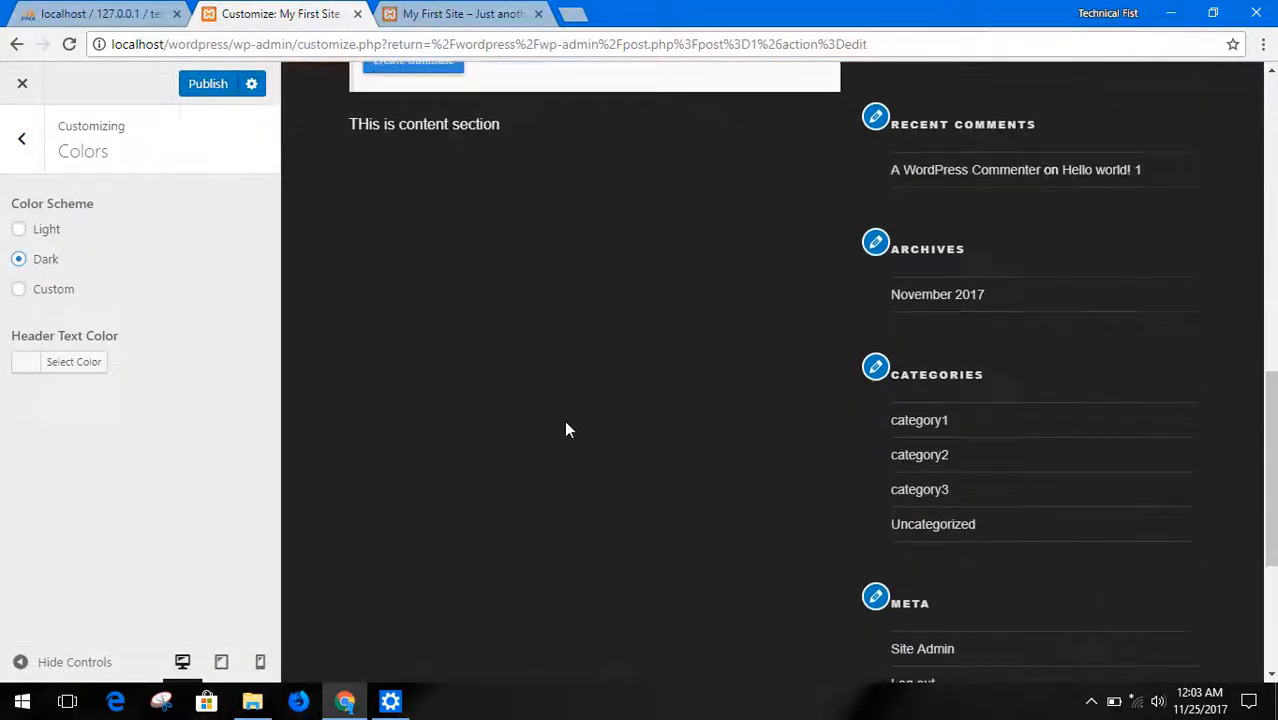
pyautogui.click(55, 292)
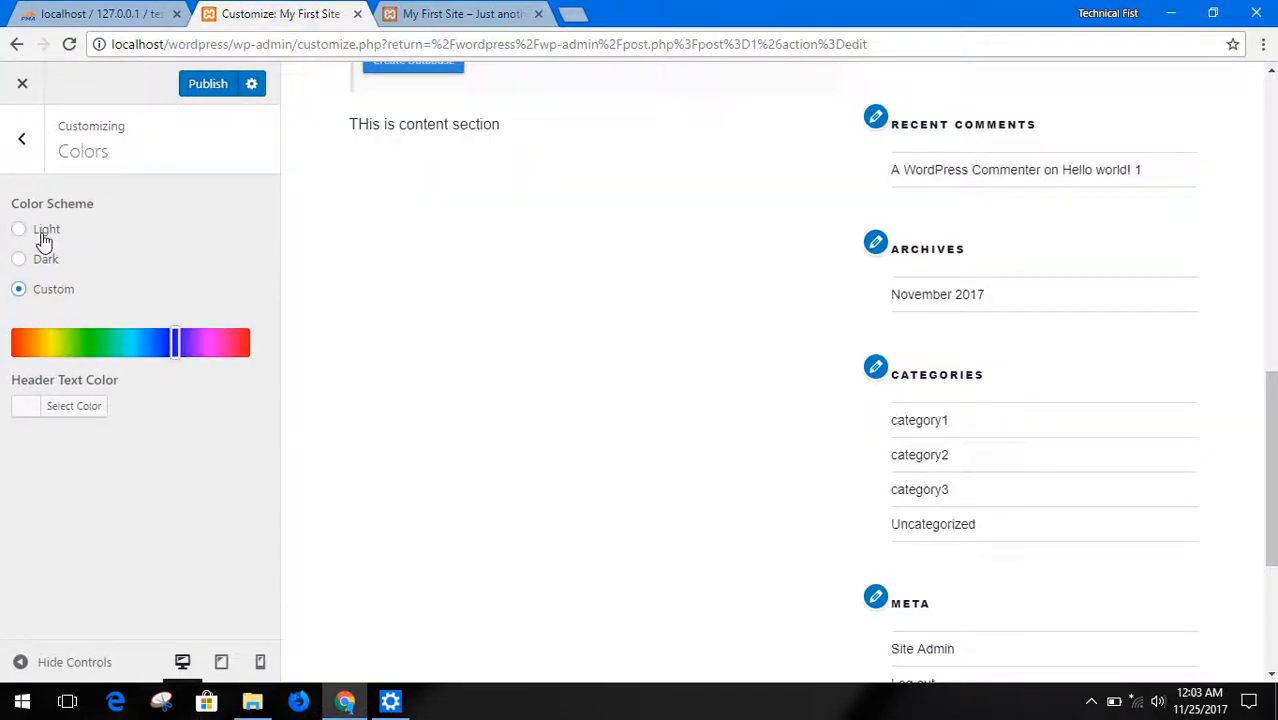
pyautogui.click(44, 238)
pyautogui.click(39, 261)
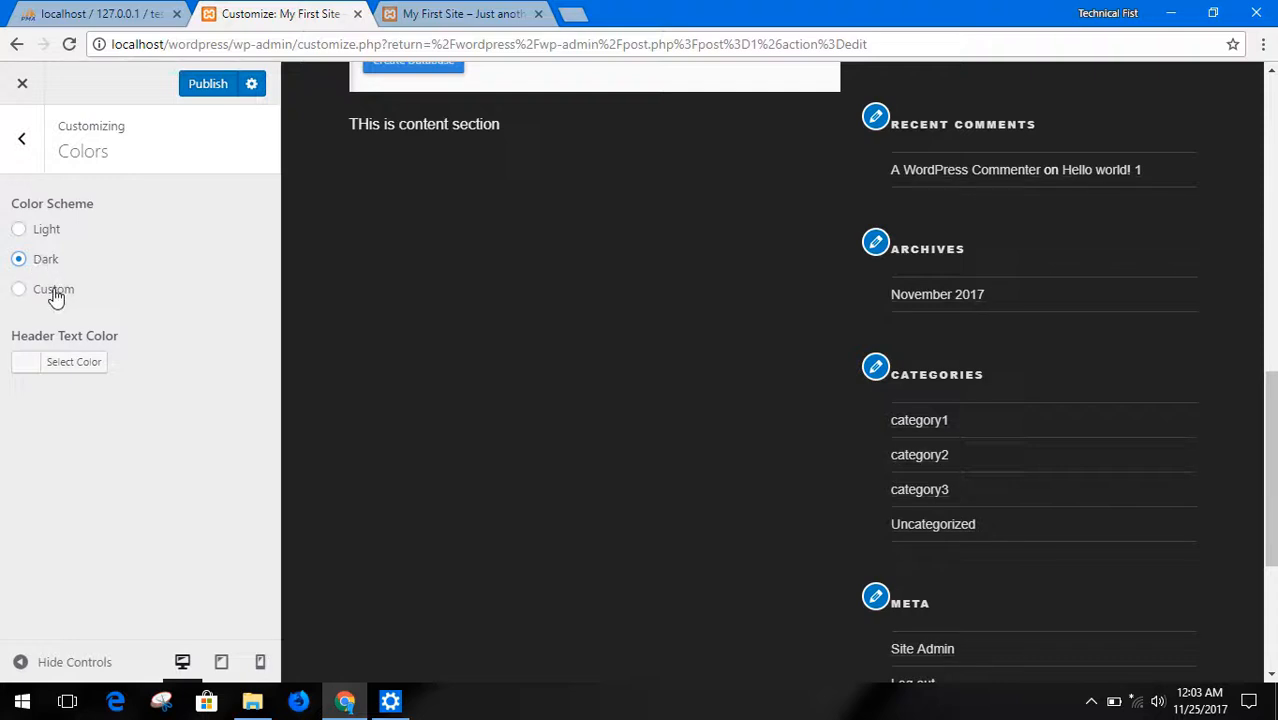
# Choose the Custom color scheme with a red hue and set the header text color to red #ed0212
pyautogui.click(54, 291)
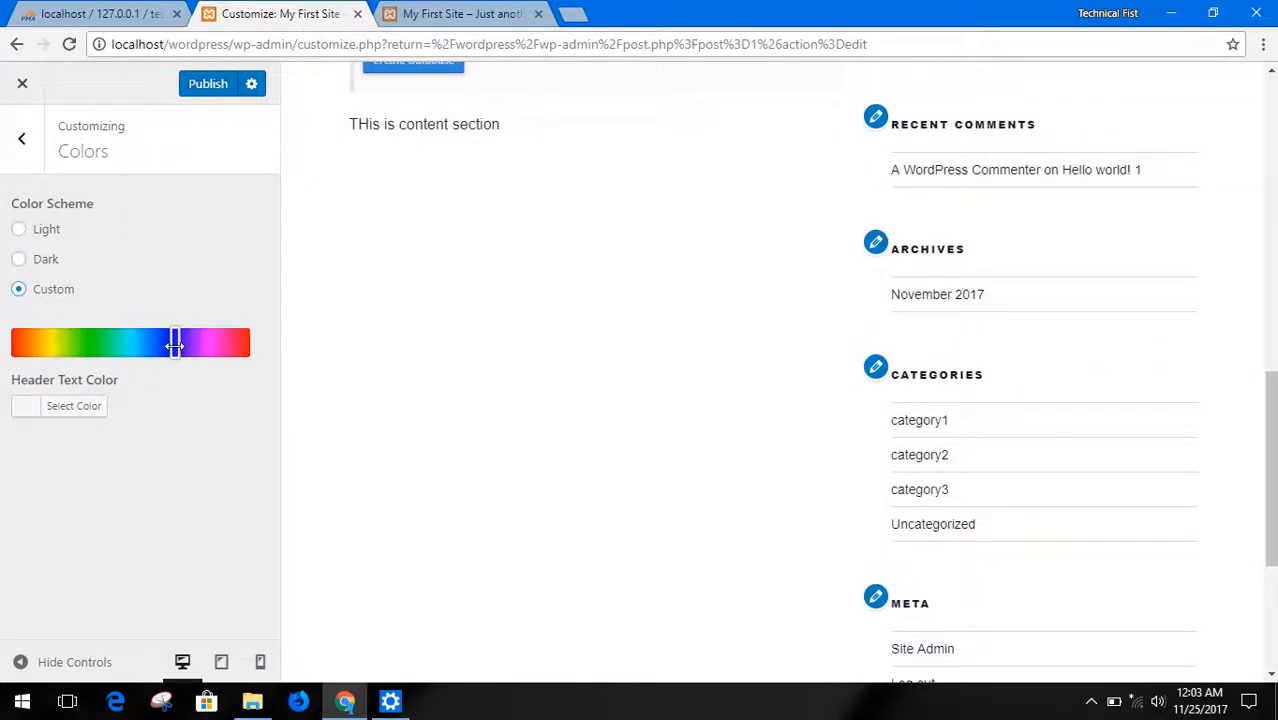
pyautogui.moveTo(175, 344); pyautogui.dragTo(240, 345)
pyautogui.click(86, 408)
pyautogui.click(74, 622)
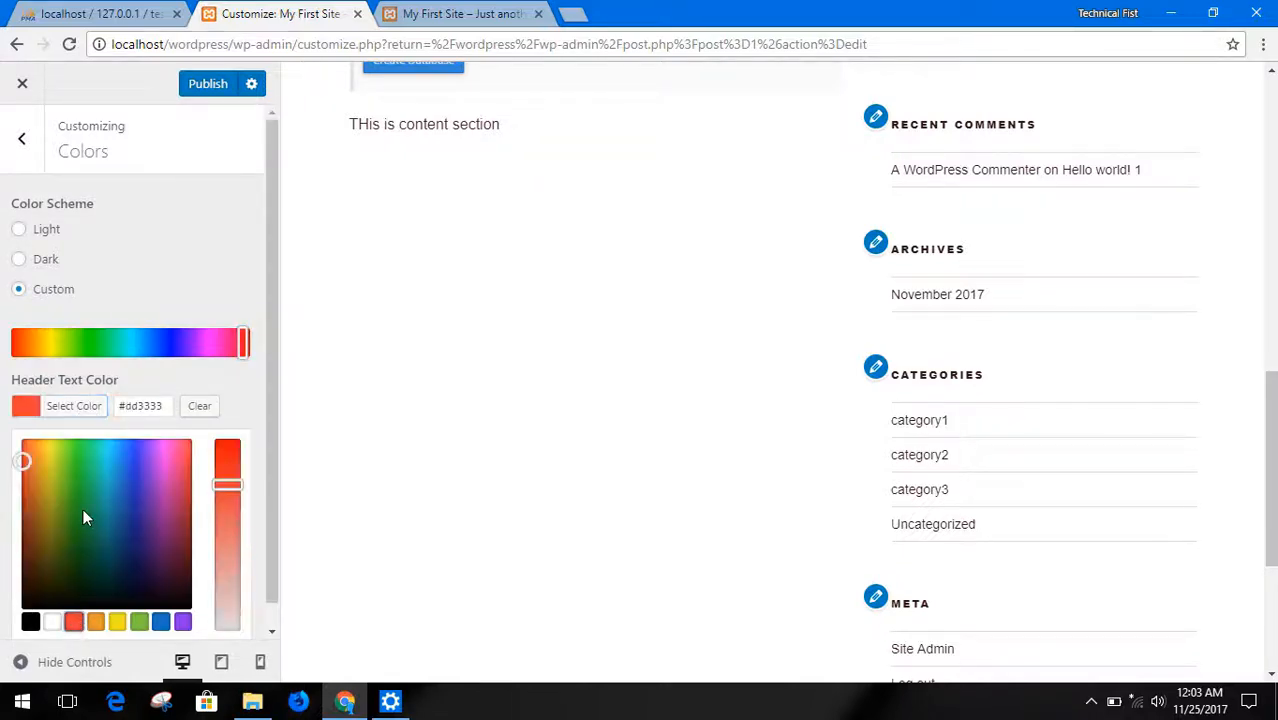
pyautogui.click(222, 449)
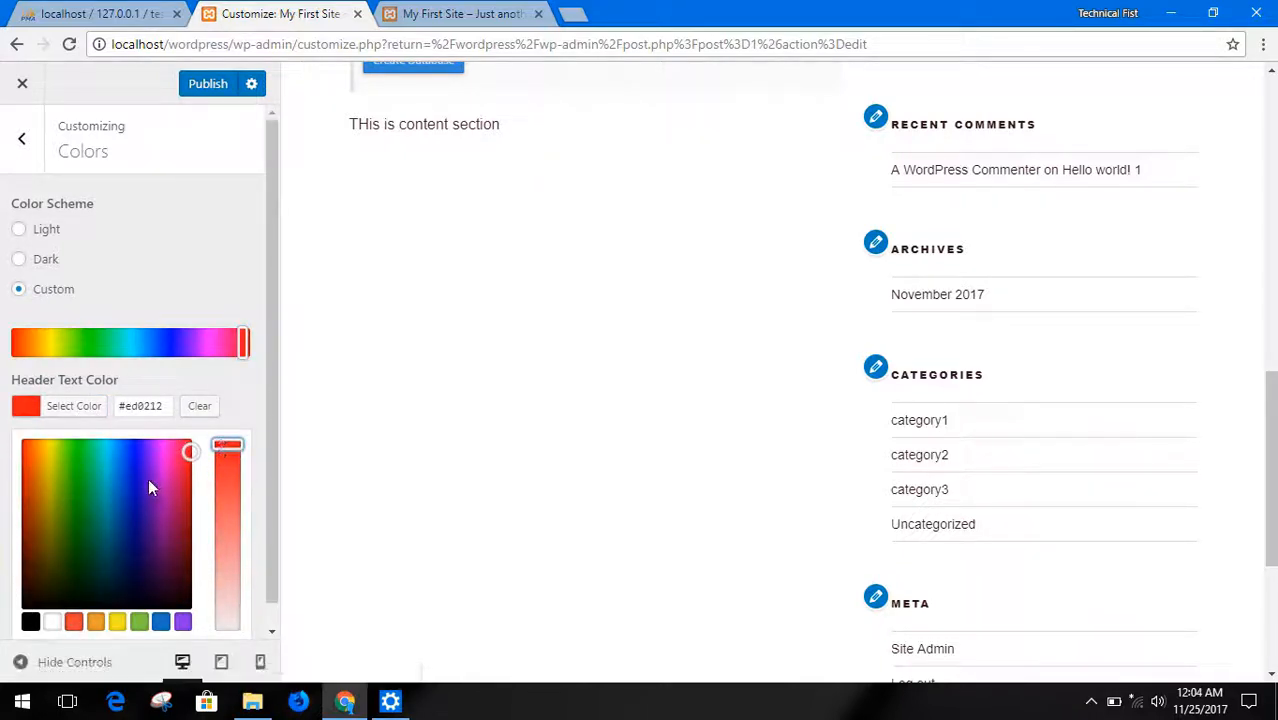
pyautogui.scroll(-1, 148, 480)
pyautogui.click(228, 378)
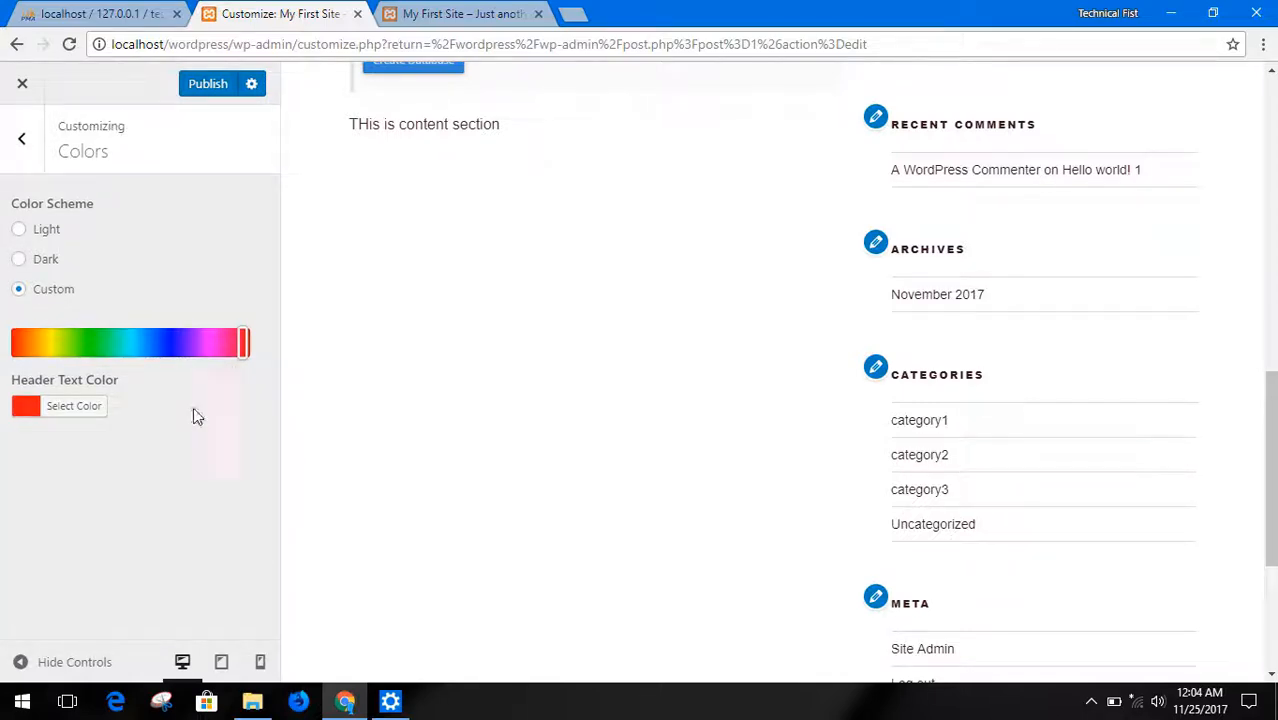
# Change the custom color scheme's hue to blue and publish the color changes
pyautogui.scroll(15, 648, 362)
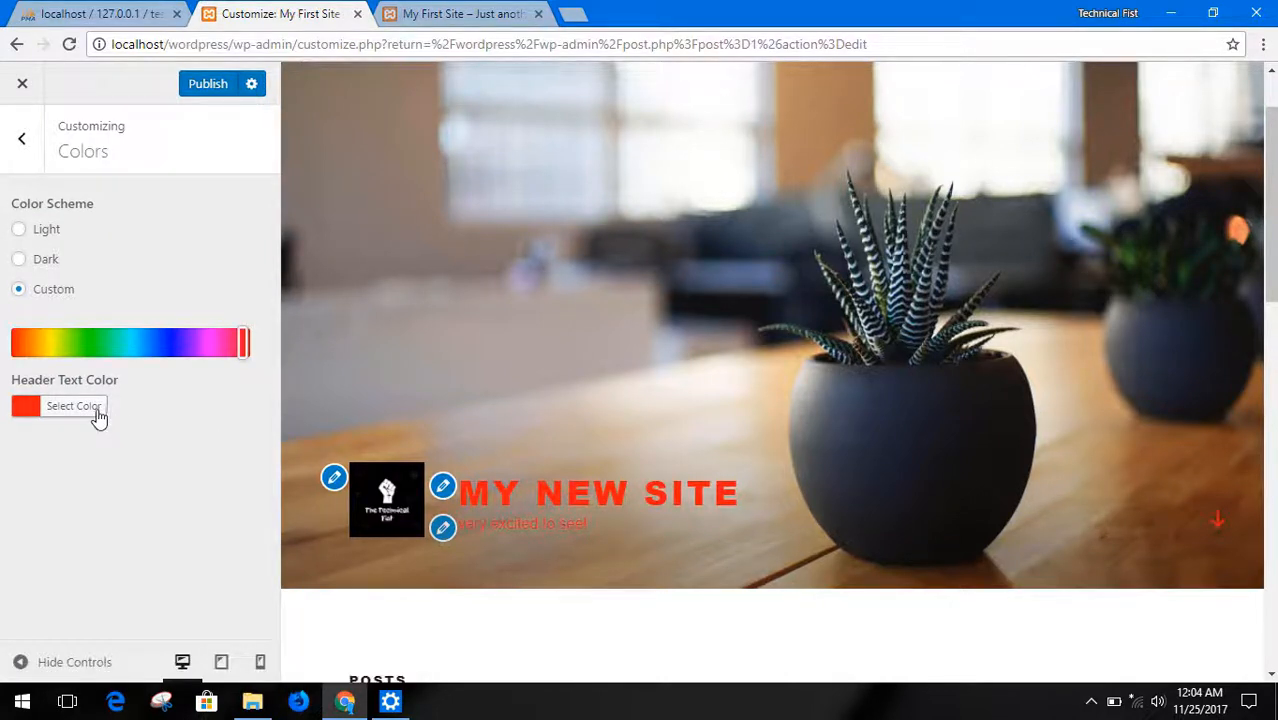
pyautogui.moveTo(243, 343); pyautogui.dragTo(171, 343)
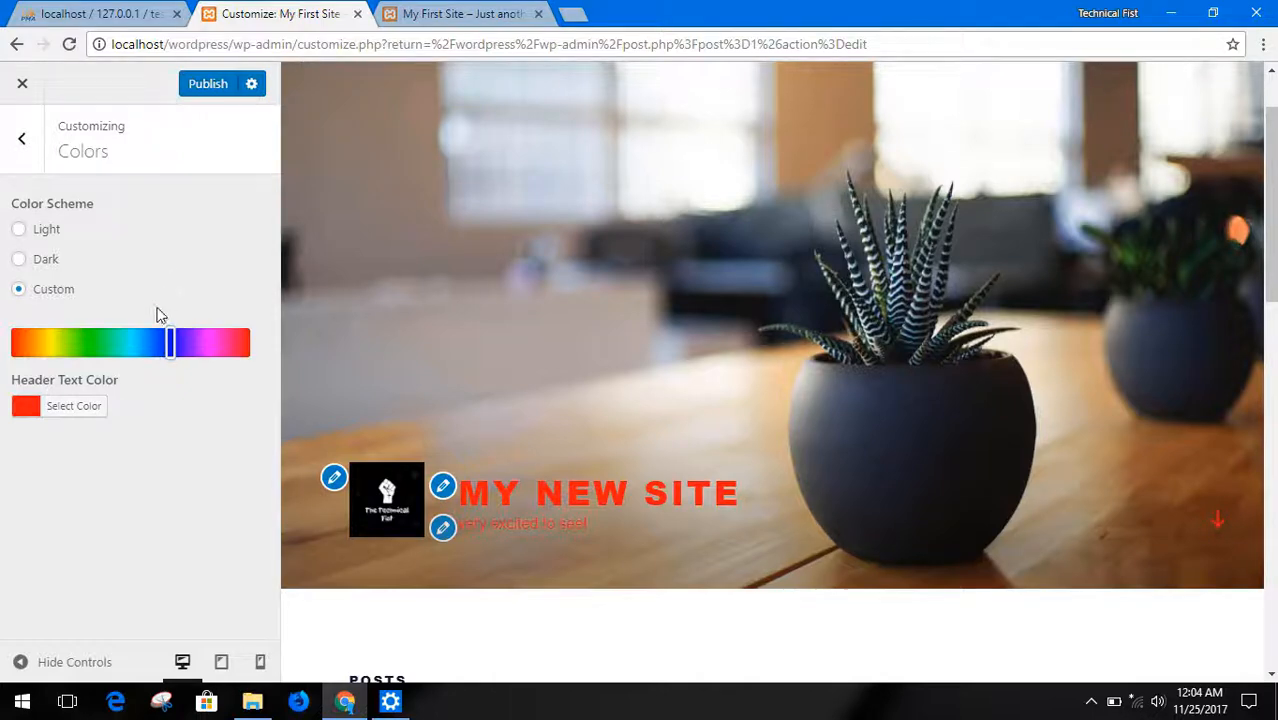
pyautogui.click(195, 90)
pyautogui.scroll(-3, 558, 362)
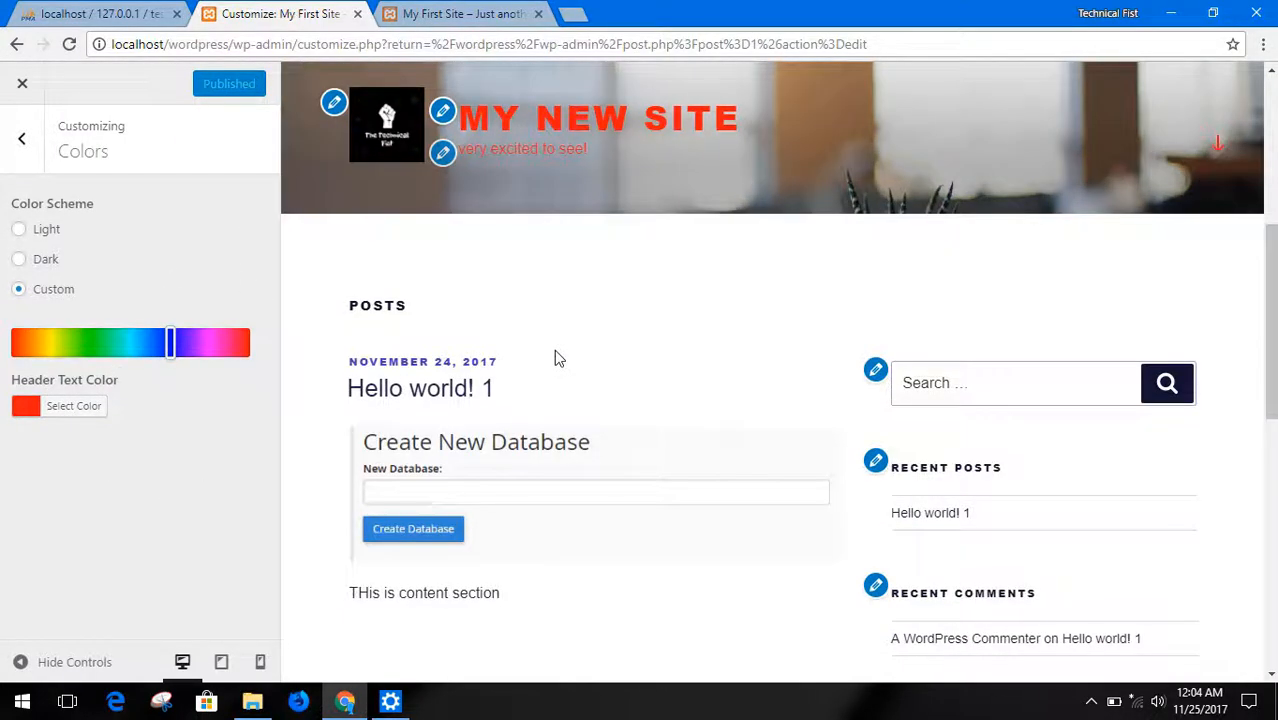
# Examine the site preview from the posts down to the footer to check the effect of the published colors
pyautogui.scroll(-2, 556, 359)
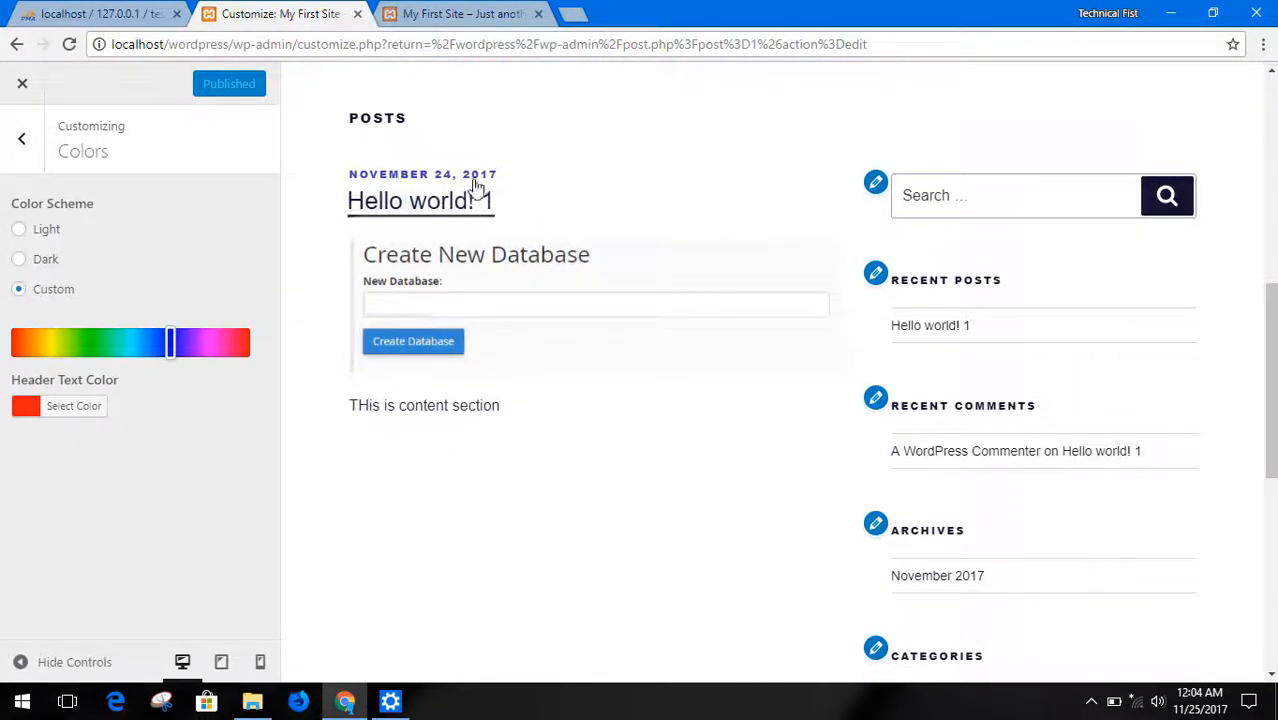
pyautogui.moveTo(494, 173); pyautogui.dragTo(344, 184)
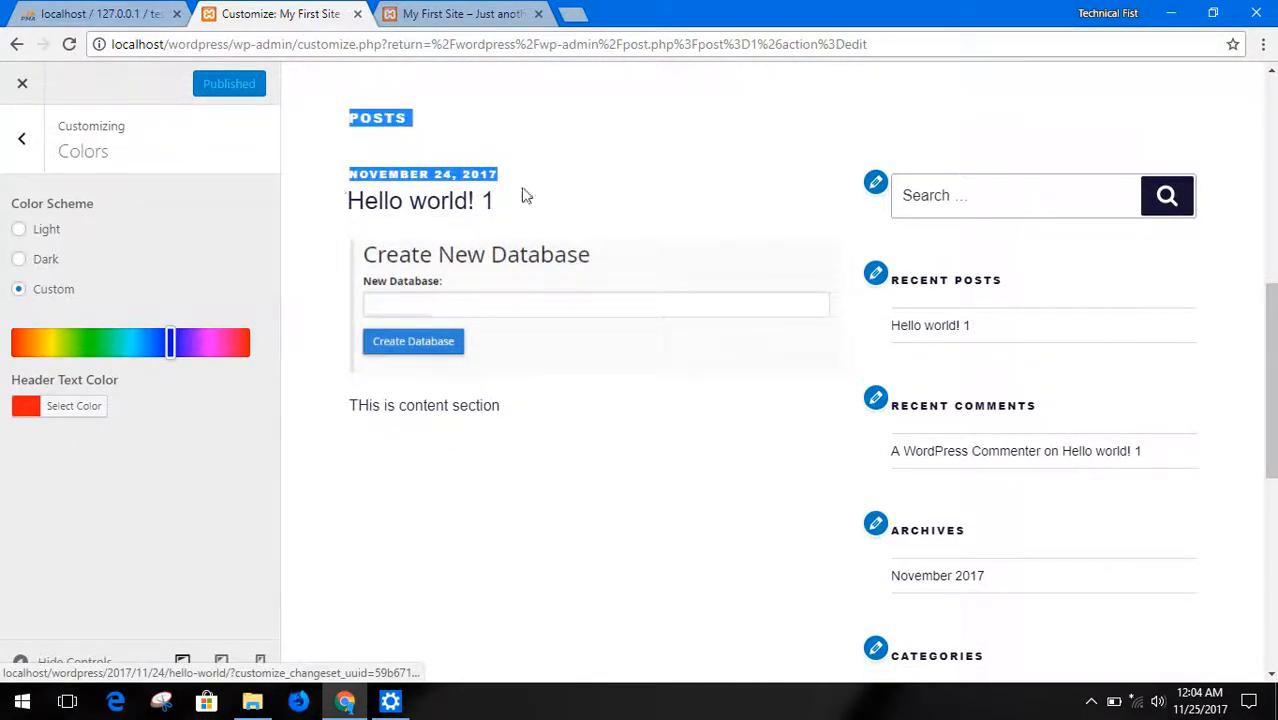
pyautogui.click(660, 146)
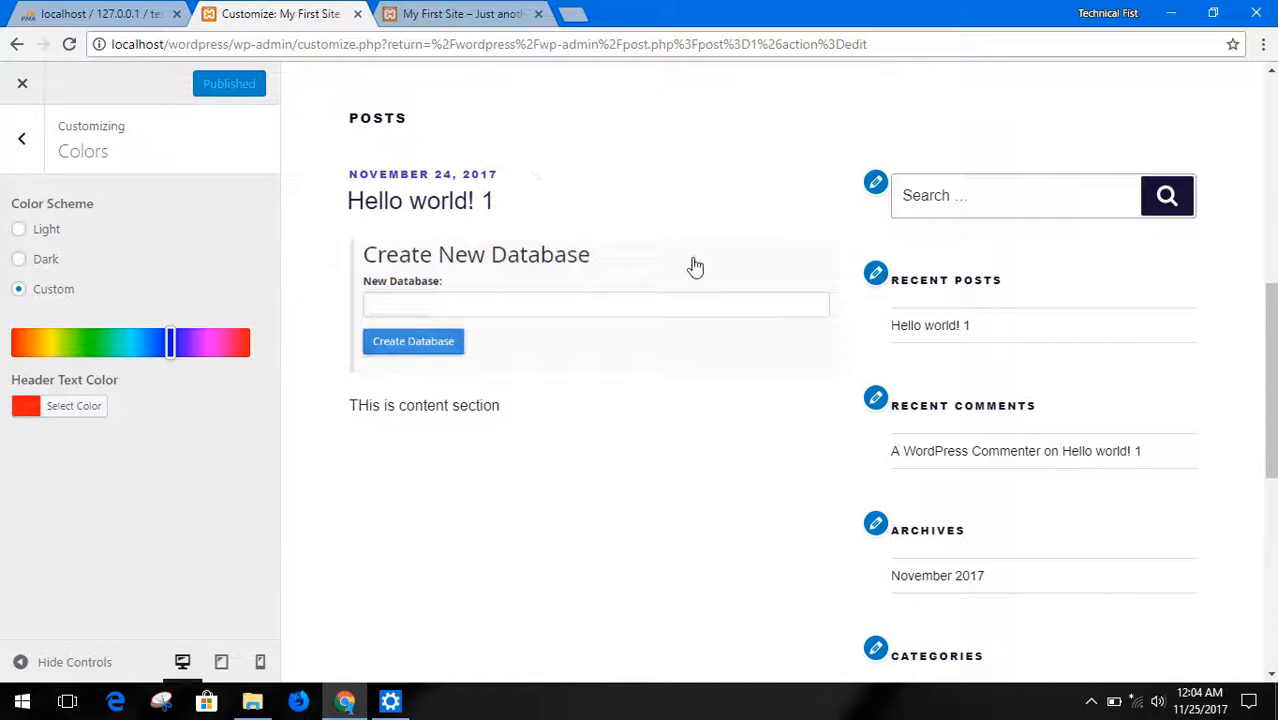
pyautogui.scroll(-3, 720, 298)
pyautogui.scroll(-3, 600, 380)
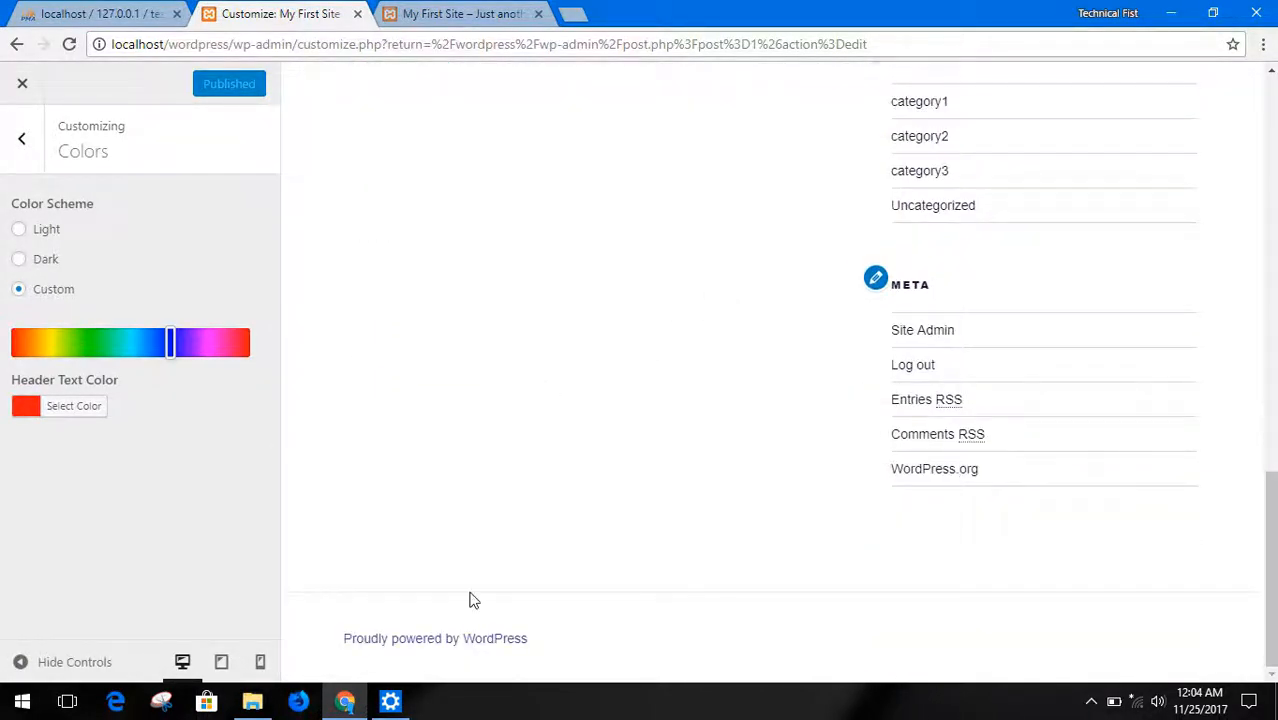
pyautogui.scroll(4, 522, 369)
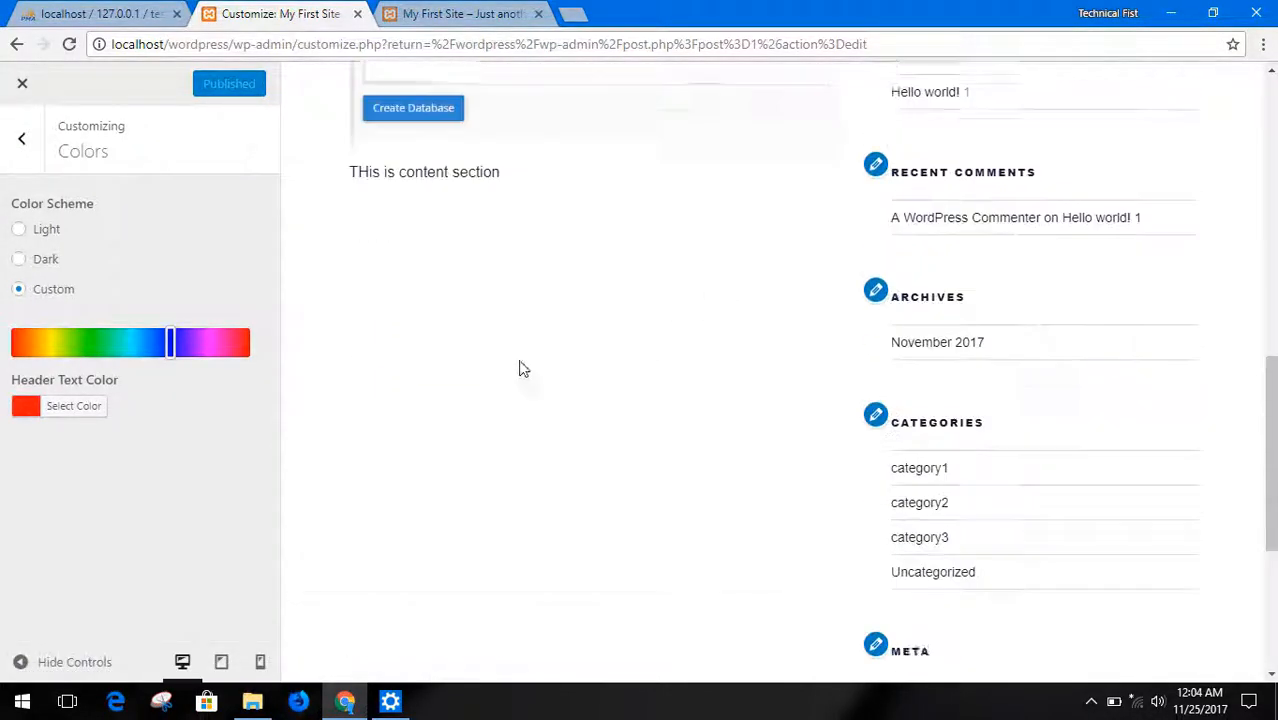
pyautogui.scroll(6, 522, 350)
# Open the Header Media settings of the theme and look over the header area and posts in the site preview
pyautogui.click(20, 145)
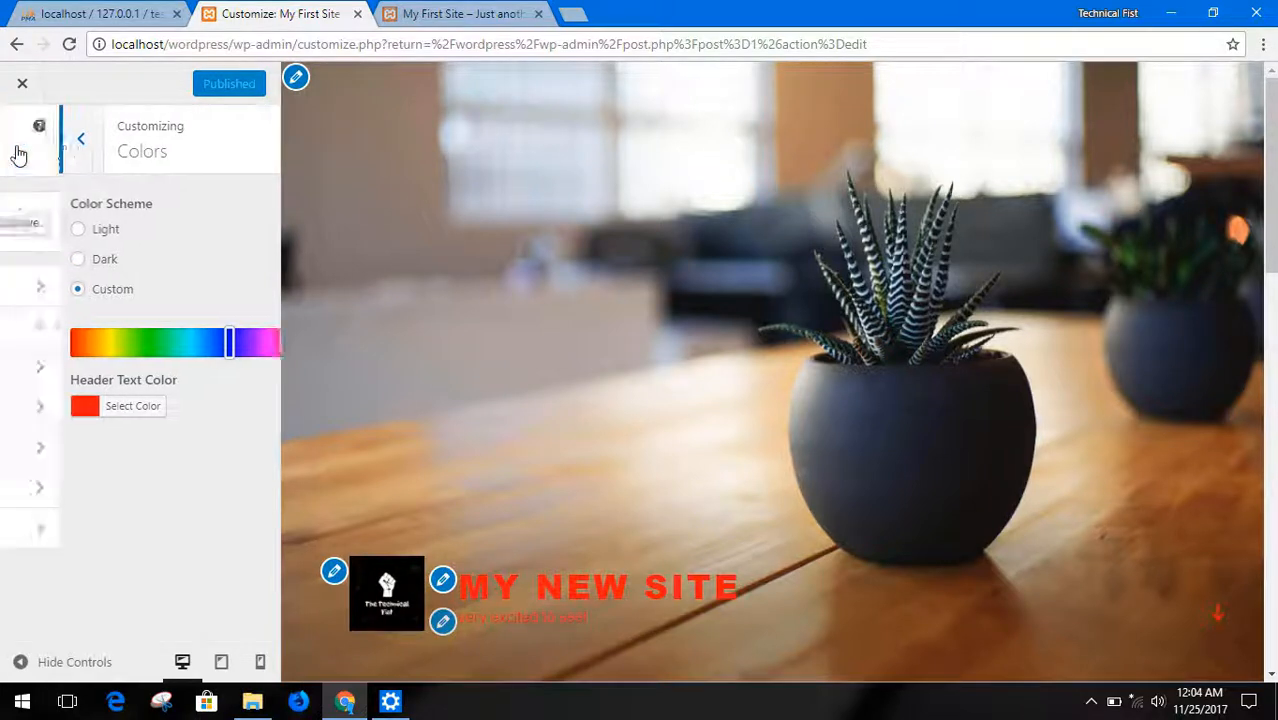
pyautogui.click(147, 373)
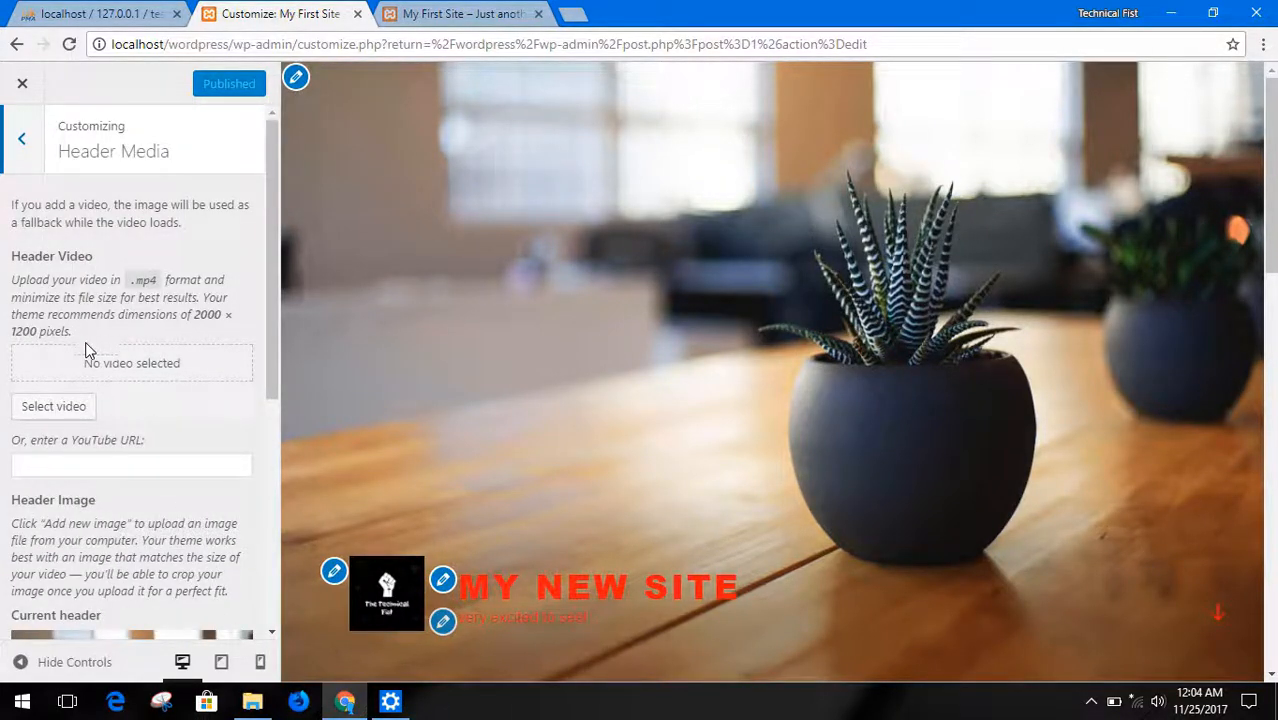
pyautogui.scroll(-2, 475, 345)
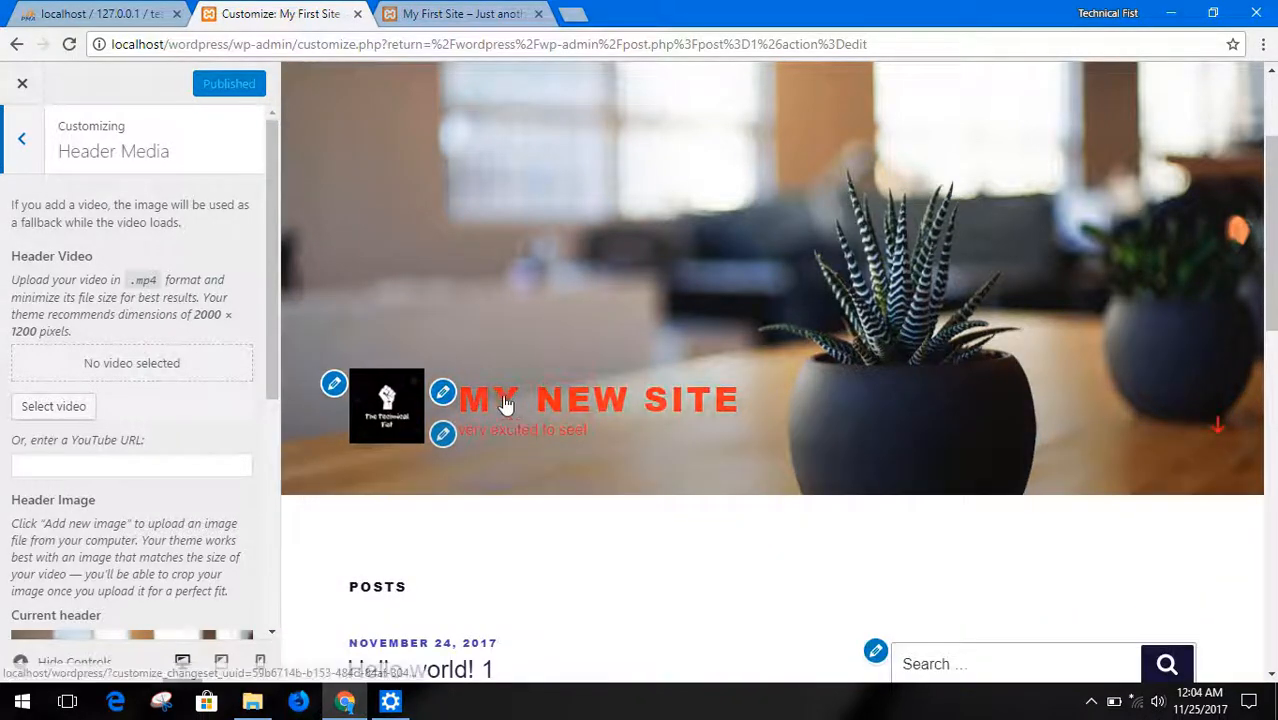
pyautogui.scroll(2, 992, 378)
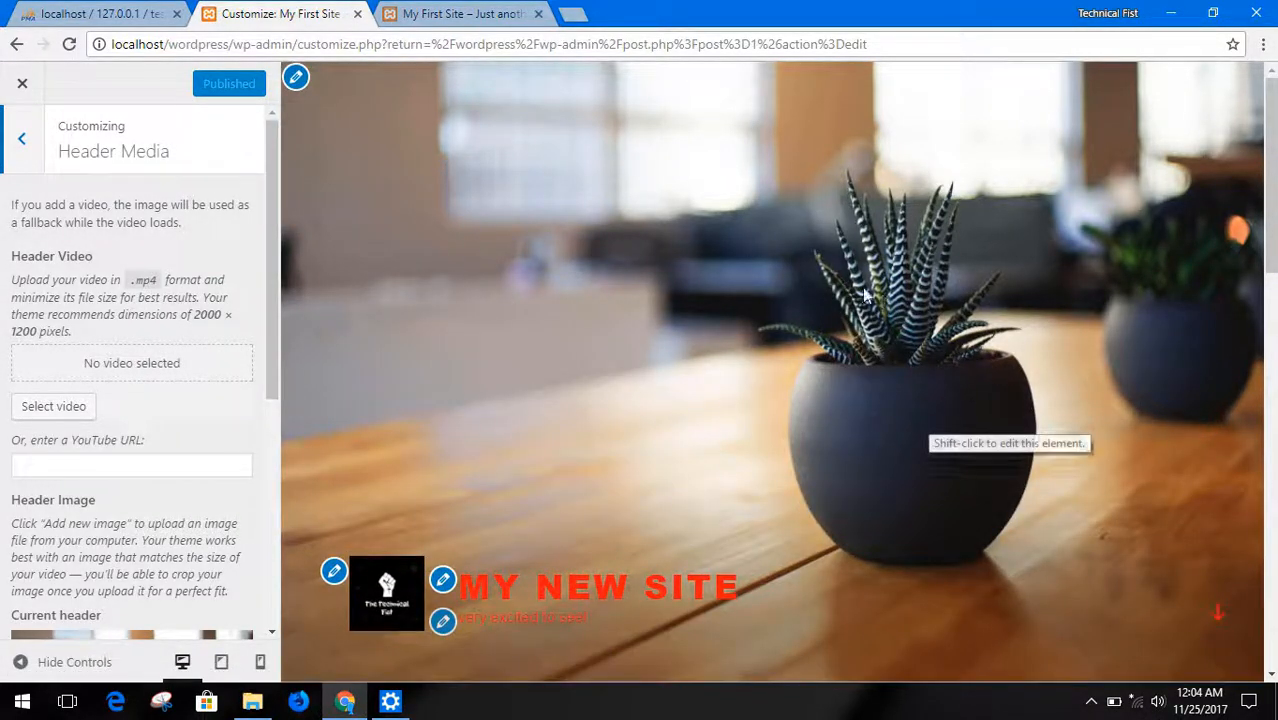
pyautogui.scroll(-4, 900, 377)
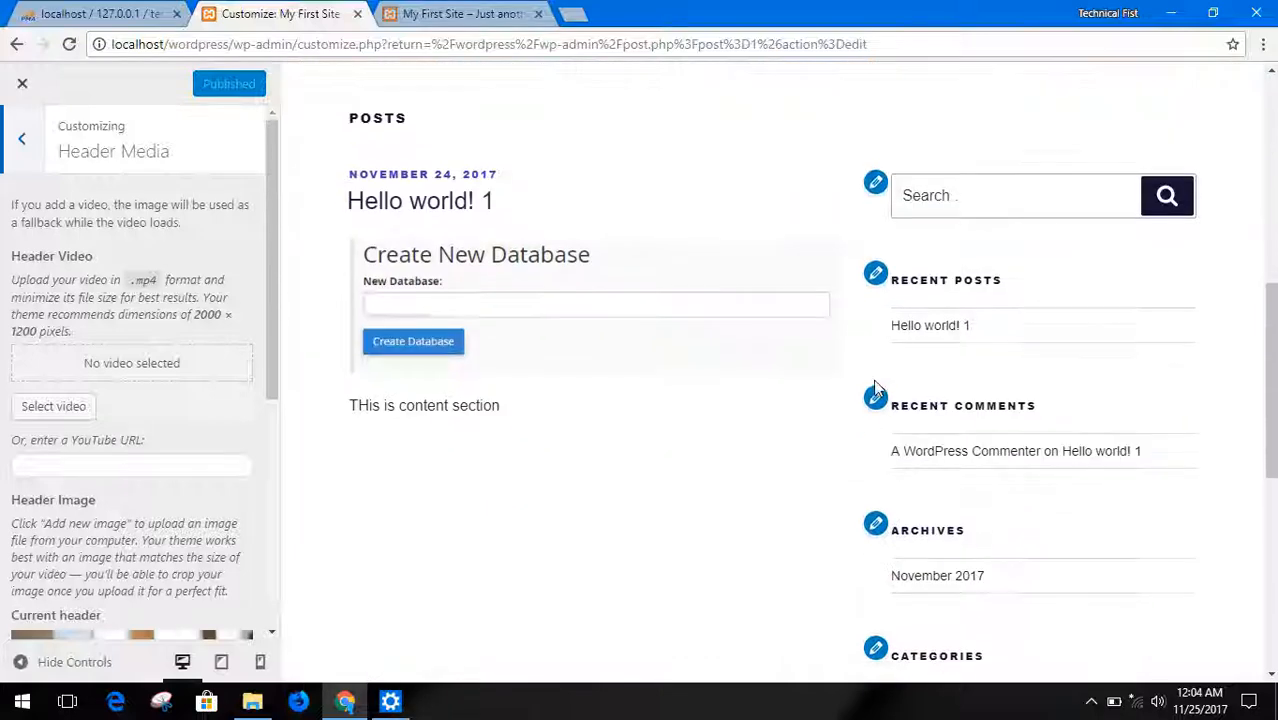
pyautogui.scroll(3, 478, 262)
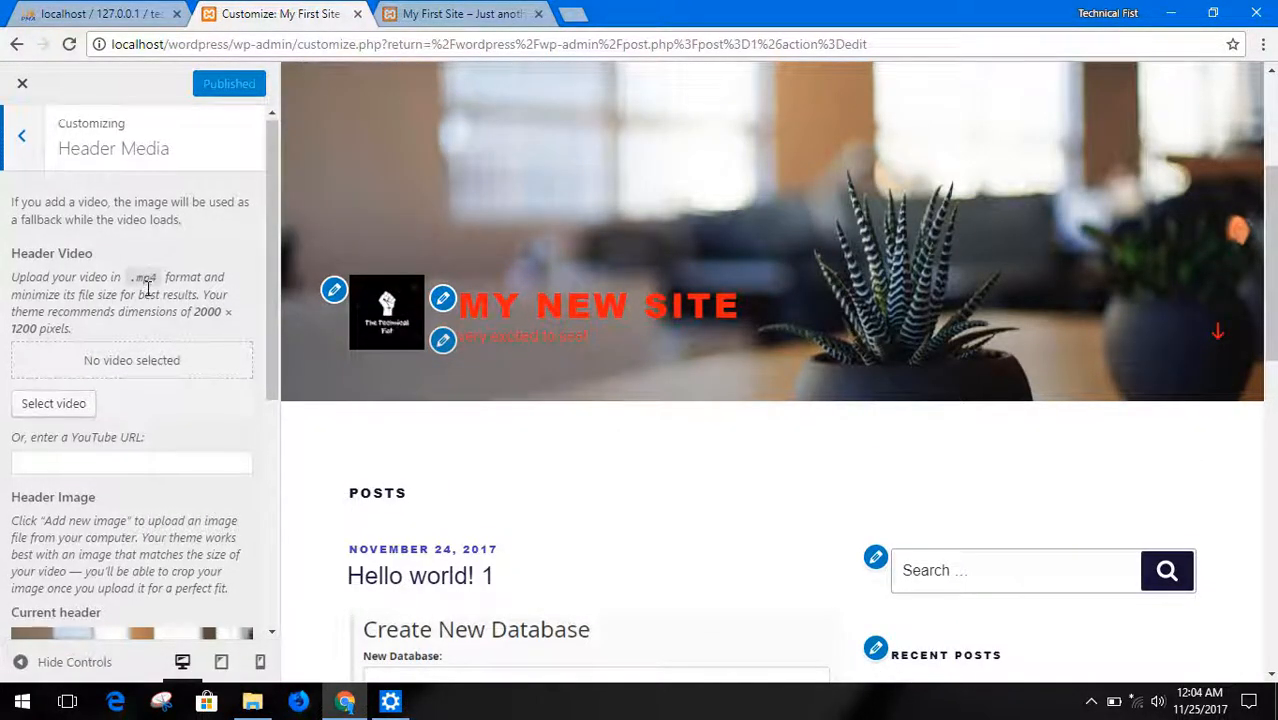
# Examine the header video options, including the media library video picker and the YouTube URL field, without choosing a video
pyautogui.scroll(-2, 150, 300)
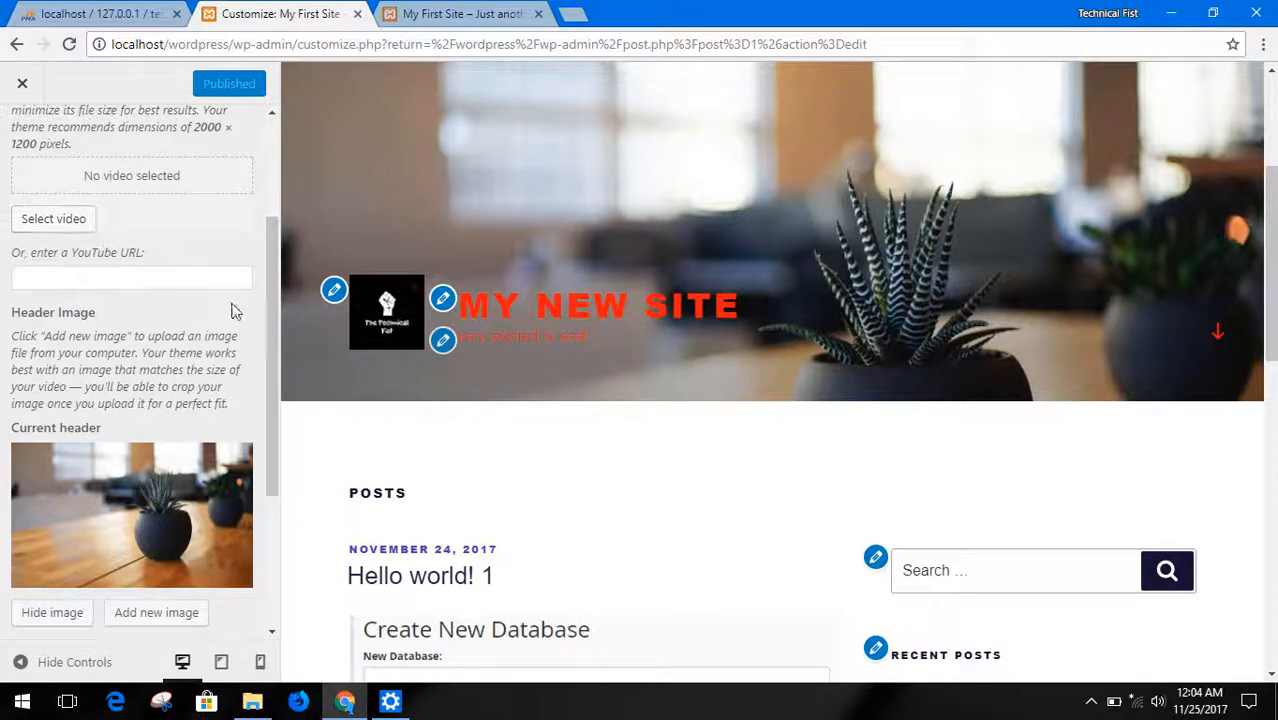
pyautogui.scroll(2, 234, 308)
pyautogui.click(34, 415)
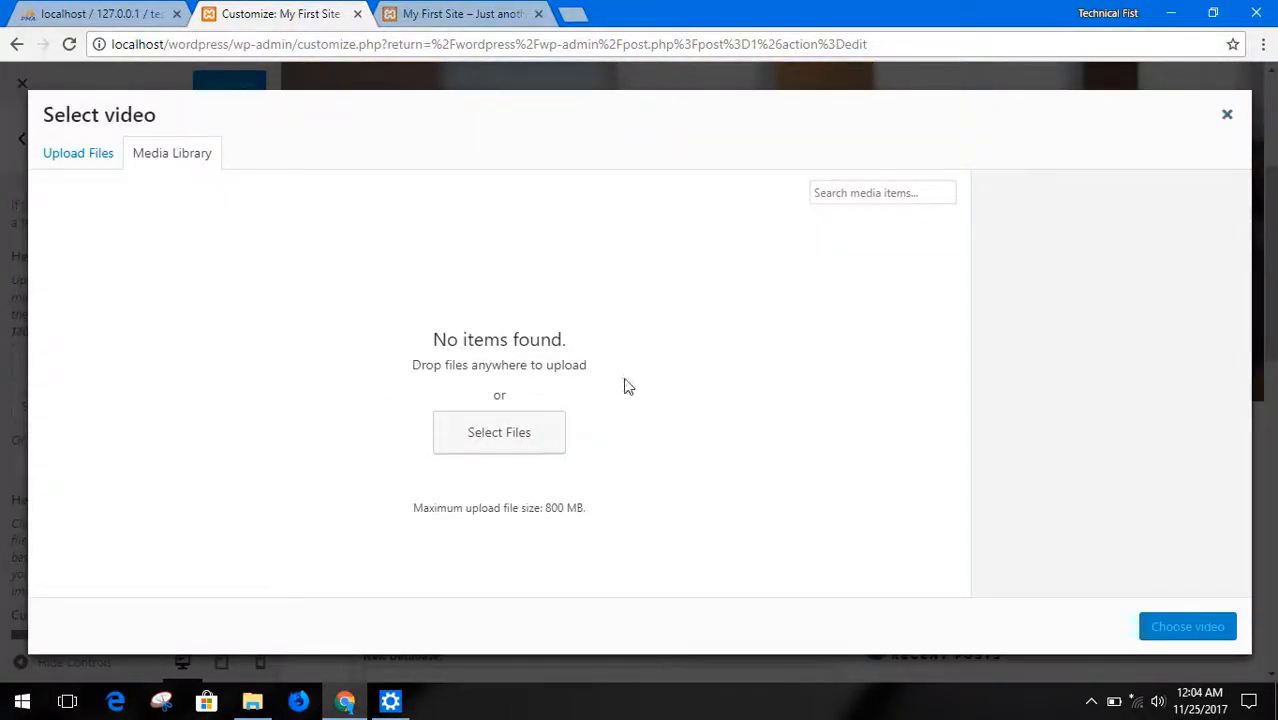
pyautogui.click(1225, 115)
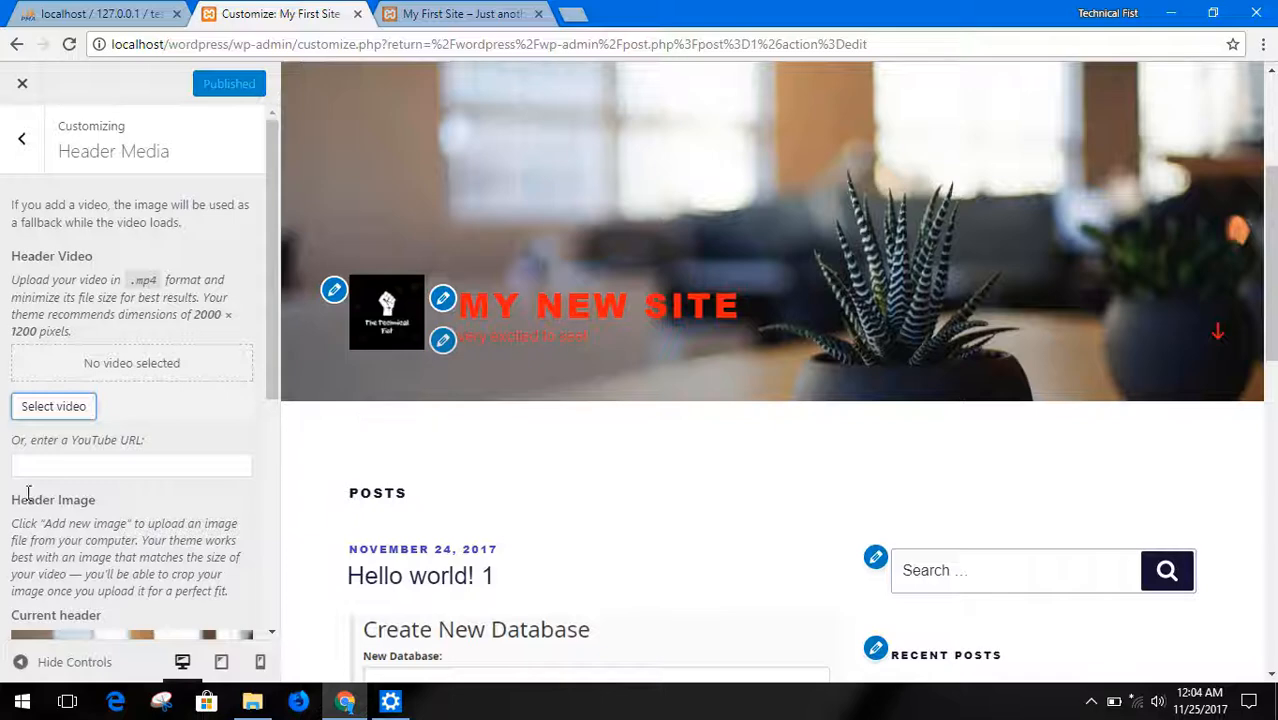
pyautogui.click(48, 466)
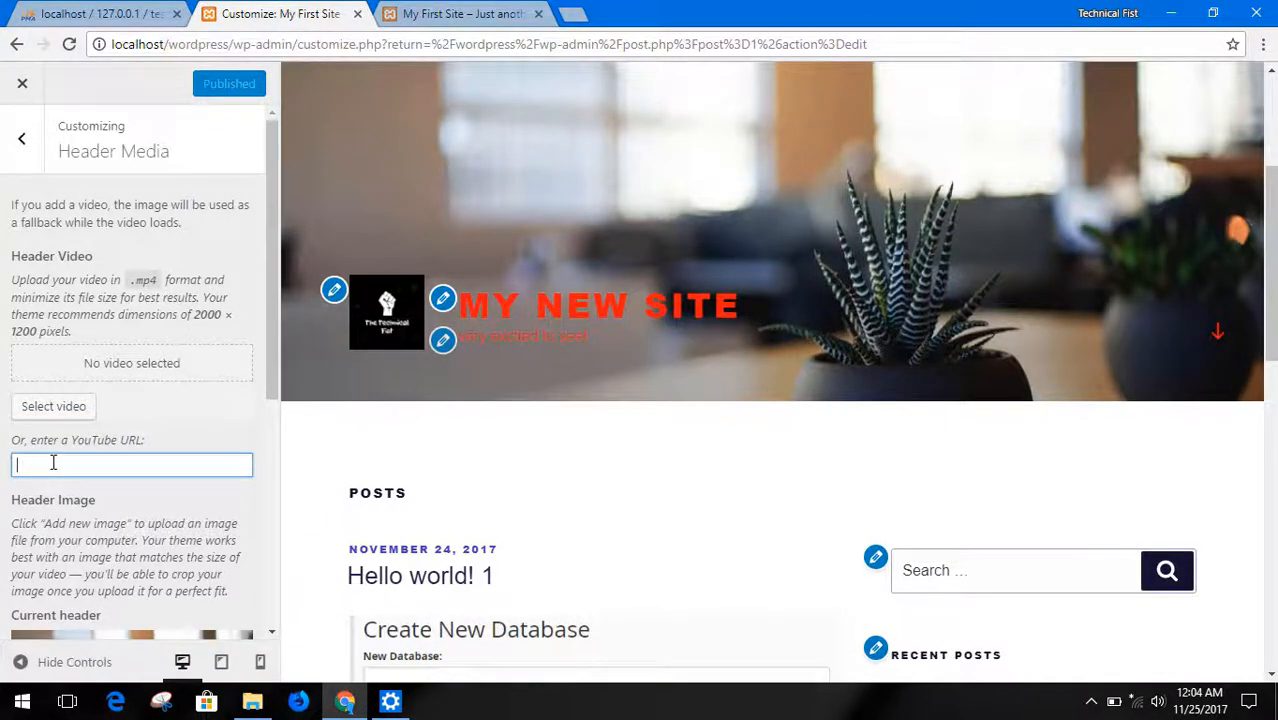
# Examine the header image options, including the current header, adding a new image and the suggested headers
pyautogui.scroll(-1, 90, 487)
pyautogui.scroll(-2, 90, 487)
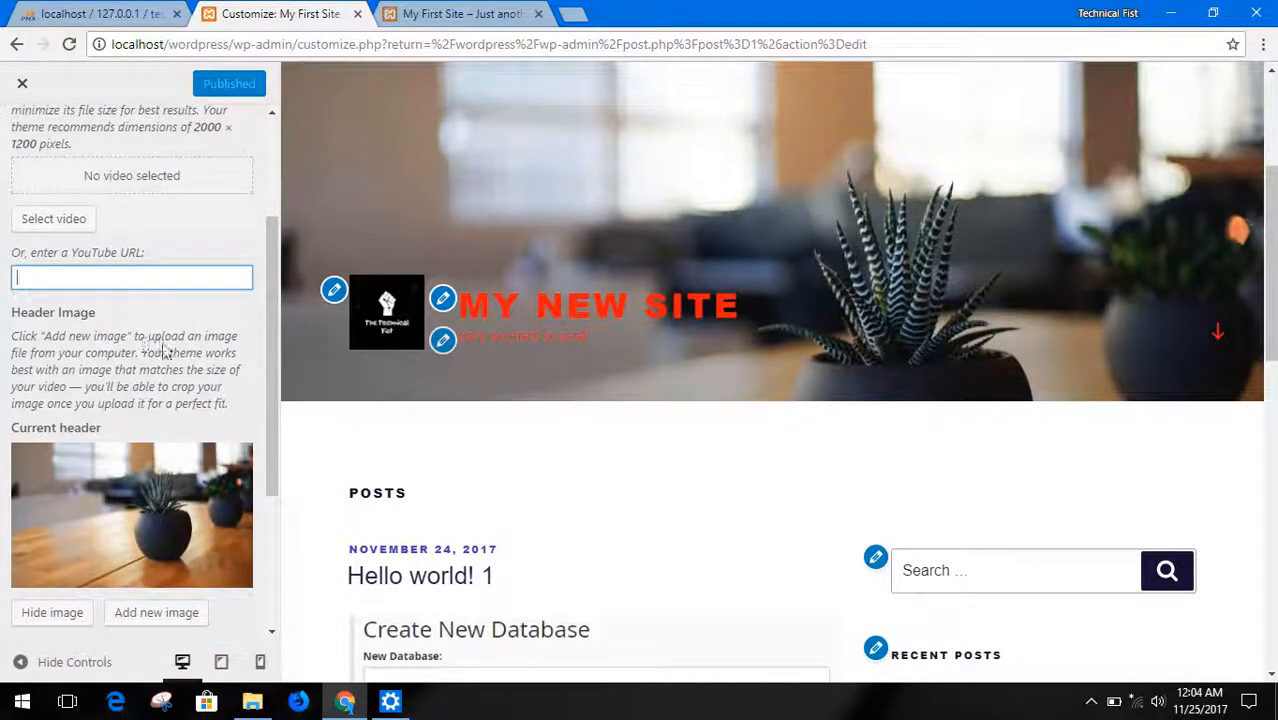
pyautogui.scroll(-3, 150, 345)
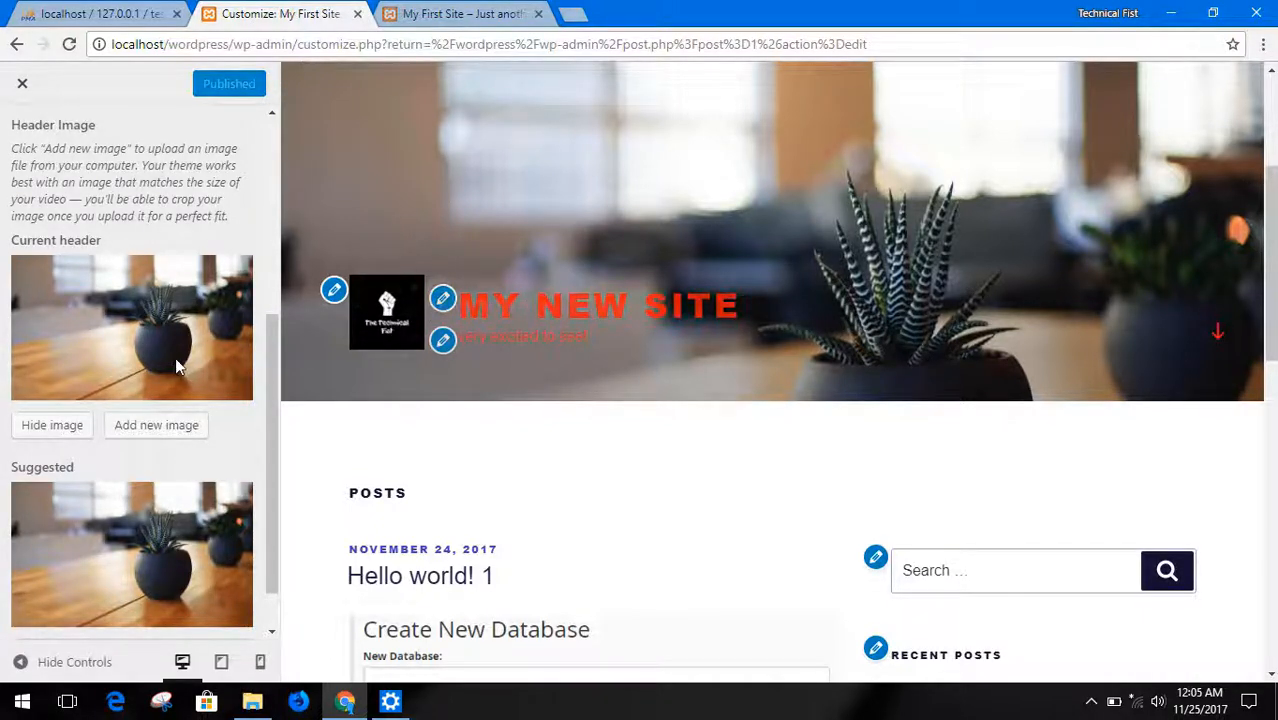
pyautogui.scroll(-1, 183, 416)
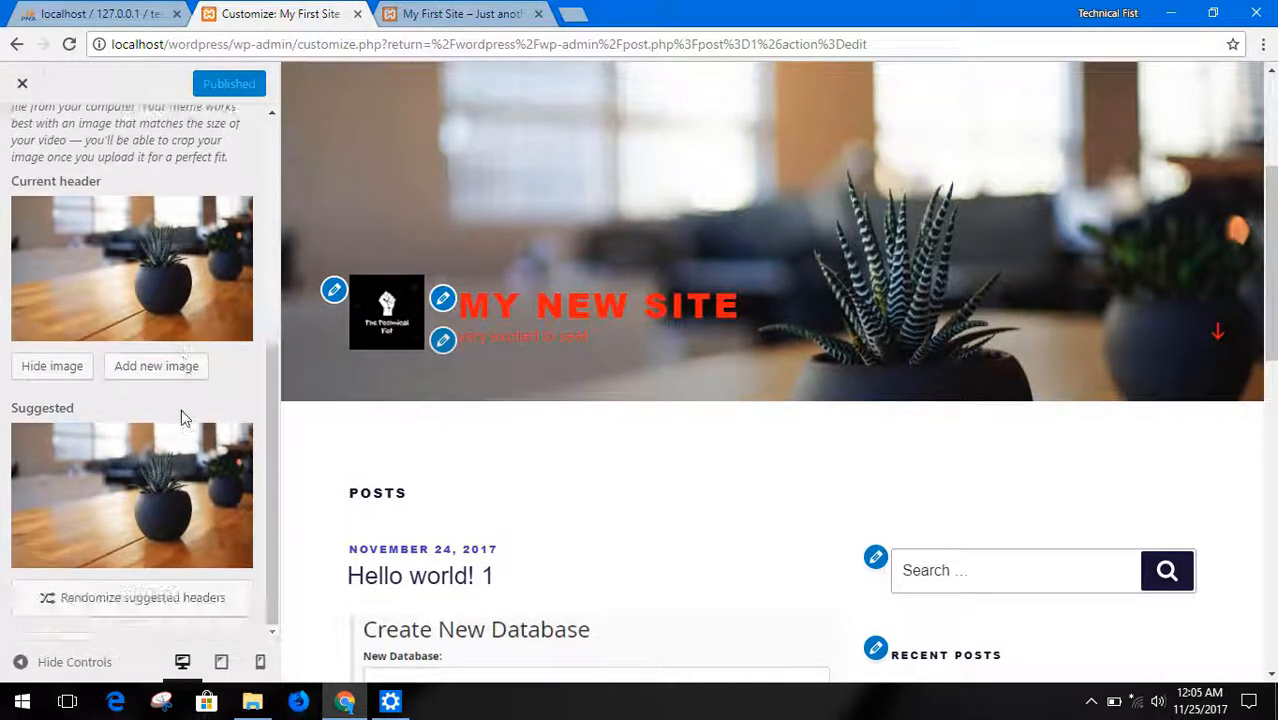
# Leave the Header Media settings and open the Menus settings of the site
pyautogui.scroll(6, 171, 422)
pyautogui.click(21, 138)
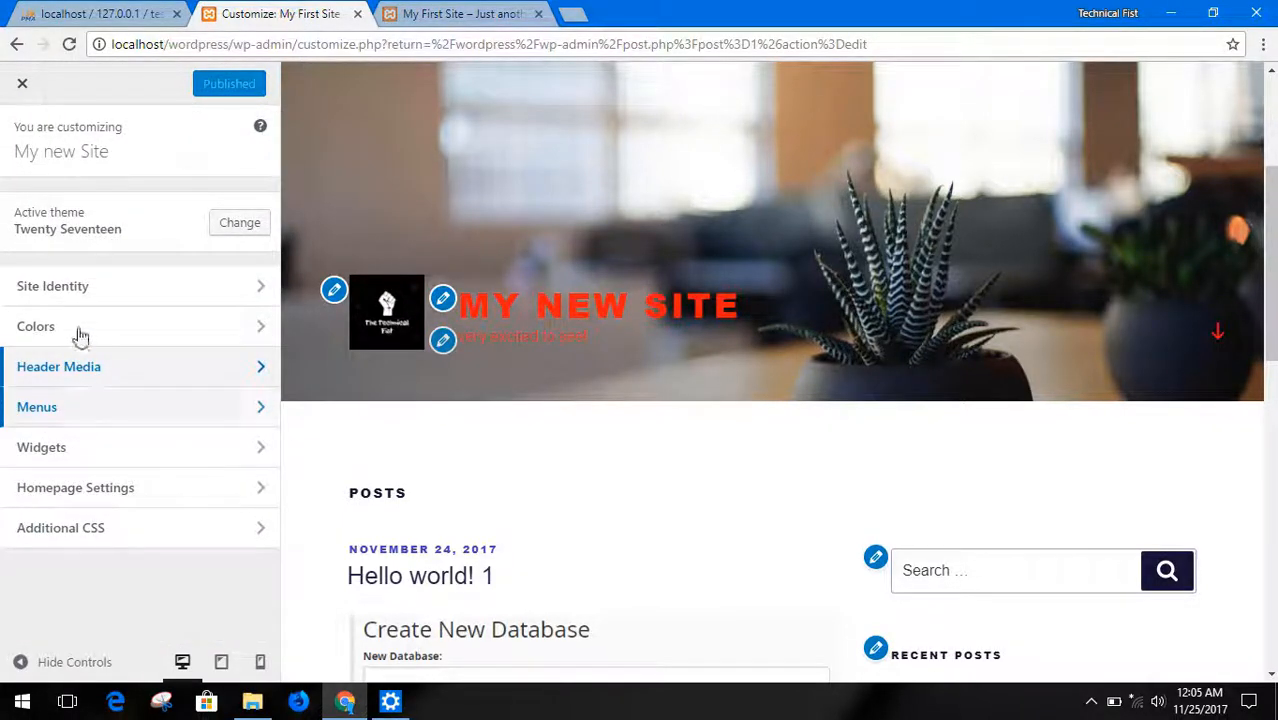
pyautogui.click(93, 409)
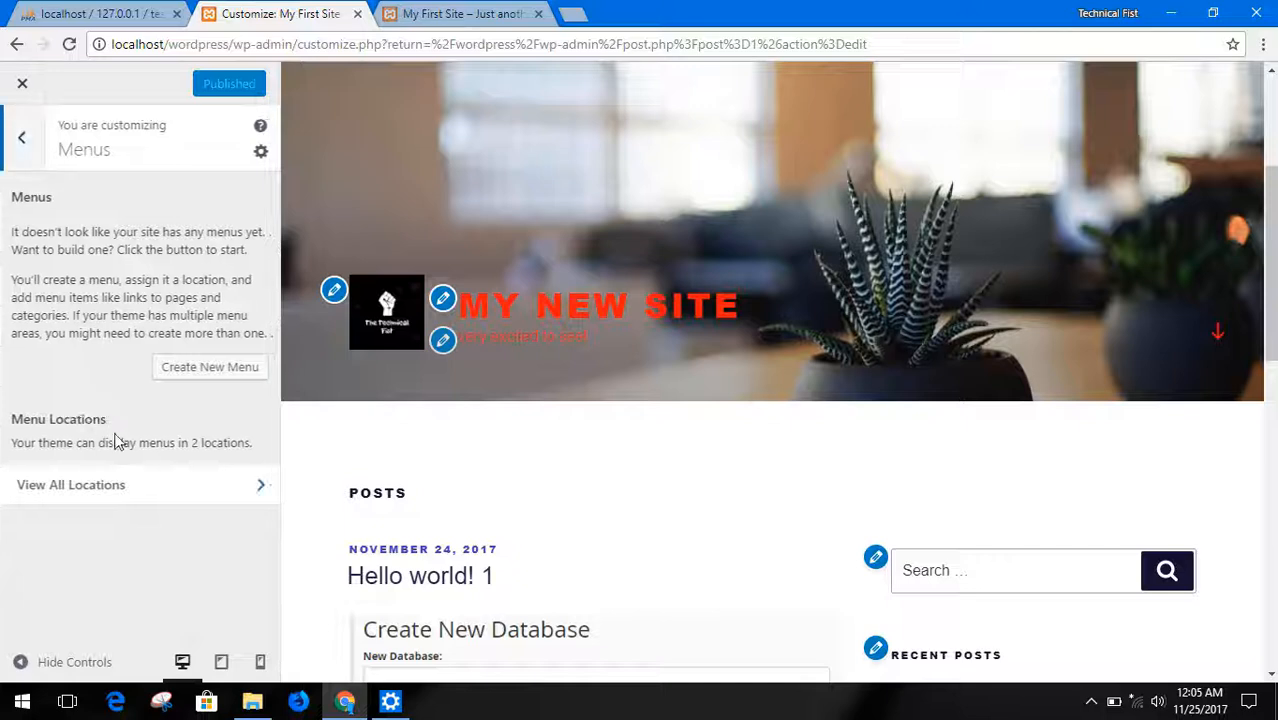
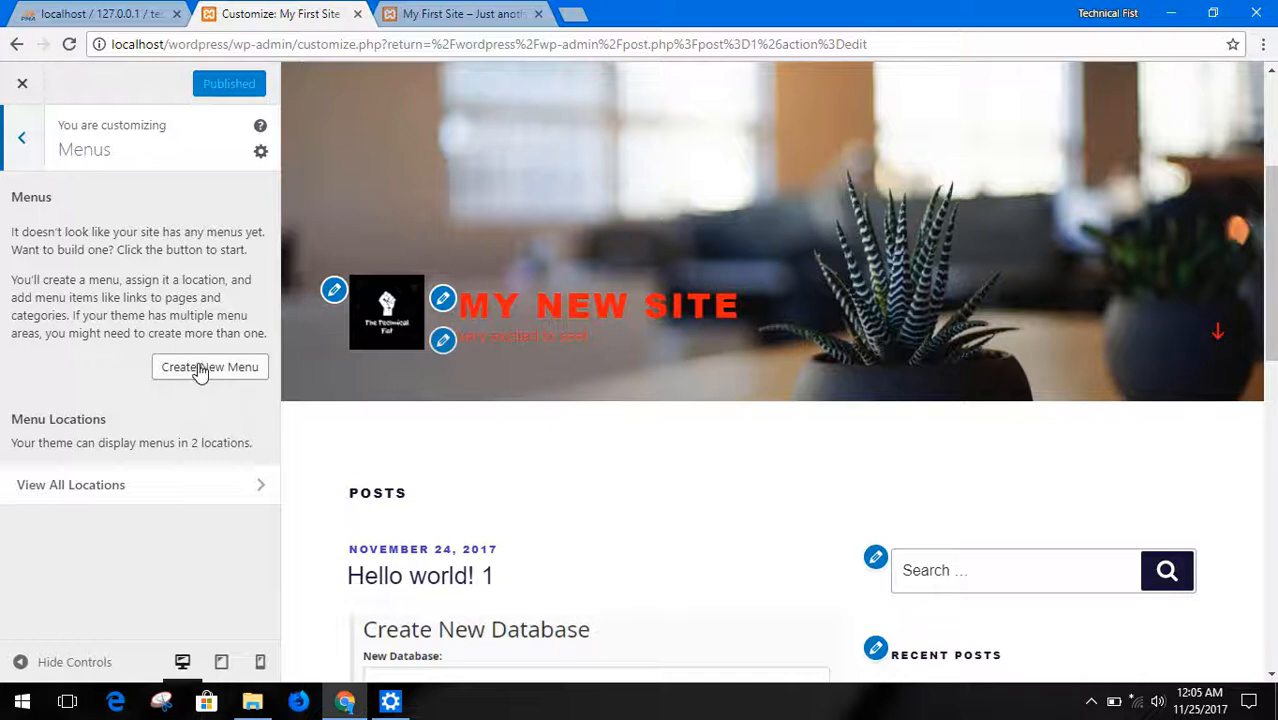
# Create a new menu named Main menu, assign it to the Top Menu location and publish it
pyautogui.click(197, 370)
pyautogui.click(155, 228)
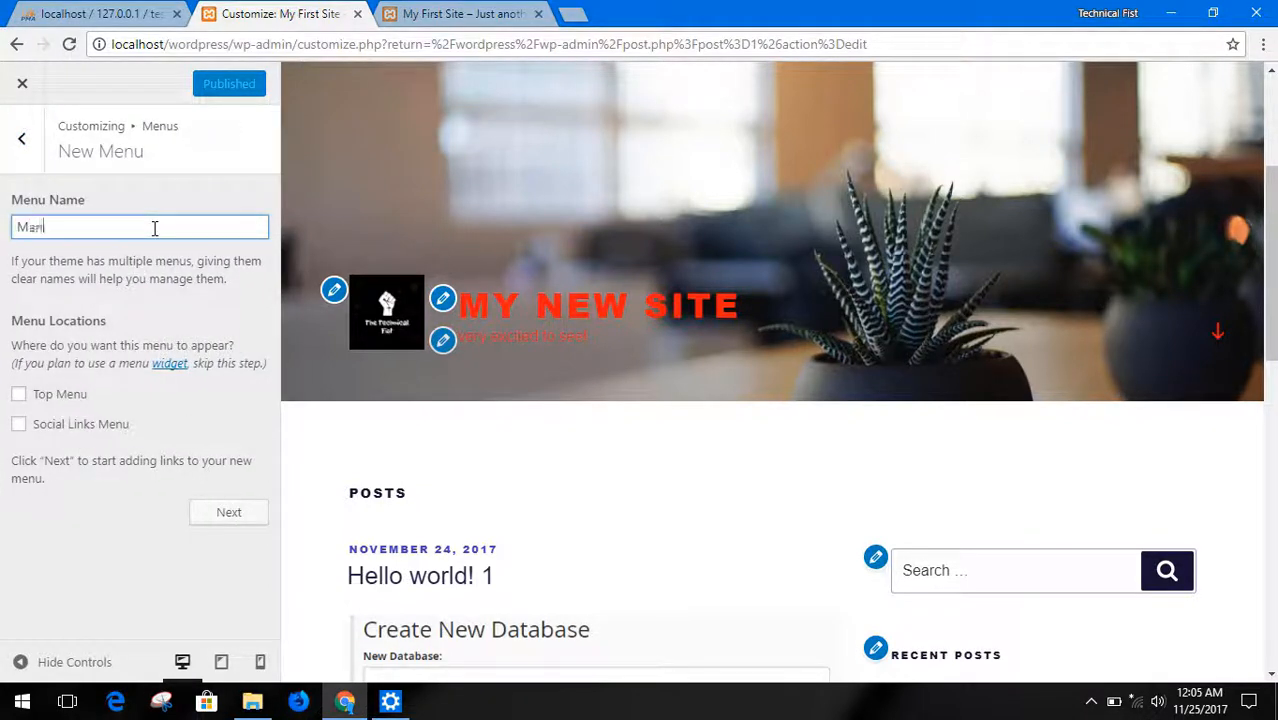
pyautogui.write('Main menu')
pyautogui.click(59, 397)
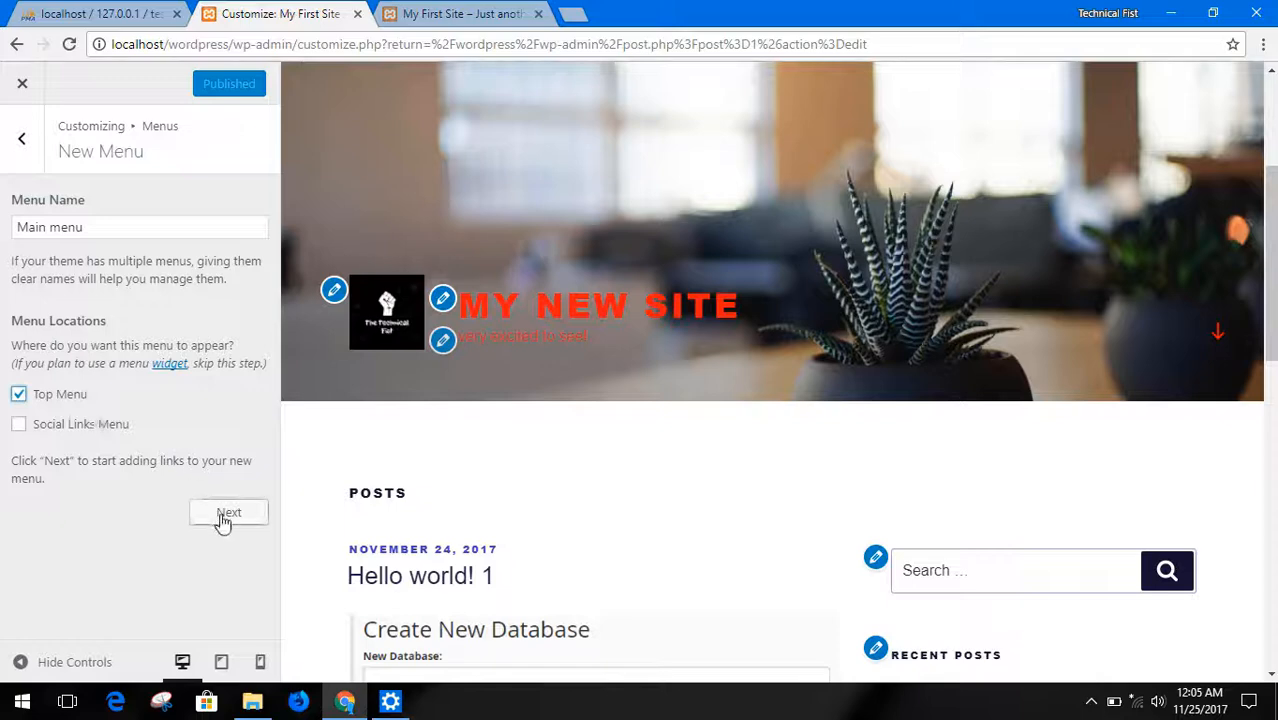
pyautogui.scroll(-5, 508, 470)
pyautogui.scroll(-4, 506, 480)
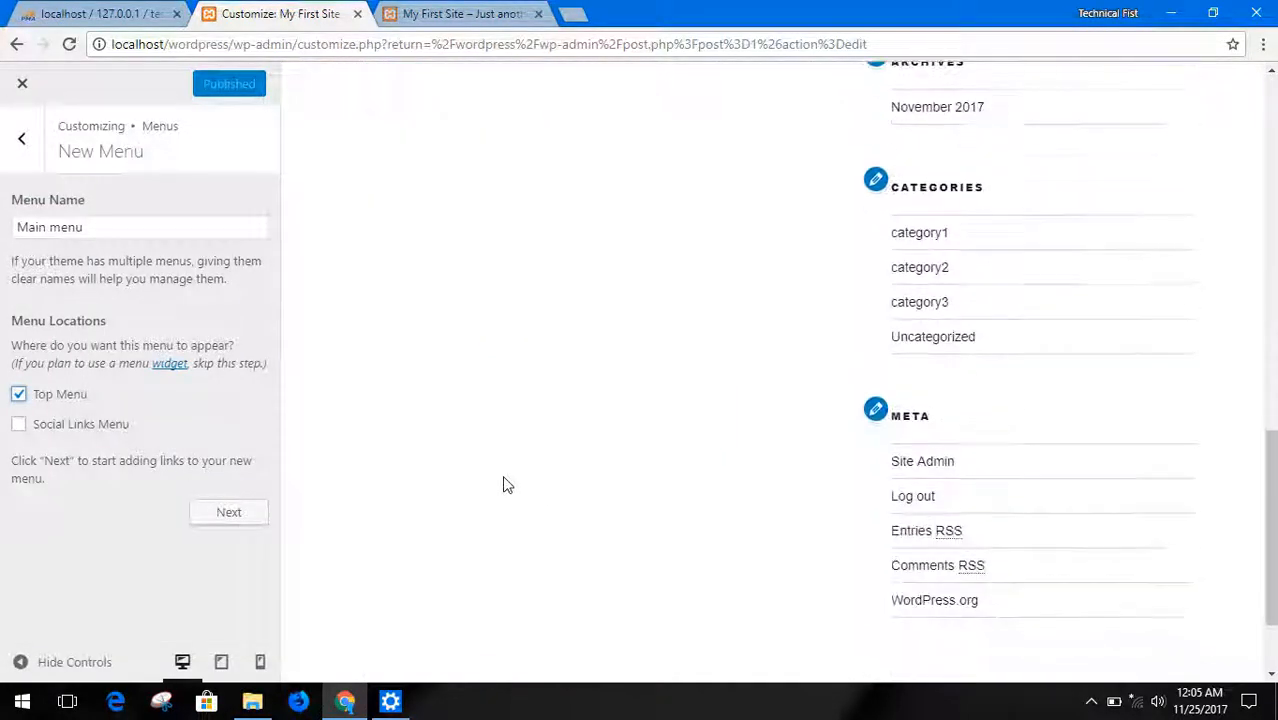
pyautogui.scroll(-2, 501, 494)
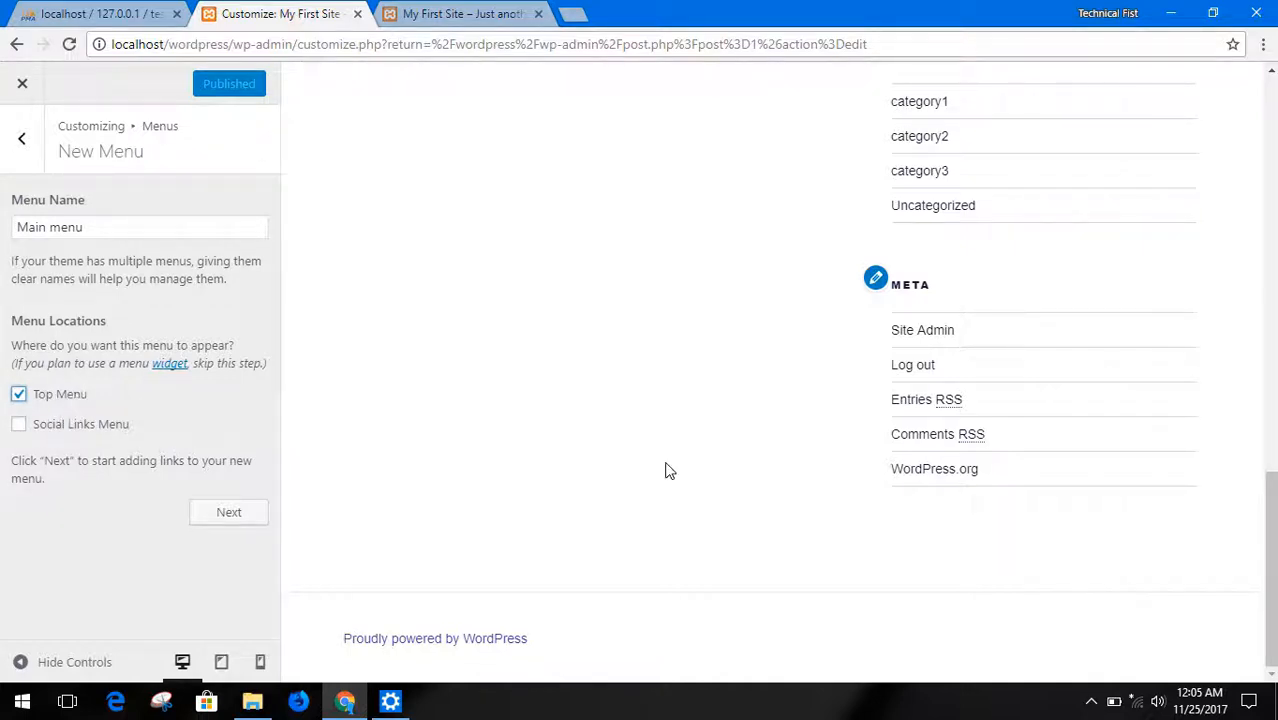
pyautogui.scroll(15, 665, 465)
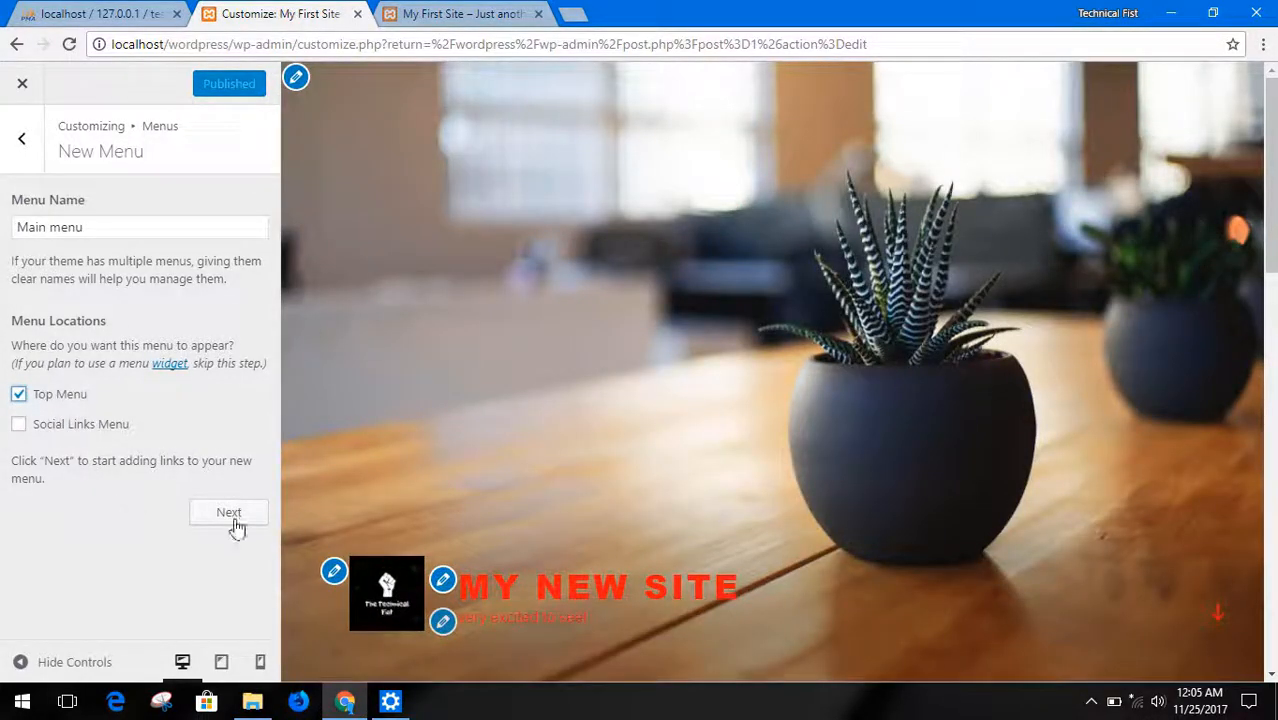
pyautogui.click(229, 515)
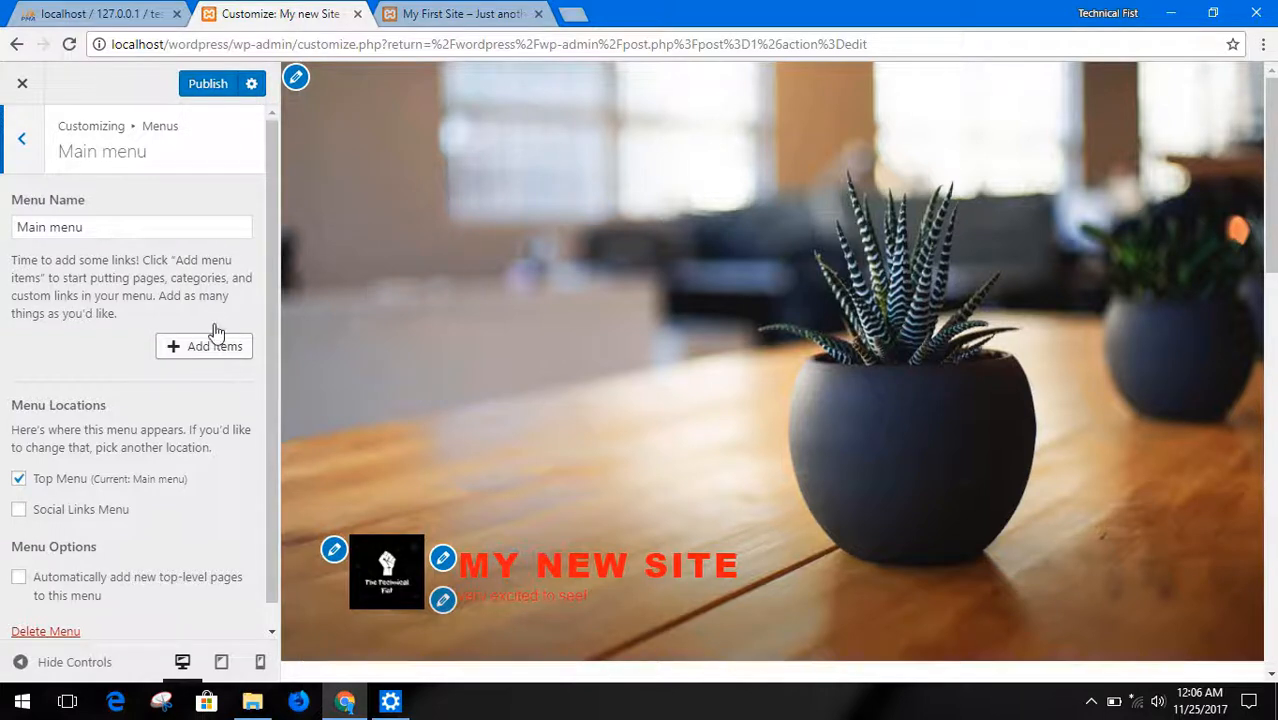
pyautogui.click(203, 88)
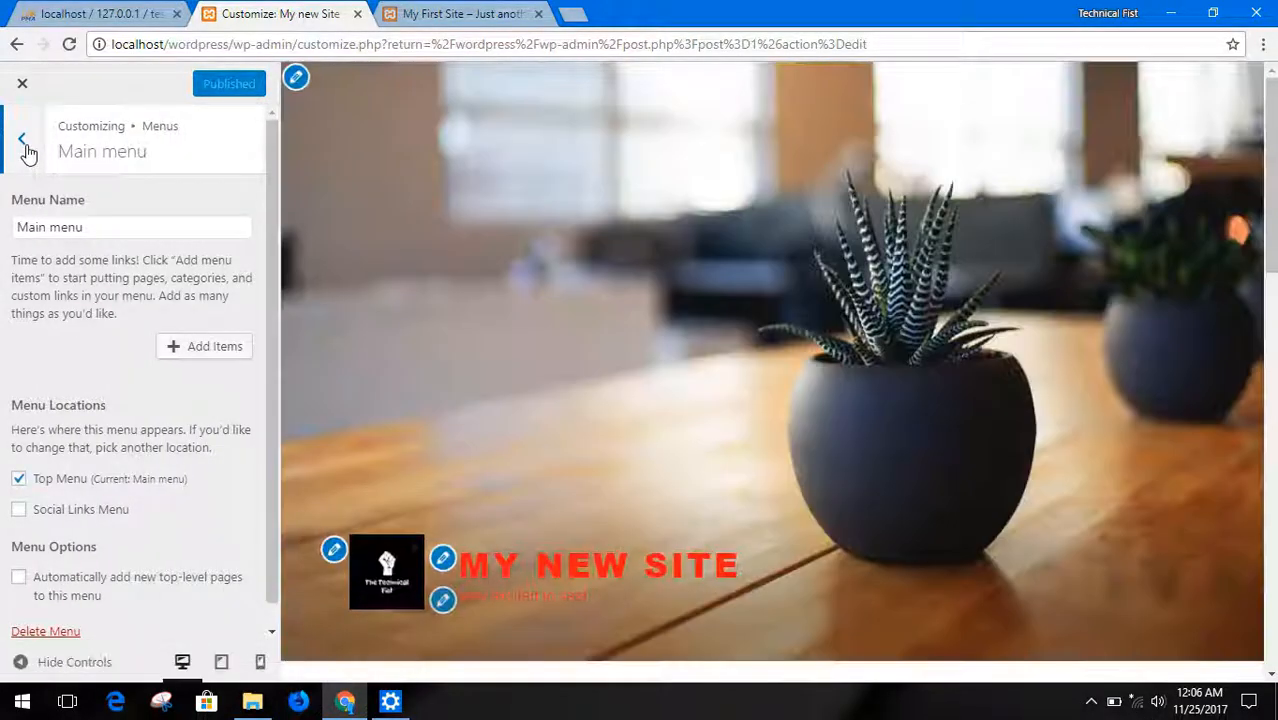
# Leave the menu, open the Widgets settings and look over the sidebar widgets in the site preview
pyautogui.click(24, 142)
pyautogui.click(25, 160)
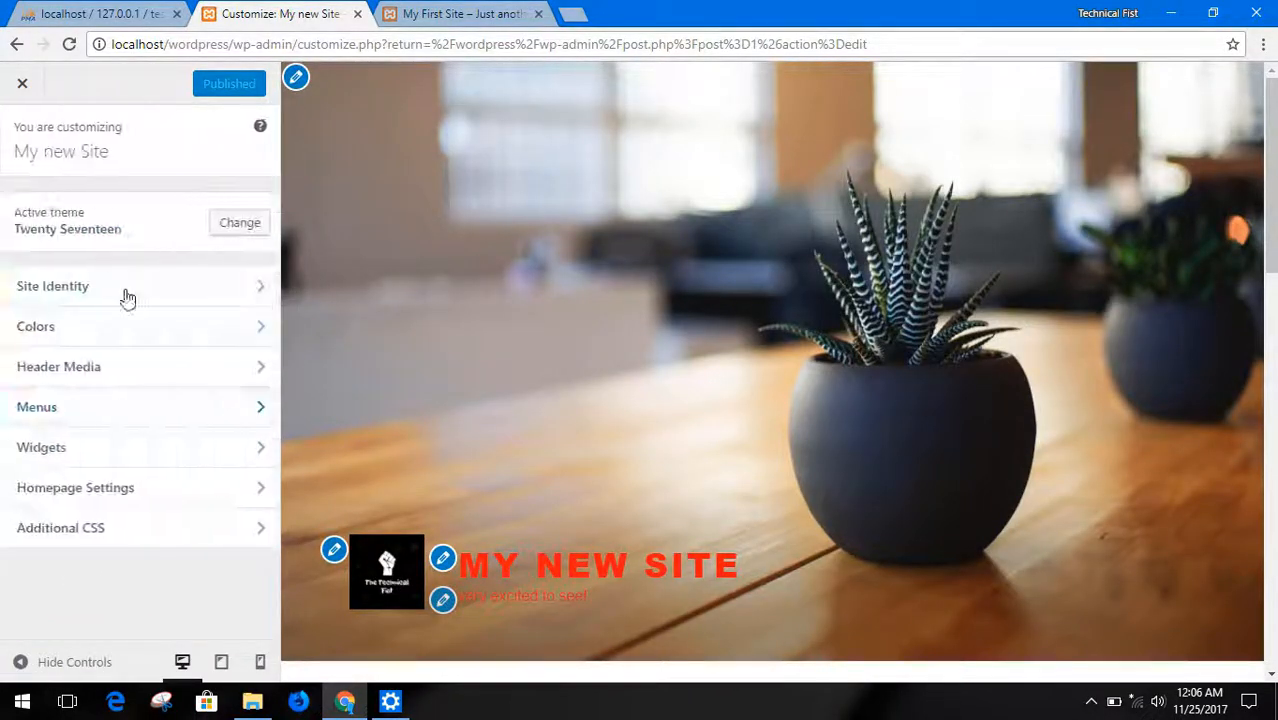
pyautogui.click(140, 452)
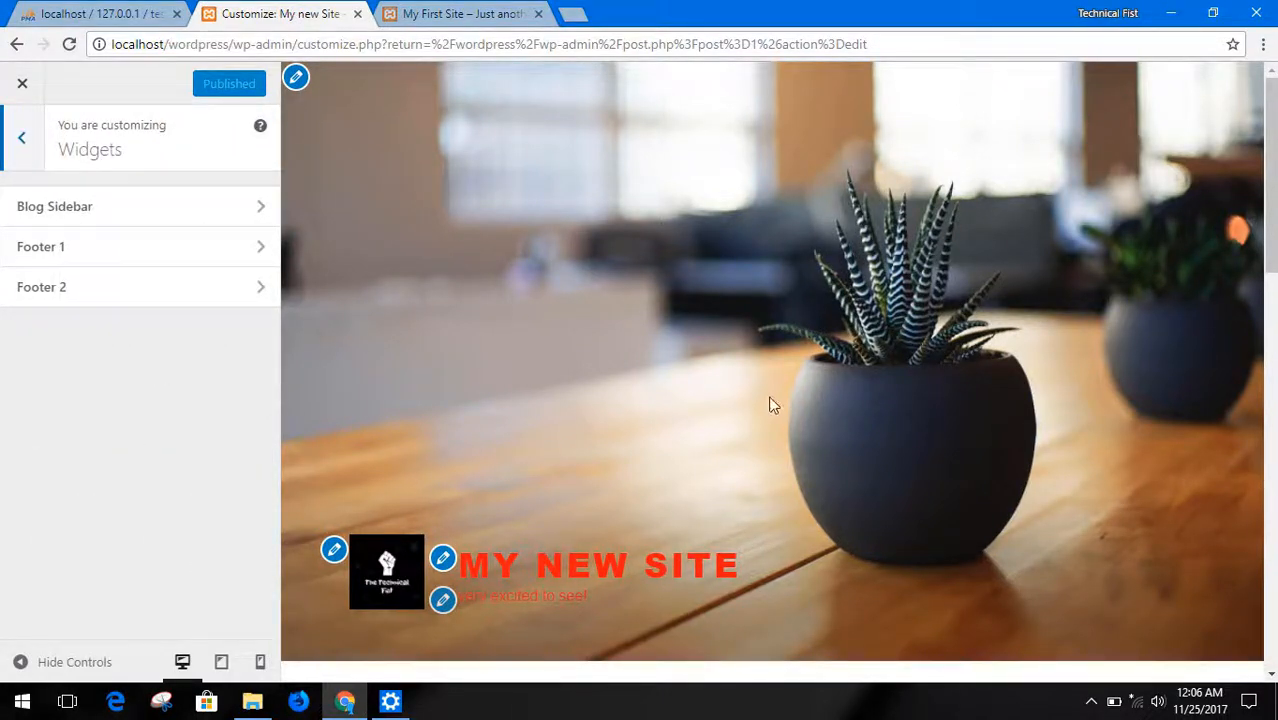
pyautogui.scroll(-2, 755, 427)
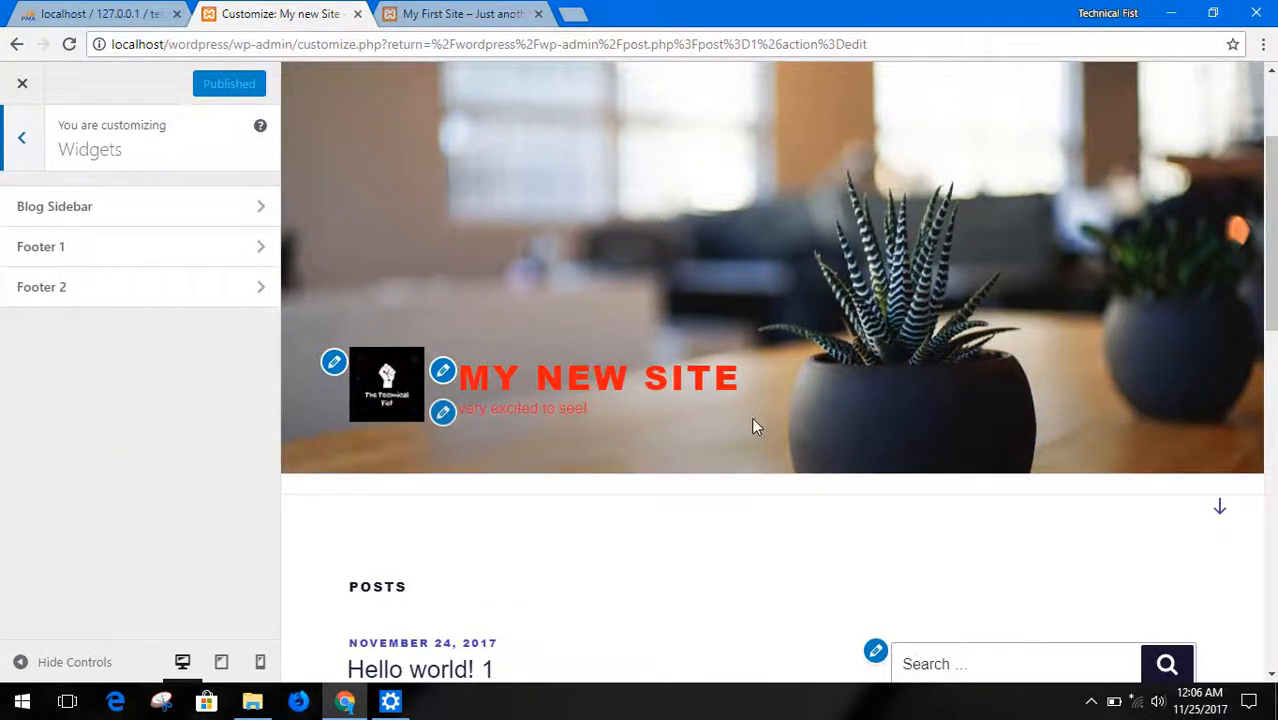
pyautogui.scroll(-4, 750, 430)
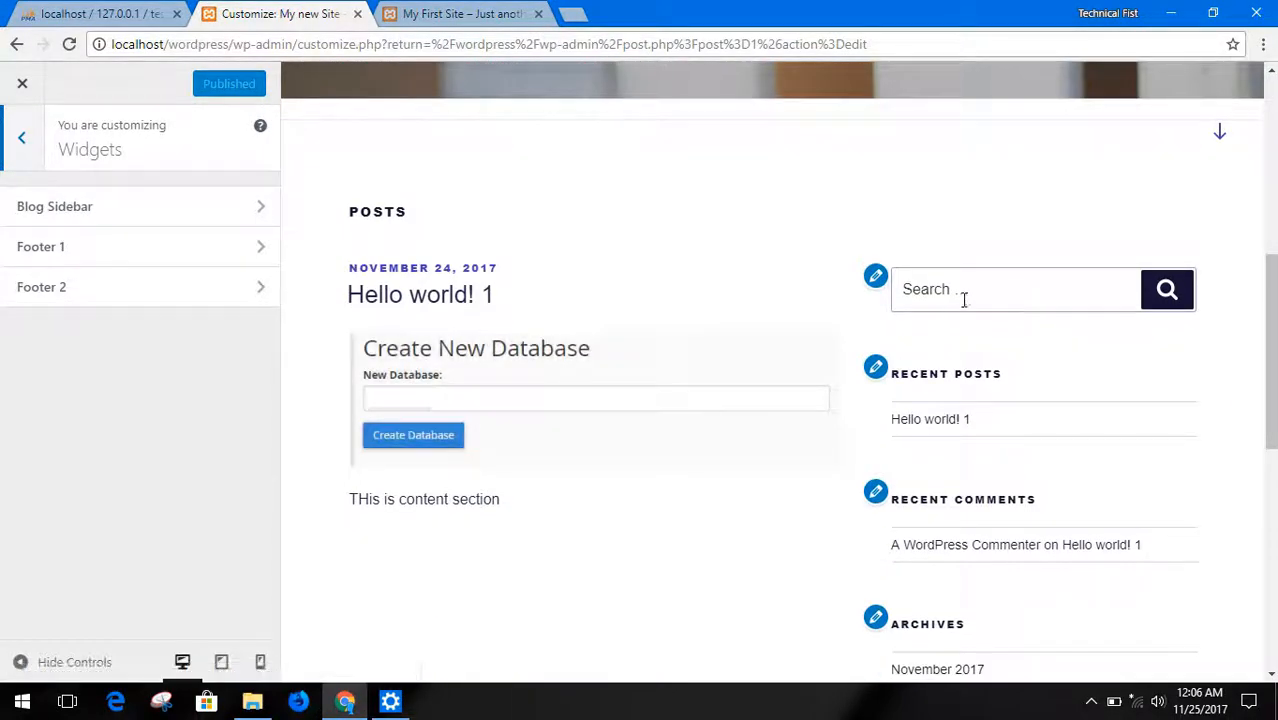
pyautogui.click(963, 299)
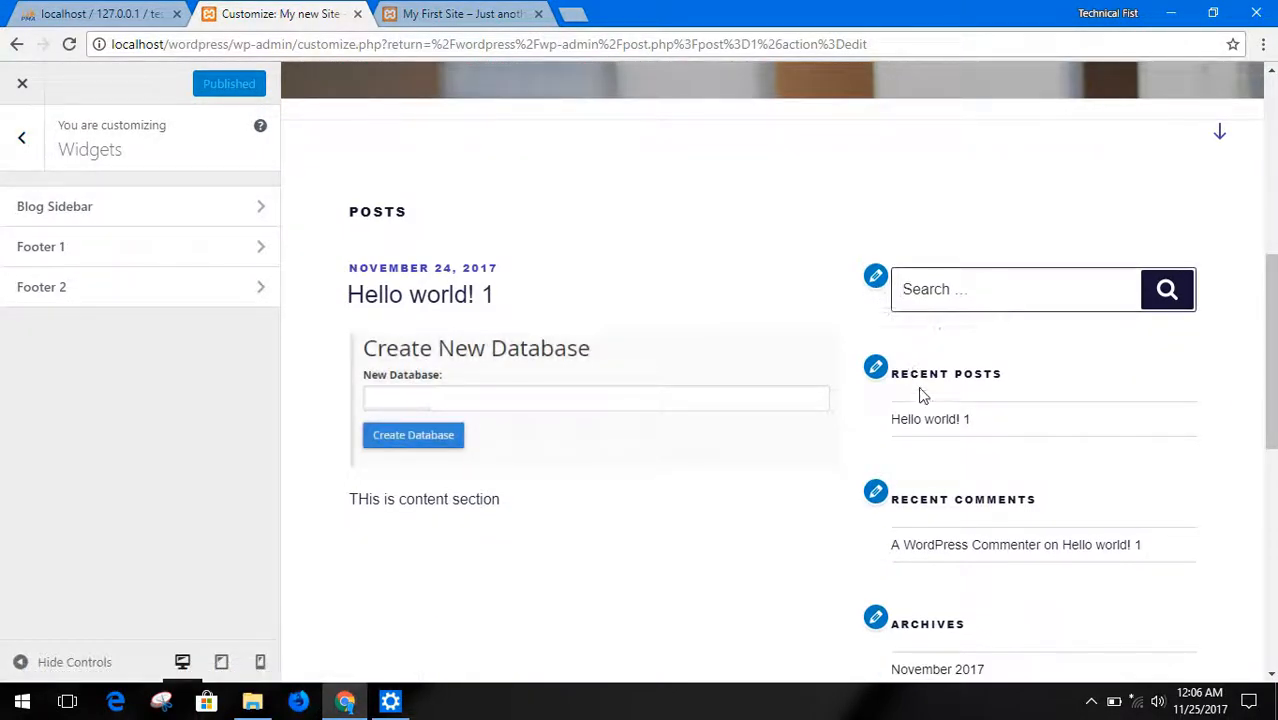
pyautogui.scroll(-3, 926, 441)
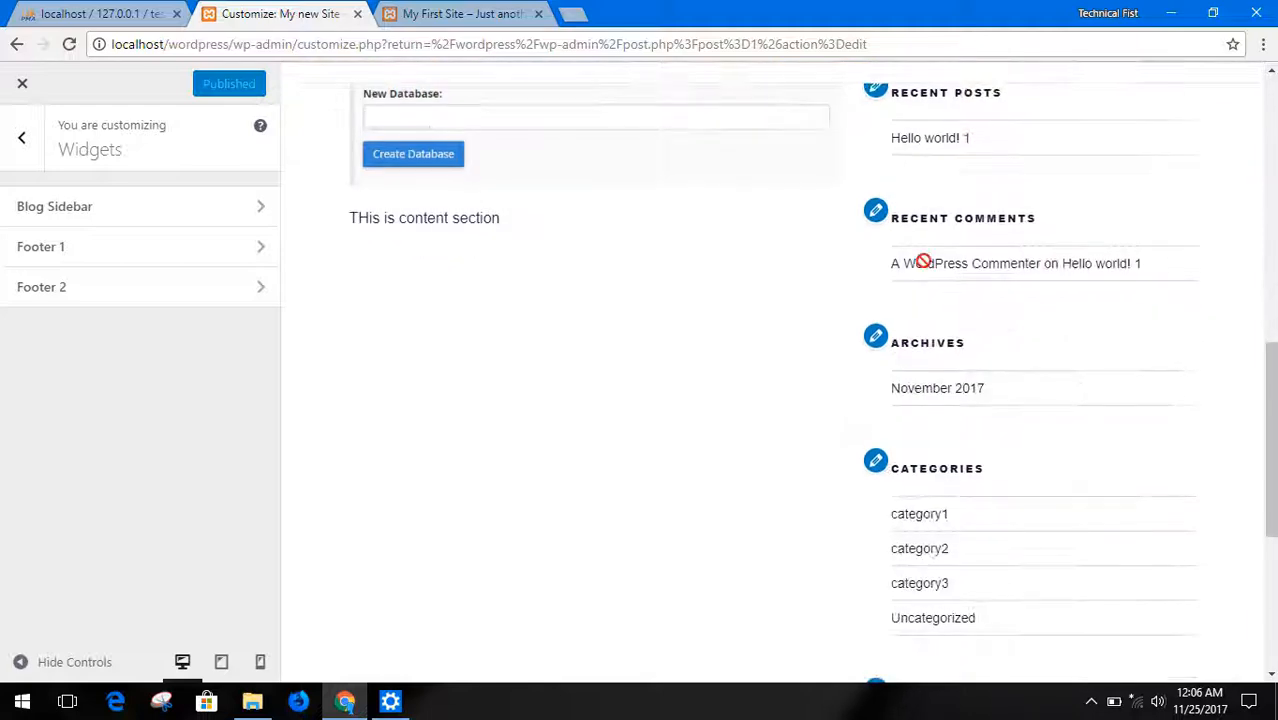
pyautogui.scroll(-3, 933, 445)
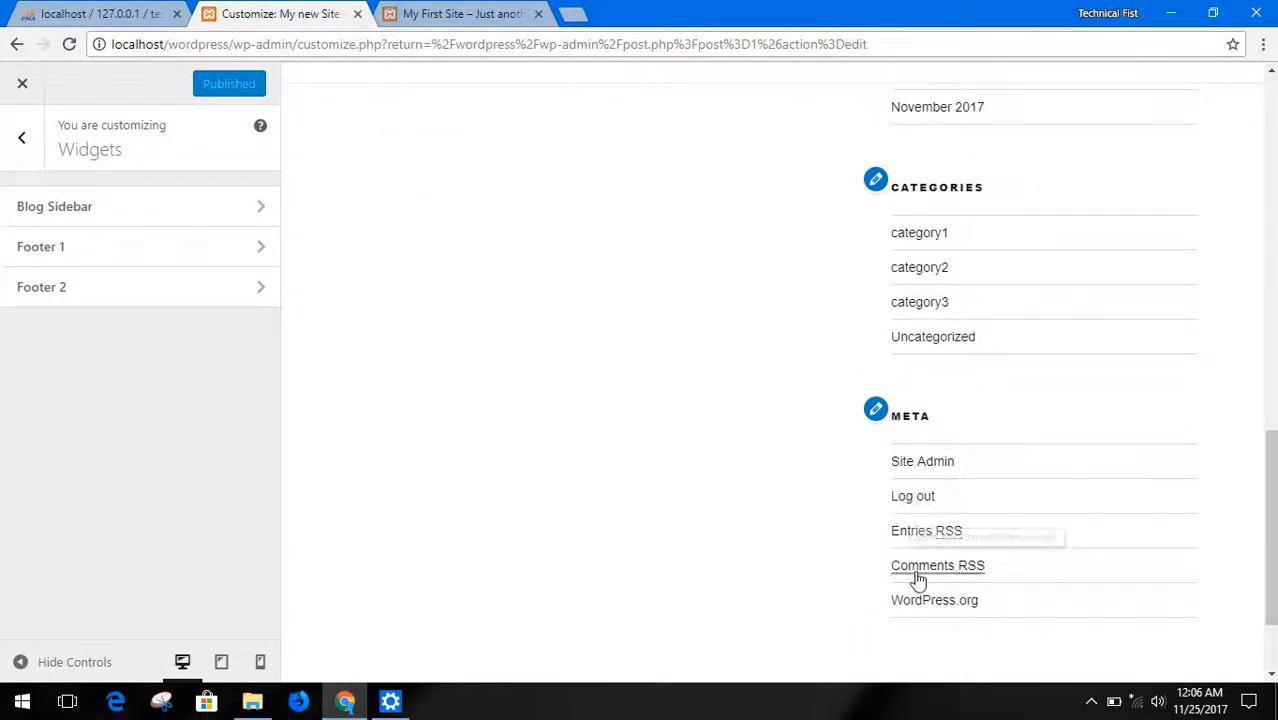
pyautogui.scroll(4, 362, 277)
# Look at the Footer 1 widget area and return to the main list of site settings without adding a widget
pyautogui.click(143, 247)
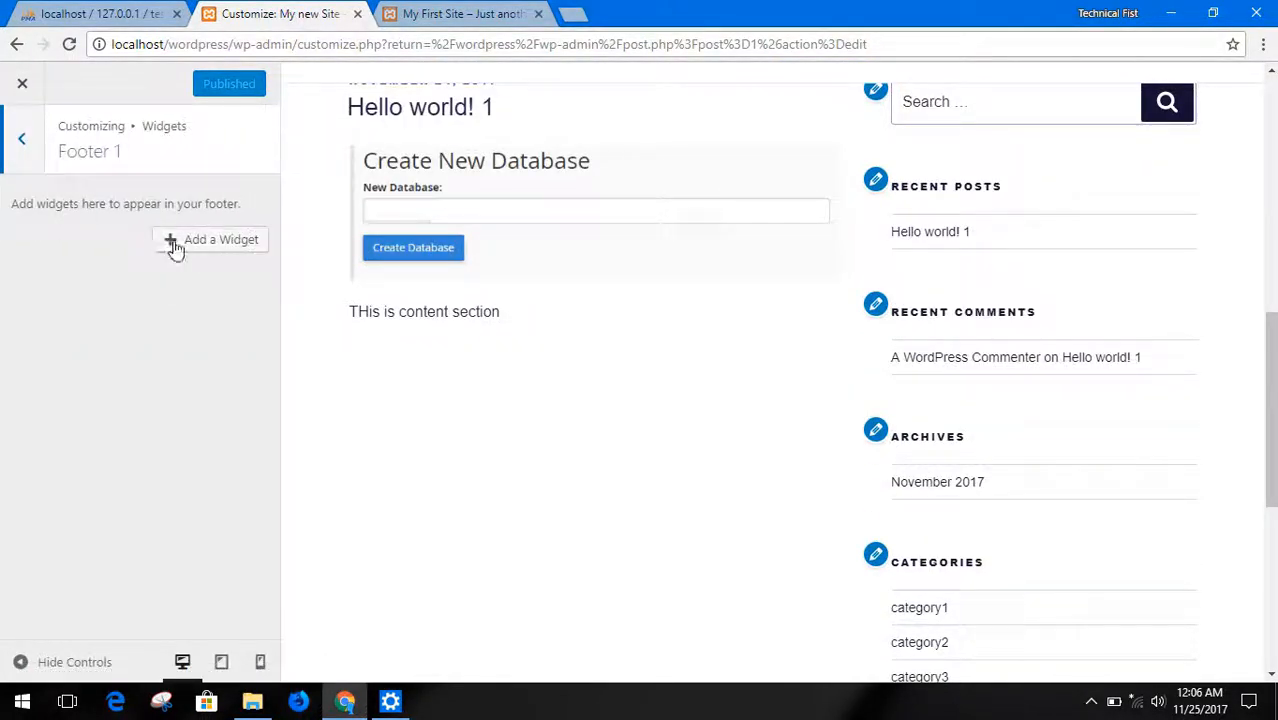
pyautogui.click(22, 142)
pyautogui.click(22, 146)
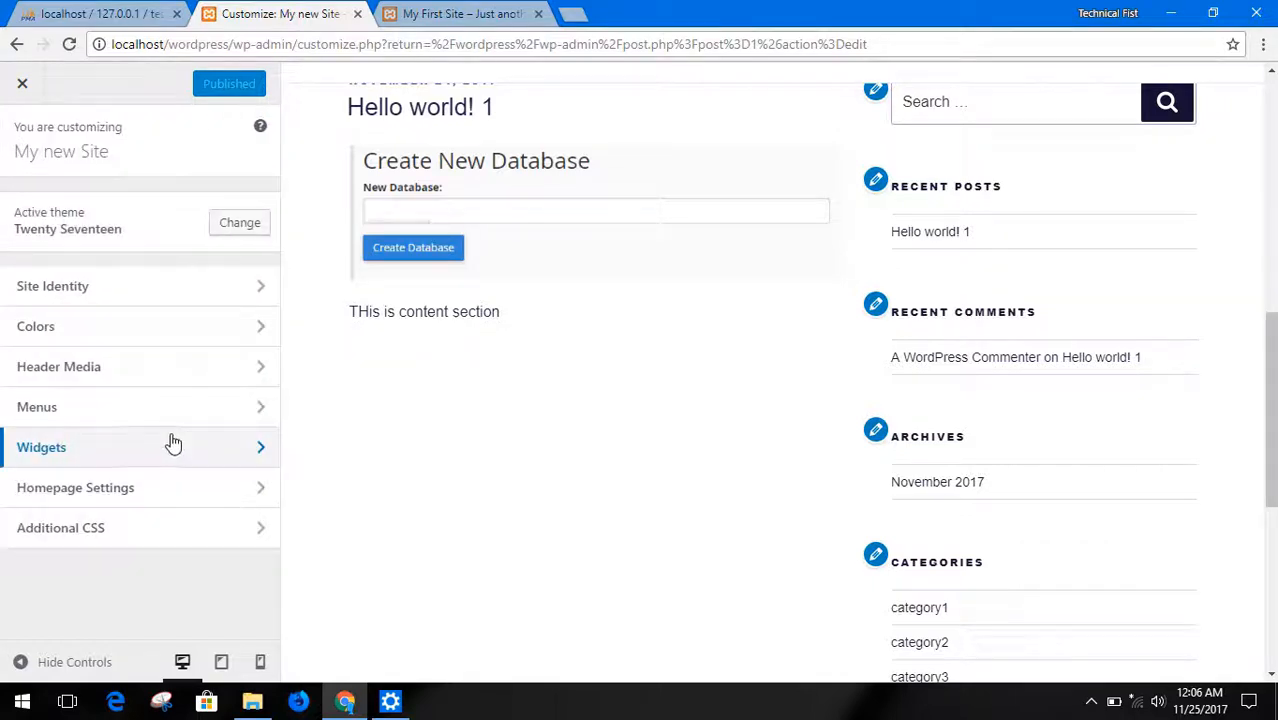
# Open the Homepage Settings and look over the homepage's header, posts and sidebar in the site preview
pyautogui.click(137, 490)
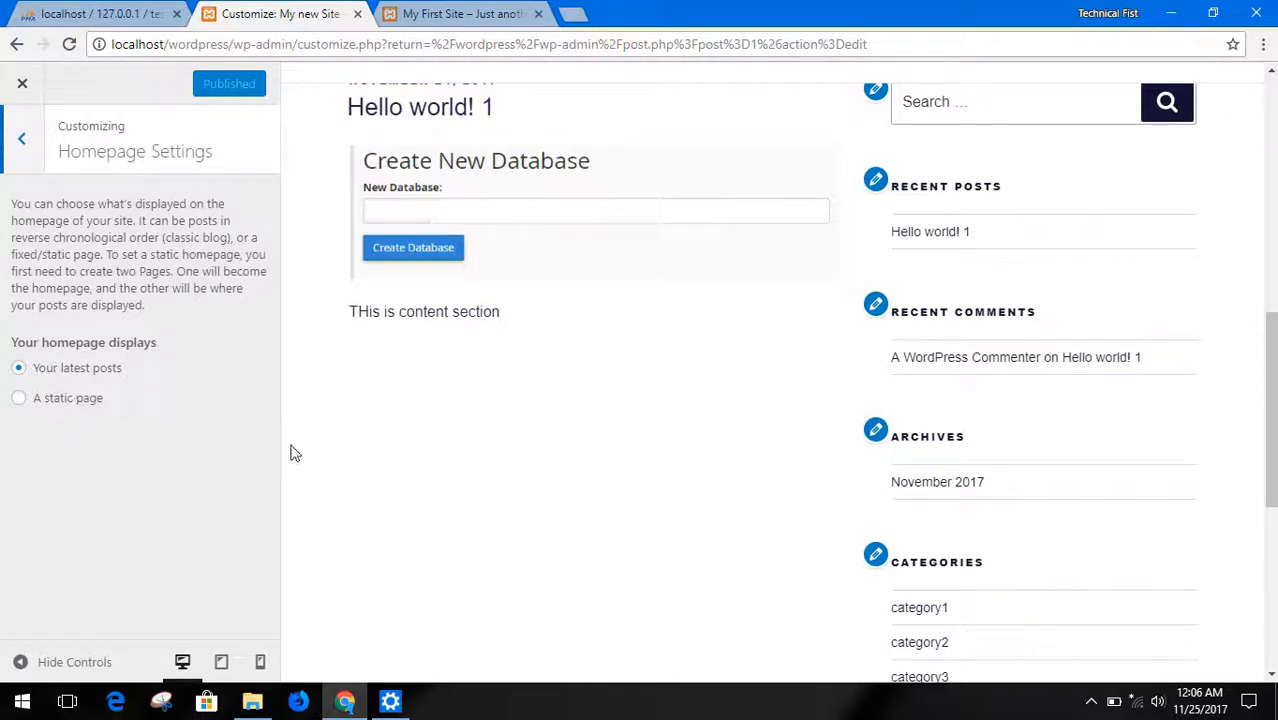
pyautogui.scroll(6, 571, 394)
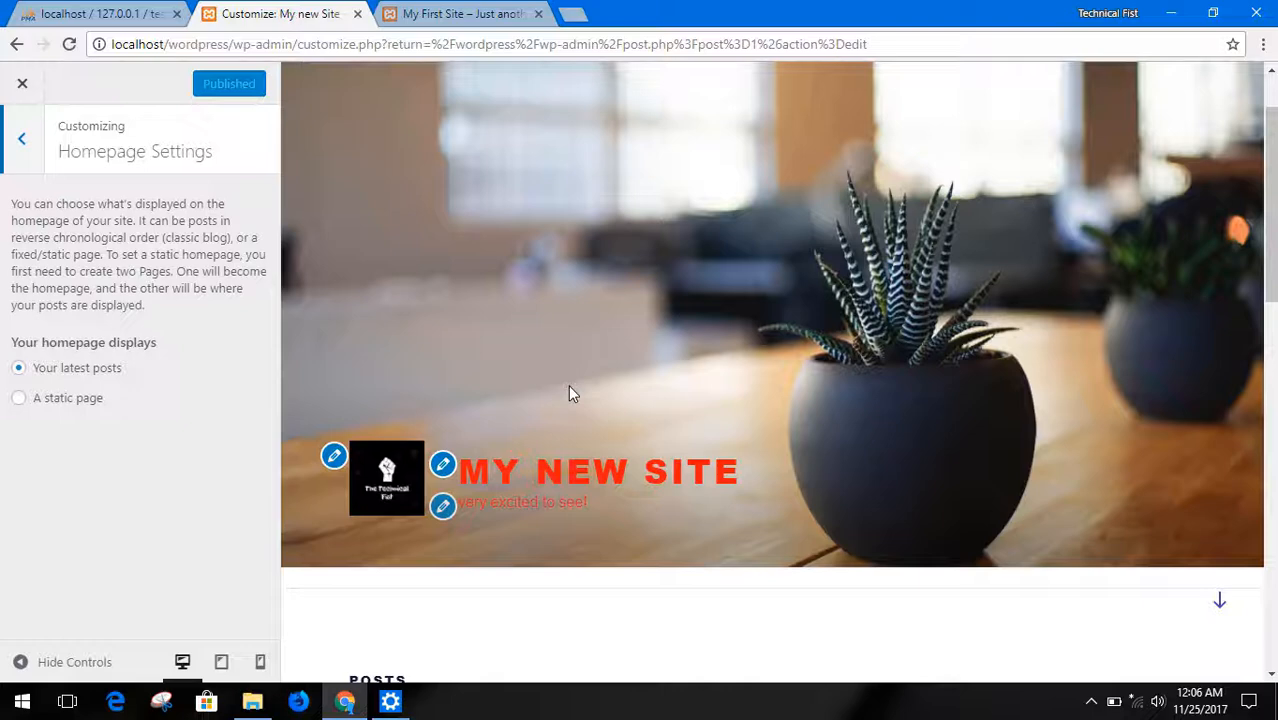
pyautogui.scroll(-3, 747, 372)
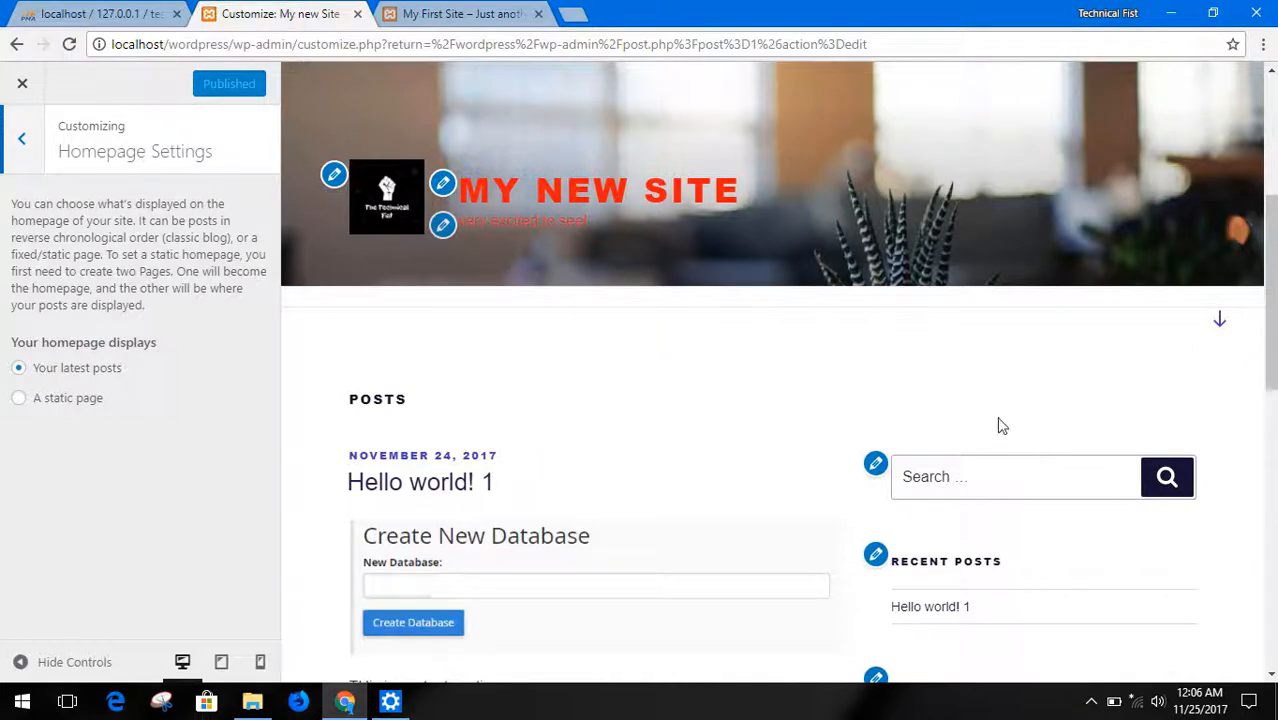
pyautogui.scroll(-3, 1001, 426)
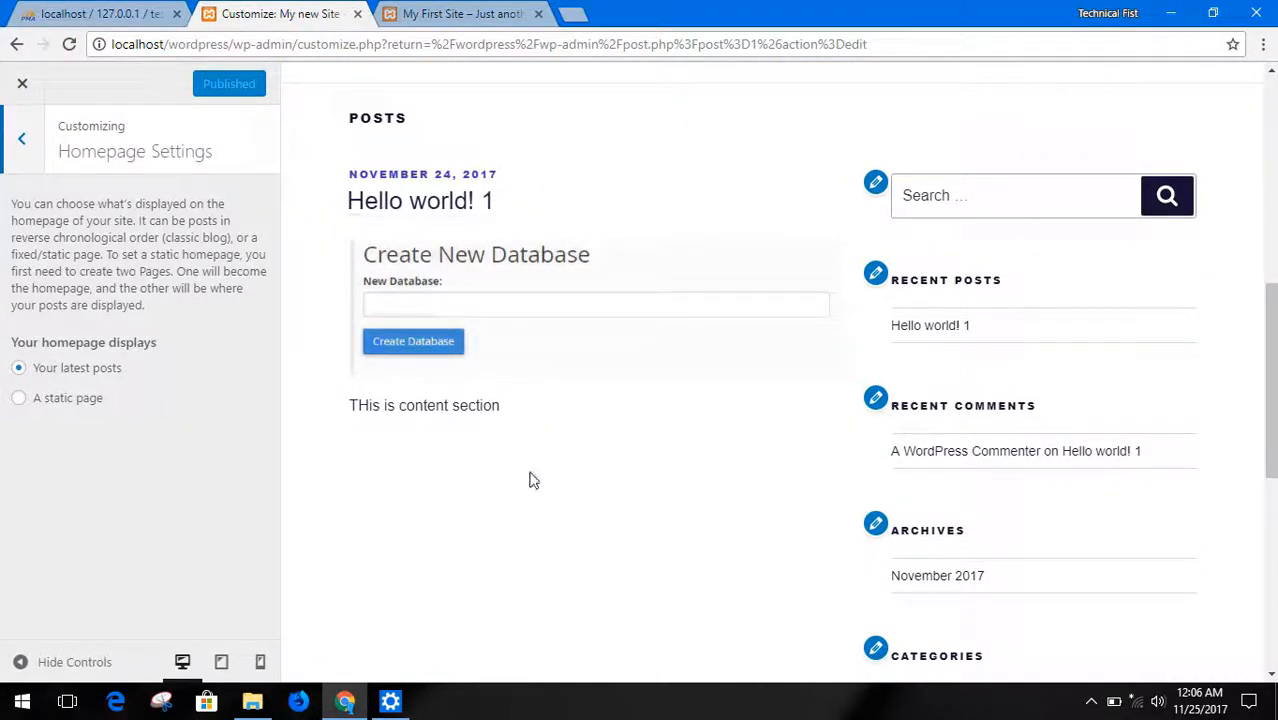
pyautogui.scroll(1, 536, 520)
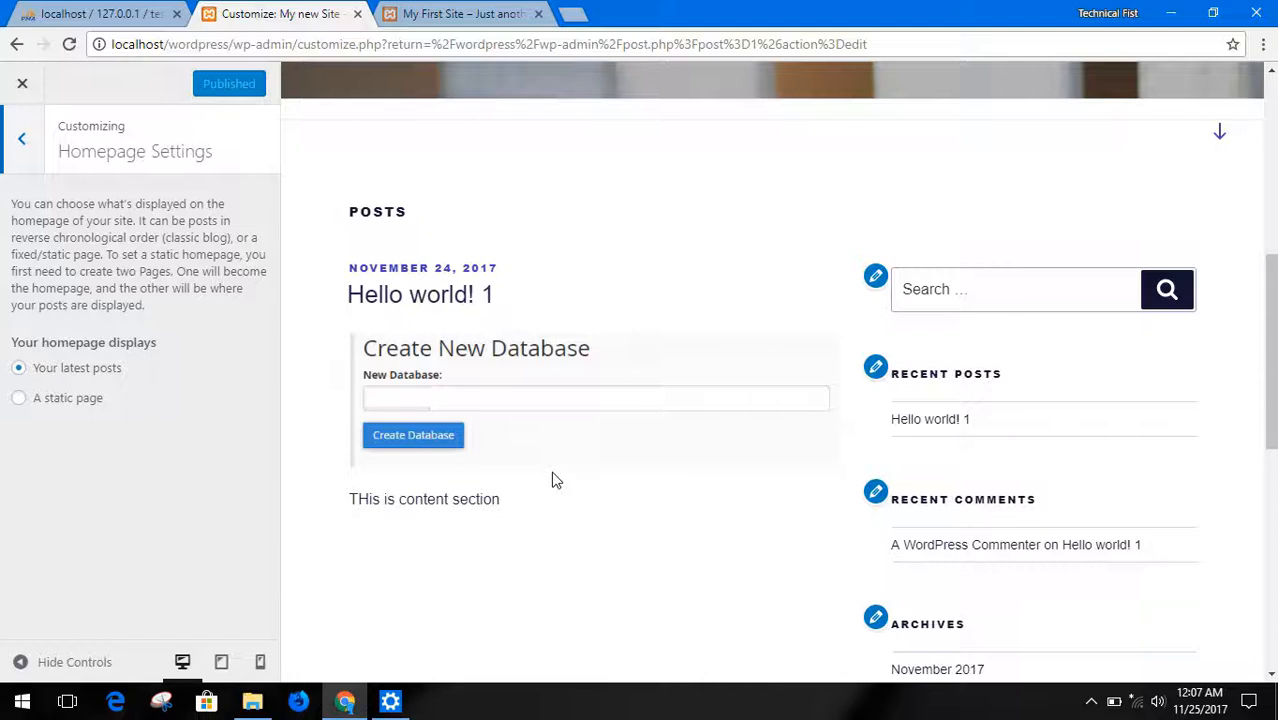
# Make the homepage display a static page, using Sample Page, check it in the preview and publish the change
pyautogui.click(62, 400)
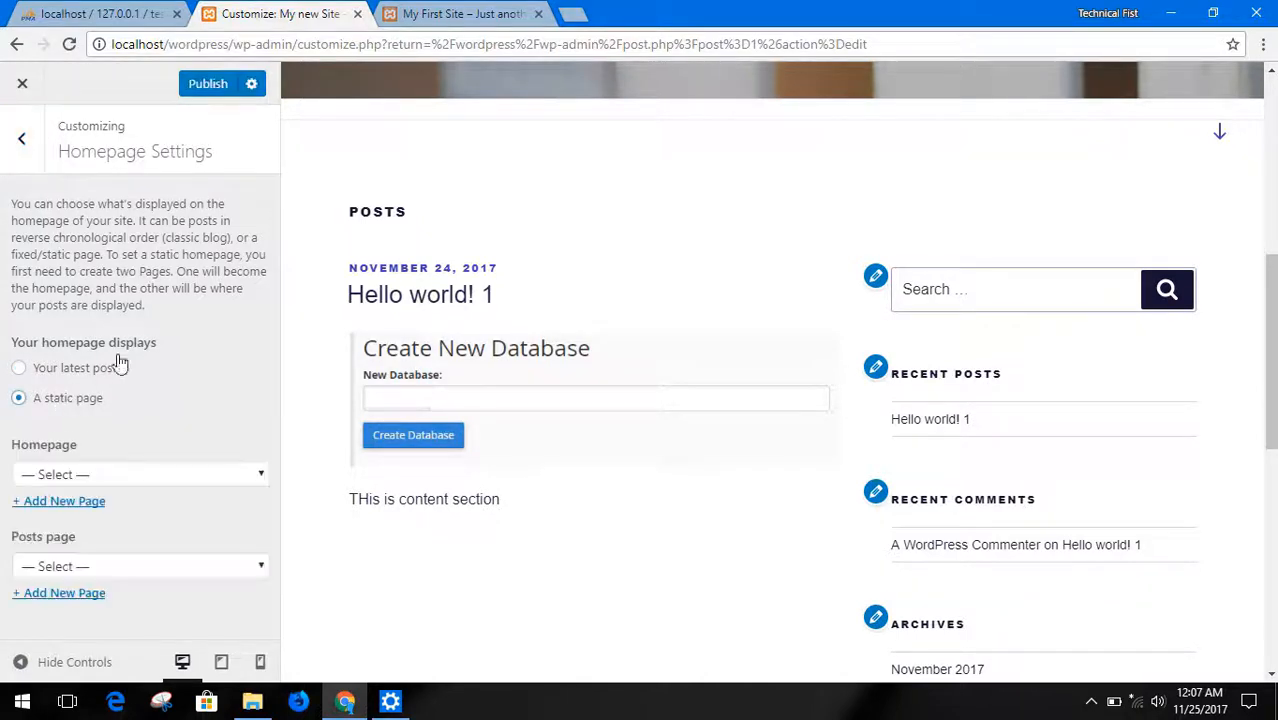
pyautogui.click(135, 475)
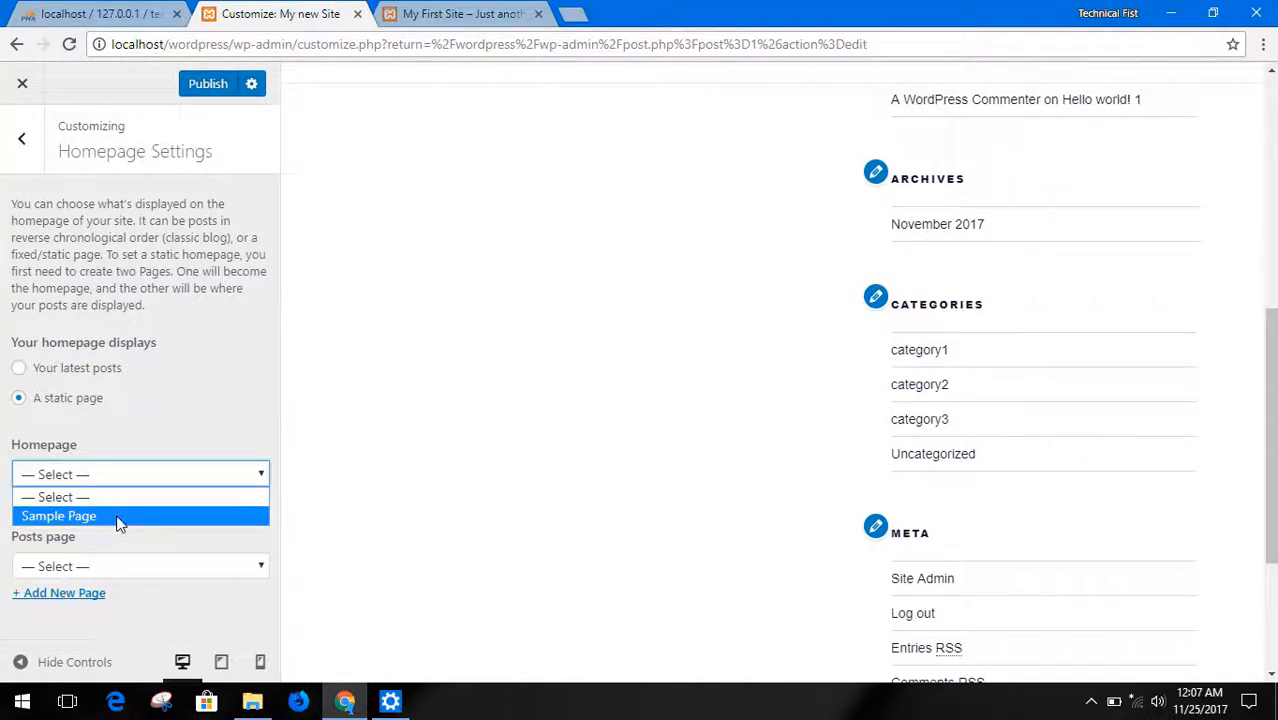
pyautogui.click(118, 516)
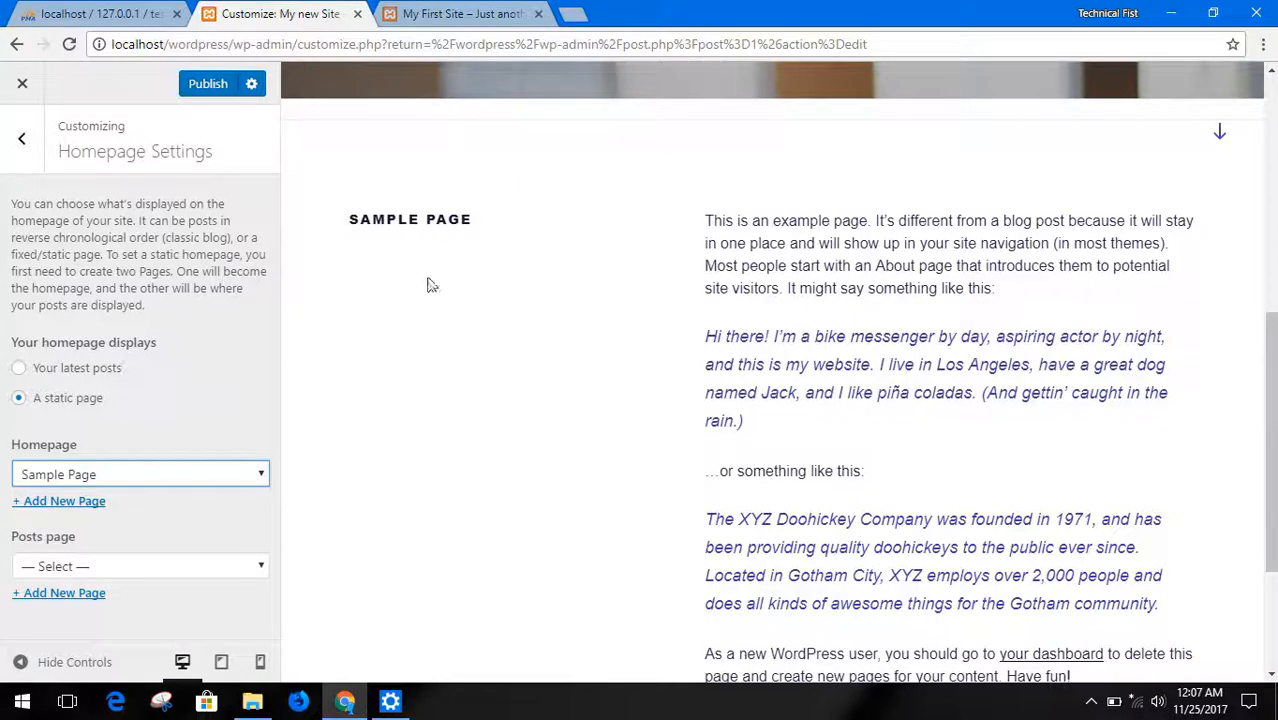
pyautogui.scroll(1, 475, 268)
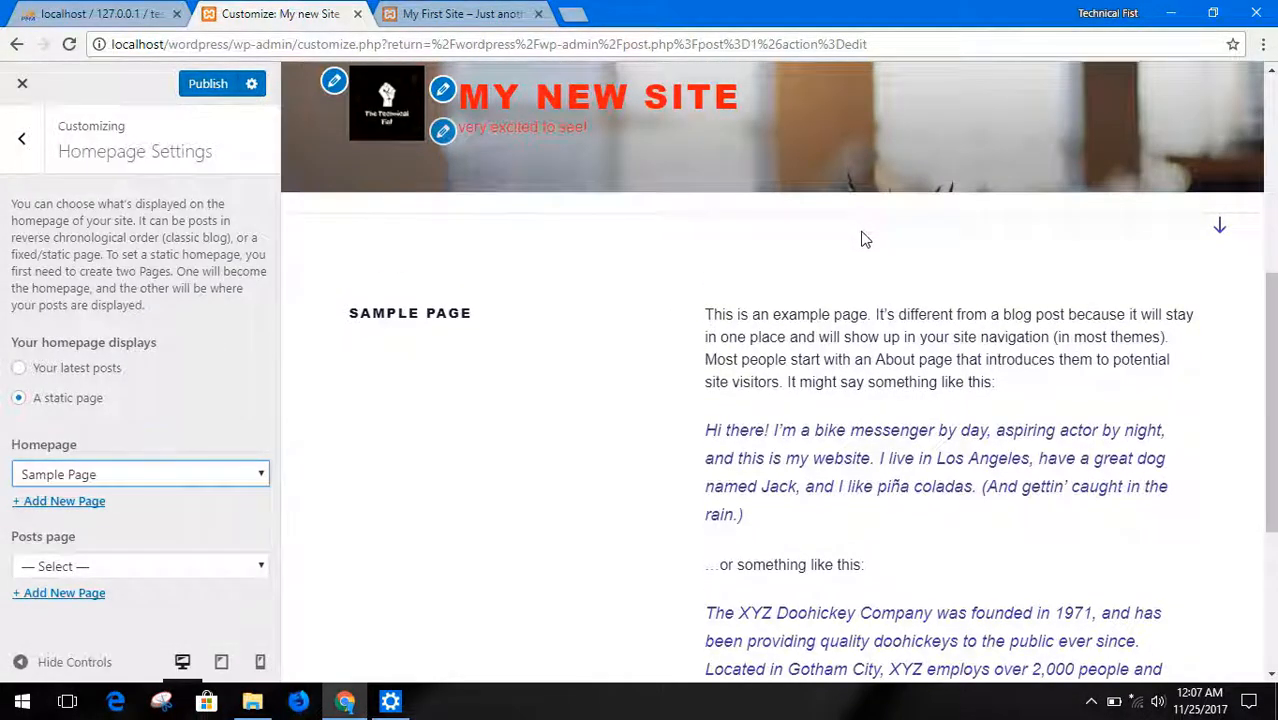
pyautogui.scroll(-3, 865, 240)
pyautogui.scroll(6, 890, 412)
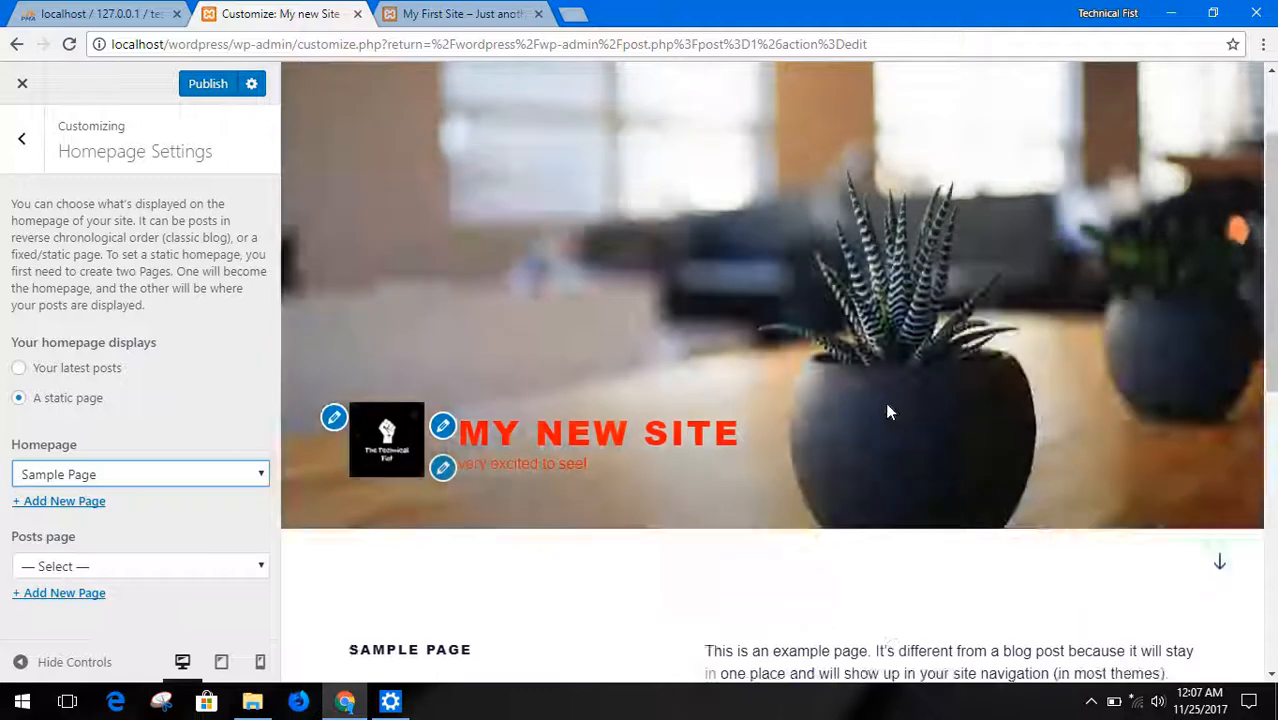
pyautogui.scroll(-5, 909, 380)
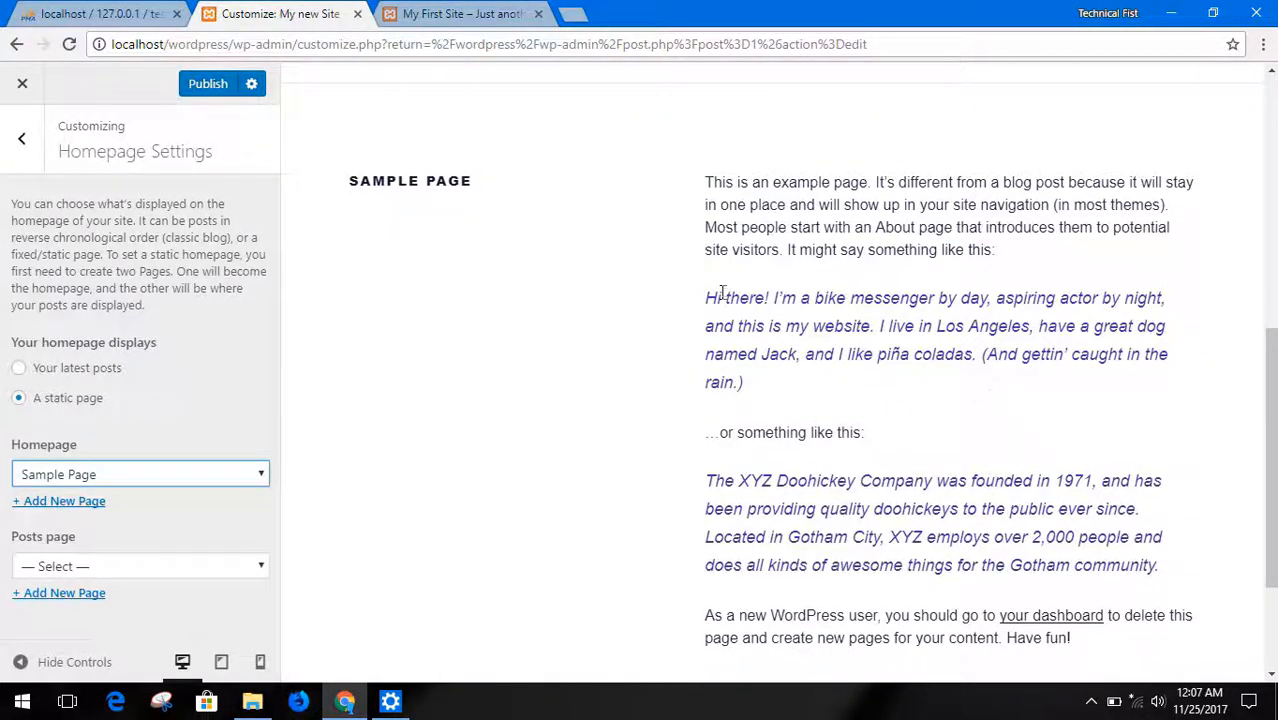
pyautogui.scroll(2, 723, 292)
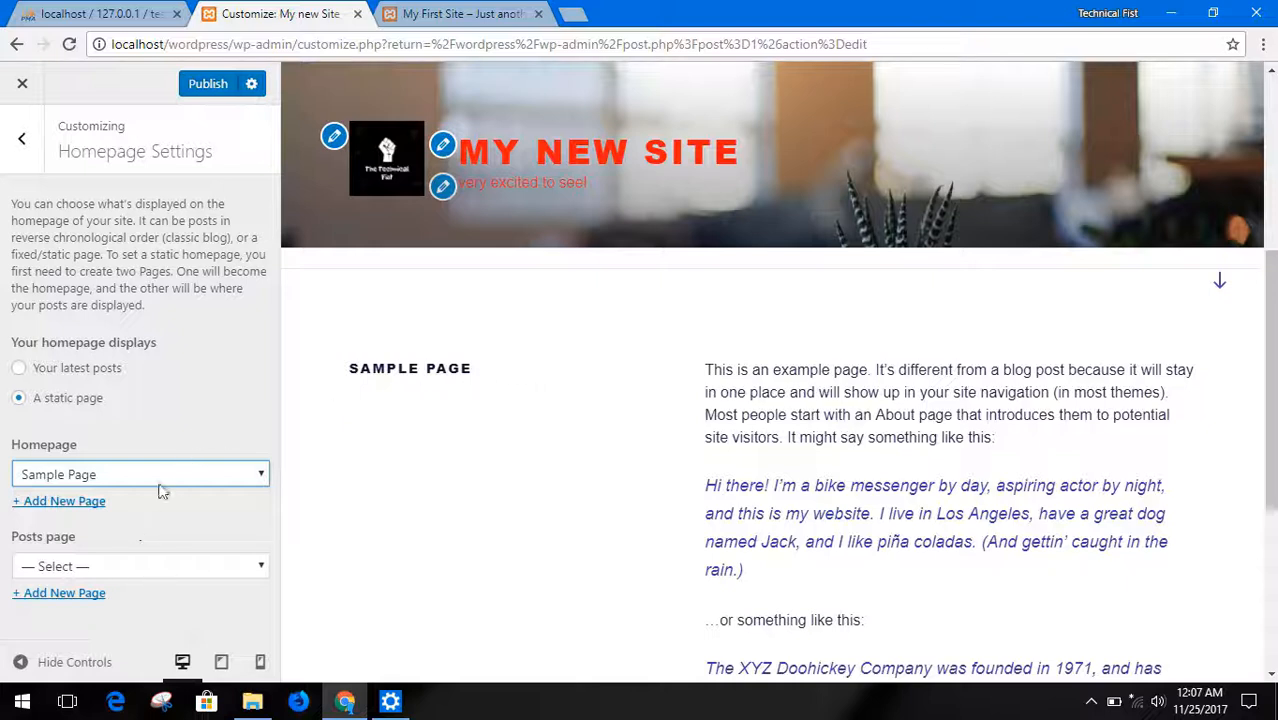
pyautogui.click(208, 84)
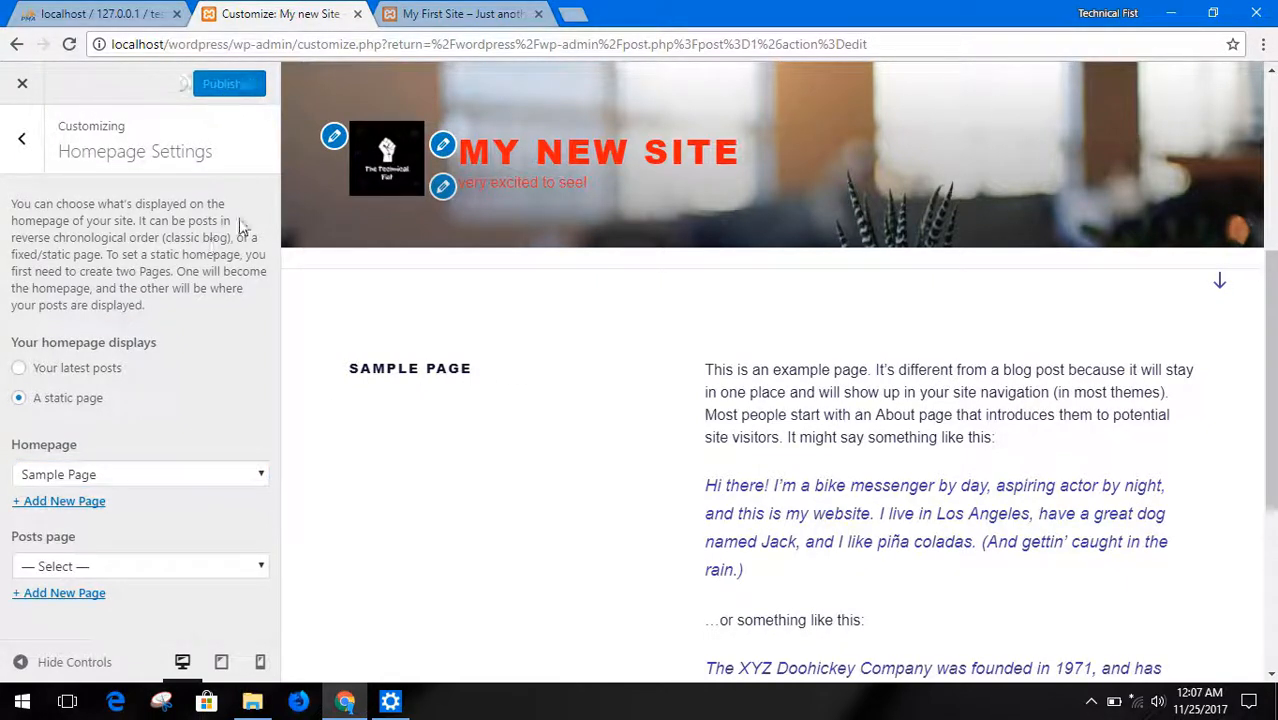
# Open the Theme Options and set the page layout to One Column
pyautogui.click(21, 139)
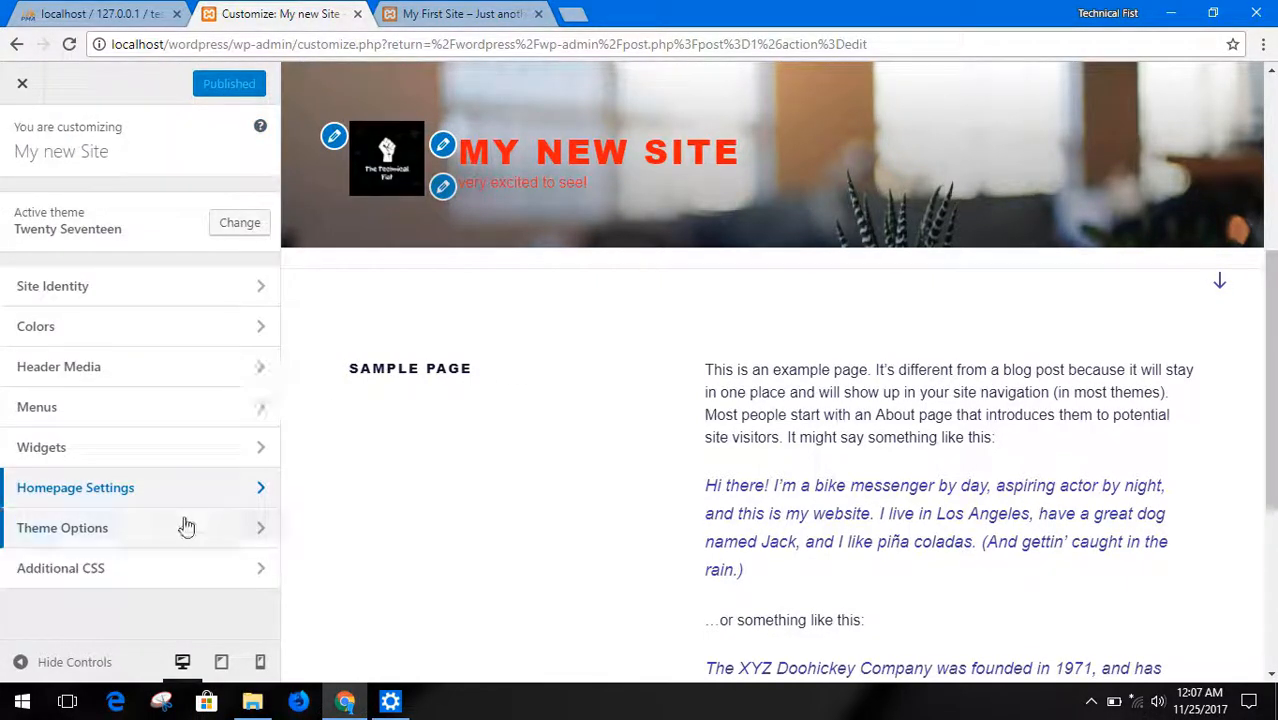
pyautogui.click(134, 530)
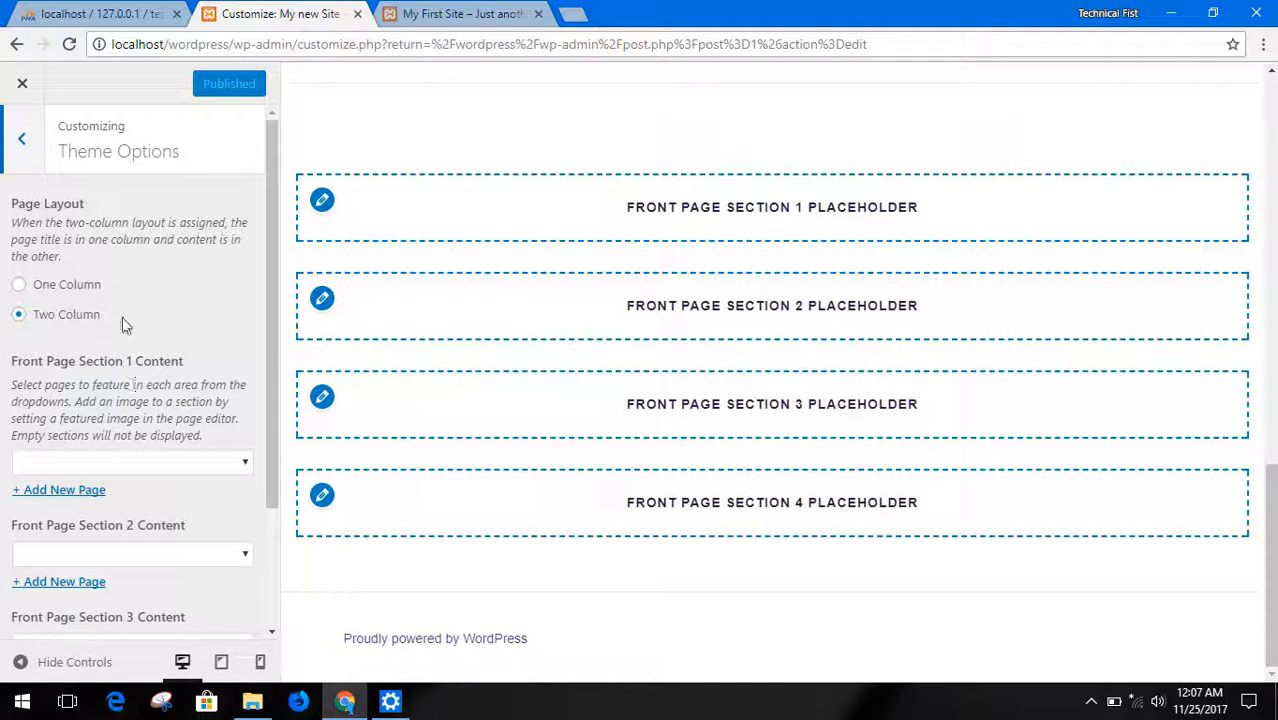
pyautogui.scroll(6, 459, 334)
pyautogui.scroll(1, 459, 334)
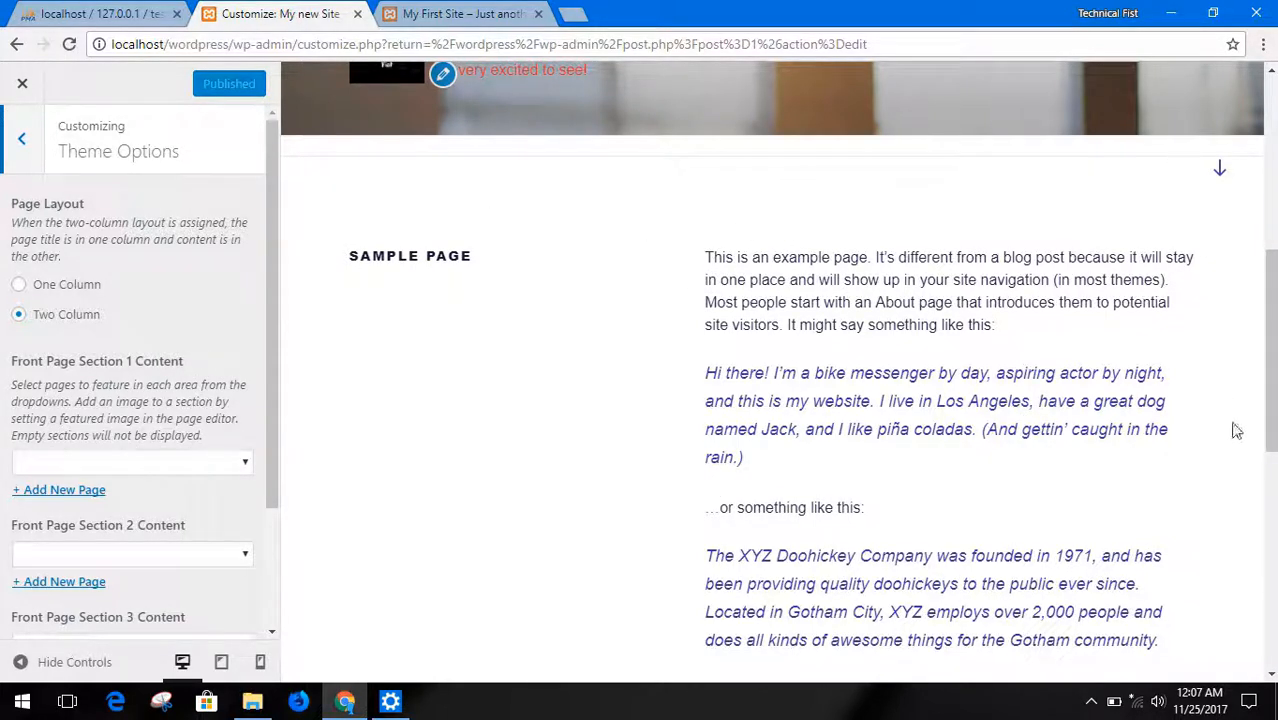
pyautogui.click(47, 288)
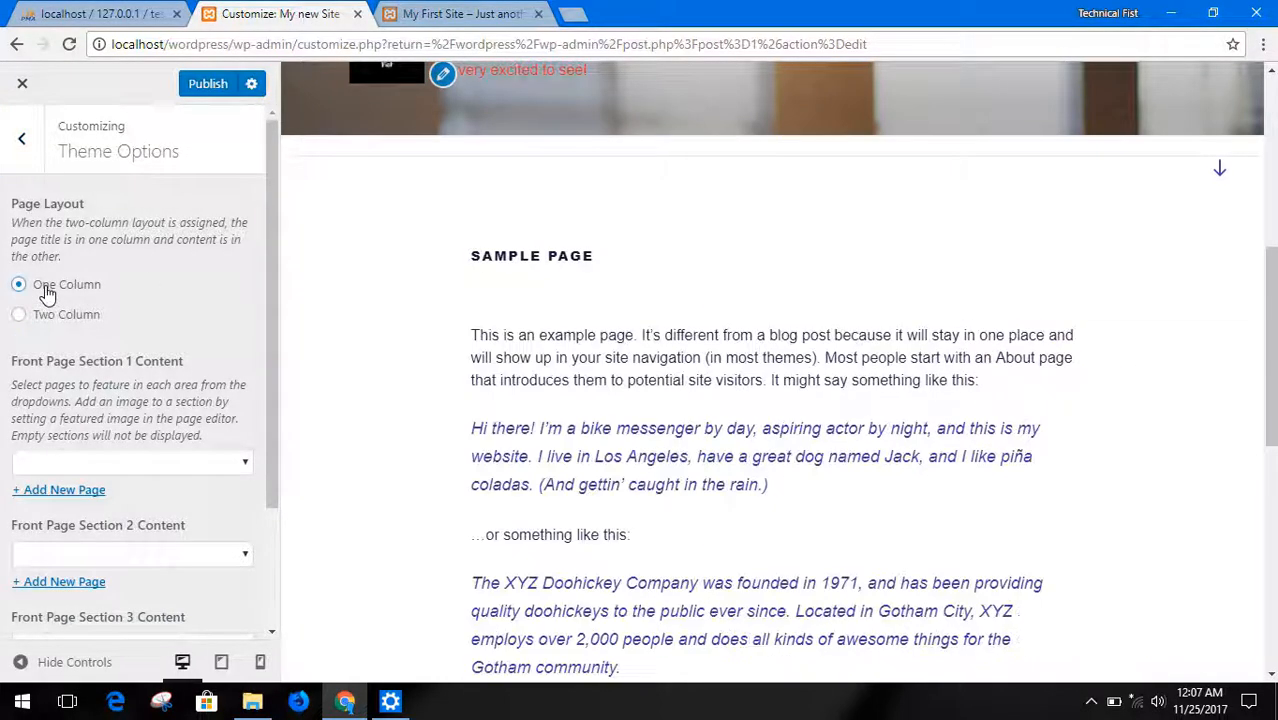
pyautogui.scroll(-3, 705, 315)
pyautogui.scroll(3, 705, 315)
# Examine the page choices for Front Page Section 1 and the content settings of the other front page sections, without choosing a page
pyautogui.click(145, 462)
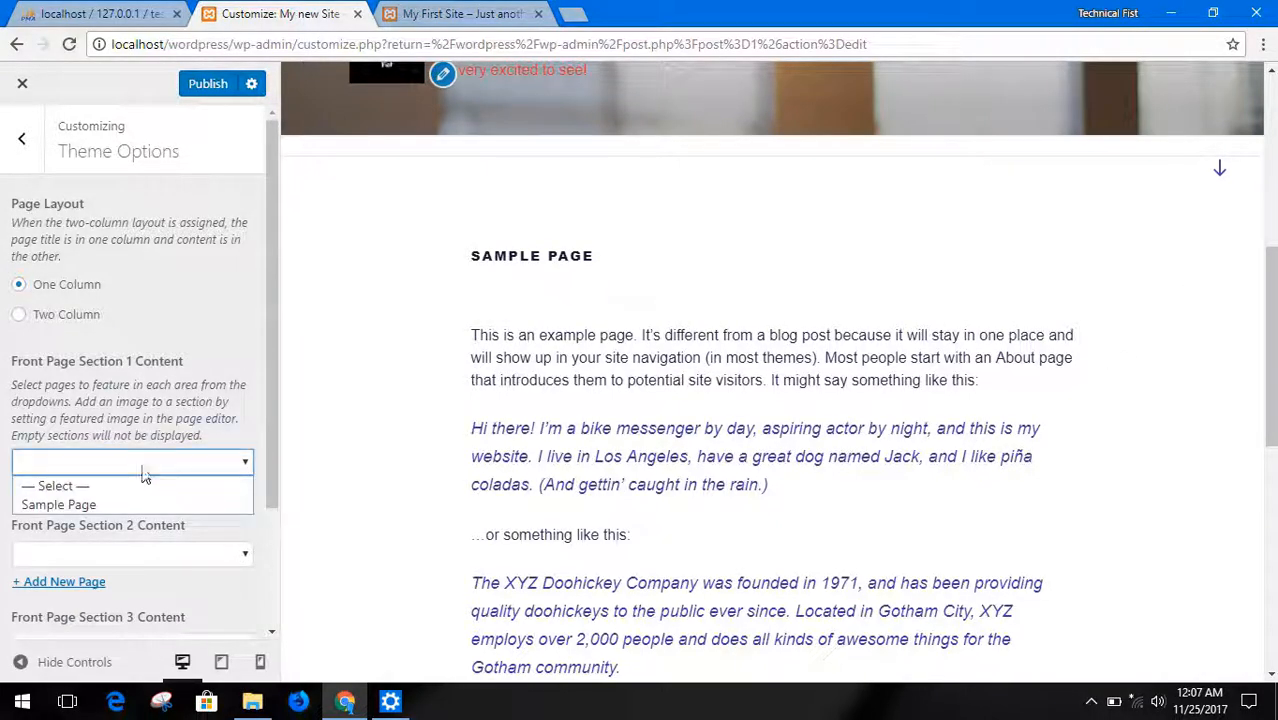
pyautogui.click(145, 477)
pyautogui.scroll(-2, 183, 350)
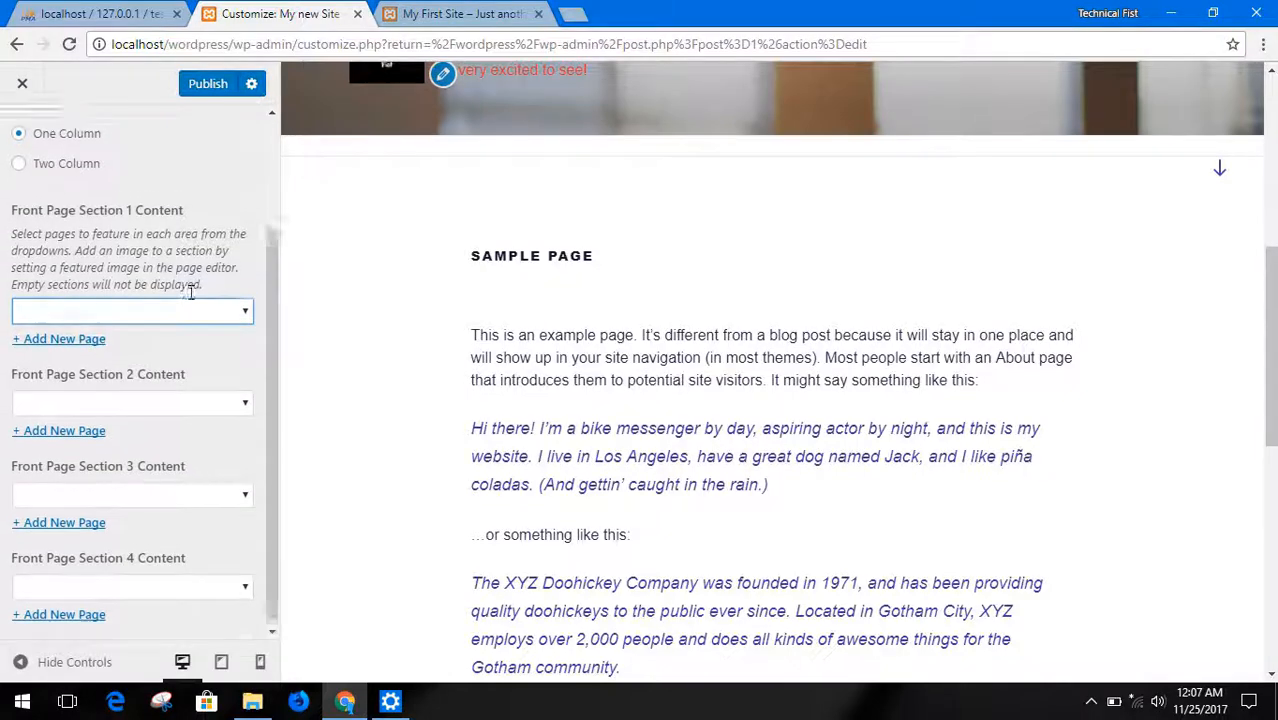
# Look over the front page section placeholders in the site preview and the page choice for Front Page Section 1
pyautogui.scroll(2, 190, 285)
pyautogui.scroll(-4, 476, 370)
pyautogui.scroll(-2, 143, 477)
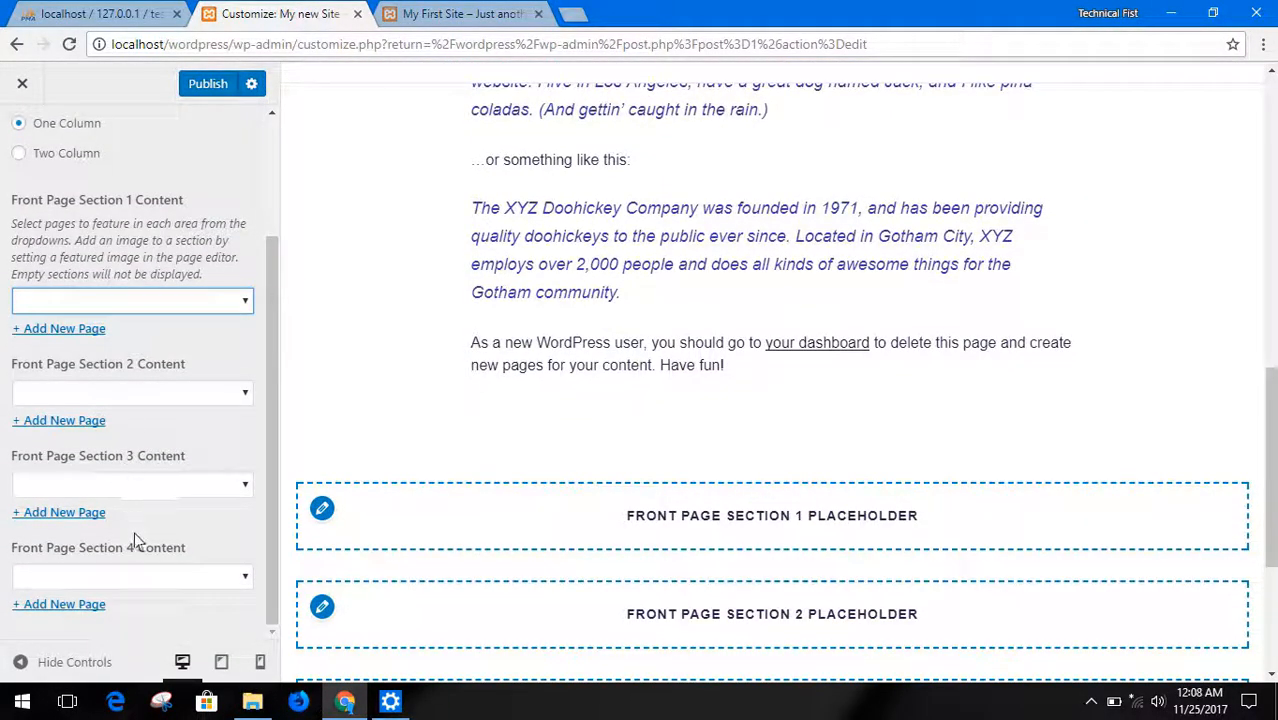
pyautogui.scroll(-1, 605, 418)
pyautogui.scroll(-2, 605, 418)
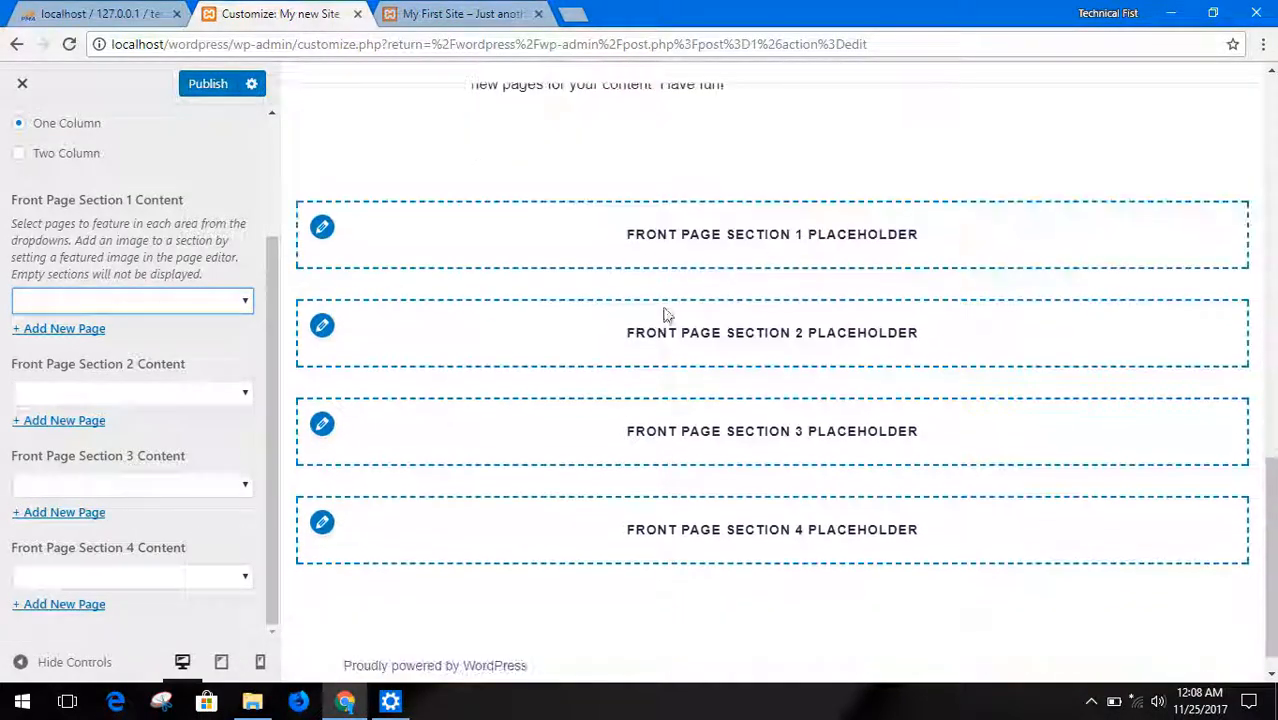
pyautogui.click(185, 302)
pyautogui.click(183, 302)
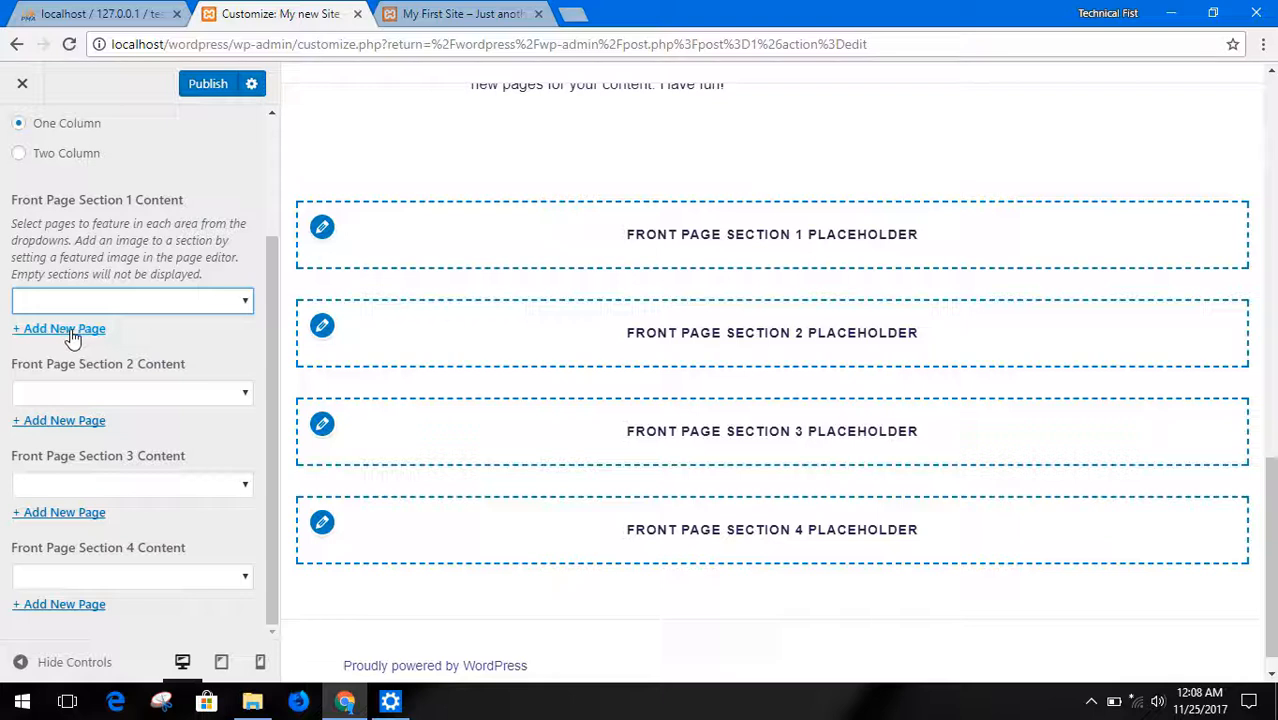
# Open the new page entry for Front Page Section 1, publish the theme option changes and return to the main customizer sections
pyautogui.click(72, 332)
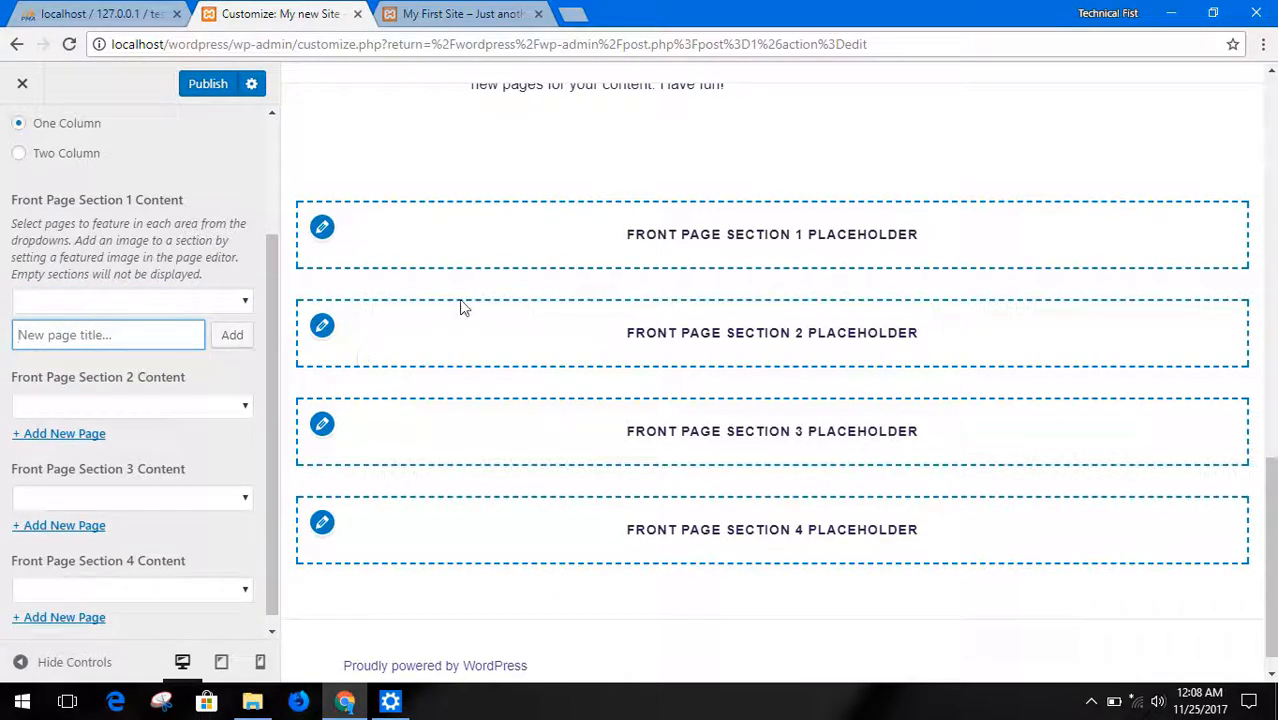
pyautogui.click(218, 89)
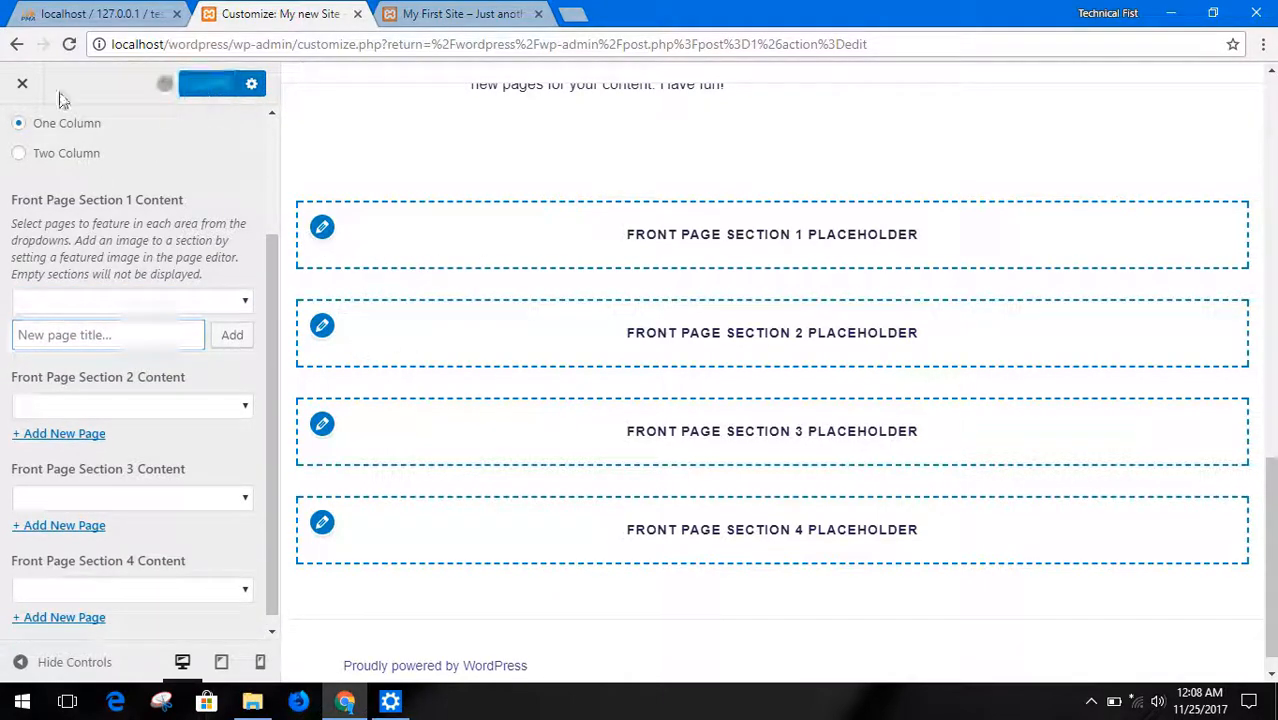
pyautogui.scroll(2, 88, 218)
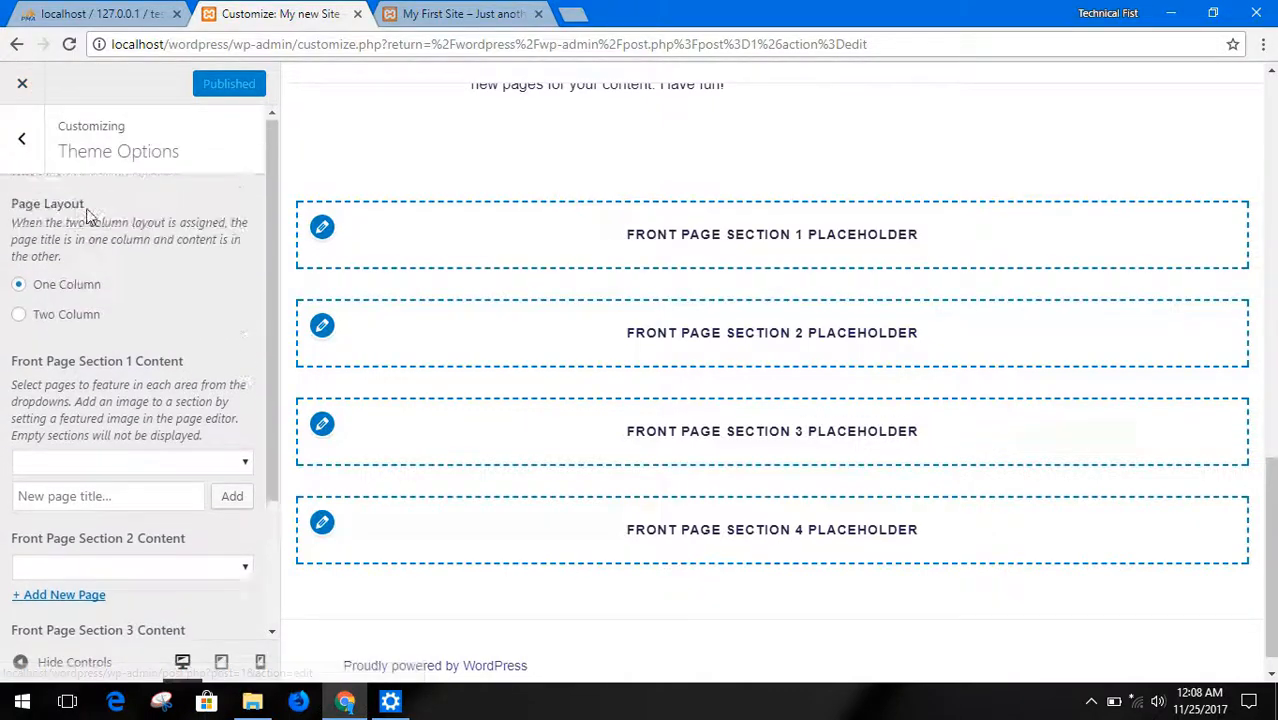
pyautogui.click(21, 138)
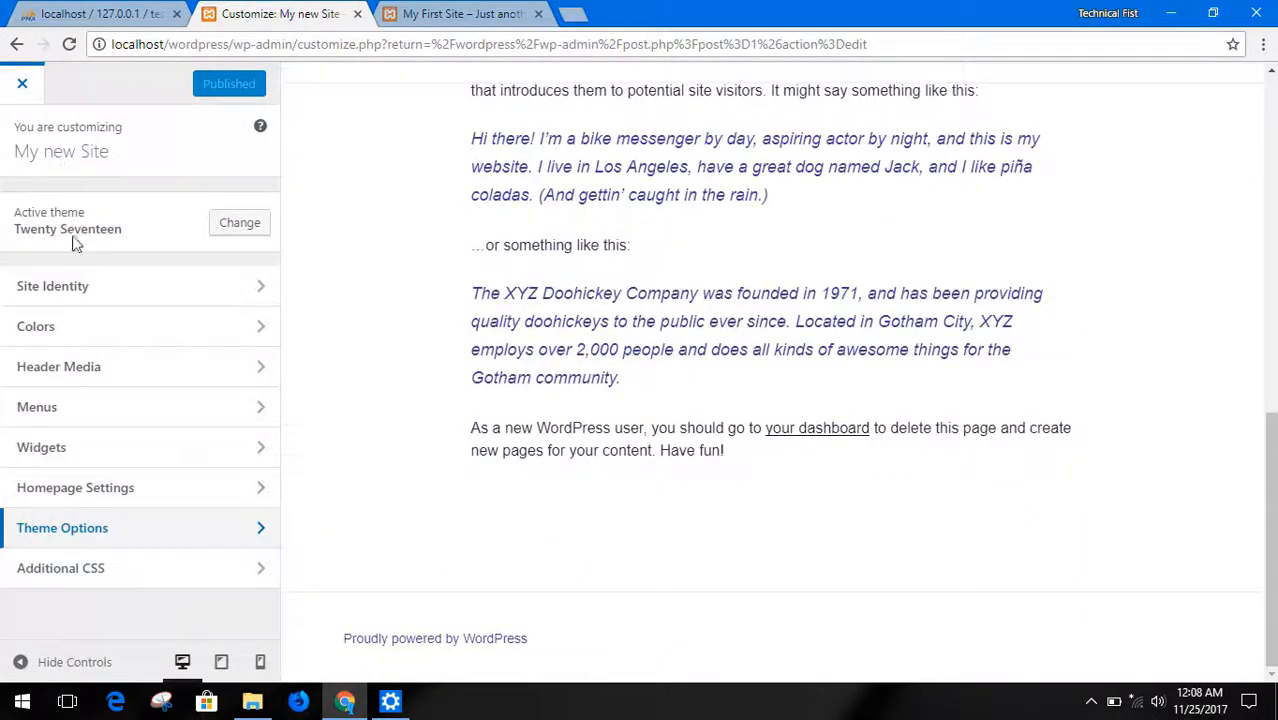
# Open the Additional CSS section and look over its instructions and the quoted paragraphs in the site preview
pyautogui.click(107, 573)
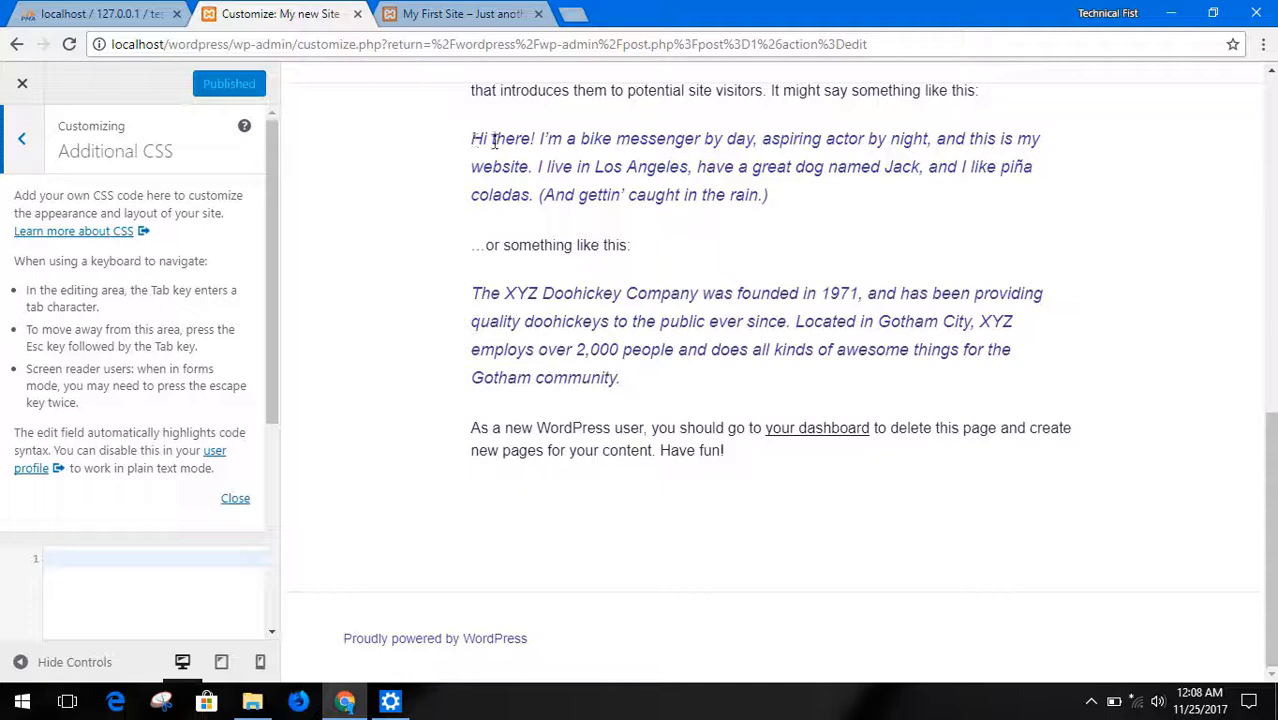
pyautogui.moveTo(483, 141); pyautogui.dragTo(723, 201)
pyautogui.moveTo(477, 295); pyautogui.dragTo(622, 354)
pyautogui.click(645, 375)
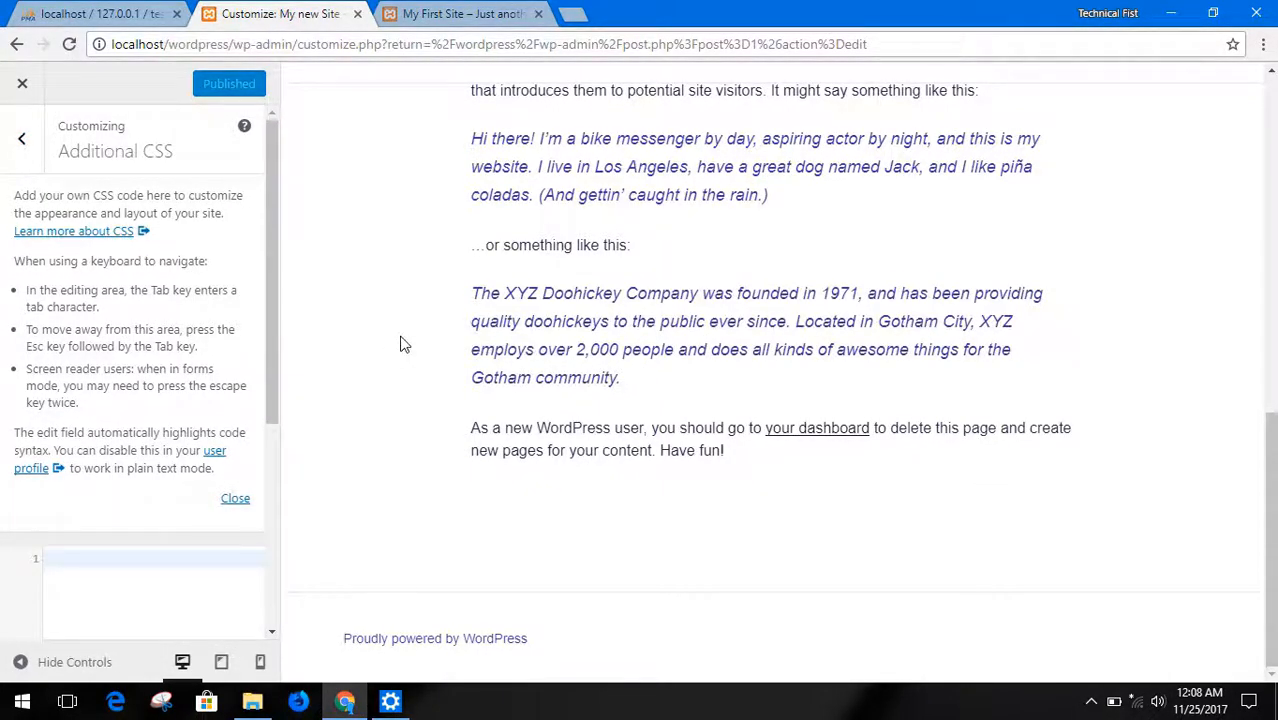
# Close the customizer and open the list of all pages
pyautogui.click(19, 98)
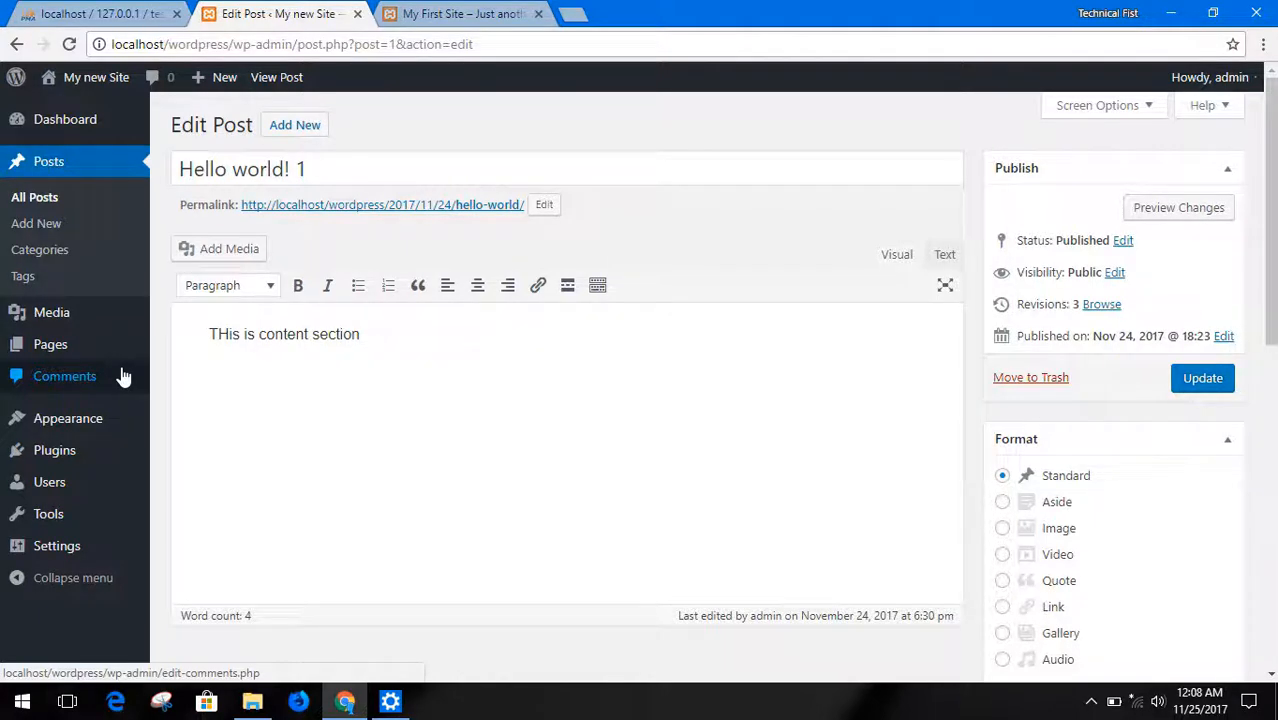
pyautogui.moveTo(92, 352)
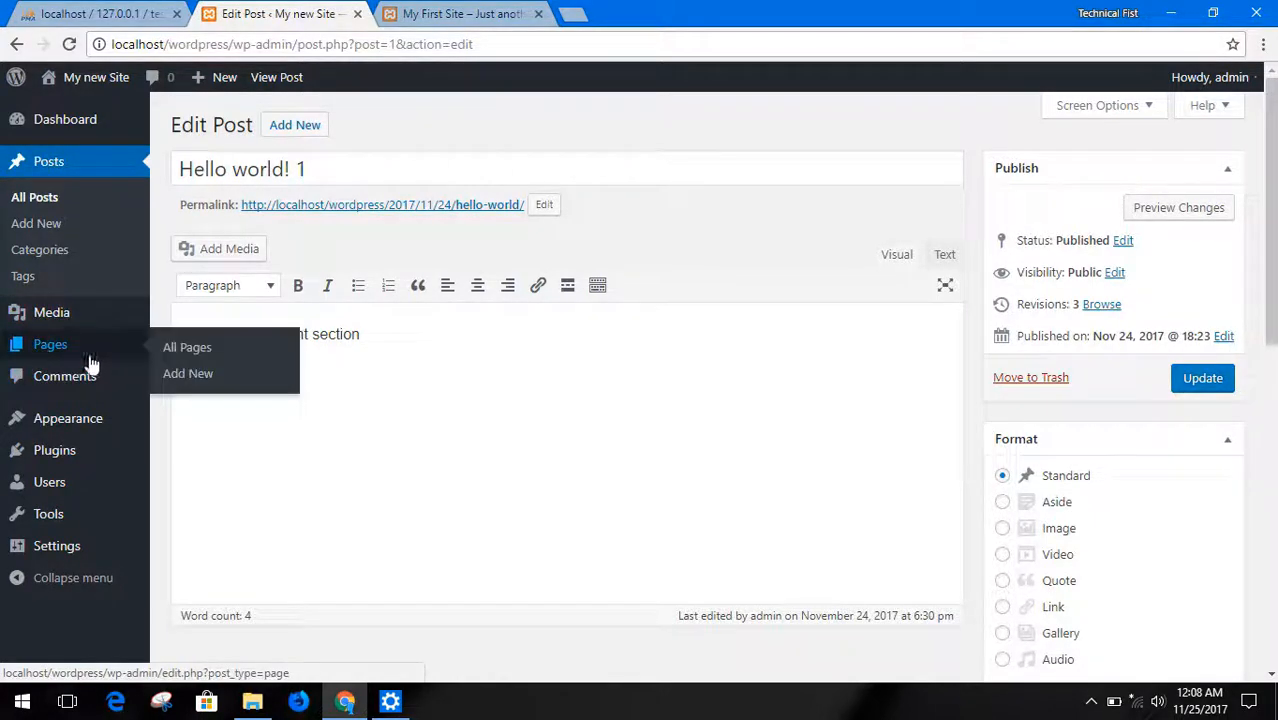
pyautogui.click(190, 352)
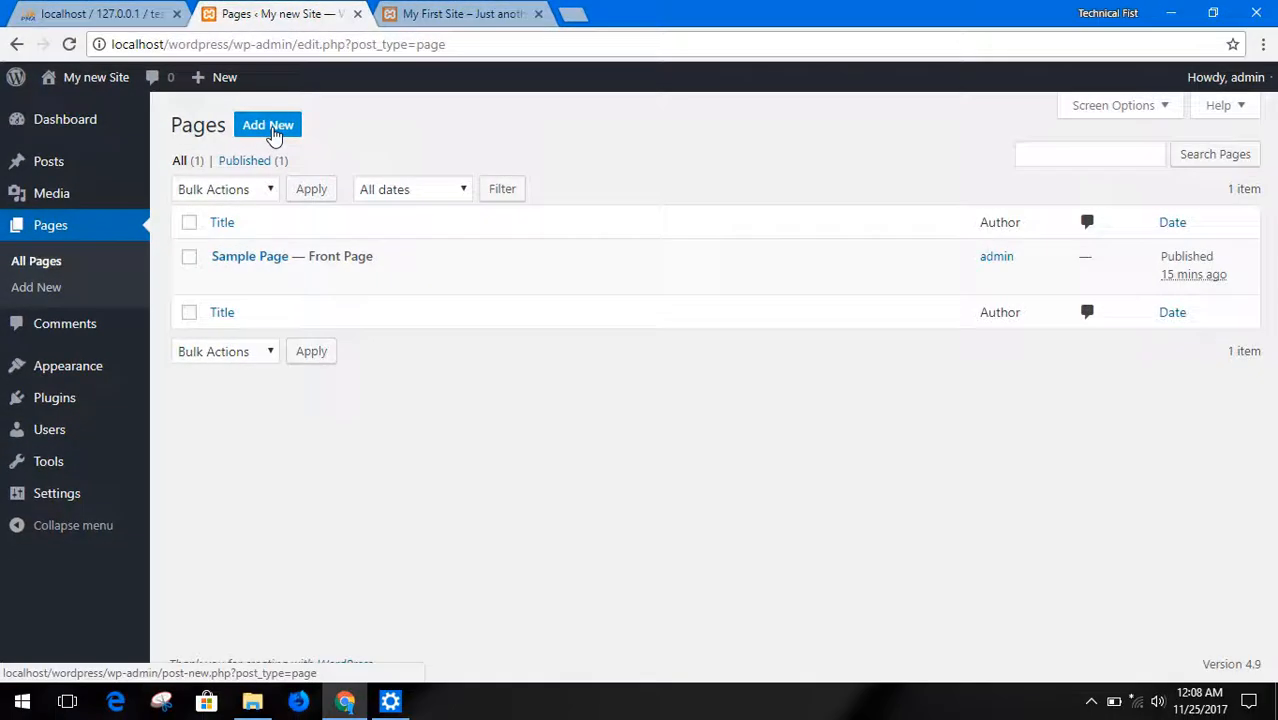
# Create a new page titled "About US" and publish it
pyautogui.click(393, 186)
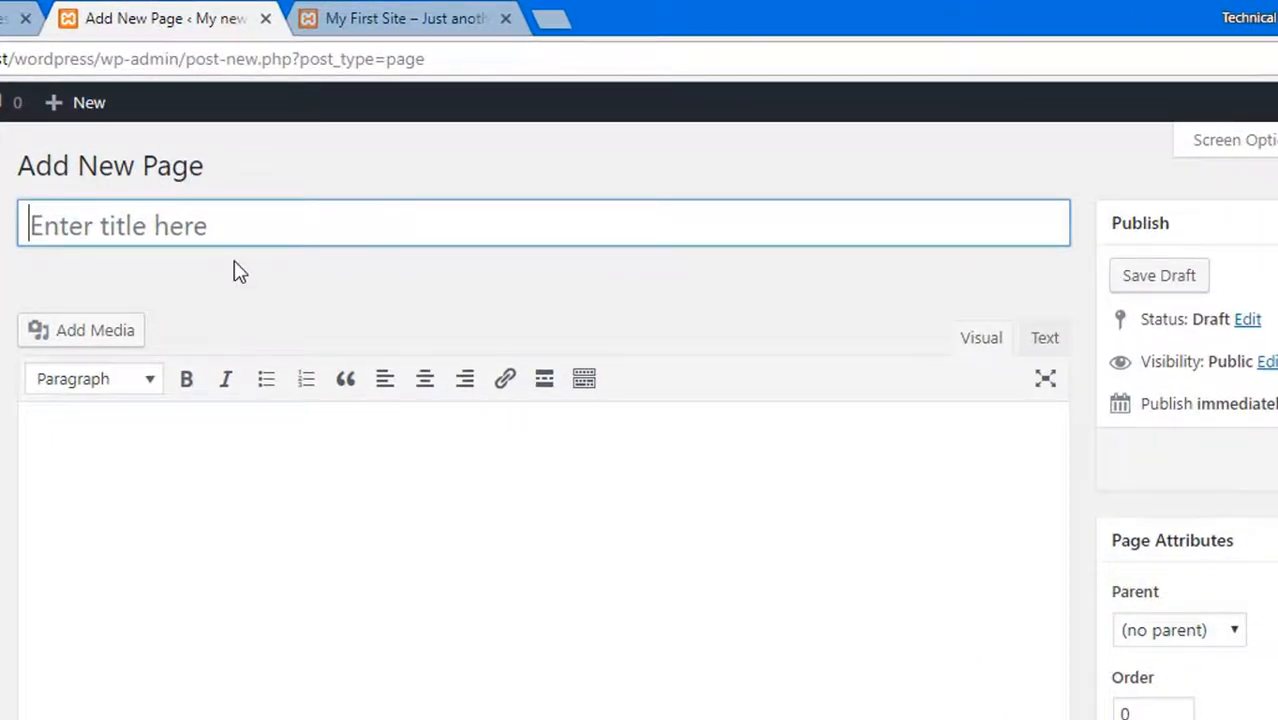
pyautogui.press('shift')
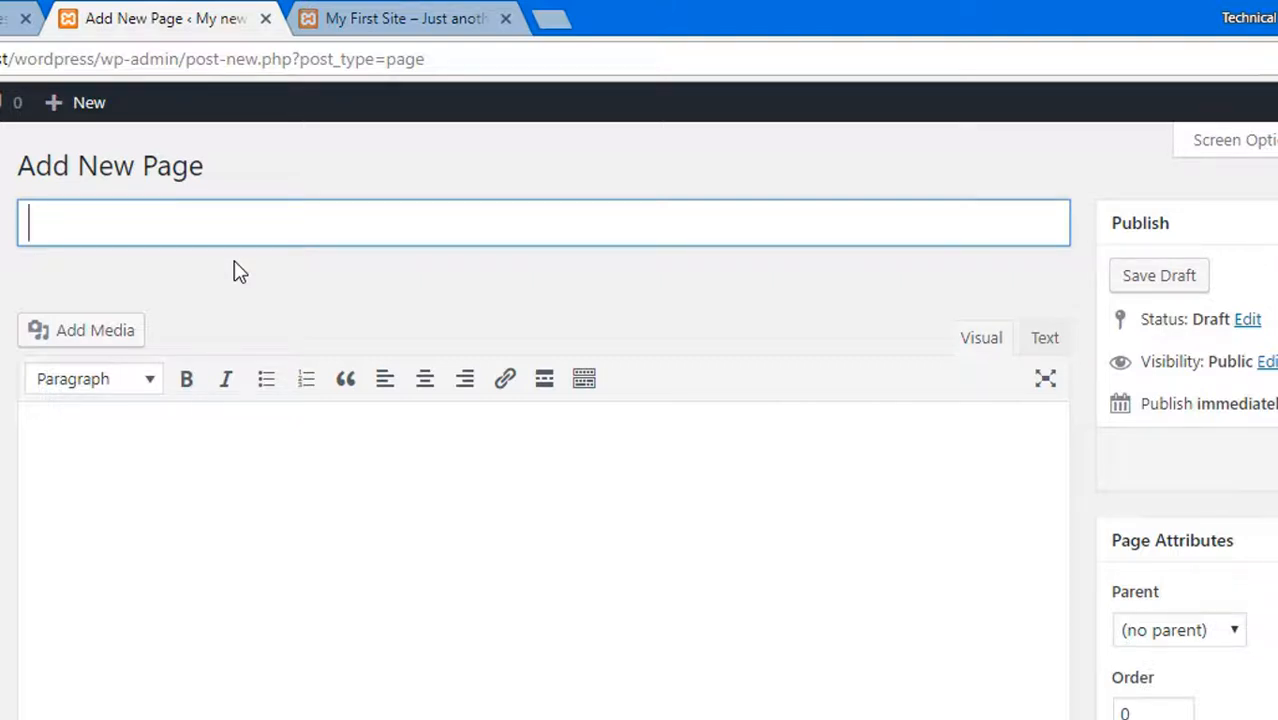
pyautogui.write('ABout')
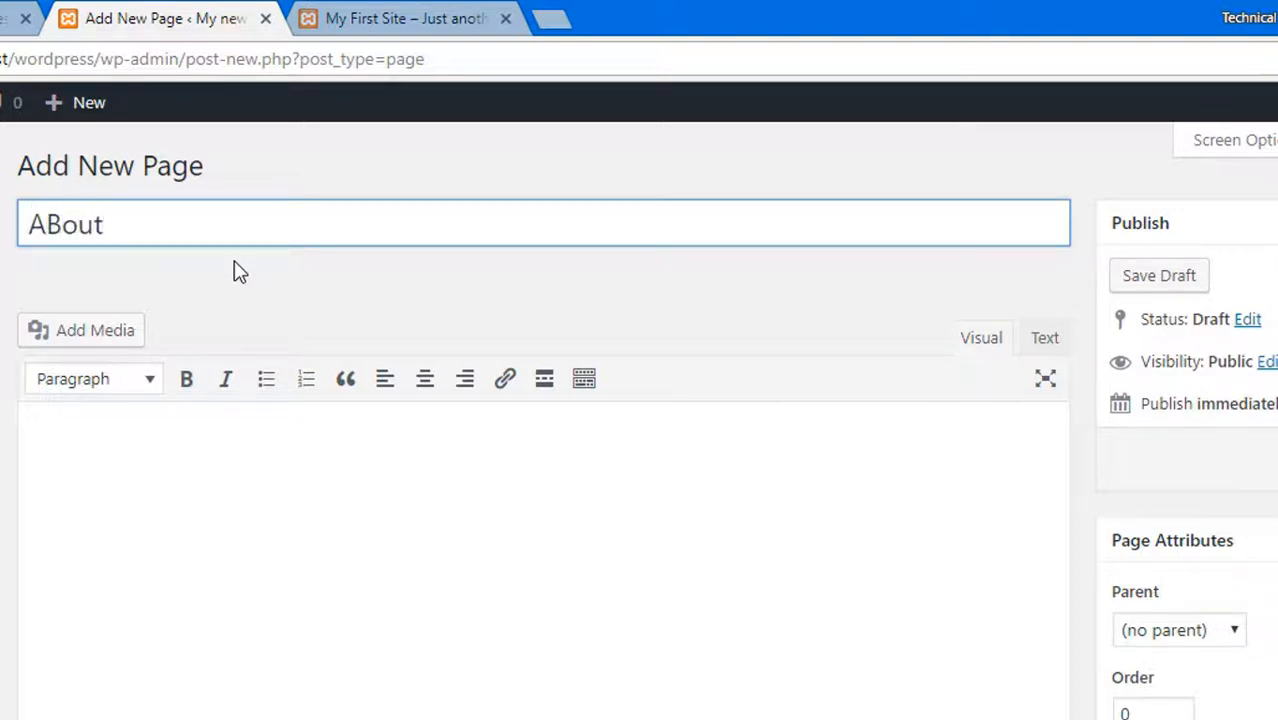
pyautogui.press('BackSpace')
pyautogui.press('BackSpace')
pyautogui.press('BackSpace')
pyautogui.press('BackSpace')
pyautogui.write('out US')
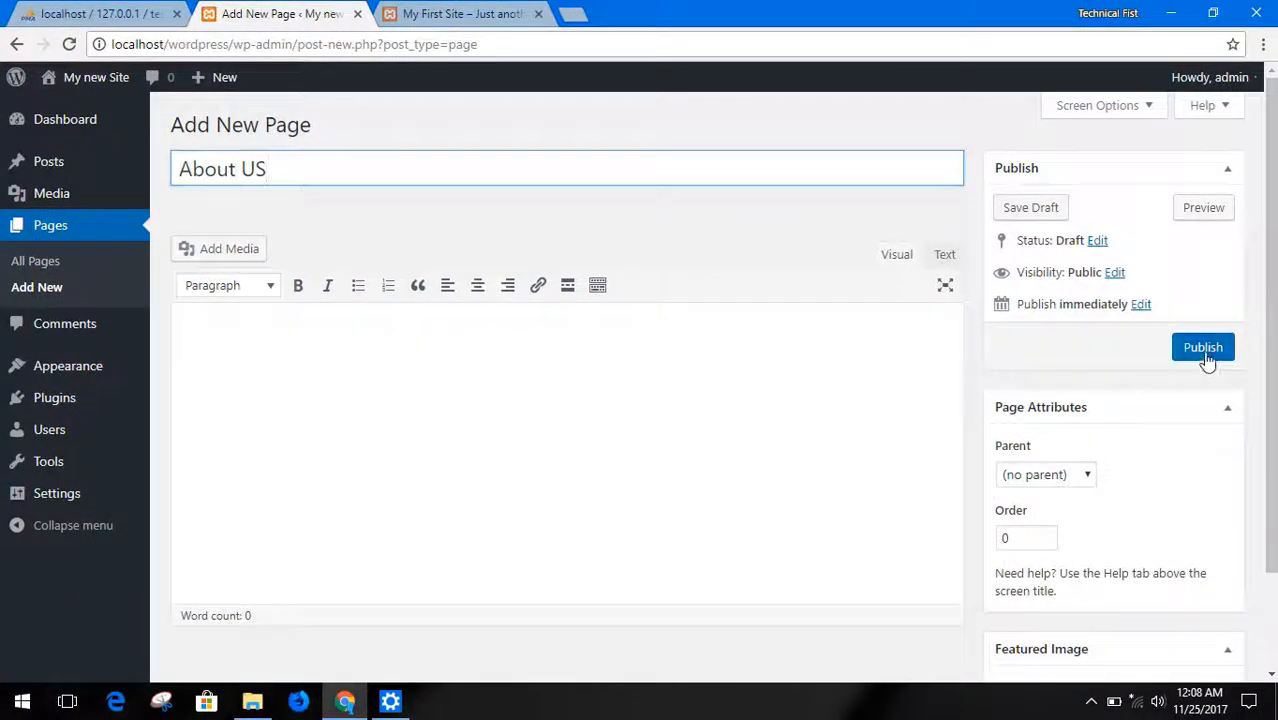
pyautogui.click(1202, 350)
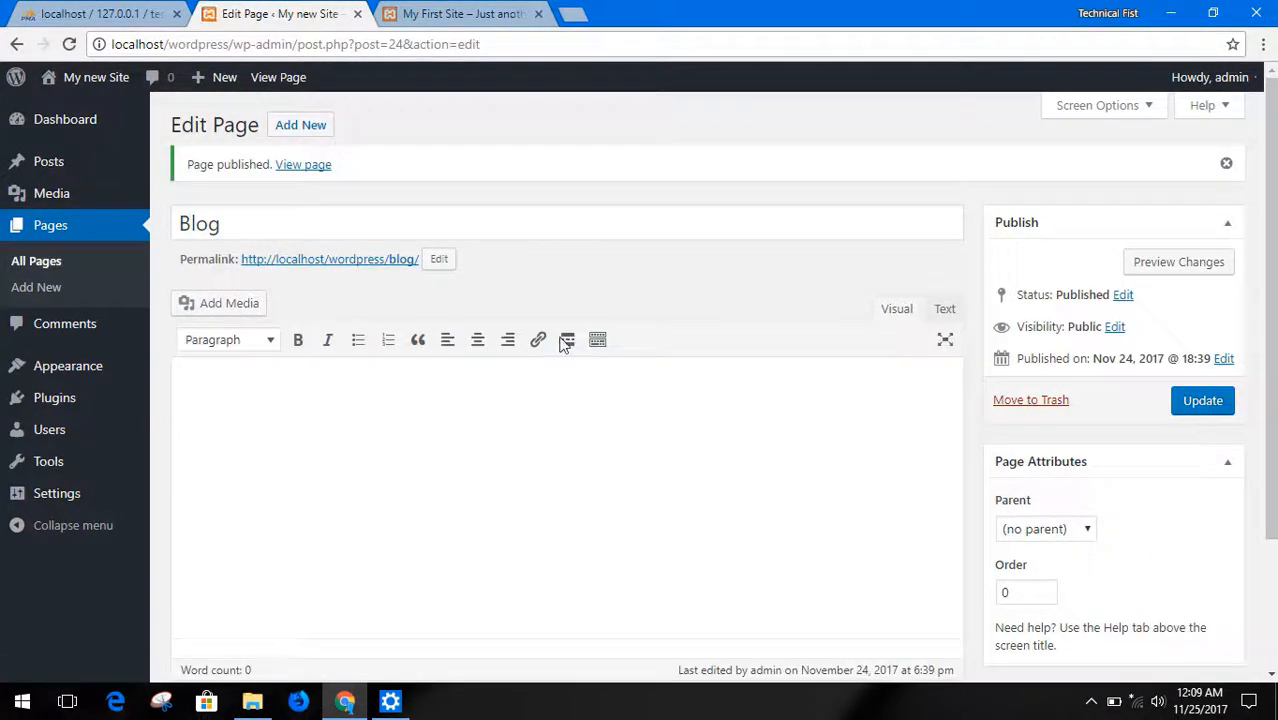
# Enter "The content goes here!" as the body text of the Blog page
pyautogui.scroll(-2, 596, 320)
pyautogui.scroll(1, 602, 364)
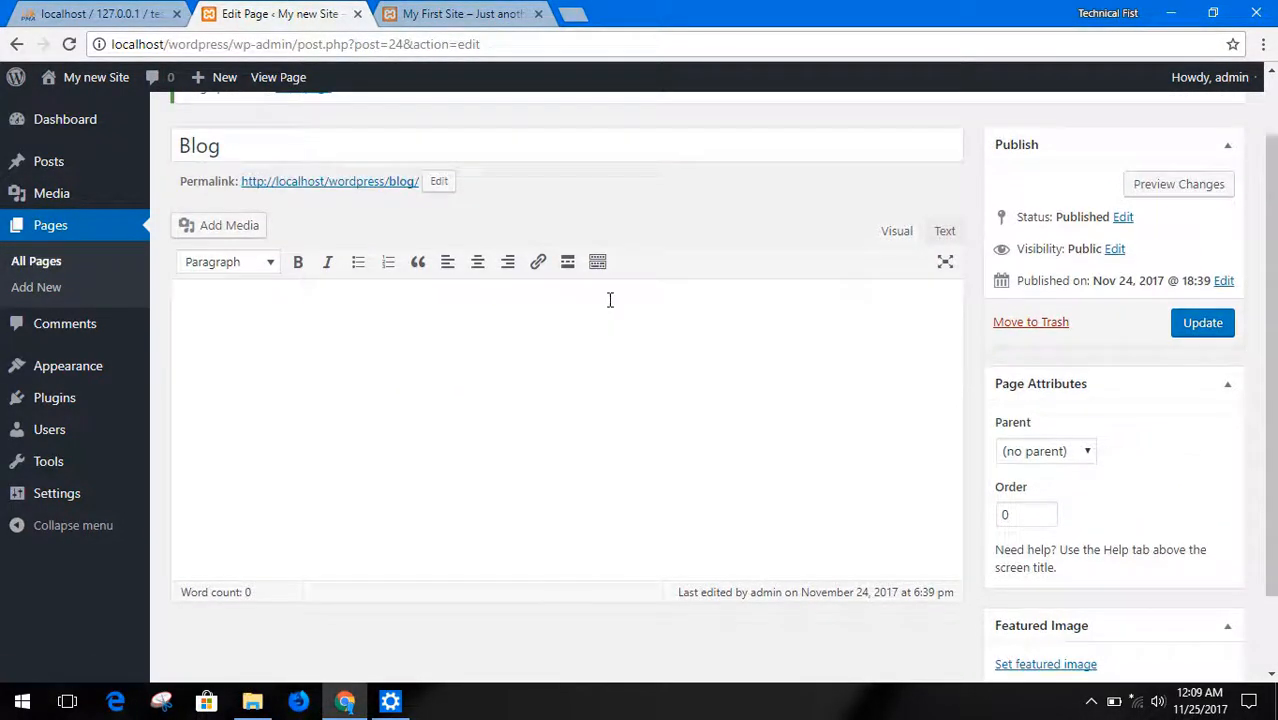
pyautogui.click(504, 332)
pyautogui.scroll(-1, 498, 320)
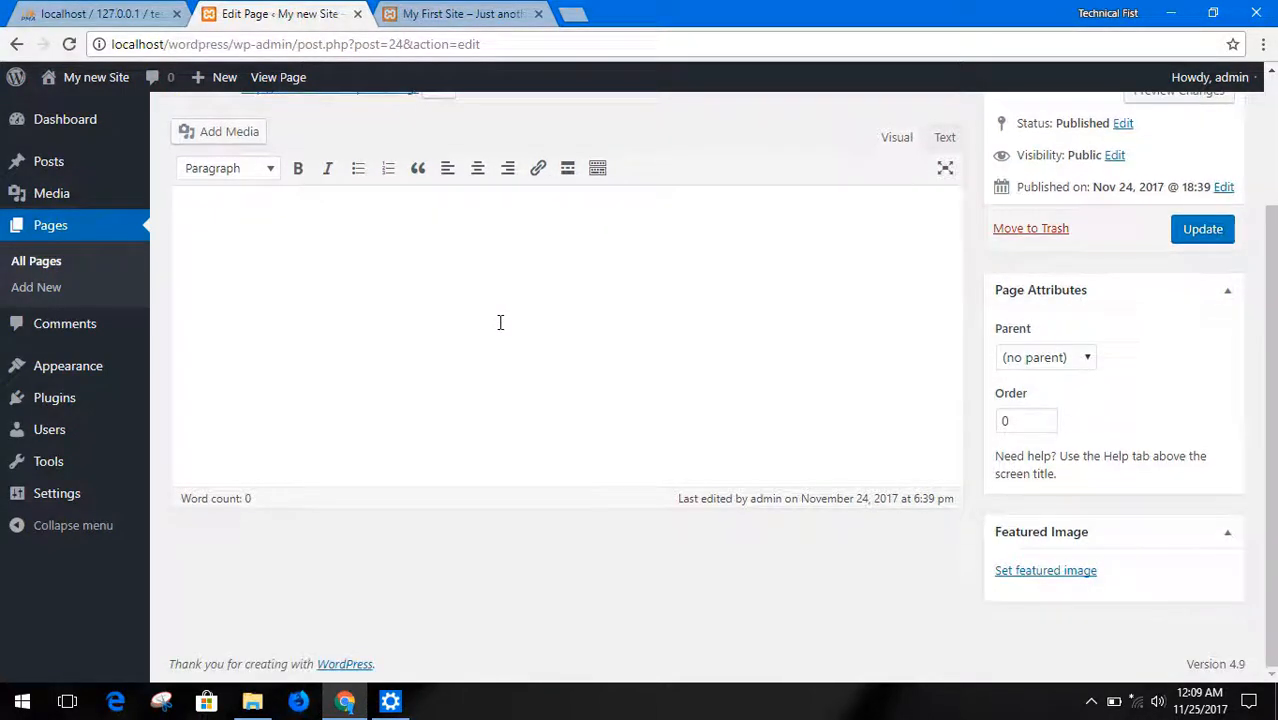
pyautogui.scroll(1, 497, 324)
pyautogui.write('h')
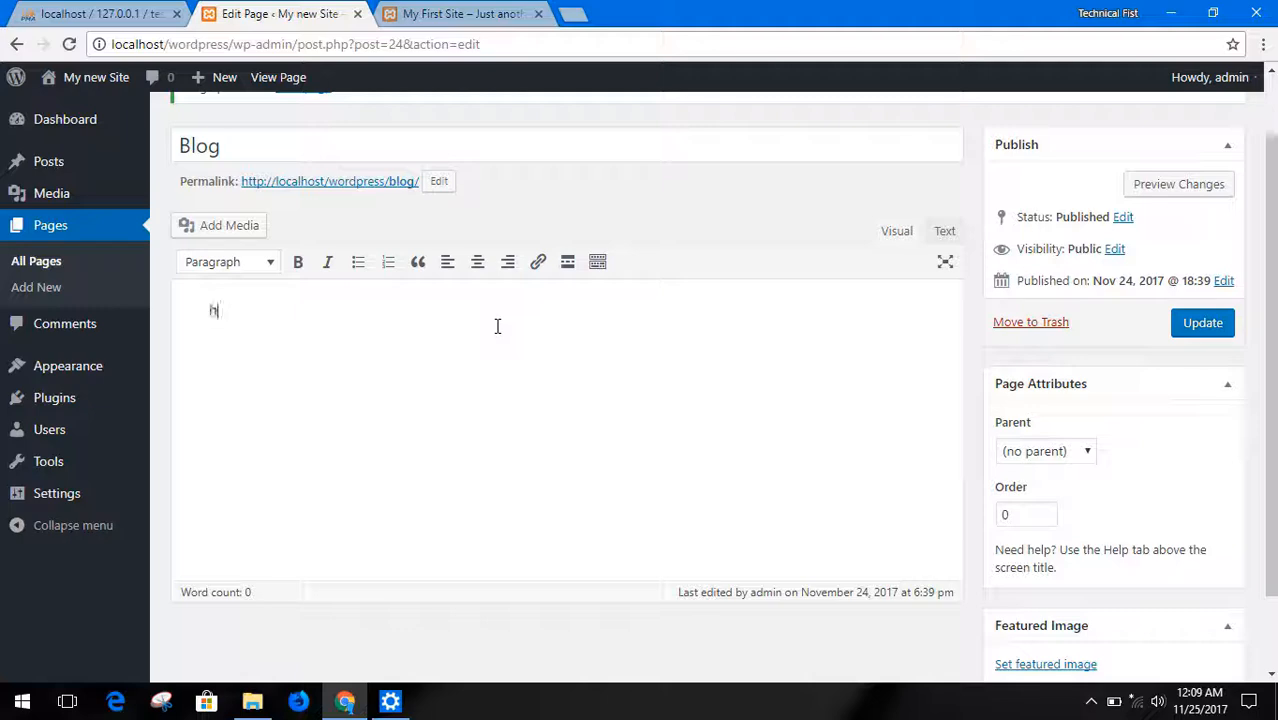
pyautogui.press('BackSpace')
pyautogui.write('The co')
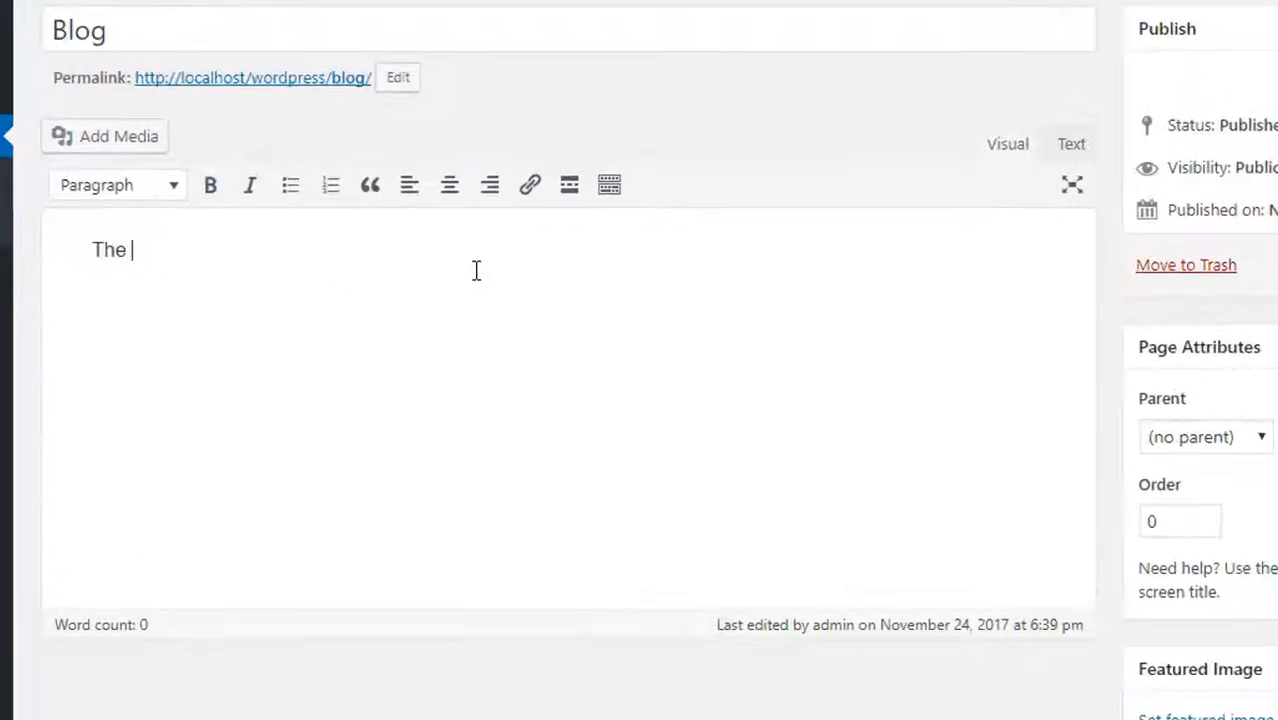
pyautogui.write('ntent go')
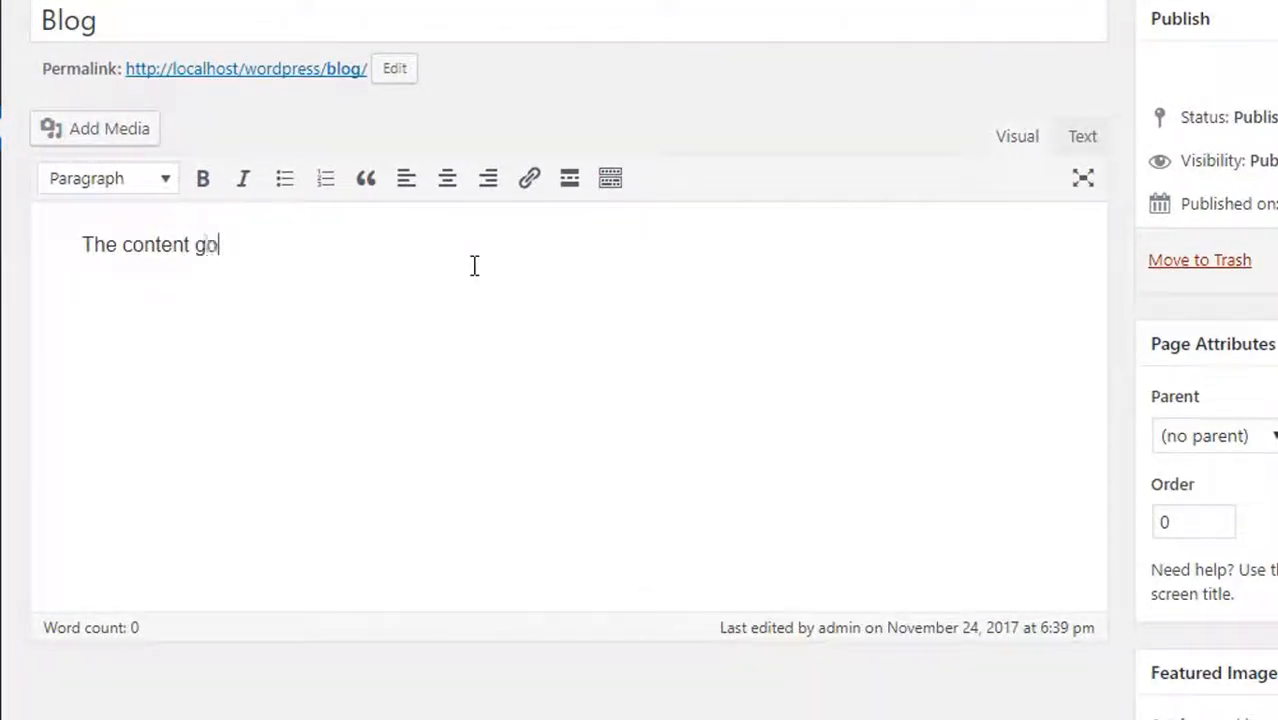
pyautogui.write('es here!')
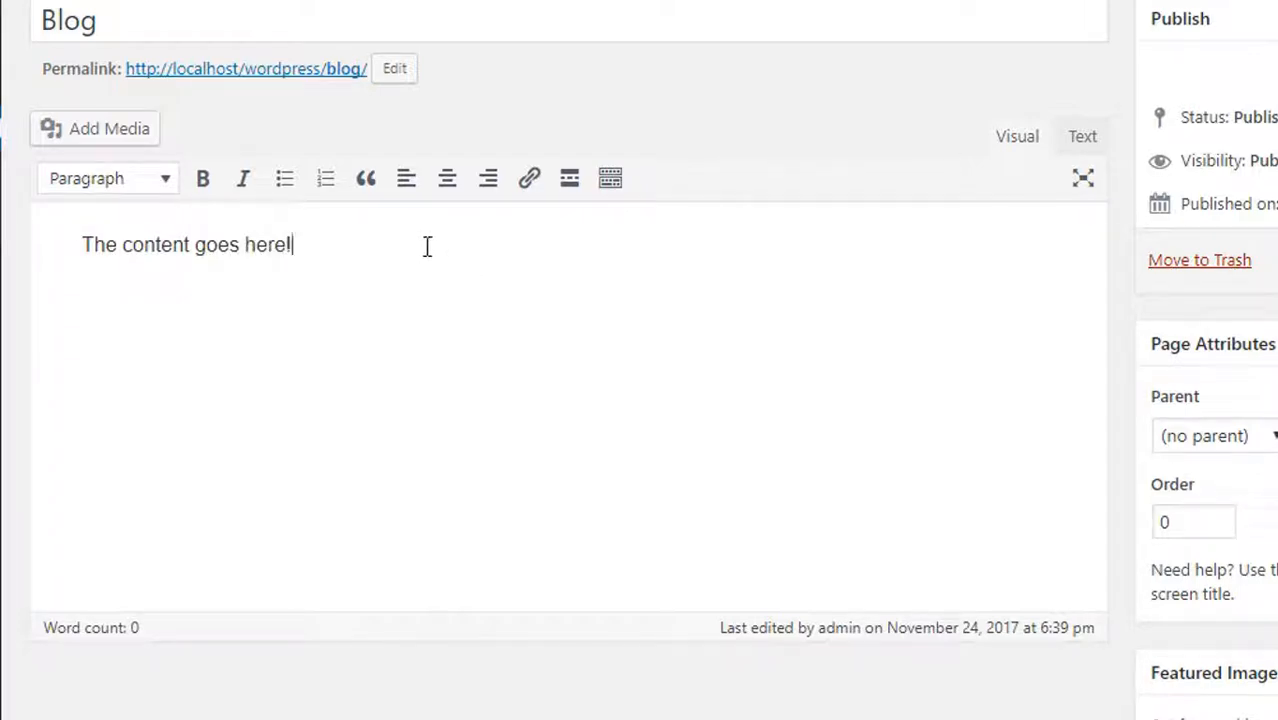
pyautogui.press('Return')
pyautogui.press('Return')
# Format the sentence "The content goes here!" as bold and italic
pyautogui.moveTo(291, 245); pyautogui.dragTo(92, 240)
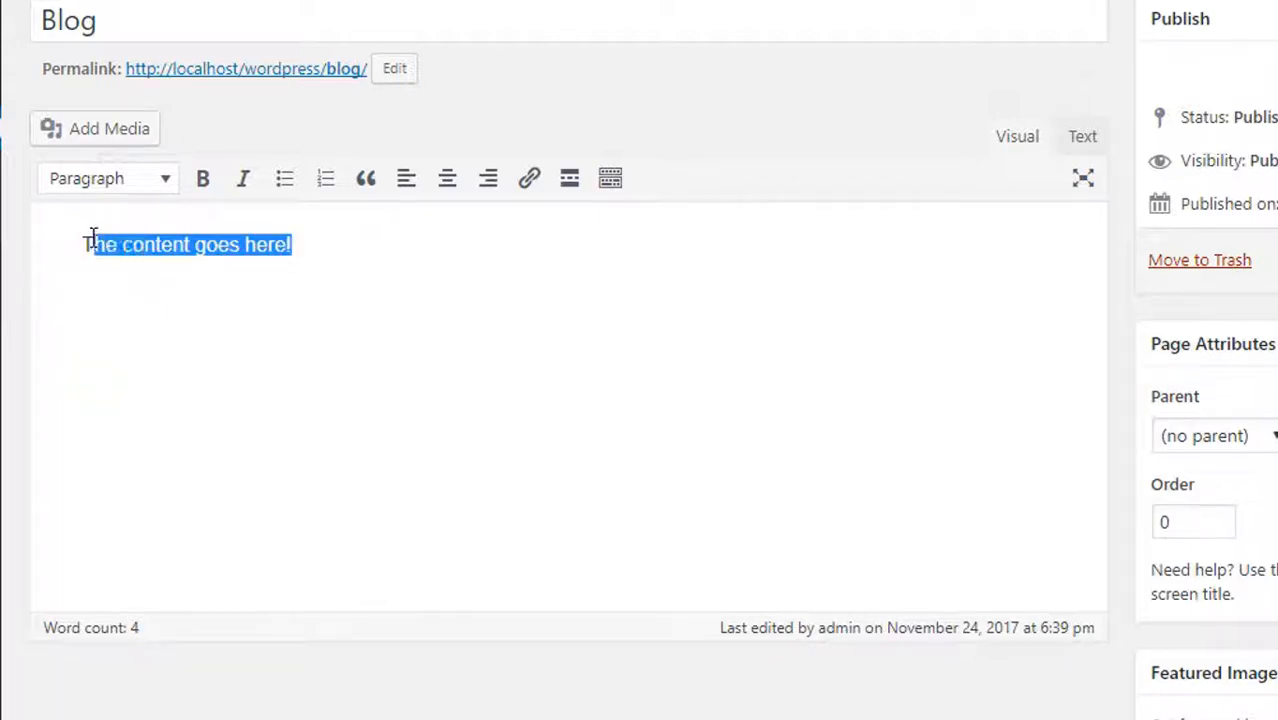
pyautogui.click(203, 188)
pyautogui.click(94, 245)
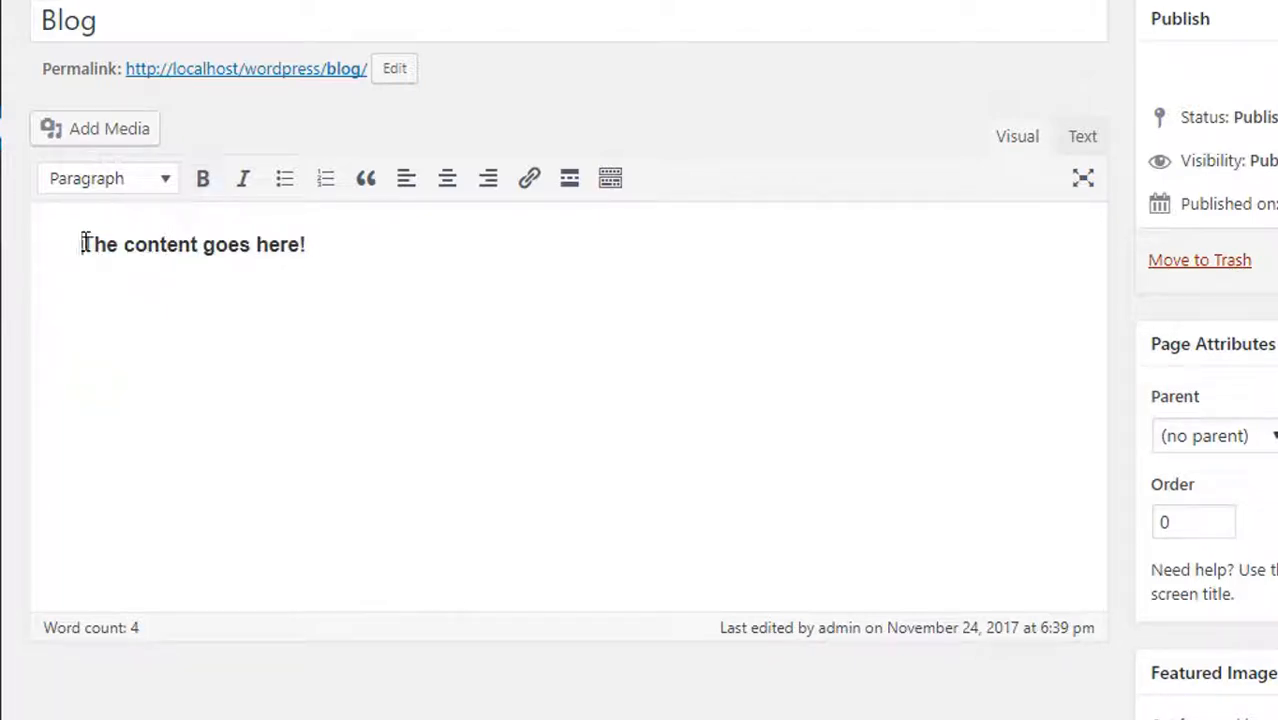
pyautogui.moveTo(80, 243); pyautogui.dragTo(302, 244)
pyautogui.click(243, 178)
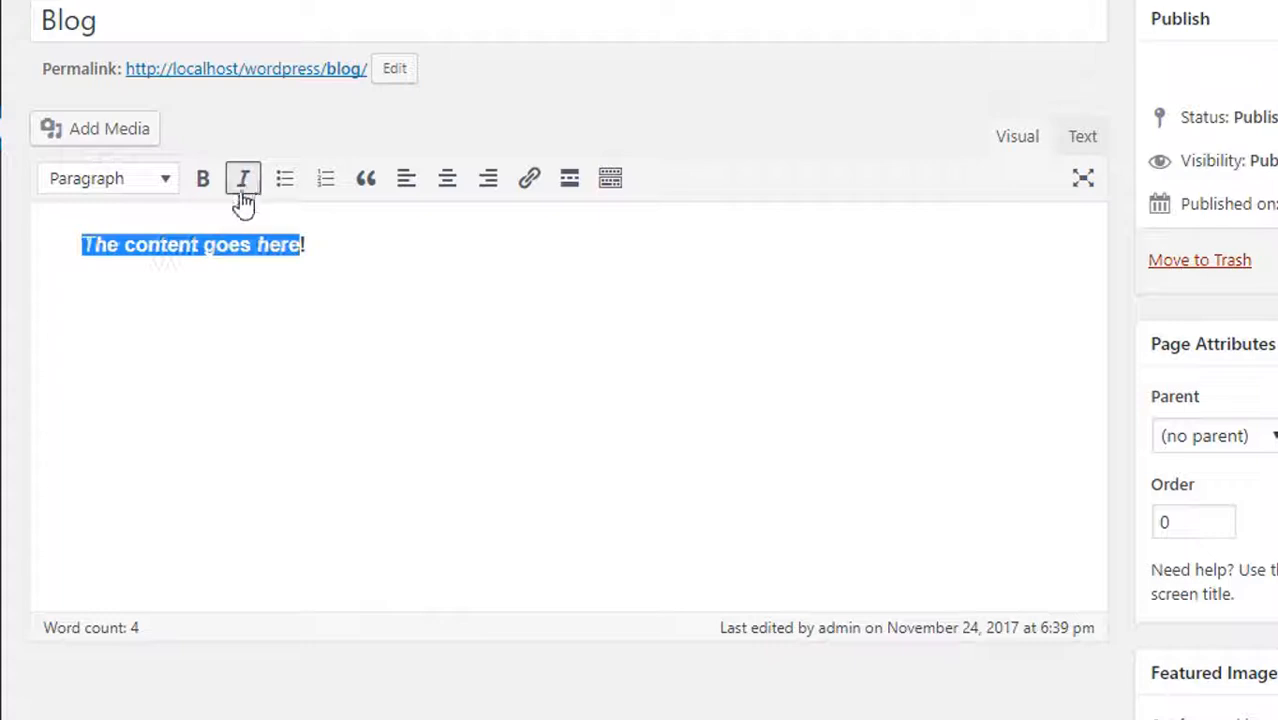
pyautogui.click(349, 248)
# Add a bulleted list below the sentence with the items a, b, c, d and e
pyautogui.press('Return')
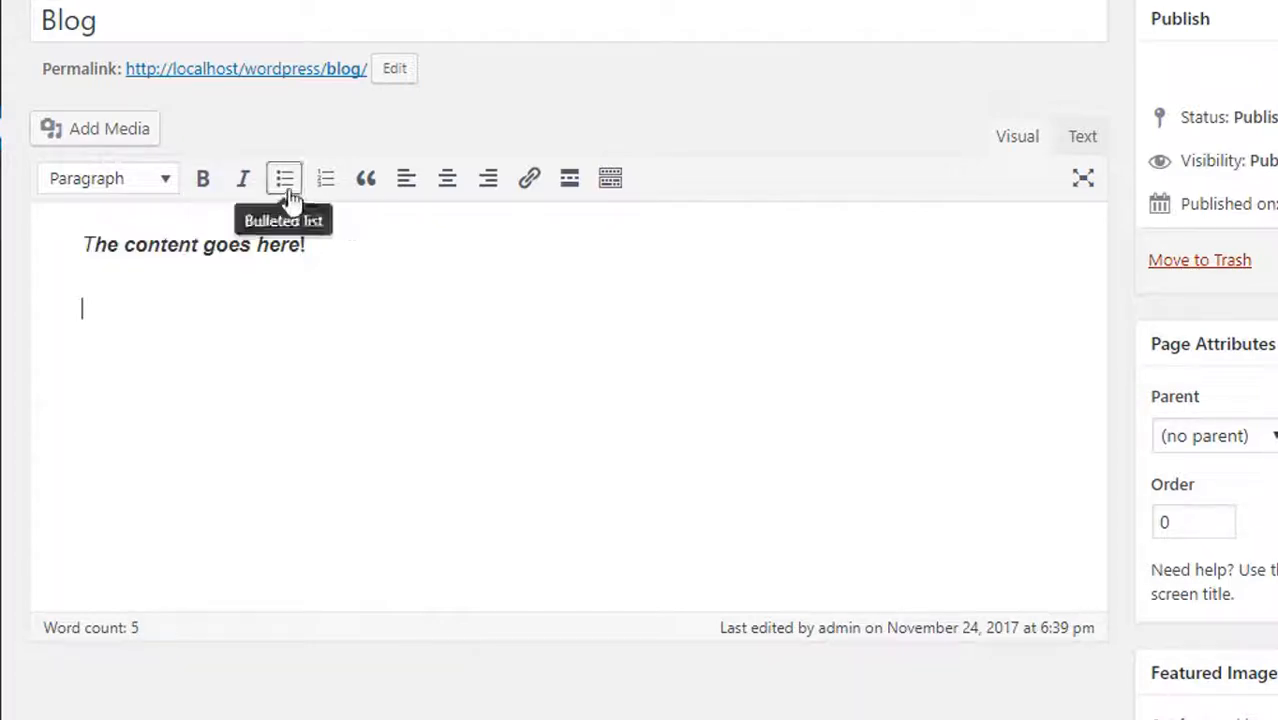
pyautogui.click(286, 186)
pyautogui.write('a')
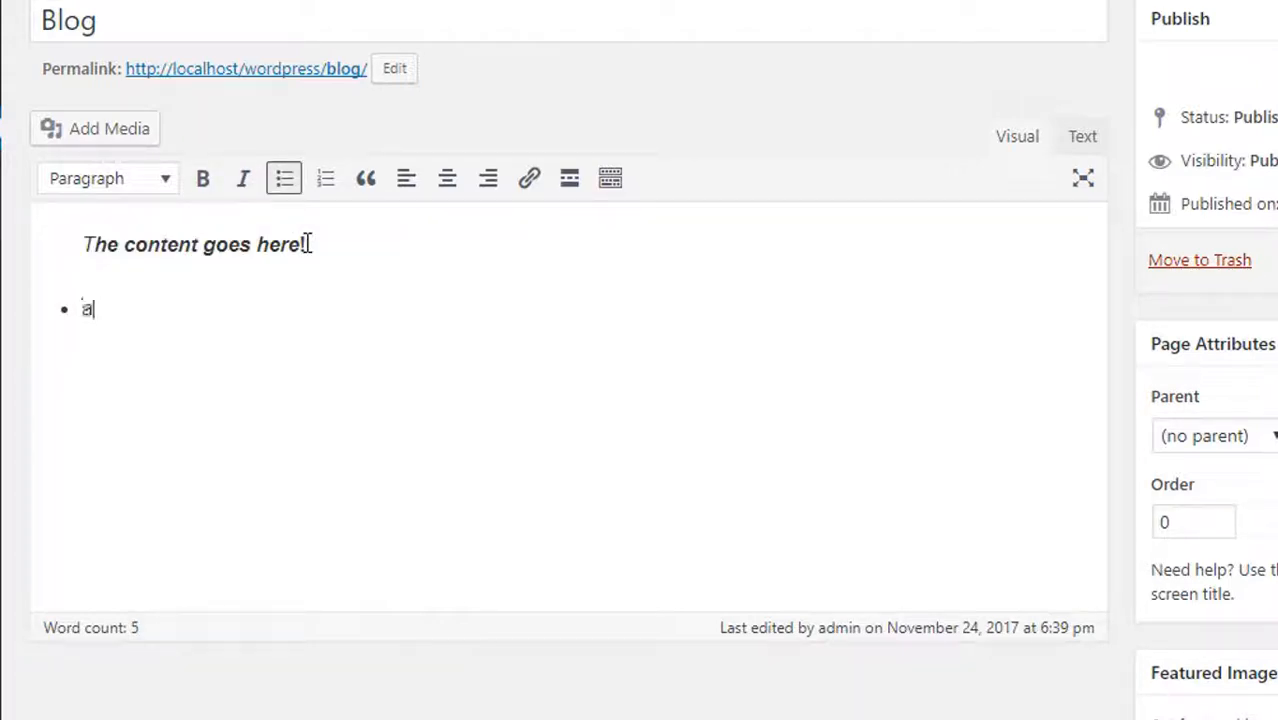
pyautogui.press('Return')
pyautogui.write('b')
pyautogui.press('Return')
pyautogui.write('c')
pyautogui.press('Return')
pyautogui.write('d')
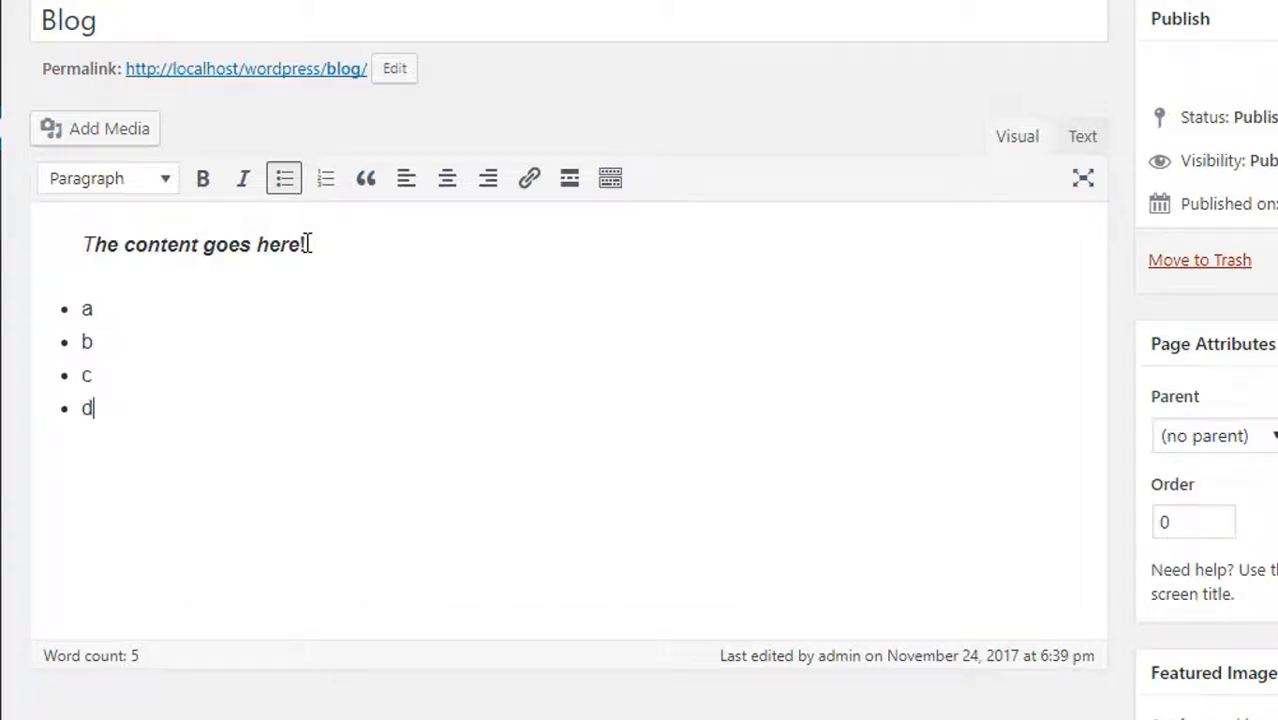
pyautogui.press('Return')
pyautogui.write('e')
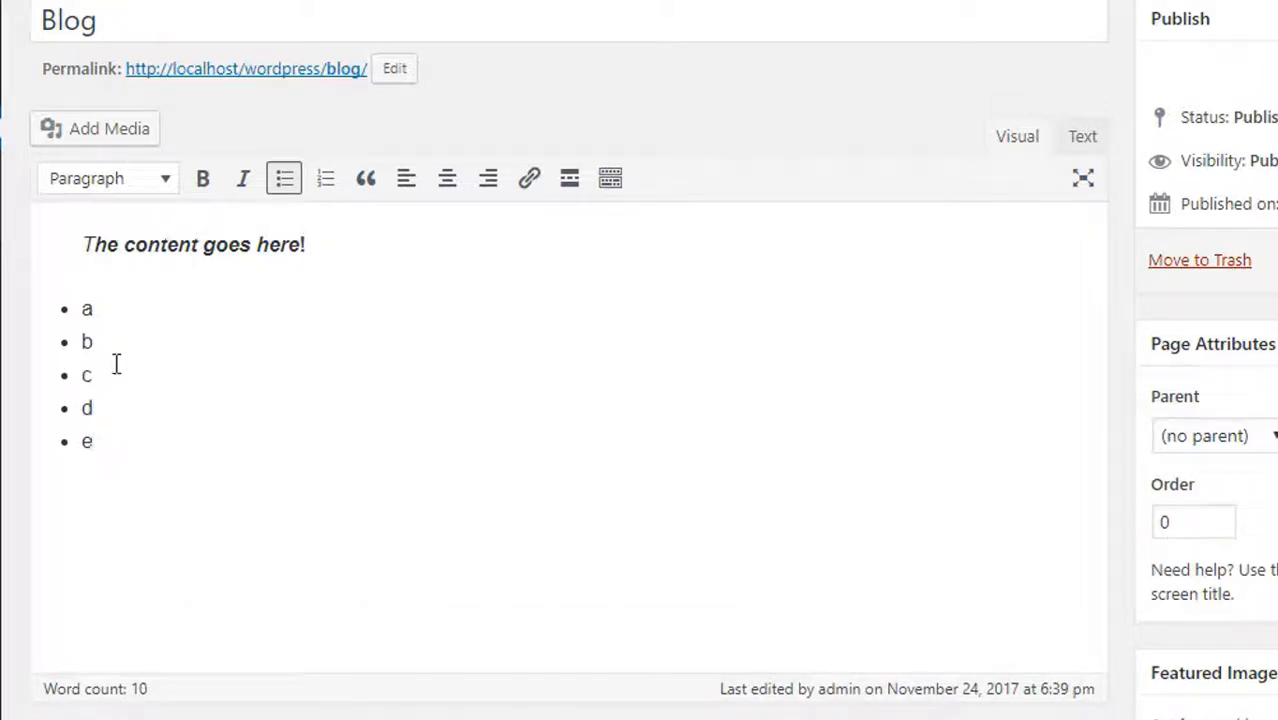
# Add the text "abc" on a new line after the bulleted list and format it as a blockquote
pyautogui.press('Return')
pyautogui.press('Return')
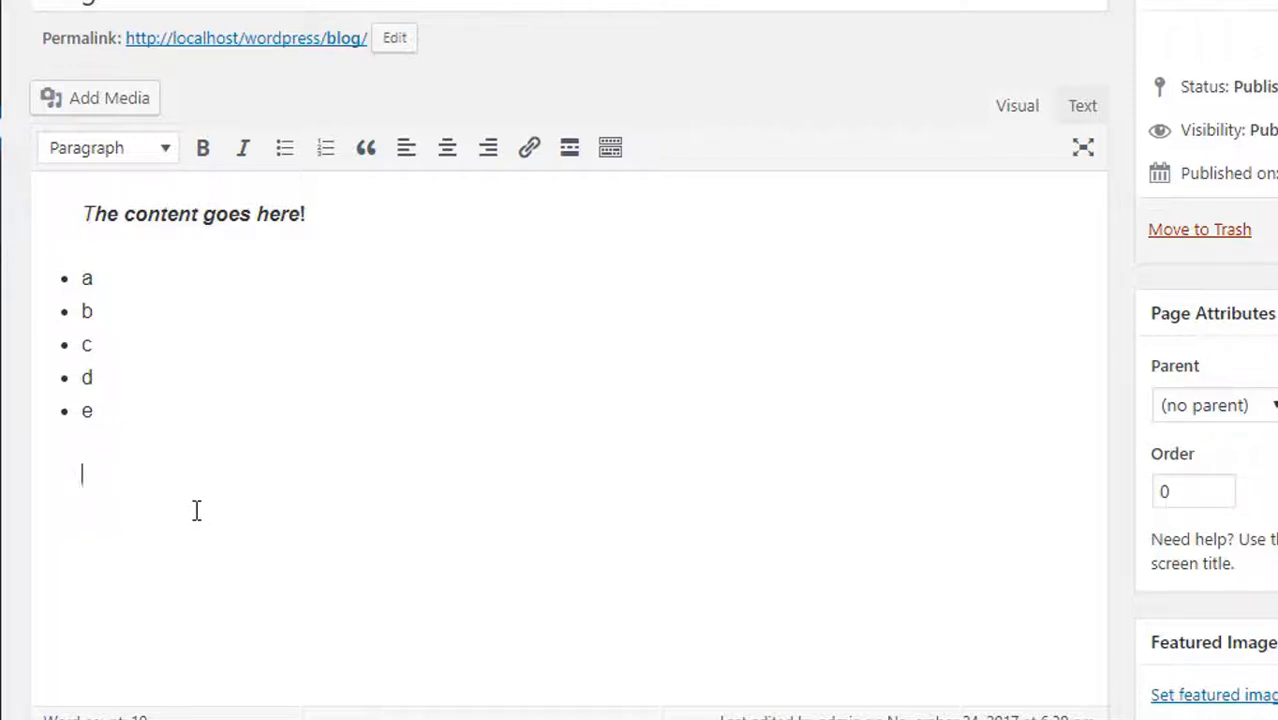
pyautogui.write('abc')
pyautogui.moveTo(160, 474); pyautogui.dragTo(77, 482)
pyautogui.click(366, 150)
pyautogui.click(290, 337)
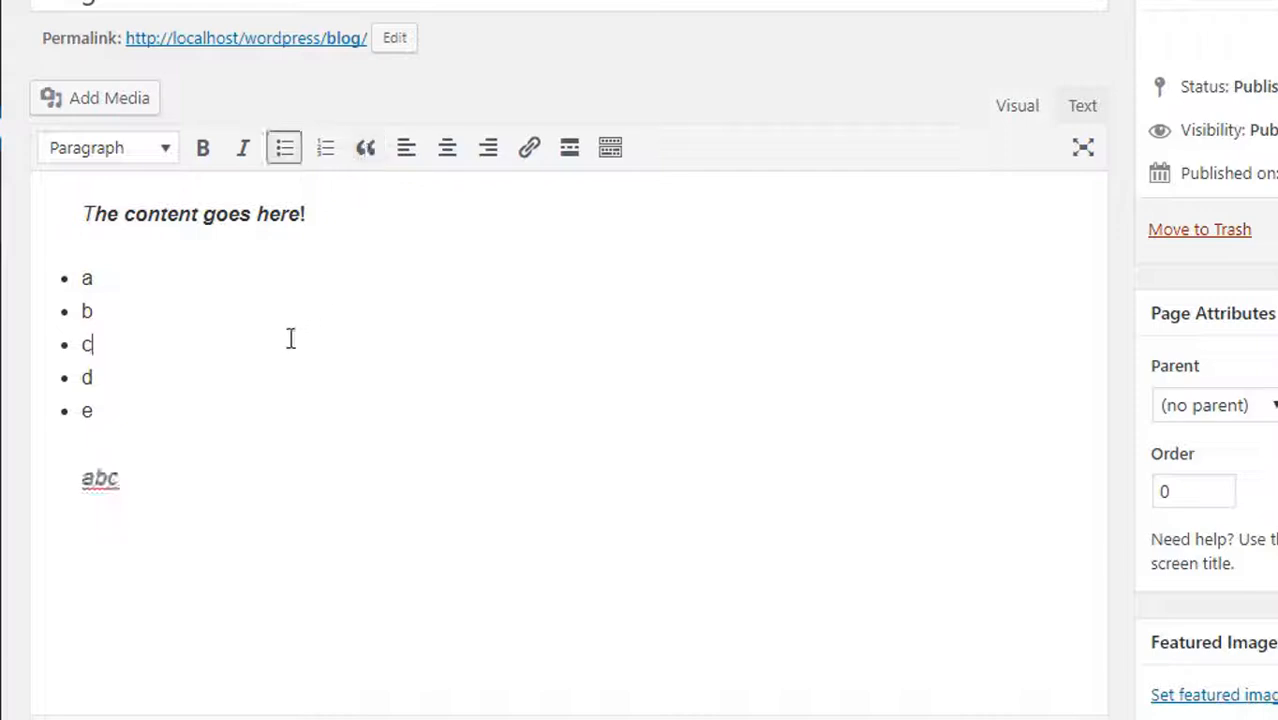
pyautogui.click(504, 385)
pyautogui.click(137, 482)
# Center the sentence "The content goes here!" in the Blog page
pyautogui.tripleClick(264, 222)
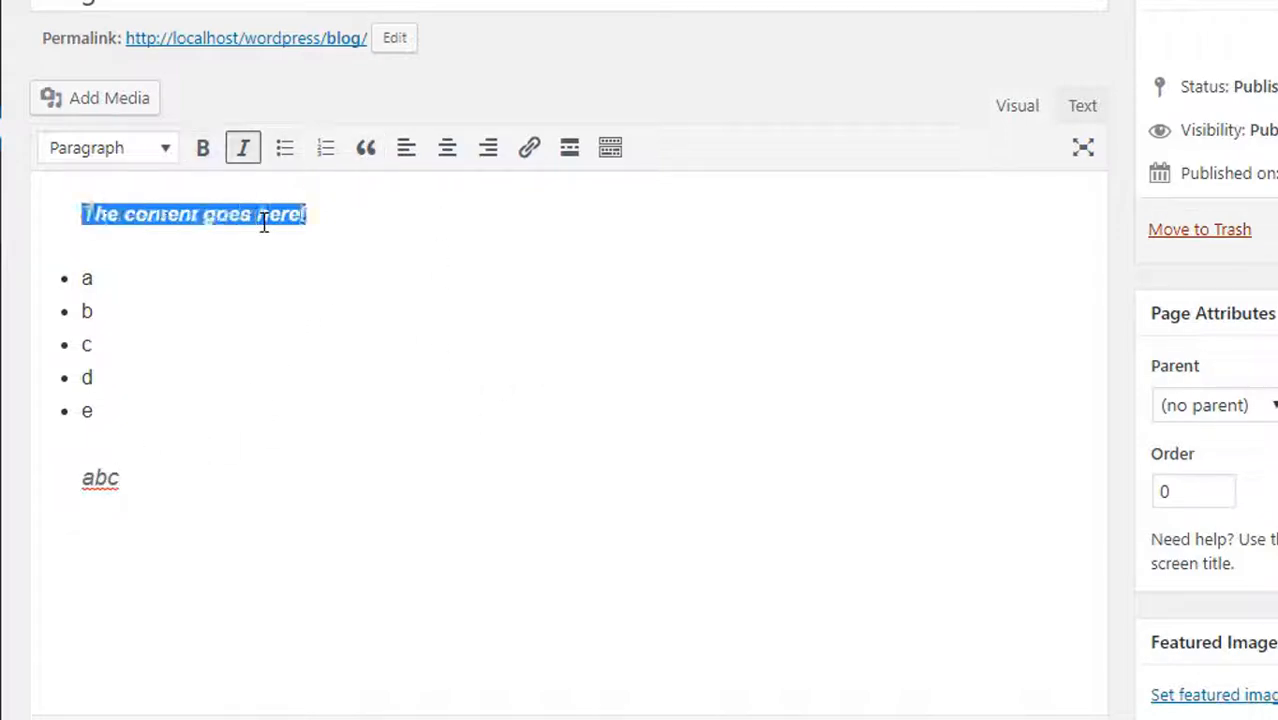
pyautogui.click(447, 150)
pyautogui.click(487, 267)
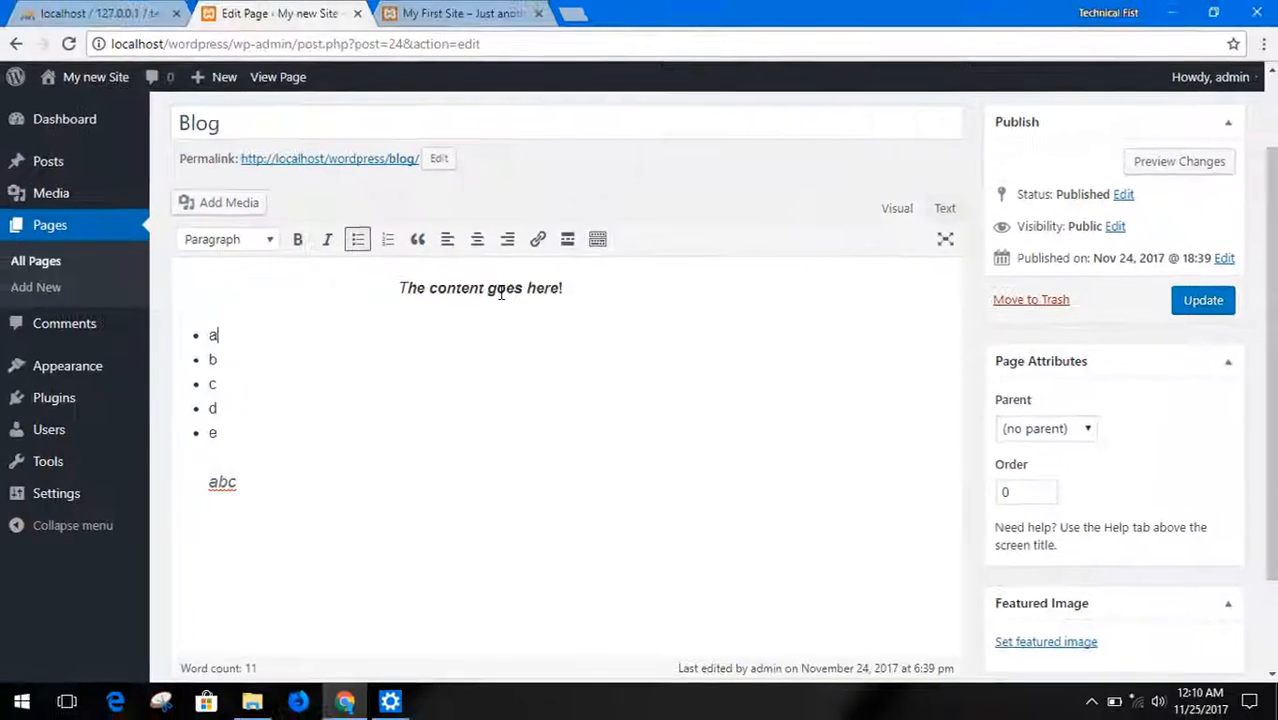
# Link the word "goes" in the sentence "The content goes here!" to google.com
pyautogui.doubleClick(479, 220)
pyautogui.click(538, 239)
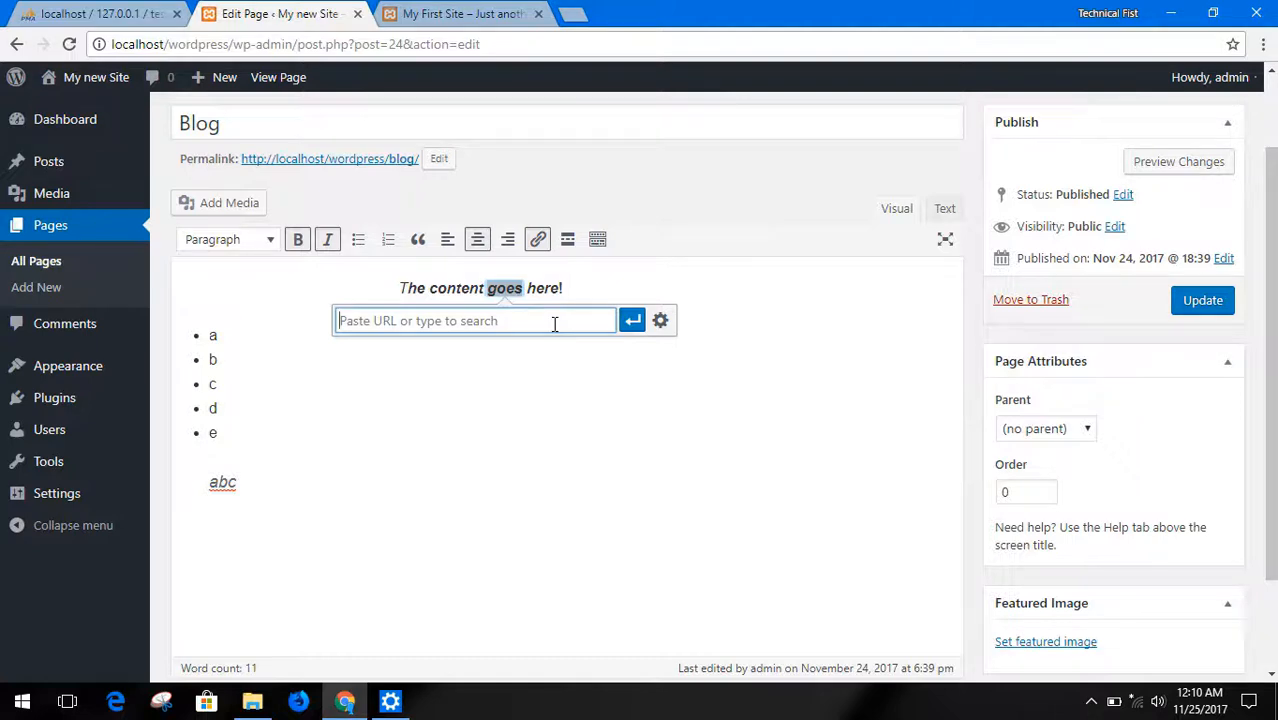
pyautogui.click(573, 13)
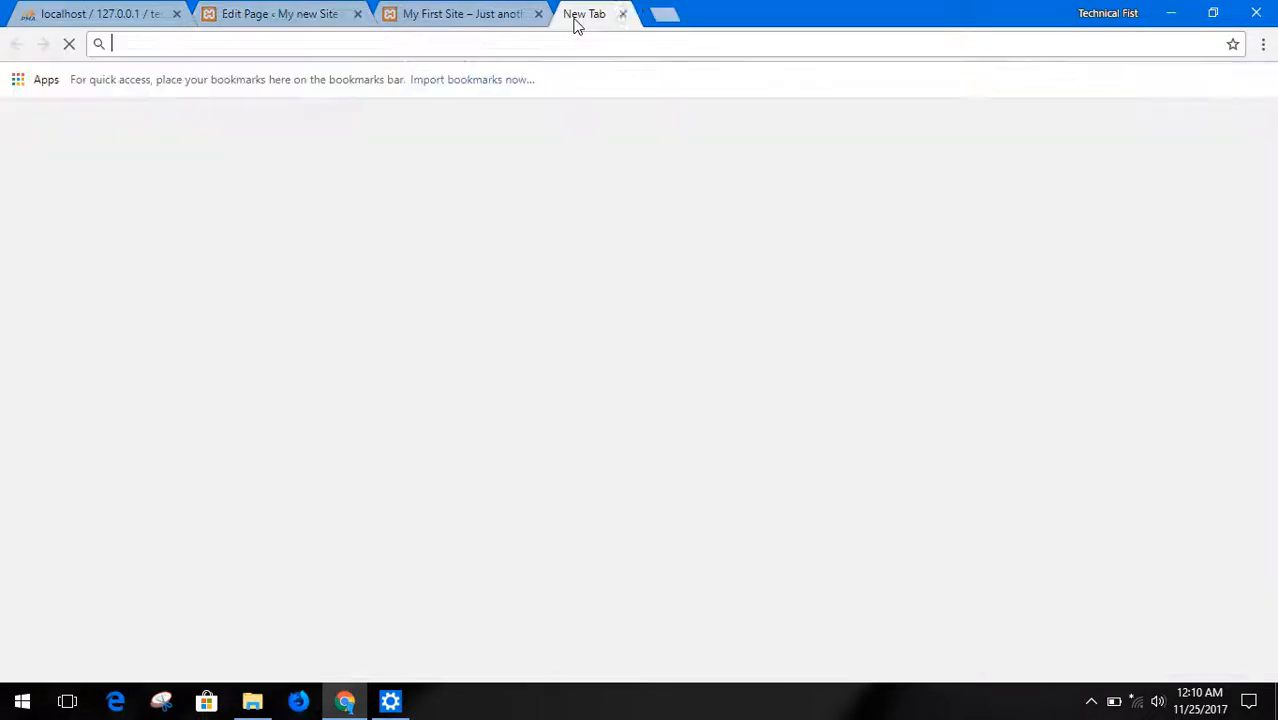
pyautogui.write('googl')
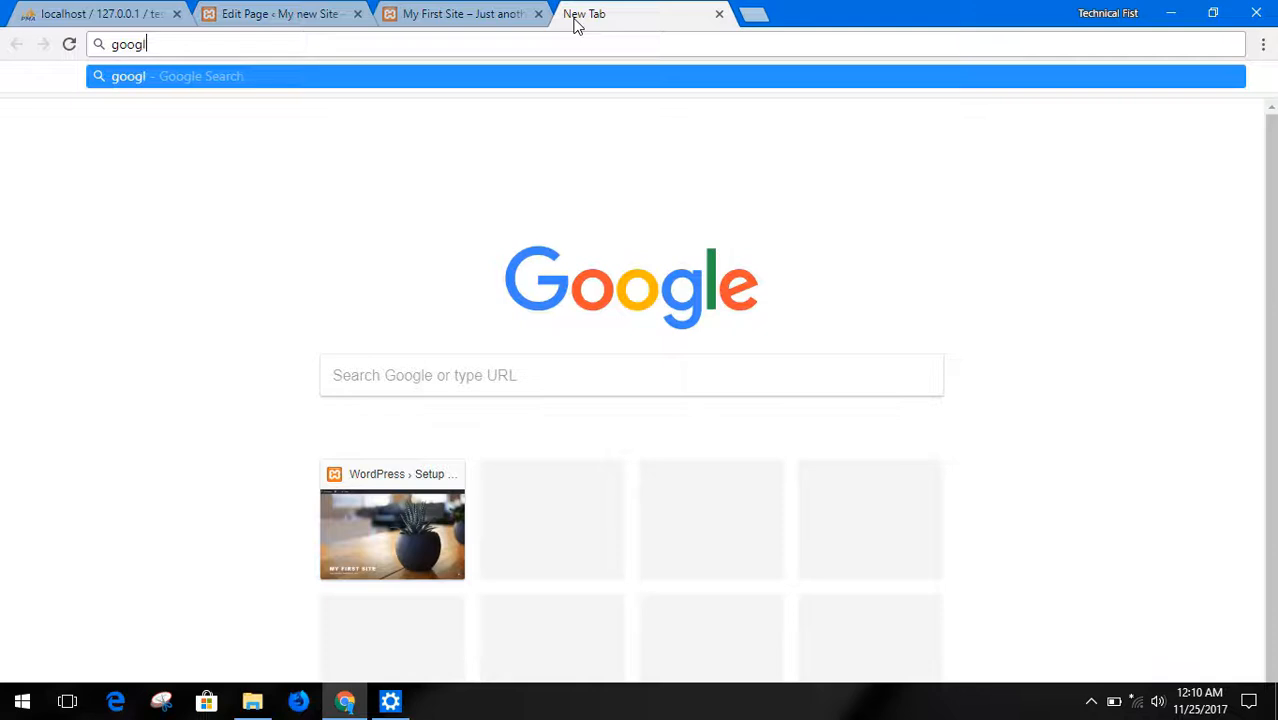
pyautogui.write('e.com')
pyautogui.hotkey('ctrl', 'a')
pyautogui.hotkey('ctrl', 'c')
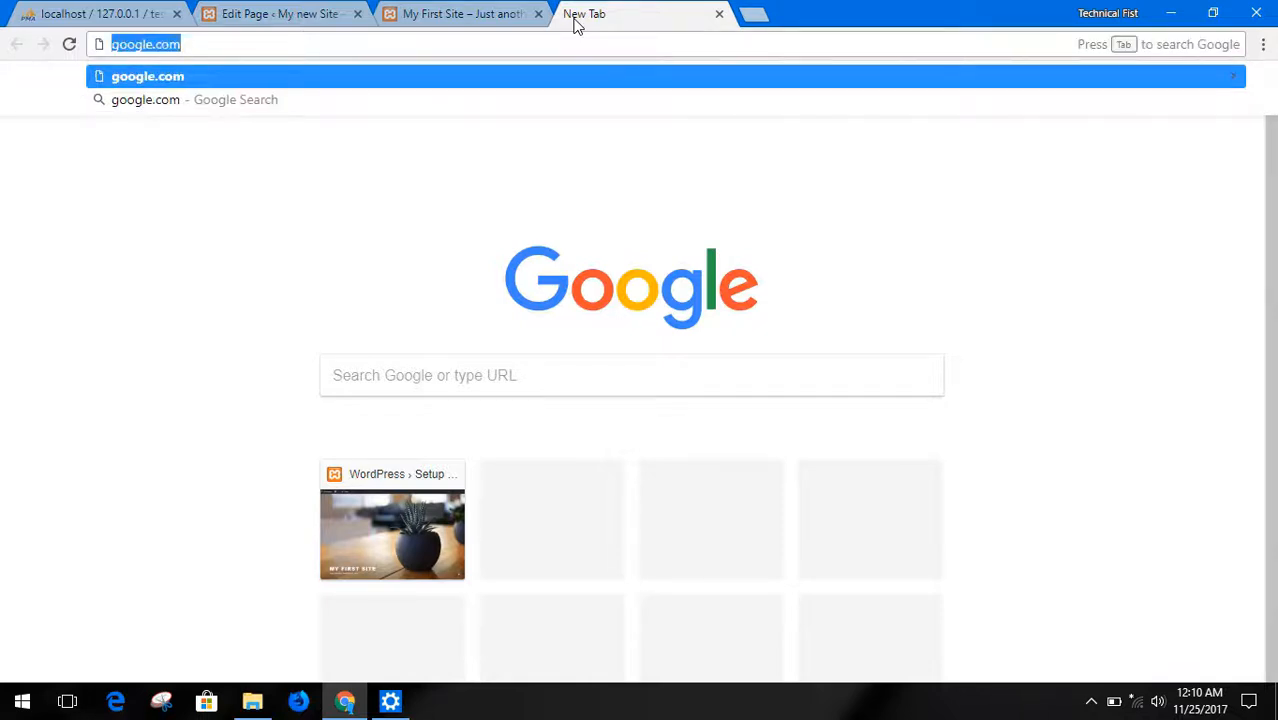
pyautogui.click(719, 14)
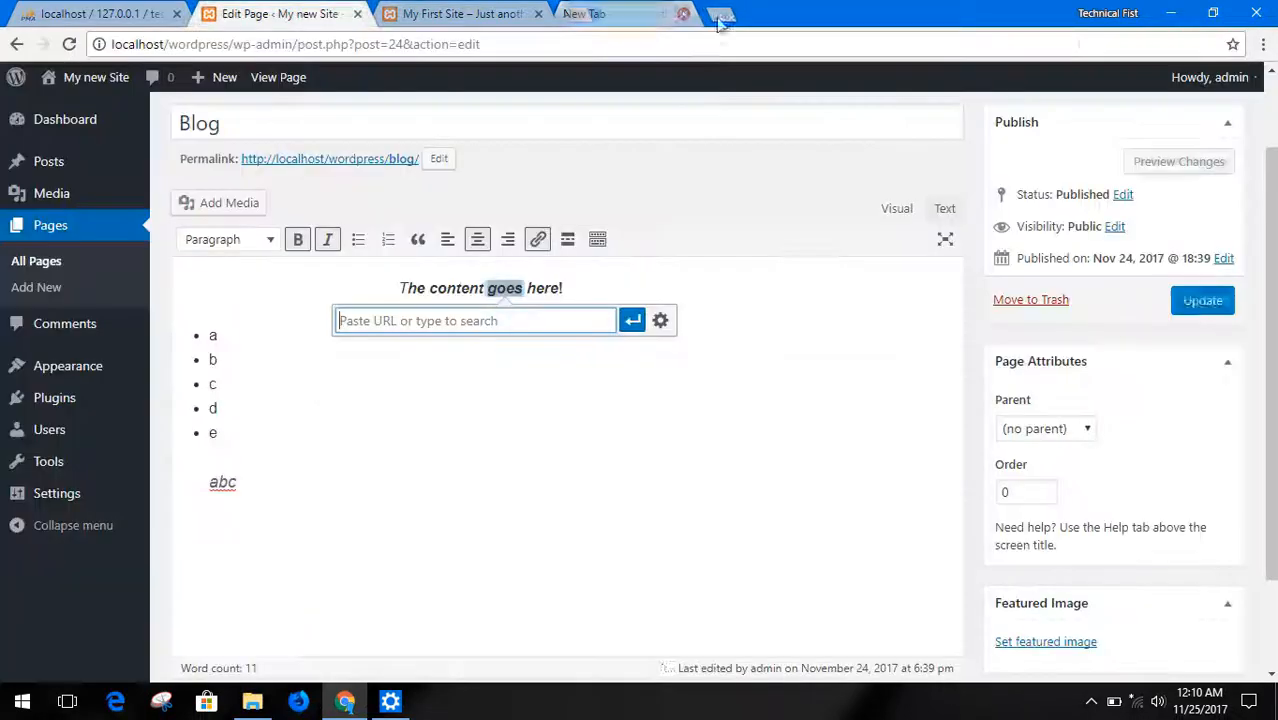
pyautogui.hotkey('ctrl', 'v')
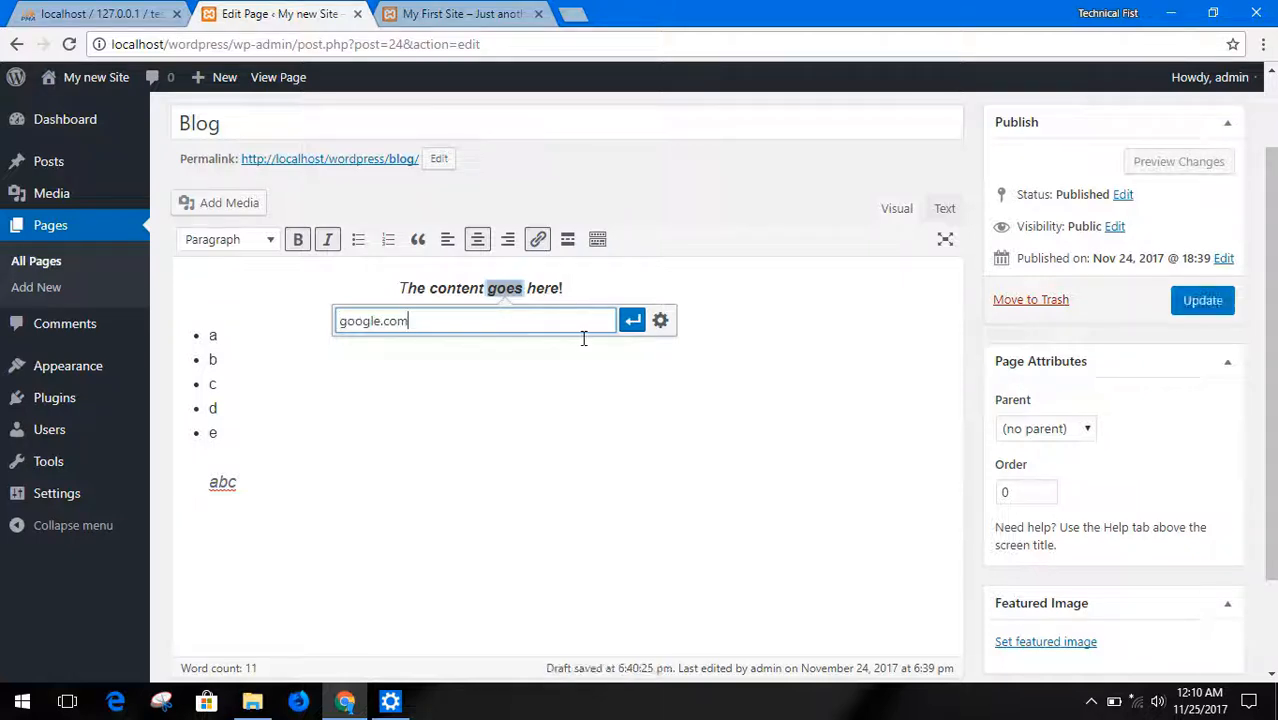
pyautogui.click(630, 325)
pyautogui.click(588, 346)
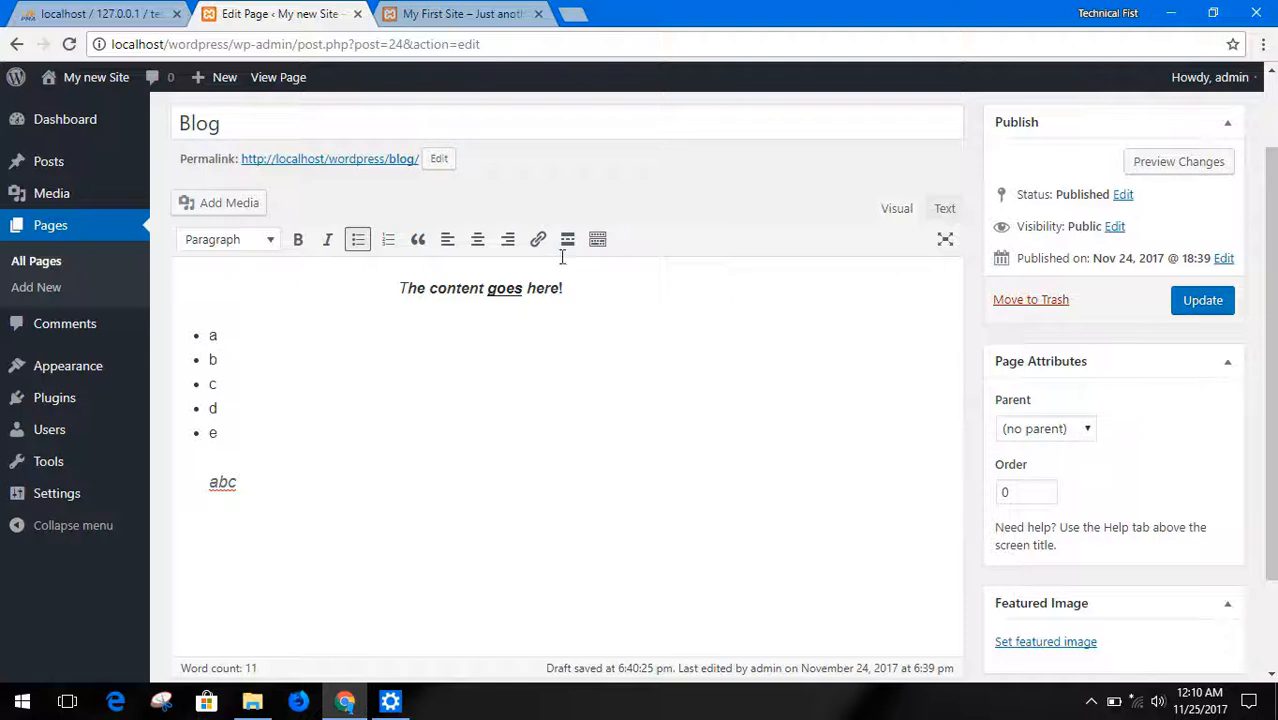
# Add the quoted line "this is section this" below "abc" and insert a Read More break beneath it
pyautogui.click(340, 488)
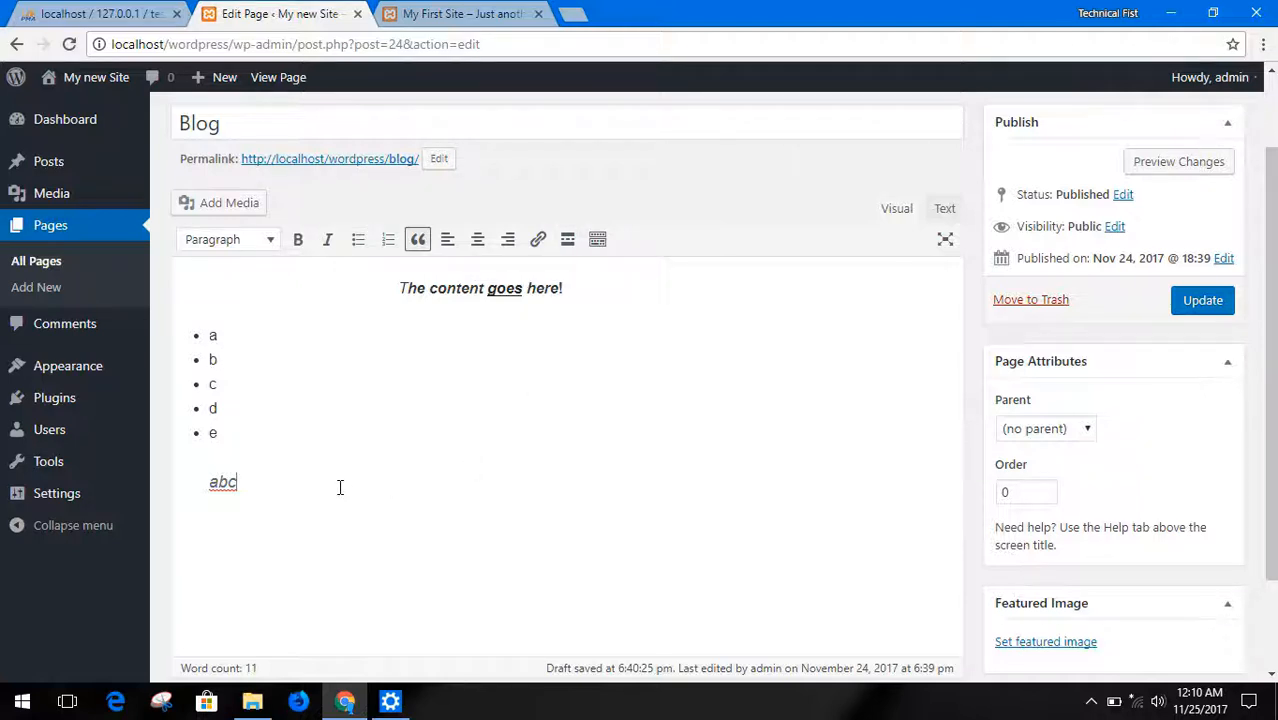
pyautogui.press('Return')
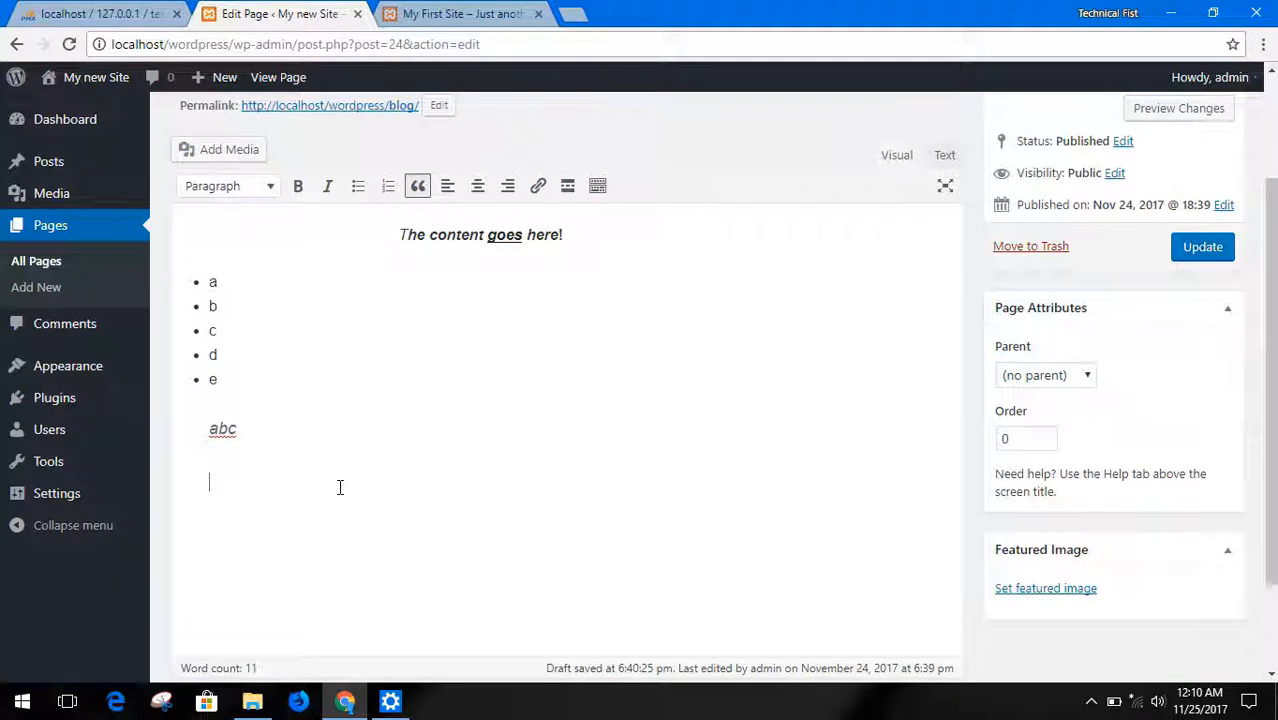
pyautogui.write('this is sec')
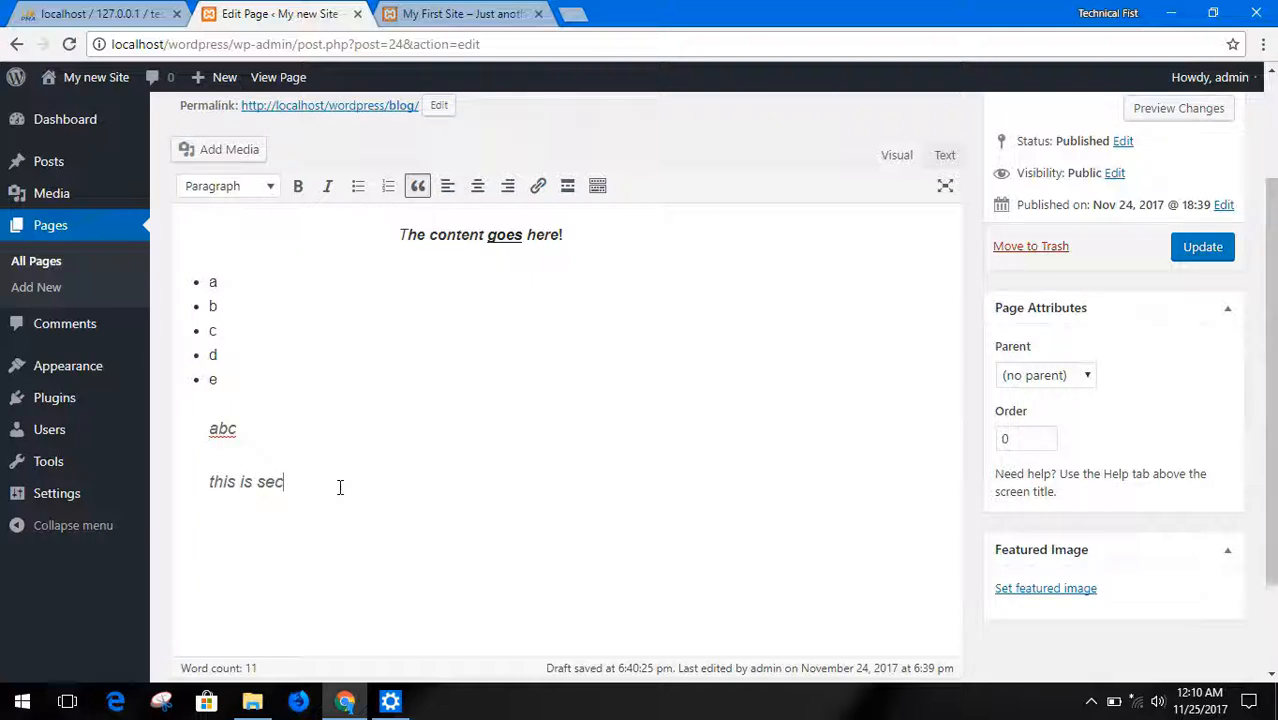
pyautogui.write('tion')
pyautogui.click(566, 193)
pyautogui.write('this')
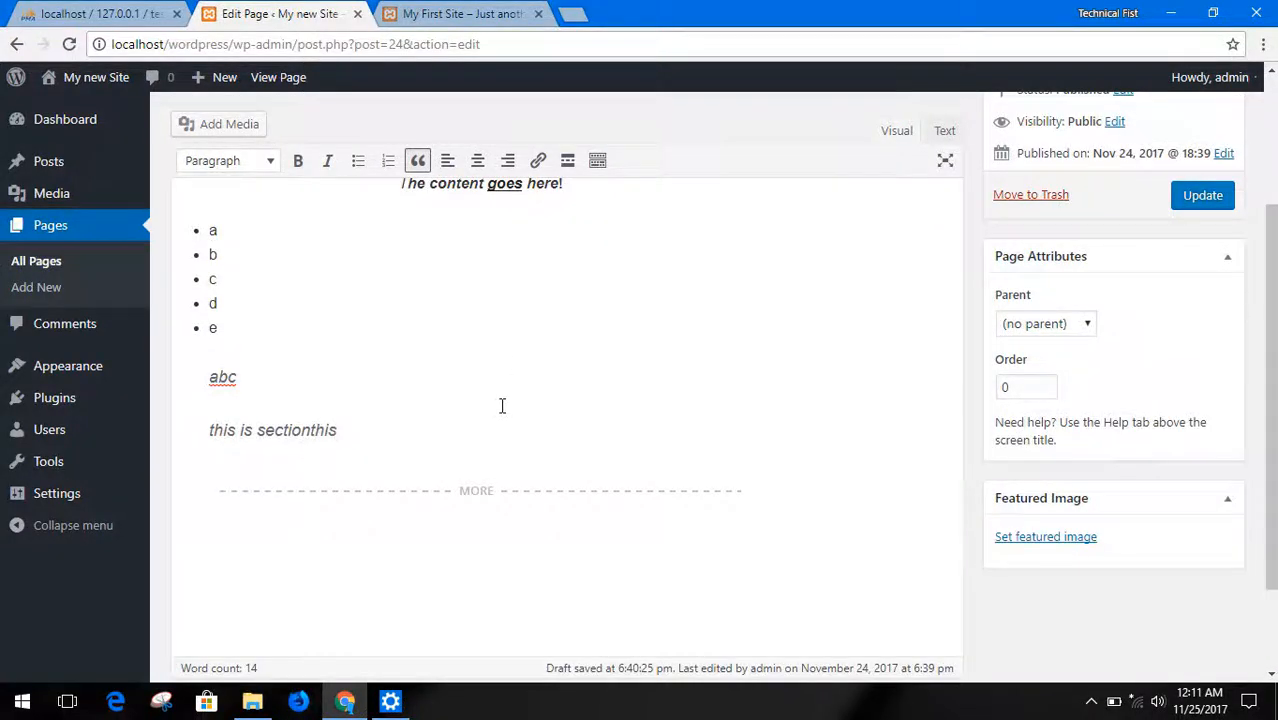
pyautogui.click(313, 430)
# Add the text "this is more" below the Read More break and update the Blog page
pyautogui.click(558, 515)
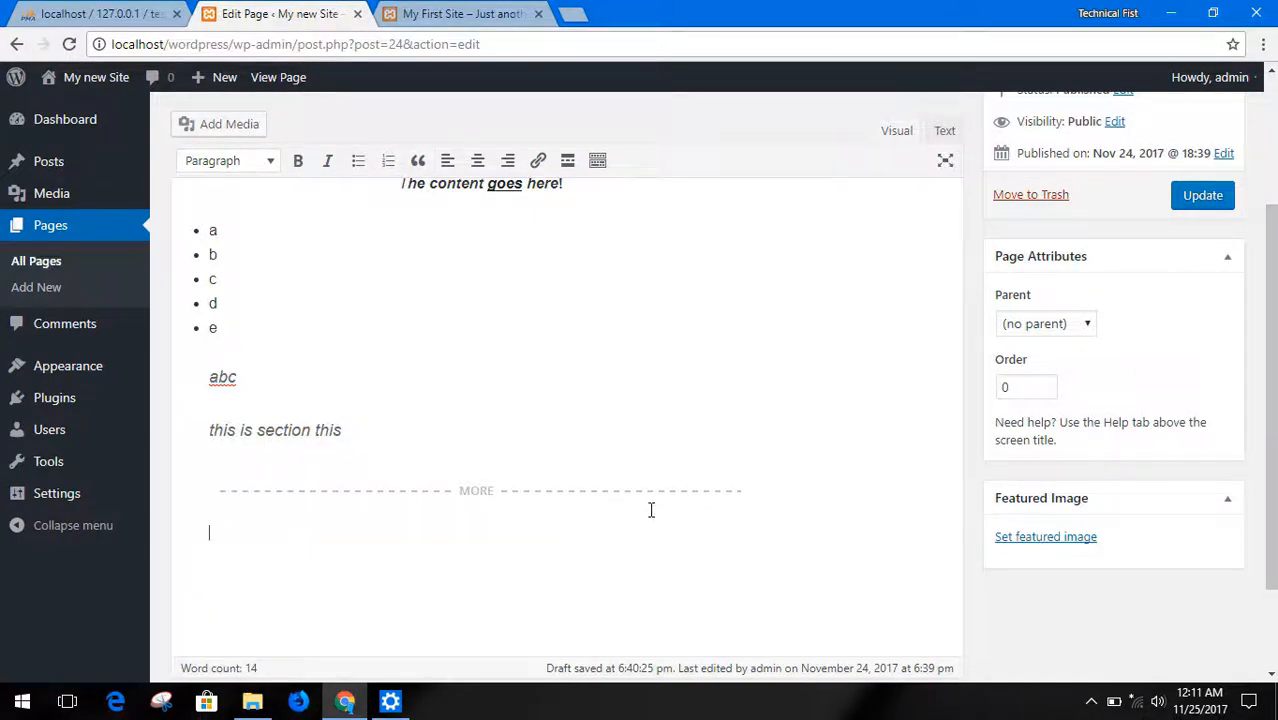
pyautogui.write('this is more')
pyautogui.scroll(2, 533, 334)
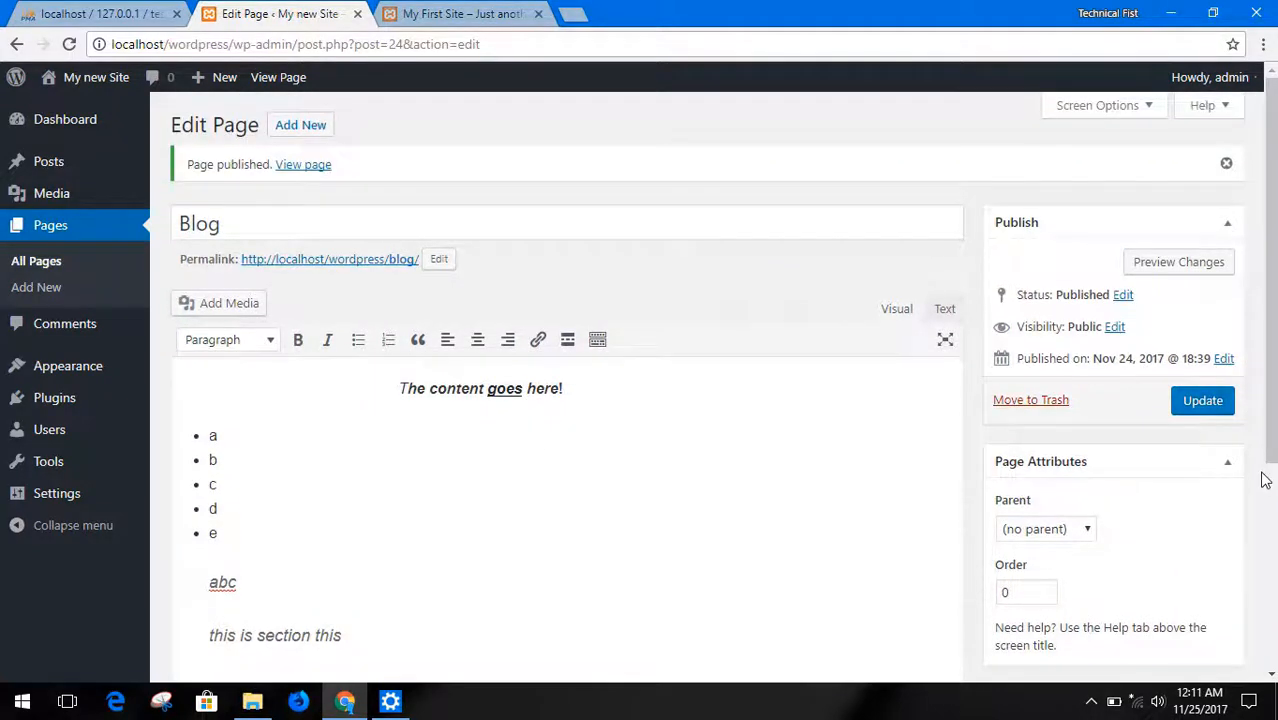
pyautogui.click(1204, 407)
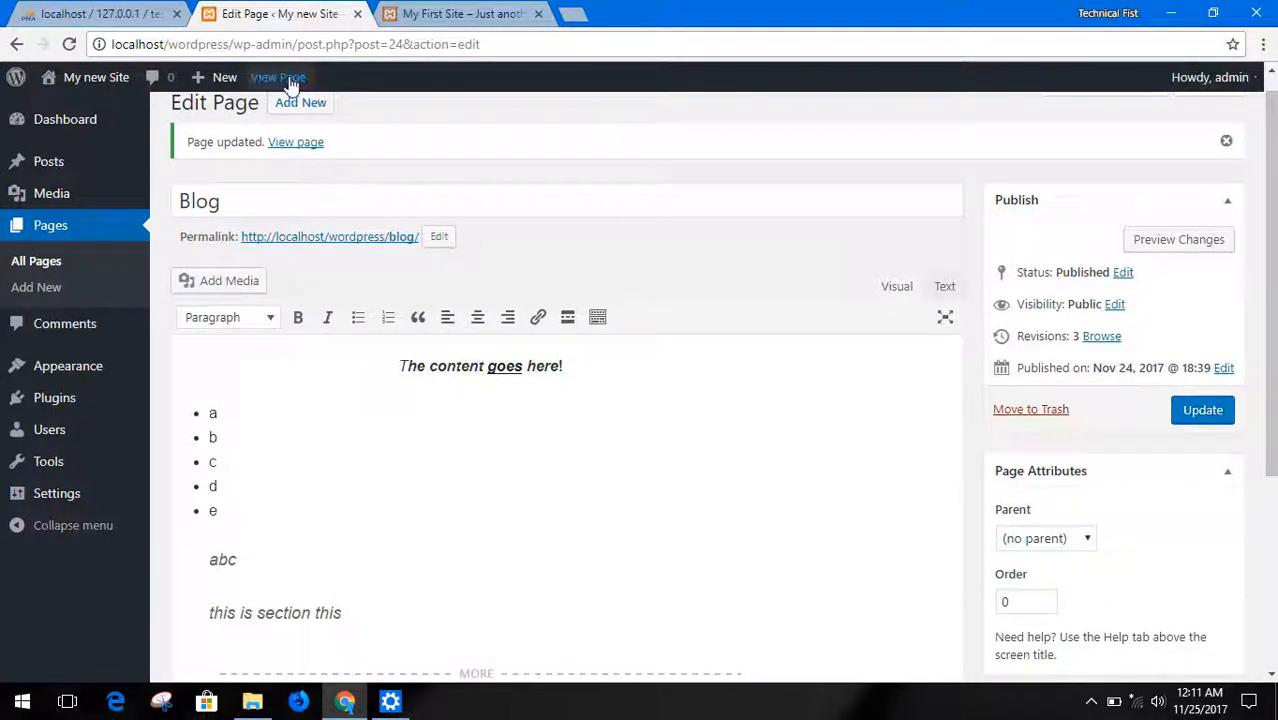
# View the published Blog page and check the formatting of its sentence, list, quotes and closing text
pyautogui.click(288, 80)
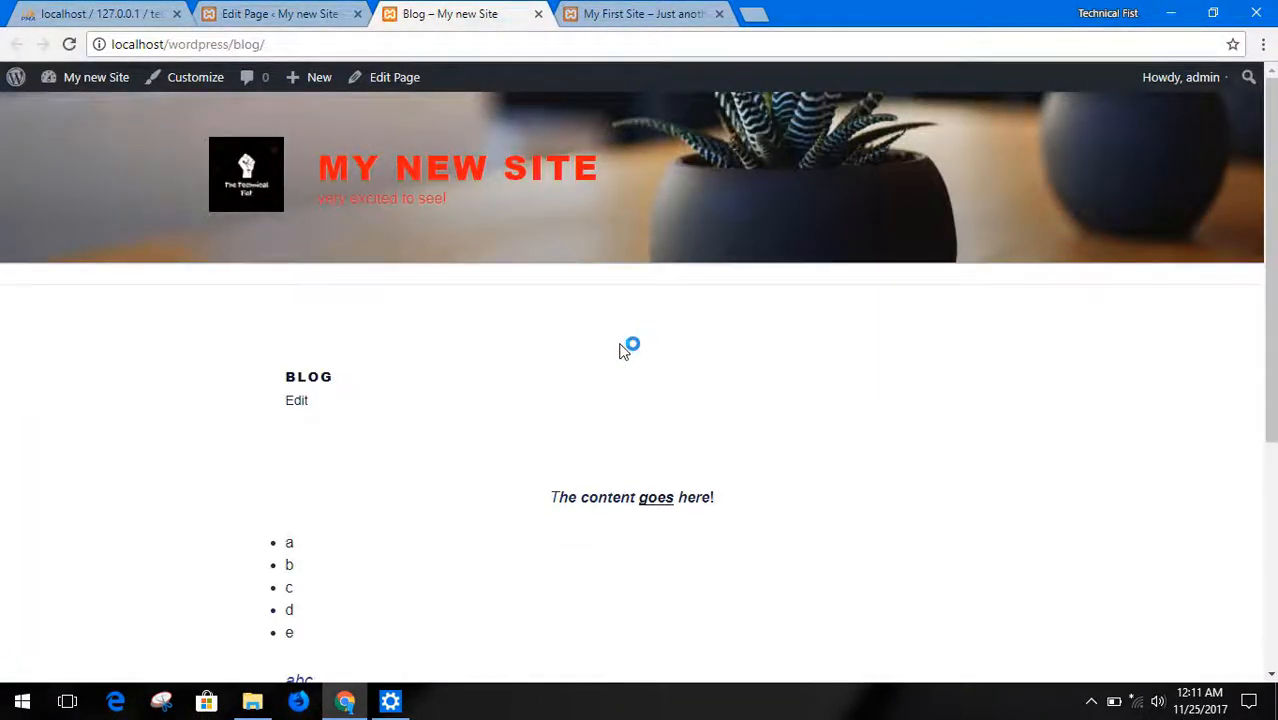
pyautogui.scroll(-4, 625, 348)
pyautogui.scroll(1, 589, 357)
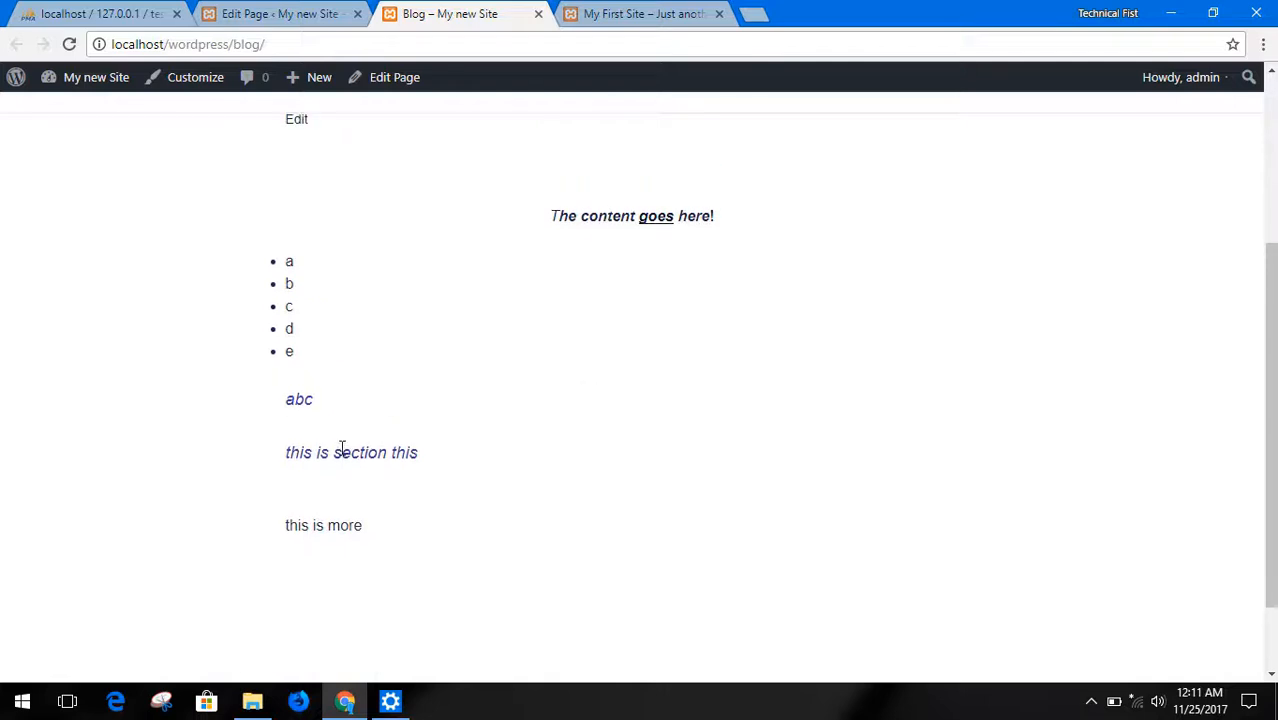
pyautogui.scroll(3, 470, 433)
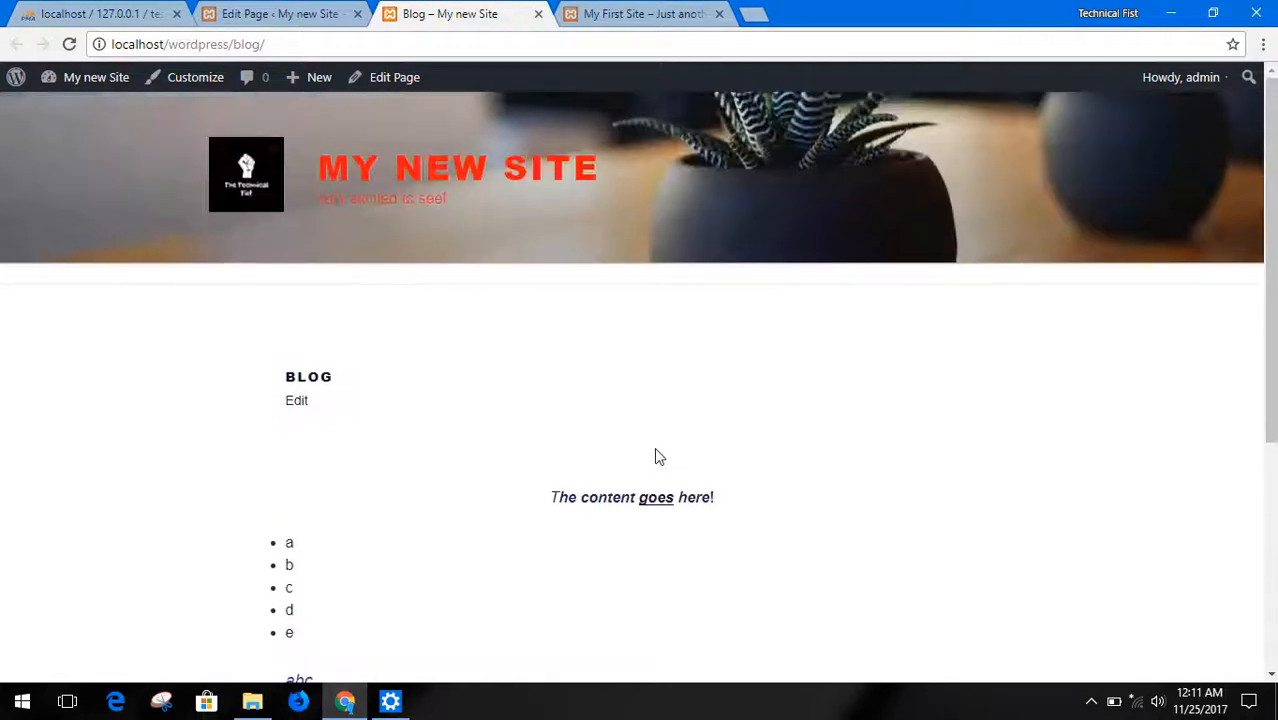
# Test the link on the word "goes", return to the Blog page and close its browser tab
pyautogui.click(656, 500)
pyautogui.click(15, 44)
pyautogui.click(538, 14)
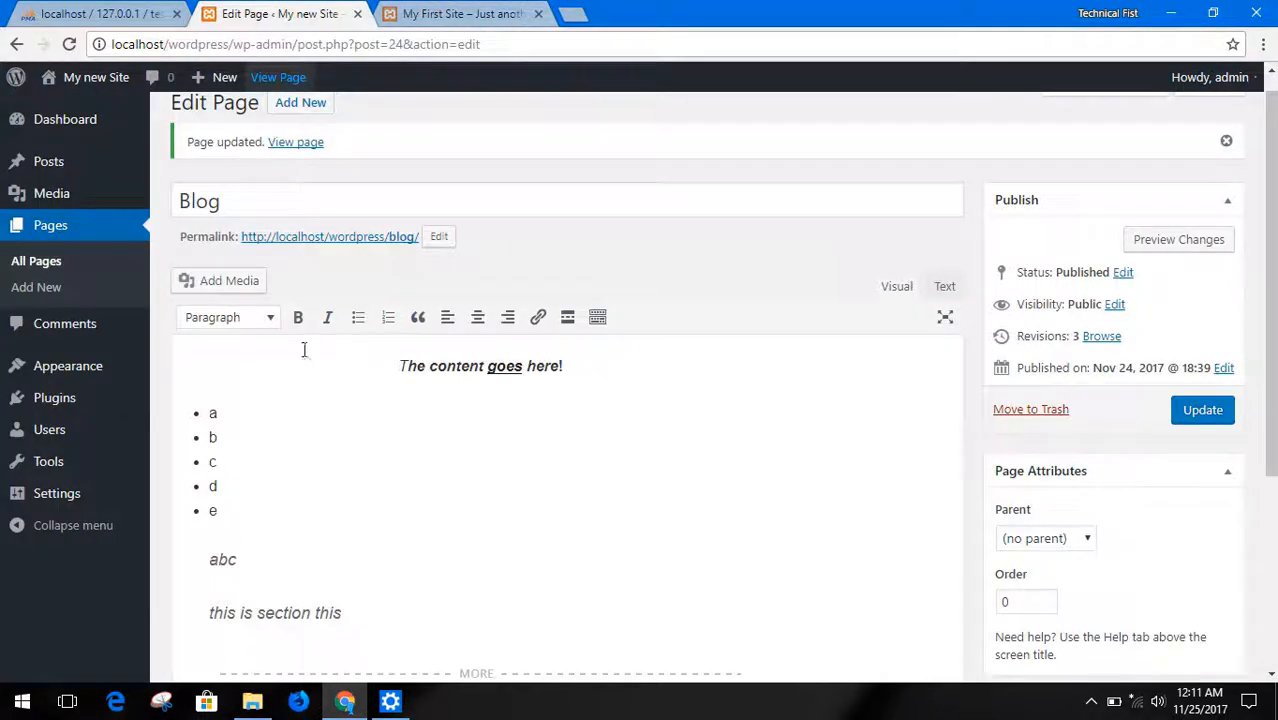
# Leave the Blog page editor and open the WordPress Dashboard home
pyautogui.scroll(-3, 51, 550)
pyautogui.scroll(4, 114, 508)
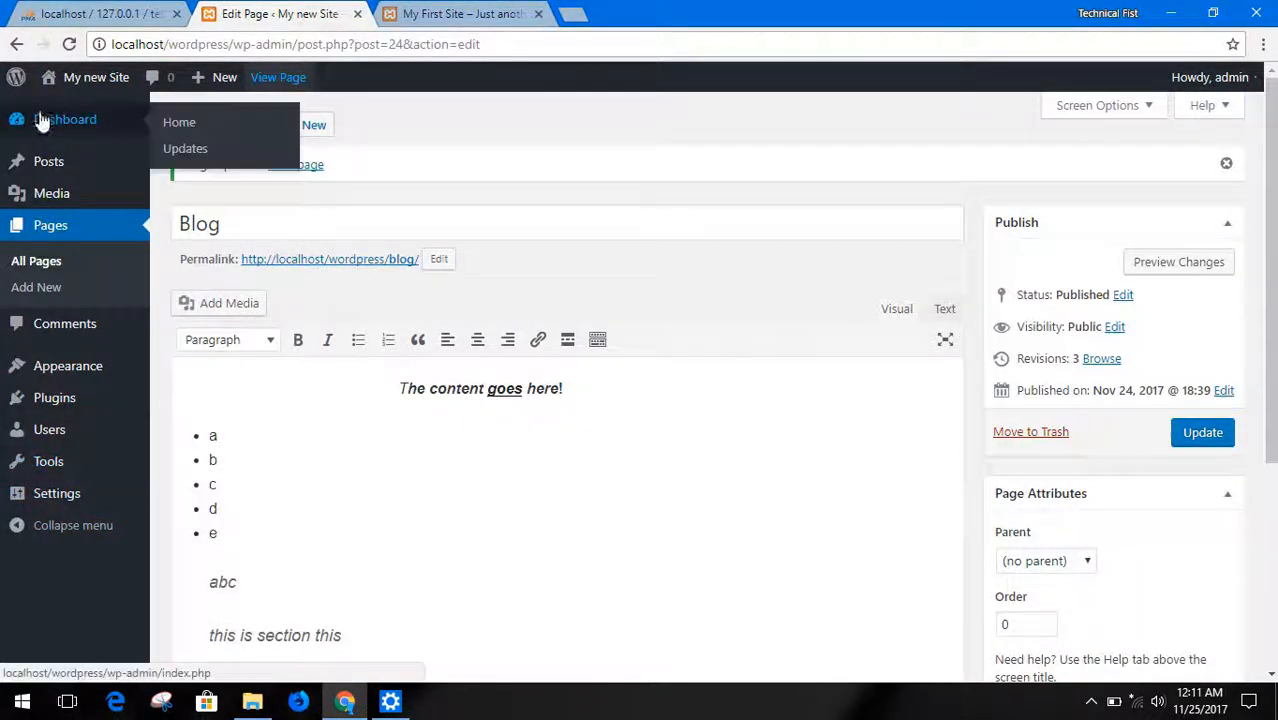
pyautogui.click(40, 120)
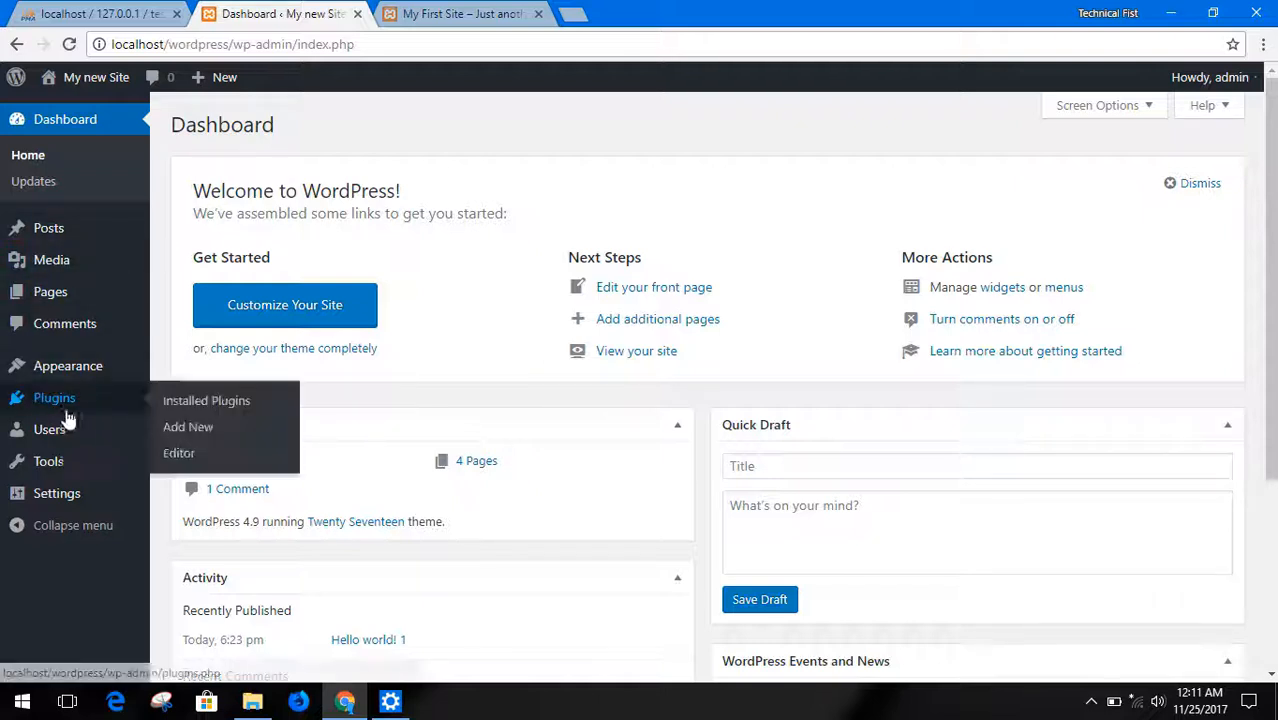
pyautogui.moveTo(68, 371)
pyautogui.moveTo(66, 413)
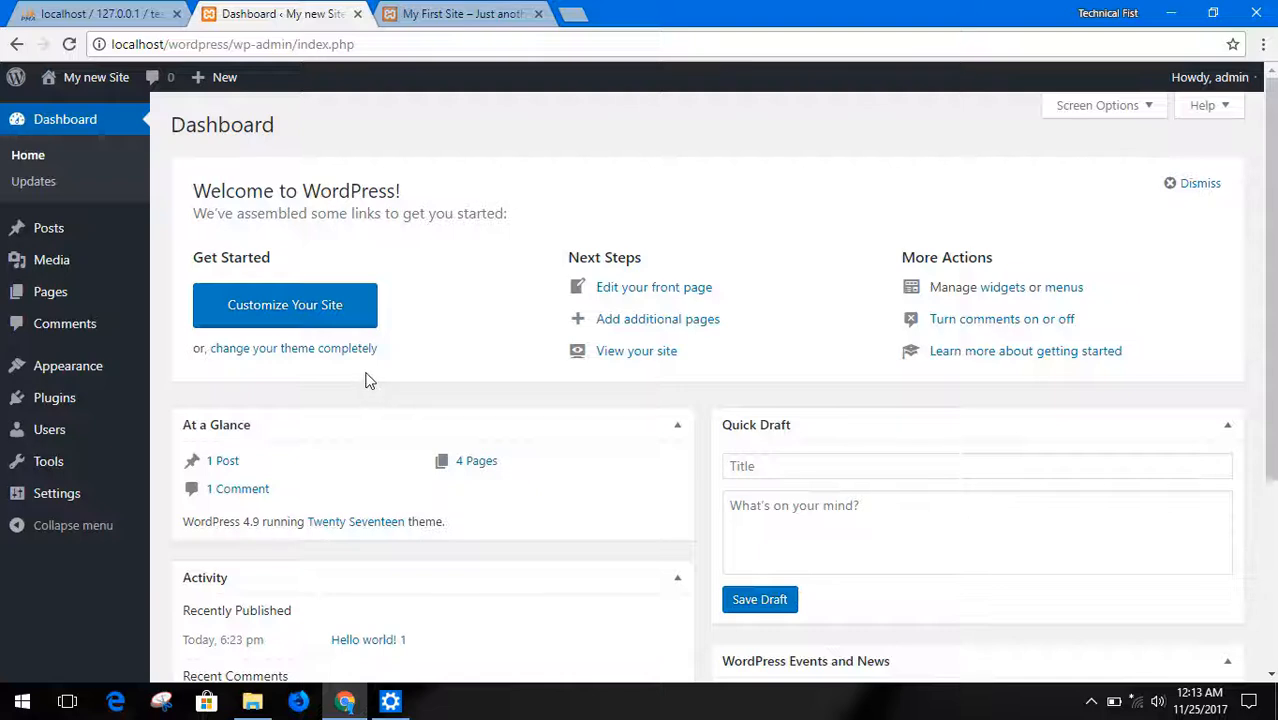
pyautogui.moveTo(393, 356); pyautogui.dragTo(180, 357)
pyautogui.click(445, 274)
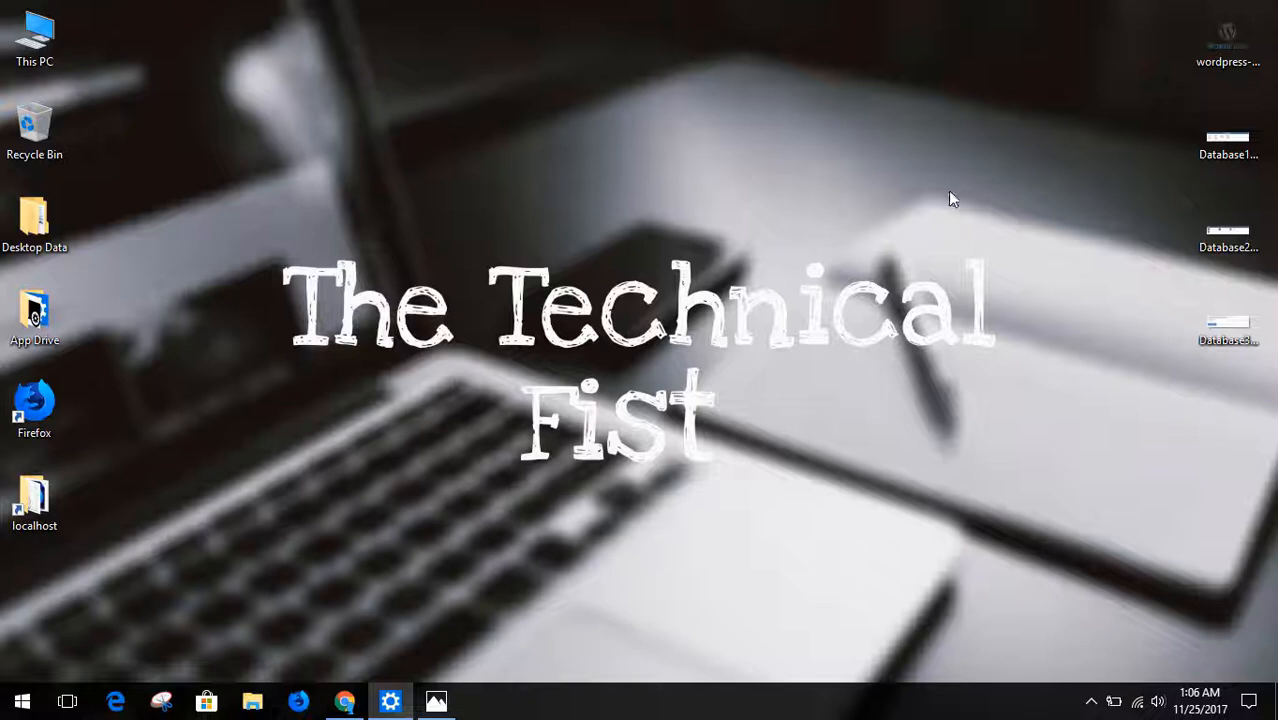
# Open the WordPress logo image from the desktop in Photos
pyautogui.doubleClick(1228, 38)
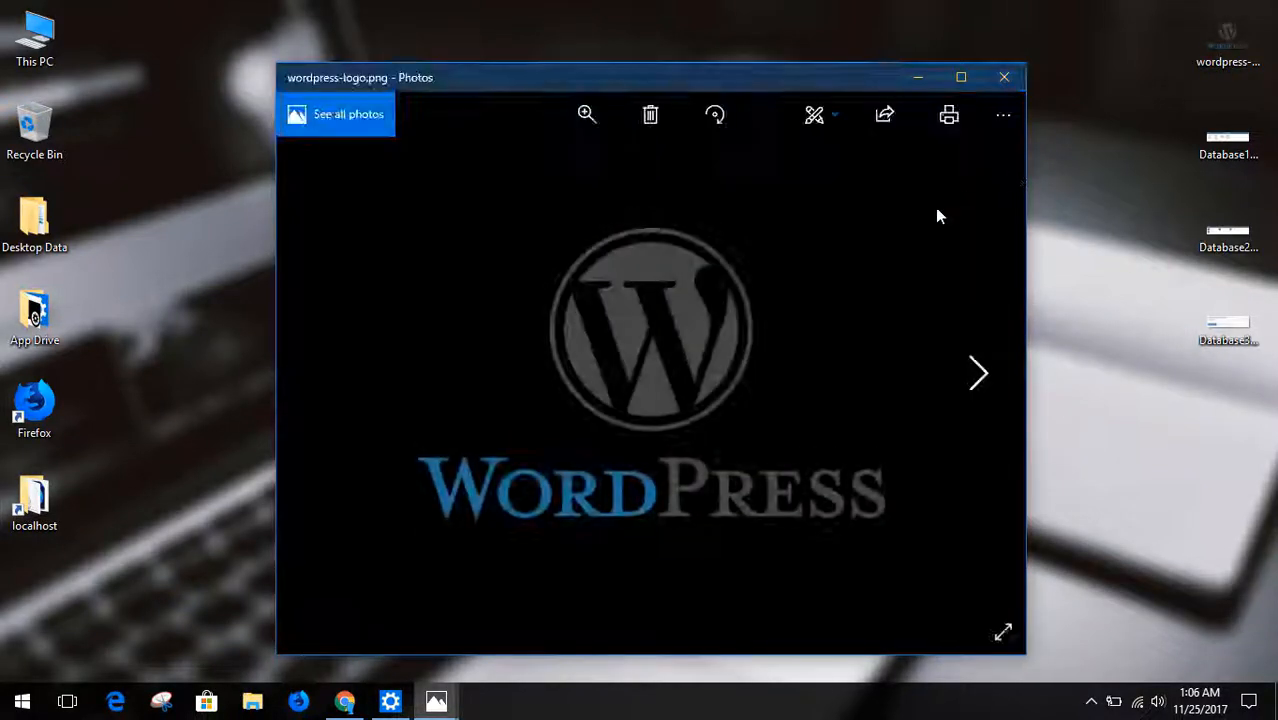